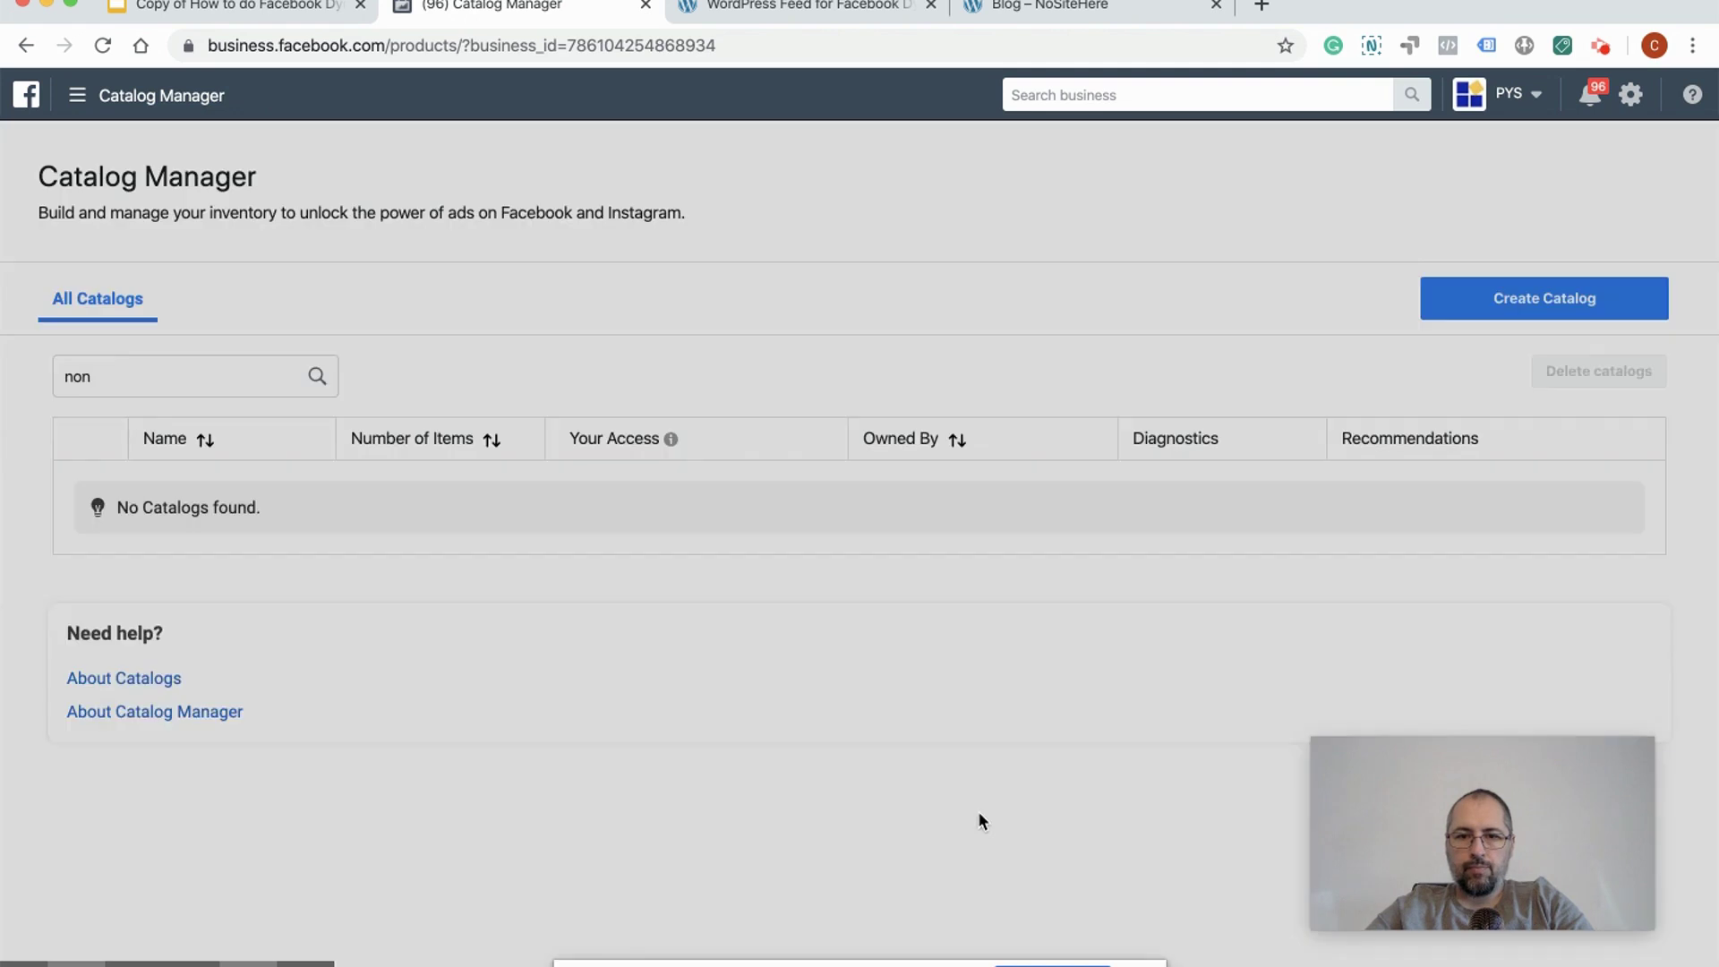
Step: Create a catalog named "training dpa" owned by PYS, with Products as the inventory type
{"action": "left_click", "coordinate": [1536, 304]}
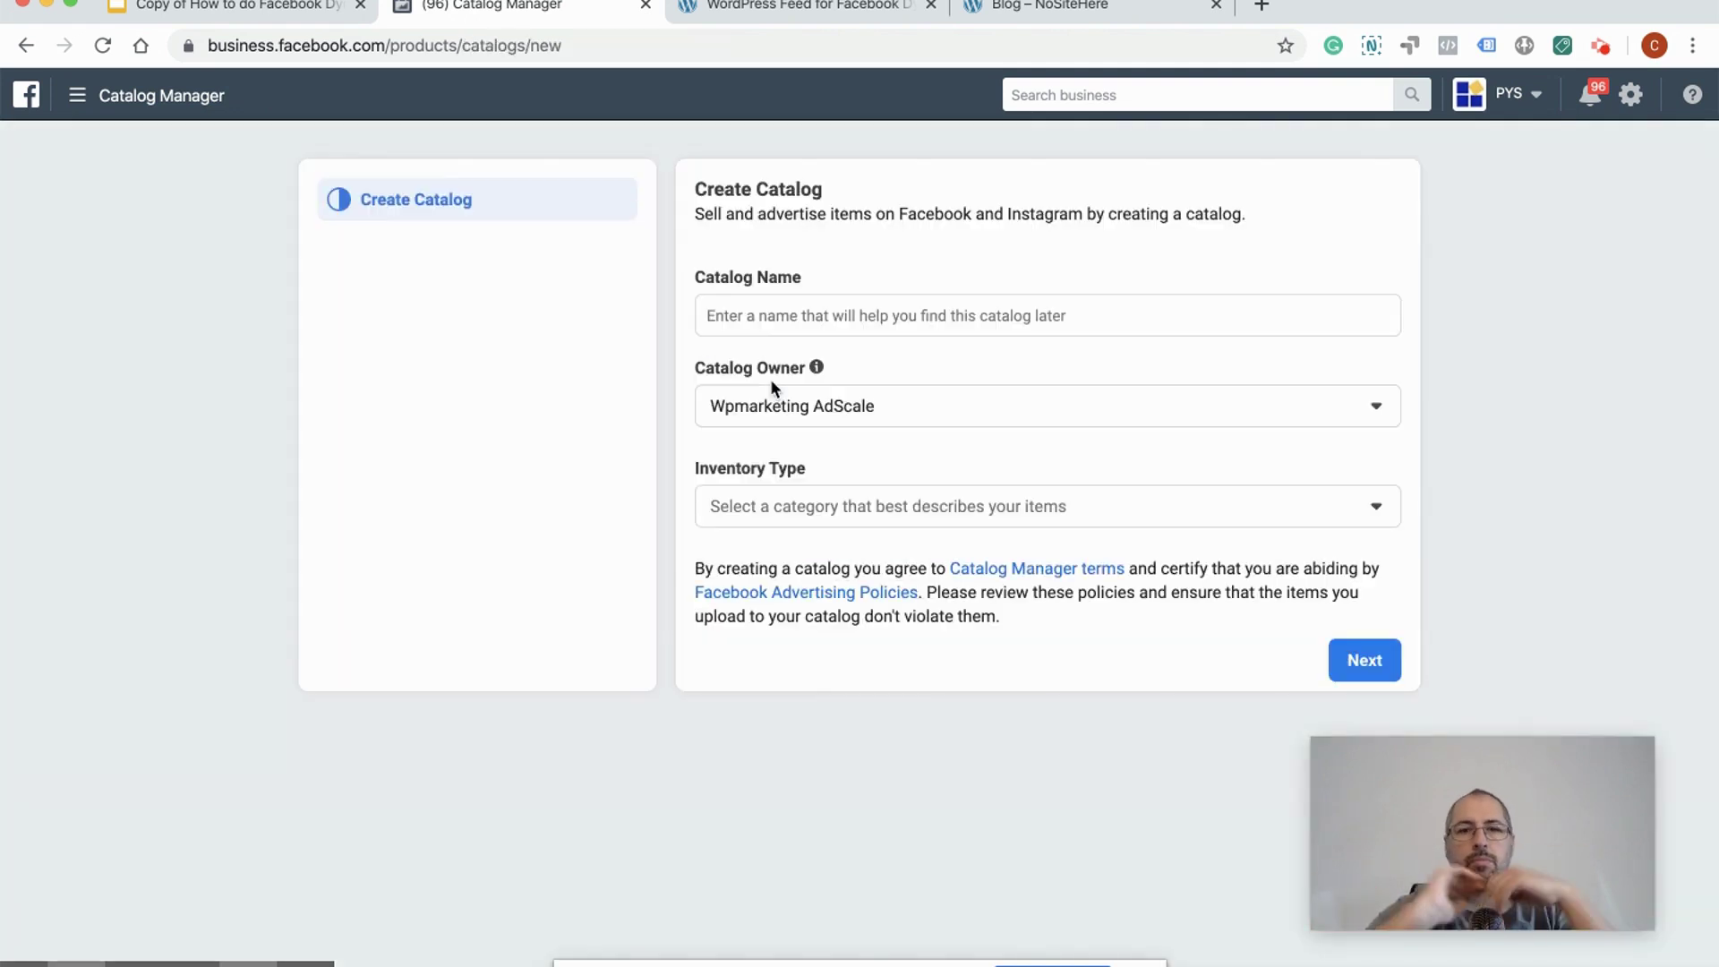
{"action": "left_click", "coordinate": [835, 315]}
{"action": "type", "text": "t"}
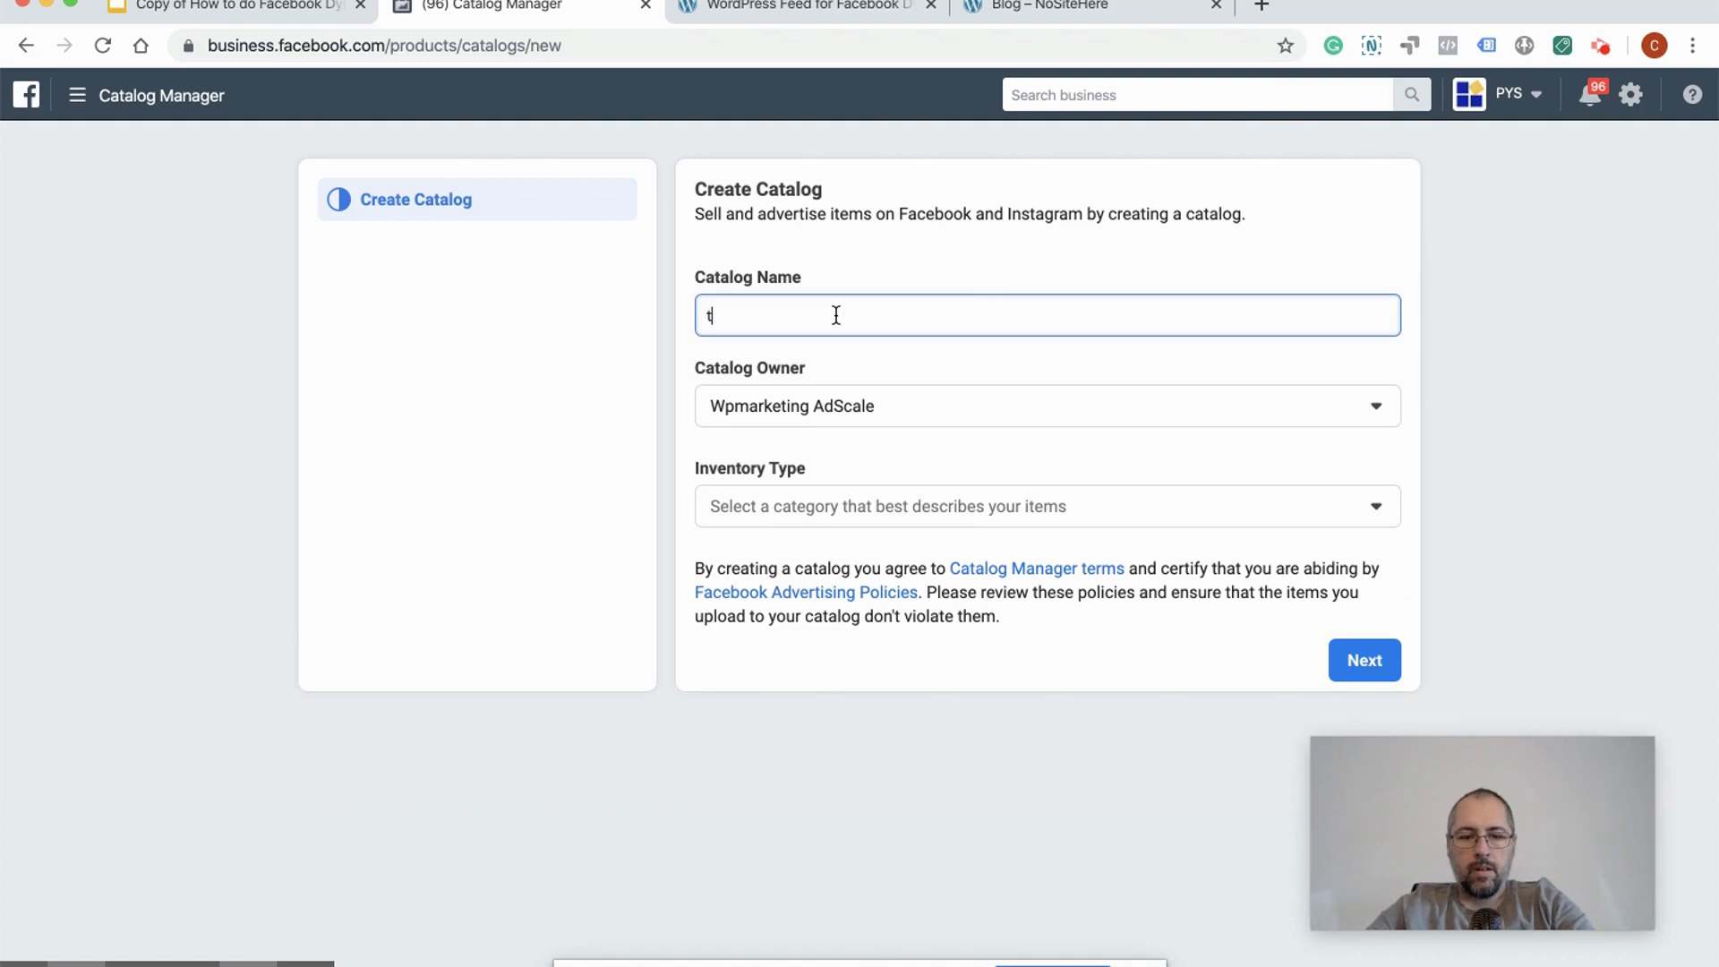
{"action": "type", "text": "raini"}
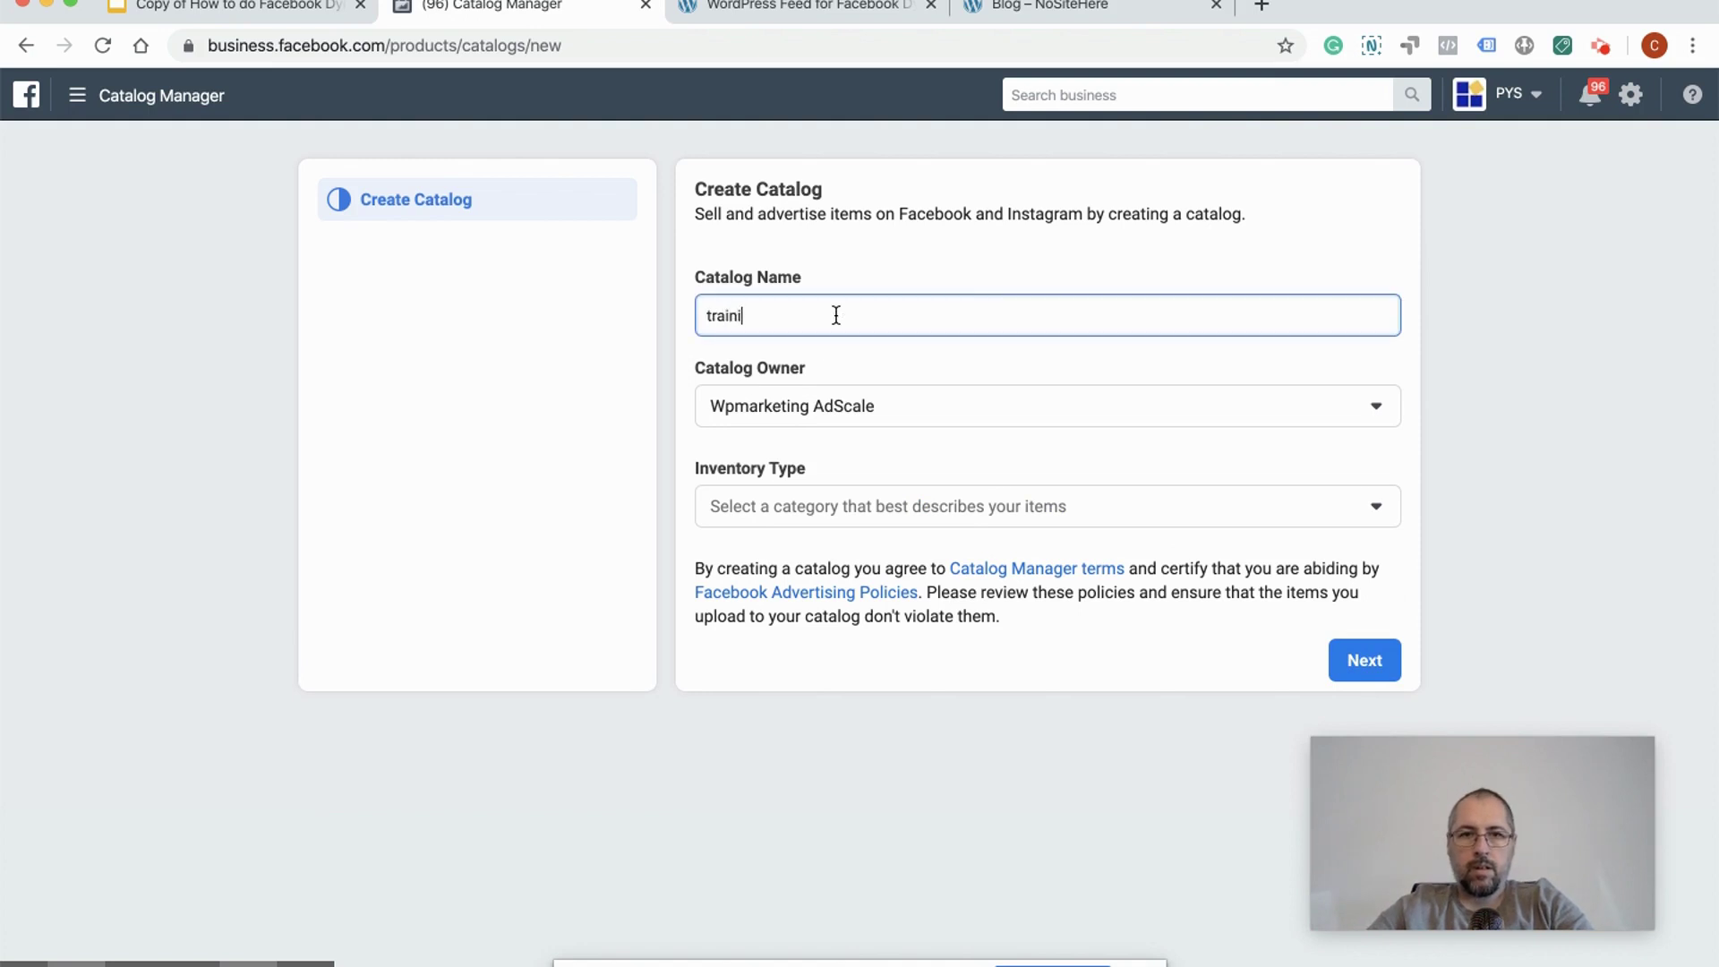
{"action": "type", "text": "ng dpa"}
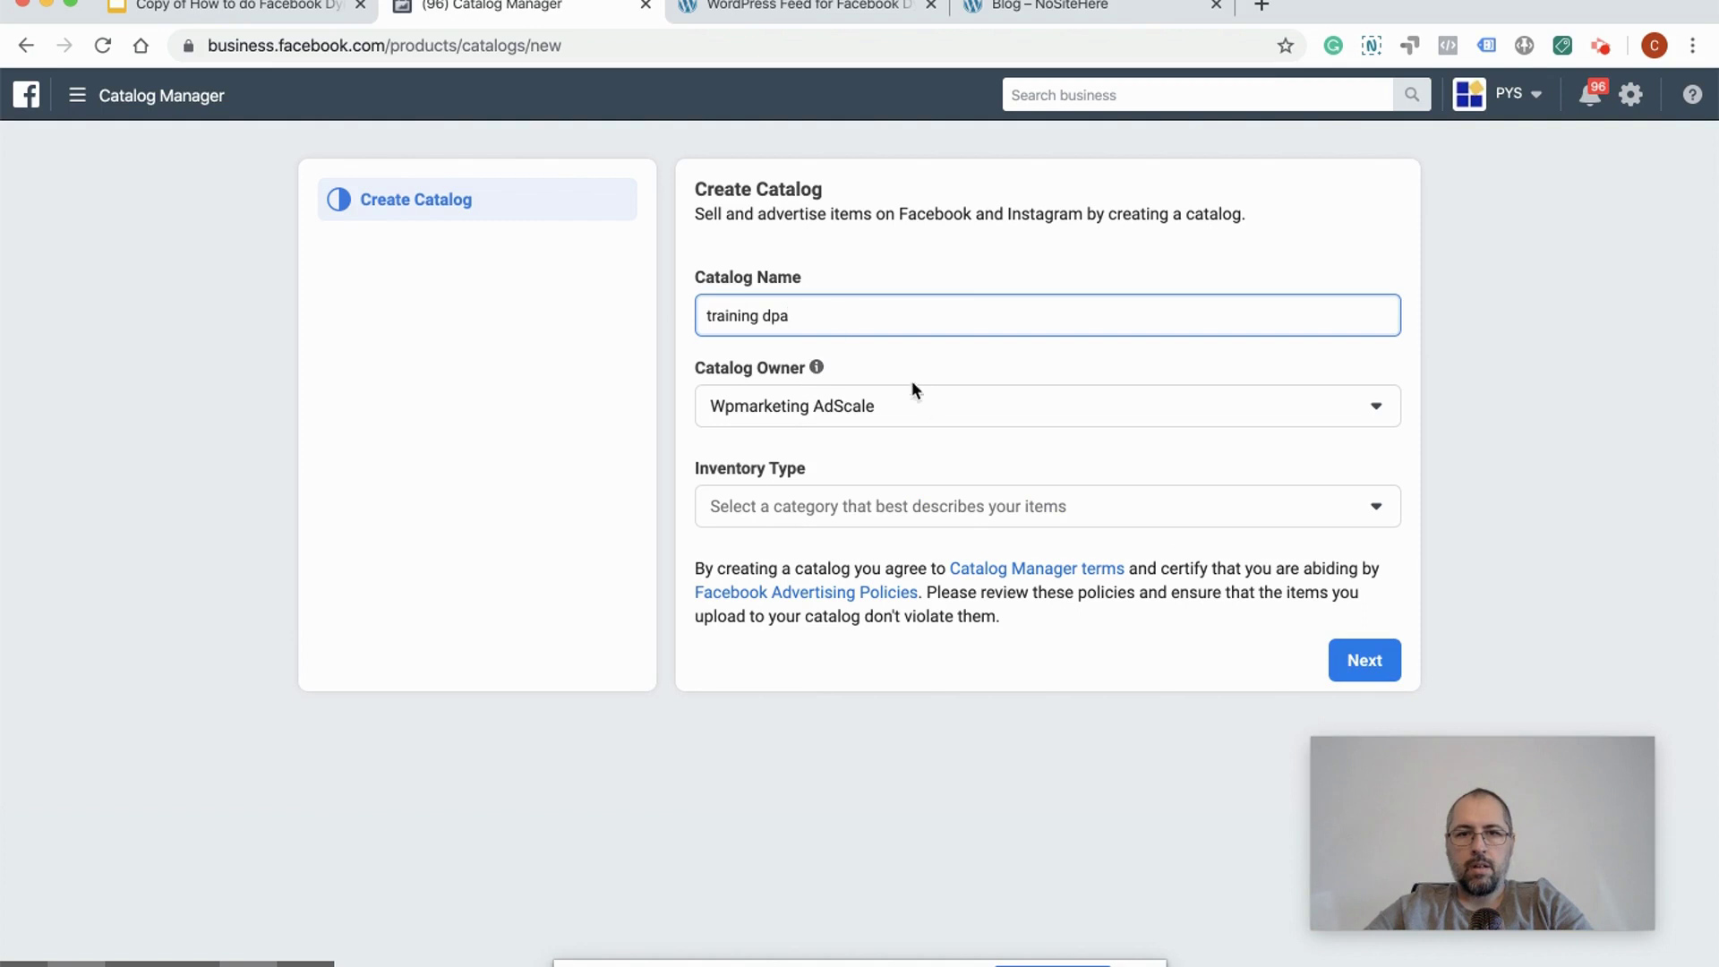
{"action": "left_click", "coordinate": [933, 406]}
{"action": "left_click", "coordinate": [901, 514]}
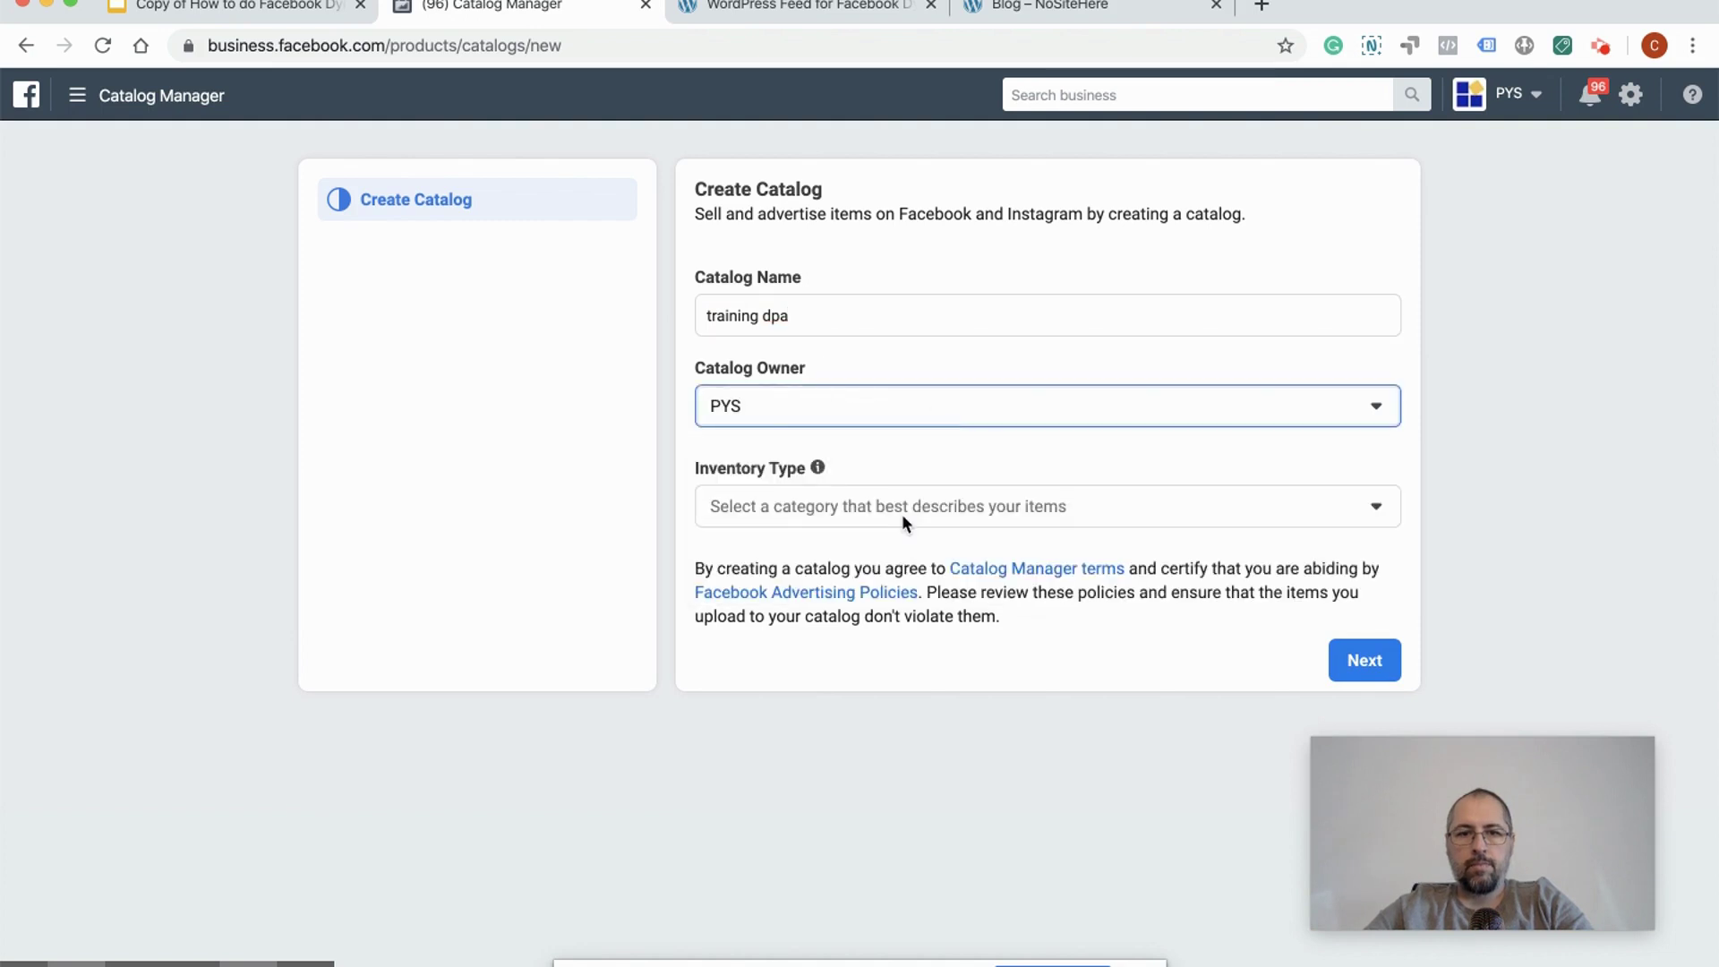
{"action": "left_click", "coordinate": [916, 504]}
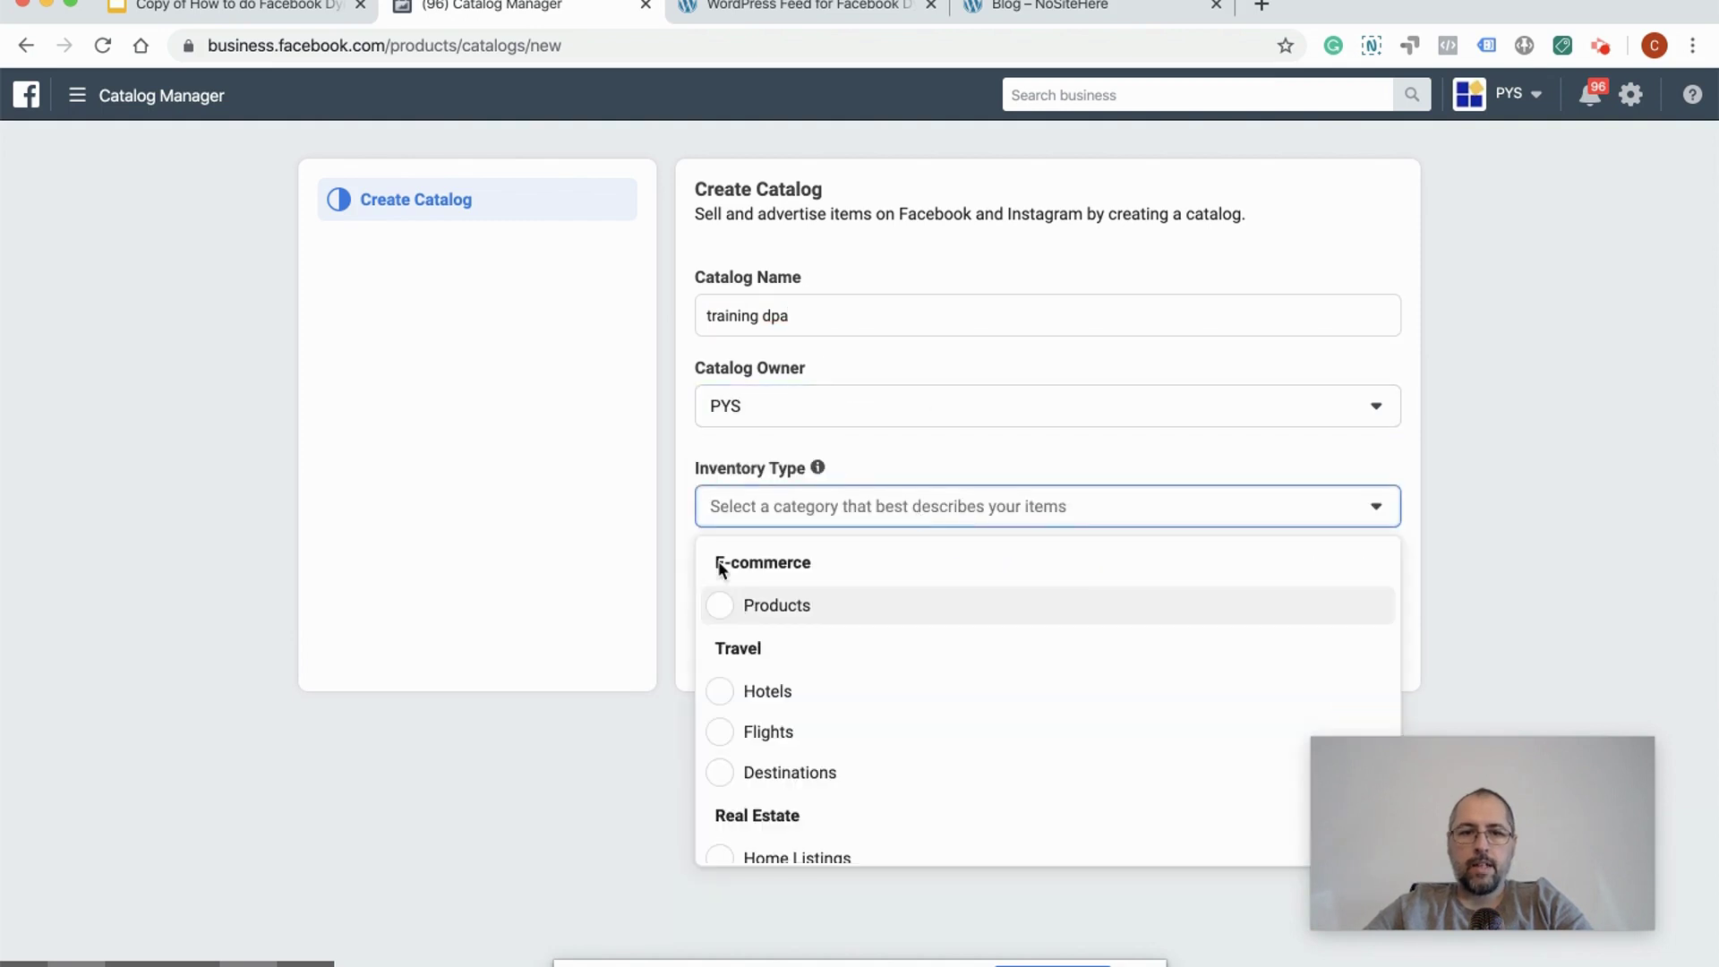
{"action": "left_click", "coordinate": [736, 606]}
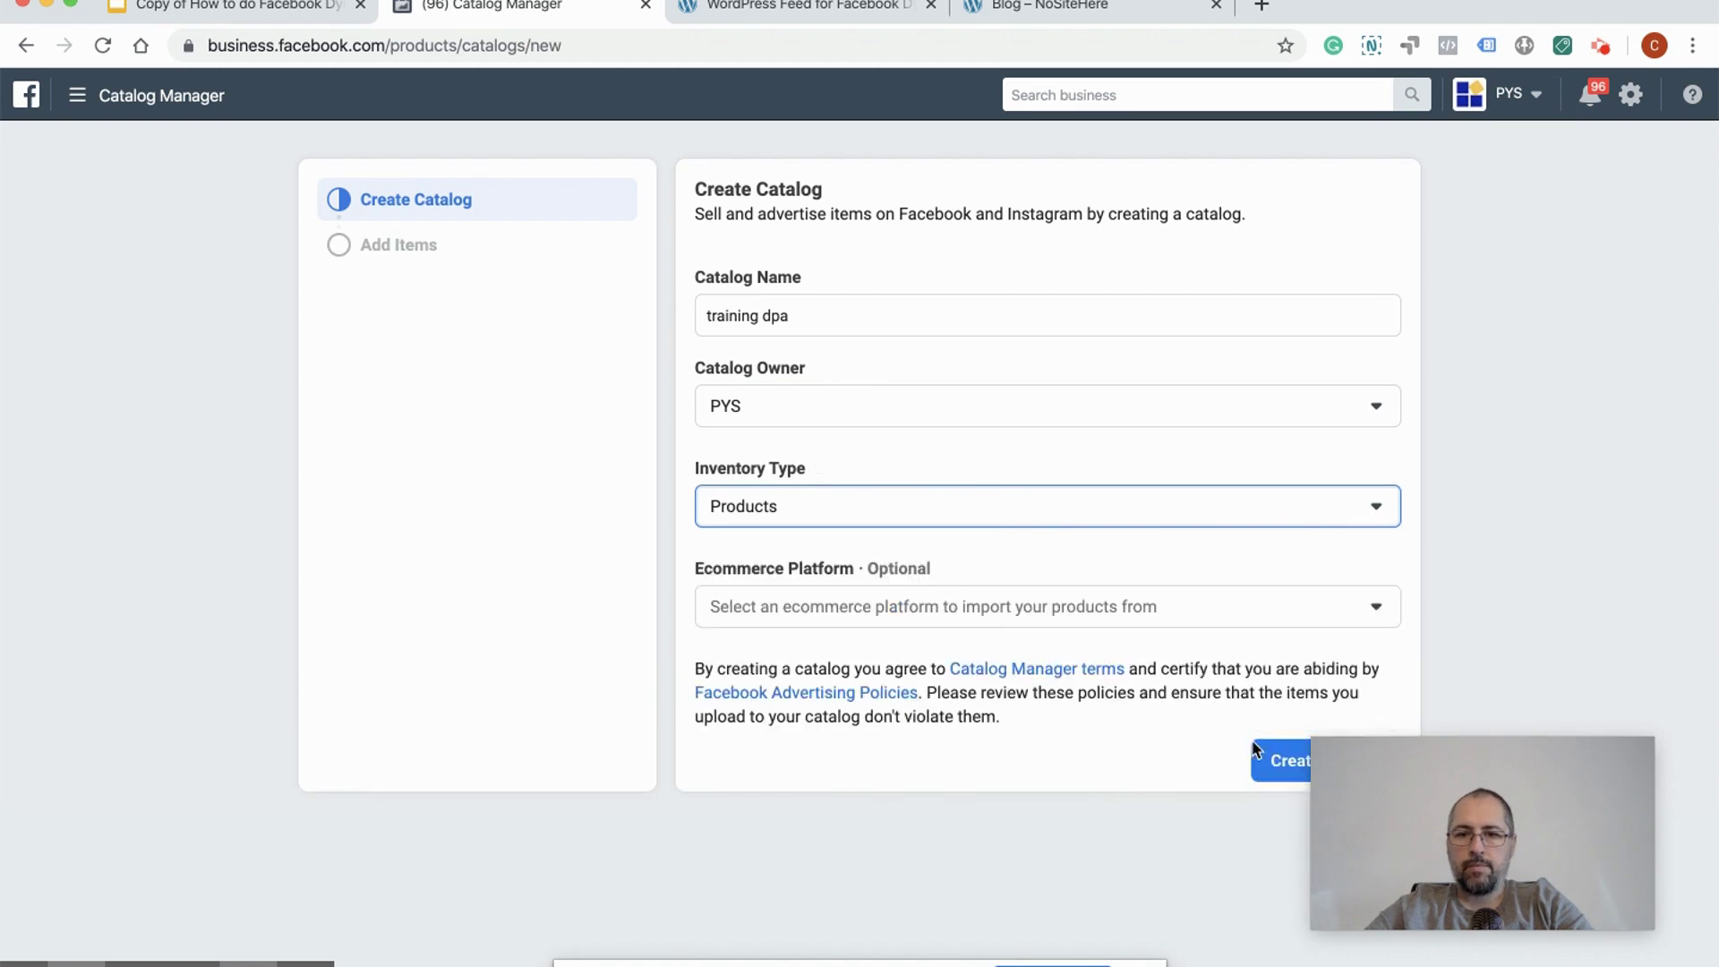
{"action": "left_click", "coordinate": [1258, 752]}
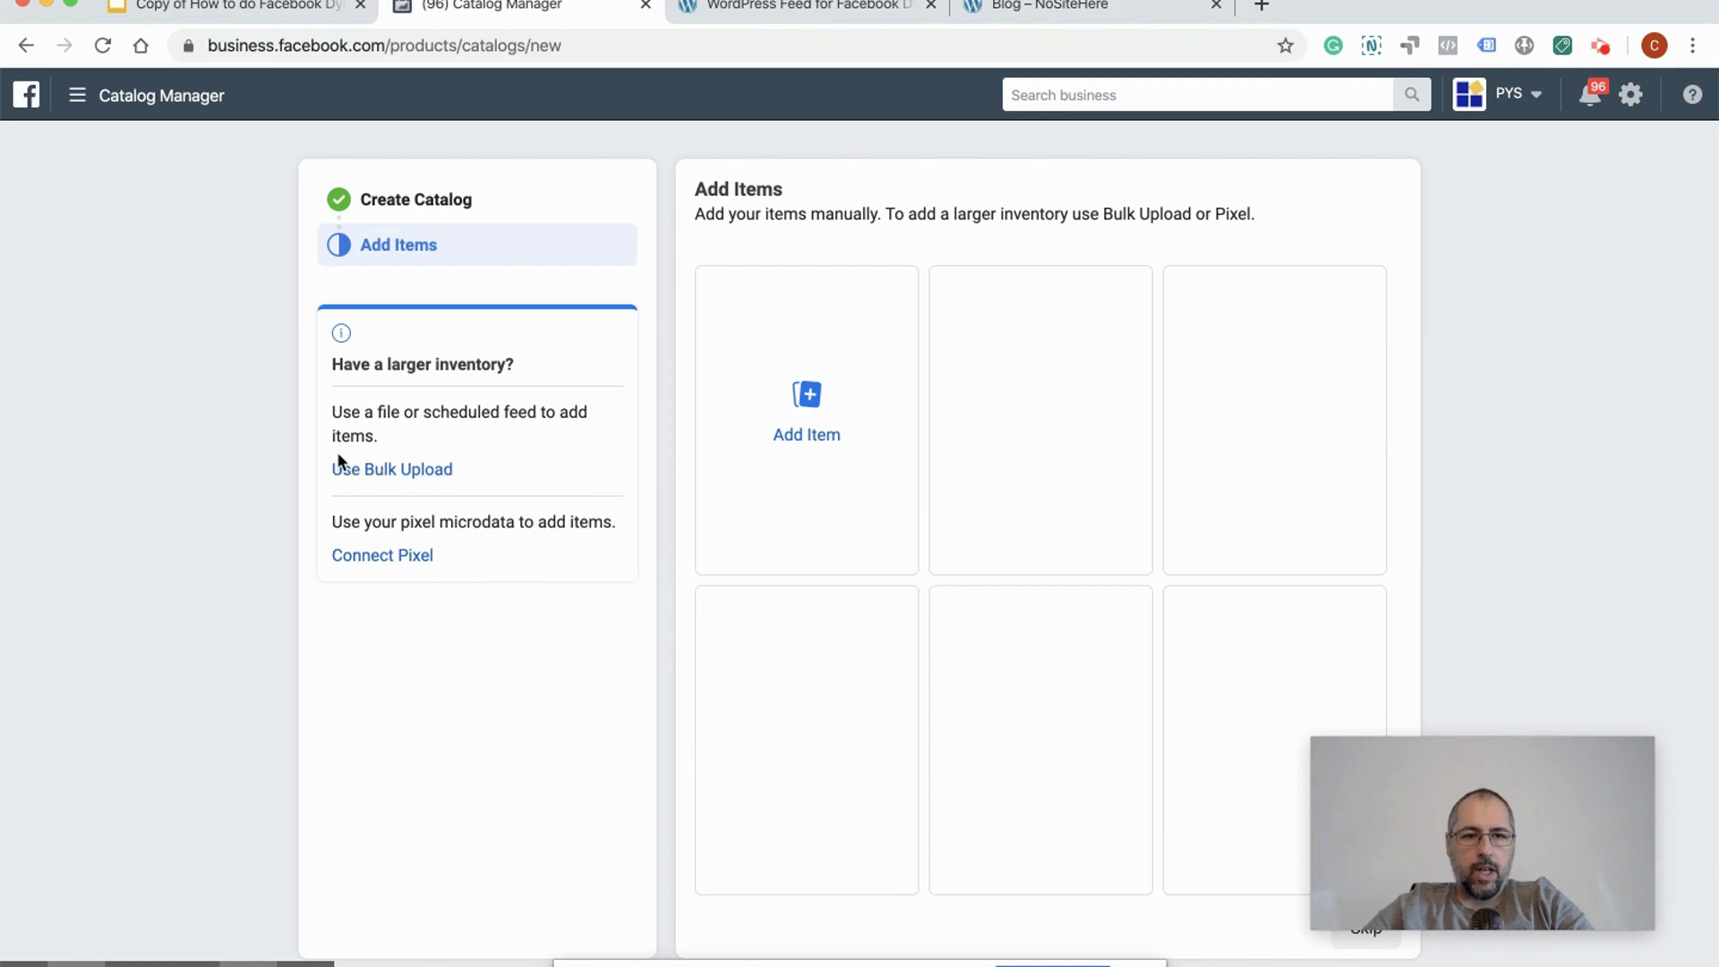
Step: Start a bulk upload for the catalog and select Scheduled feed as the upload option
{"action": "left_click", "coordinate": [354, 476]}
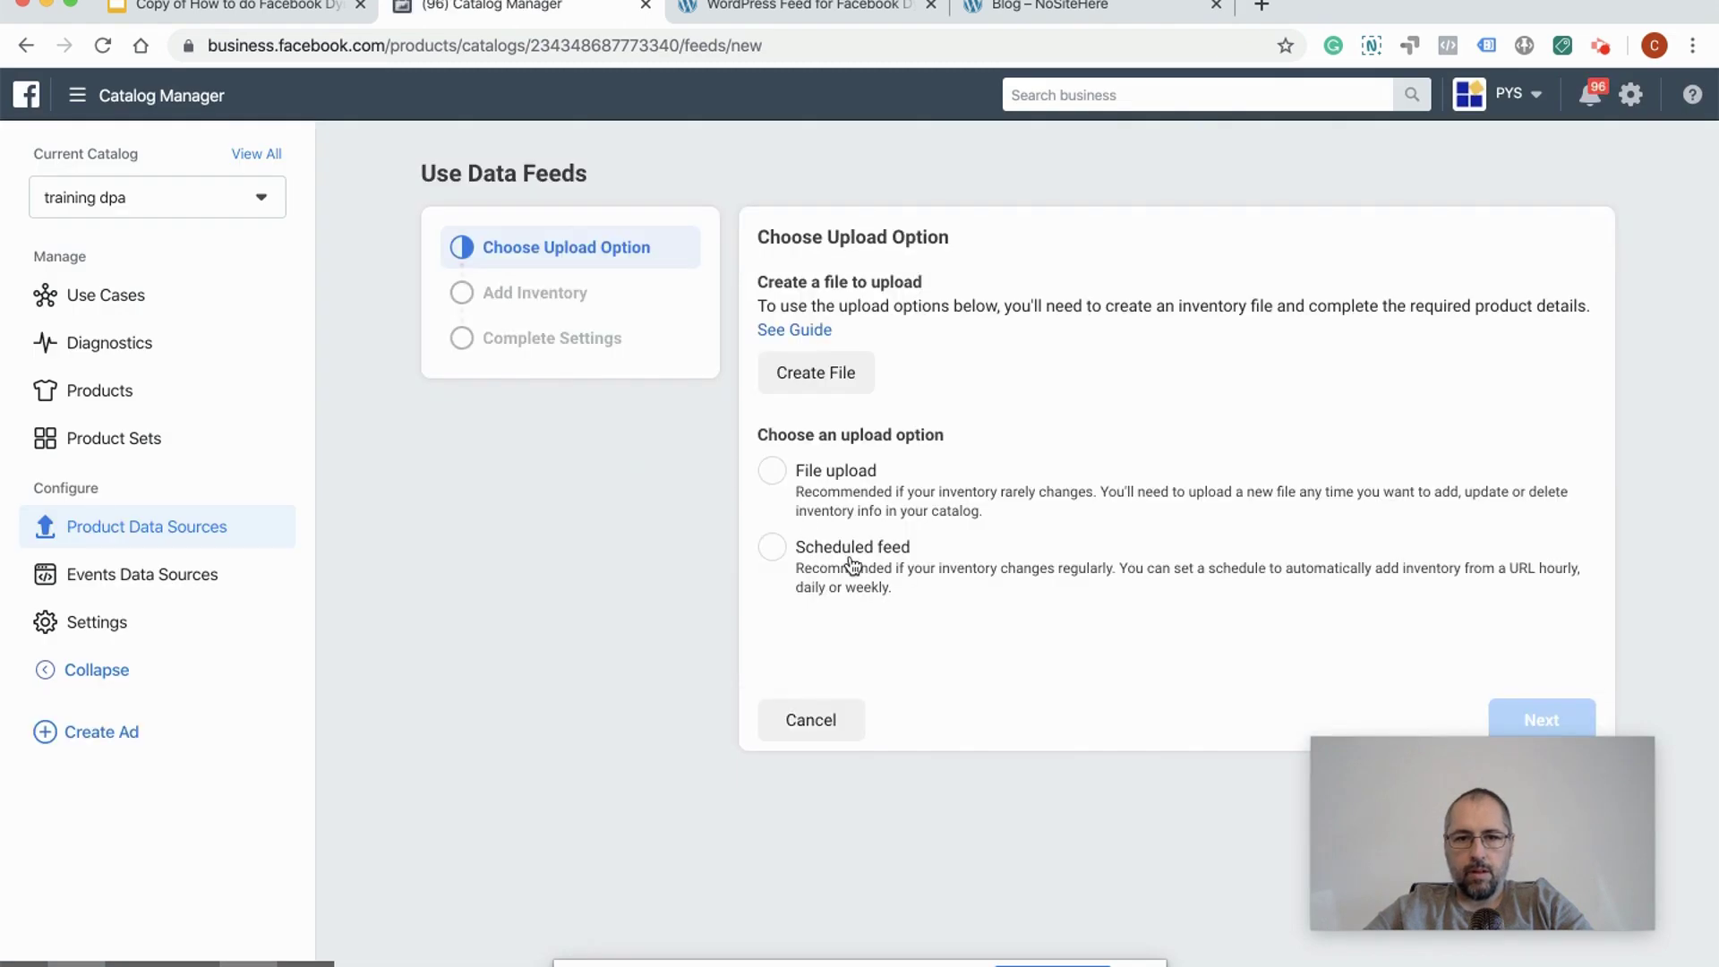
{"action": "left_click", "coordinate": [850, 562]}
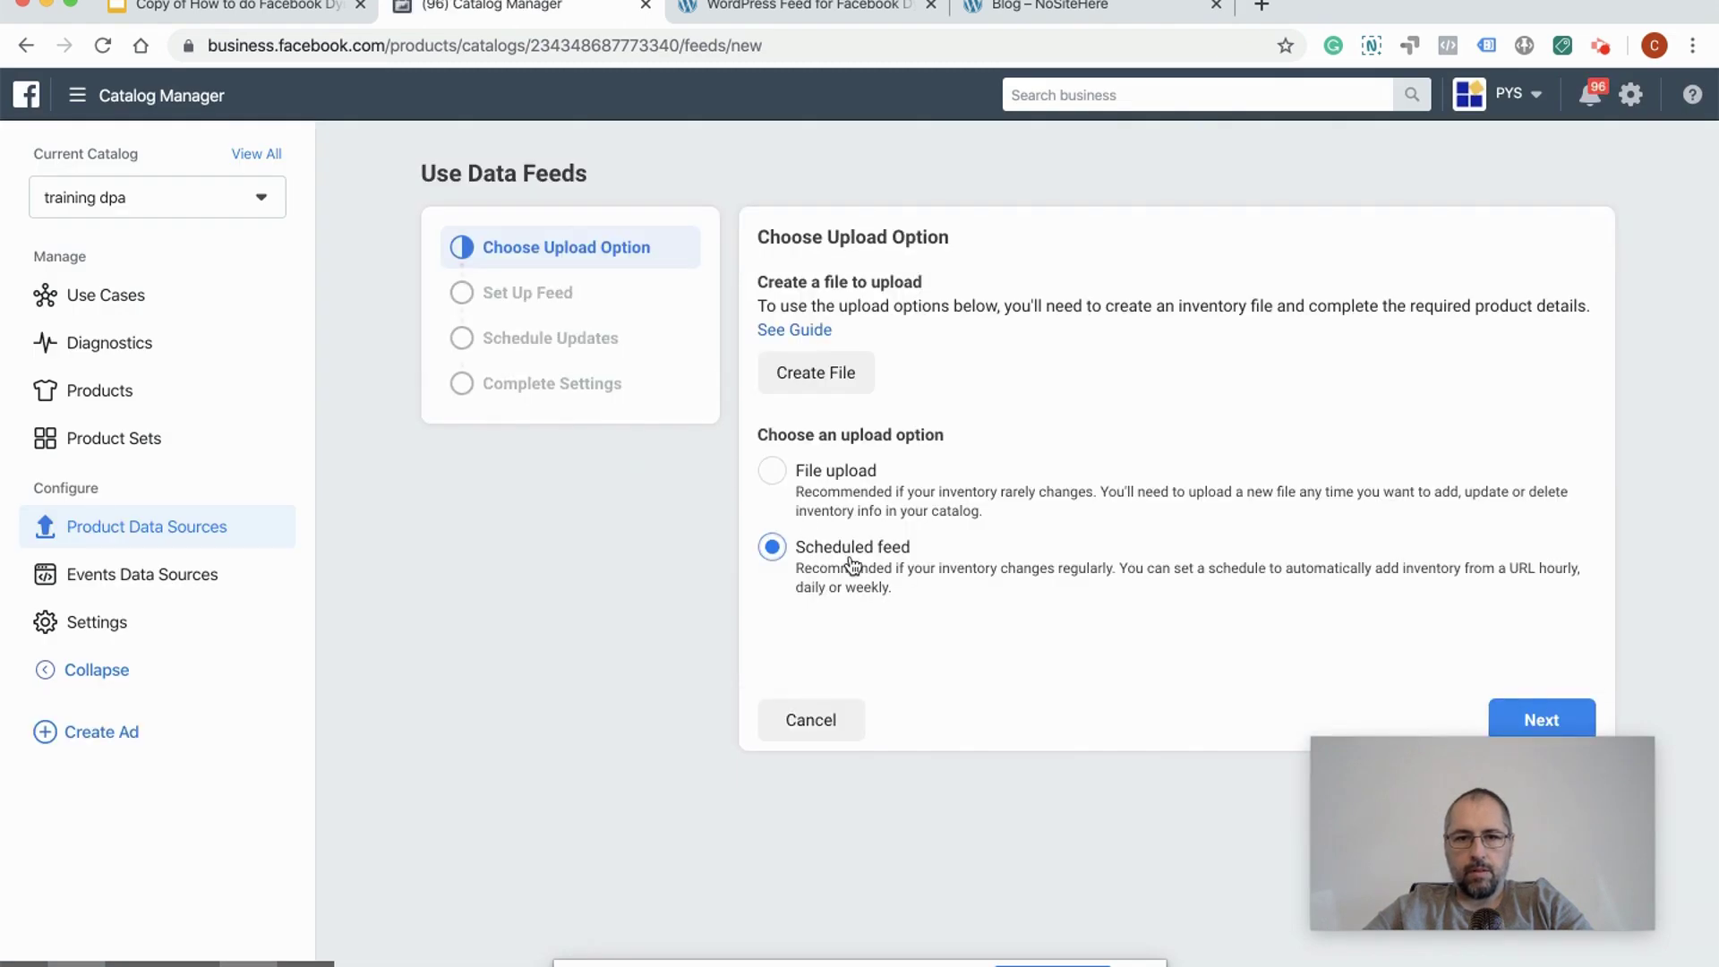
{"action": "left_click", "coordinate": [1522, 720]}
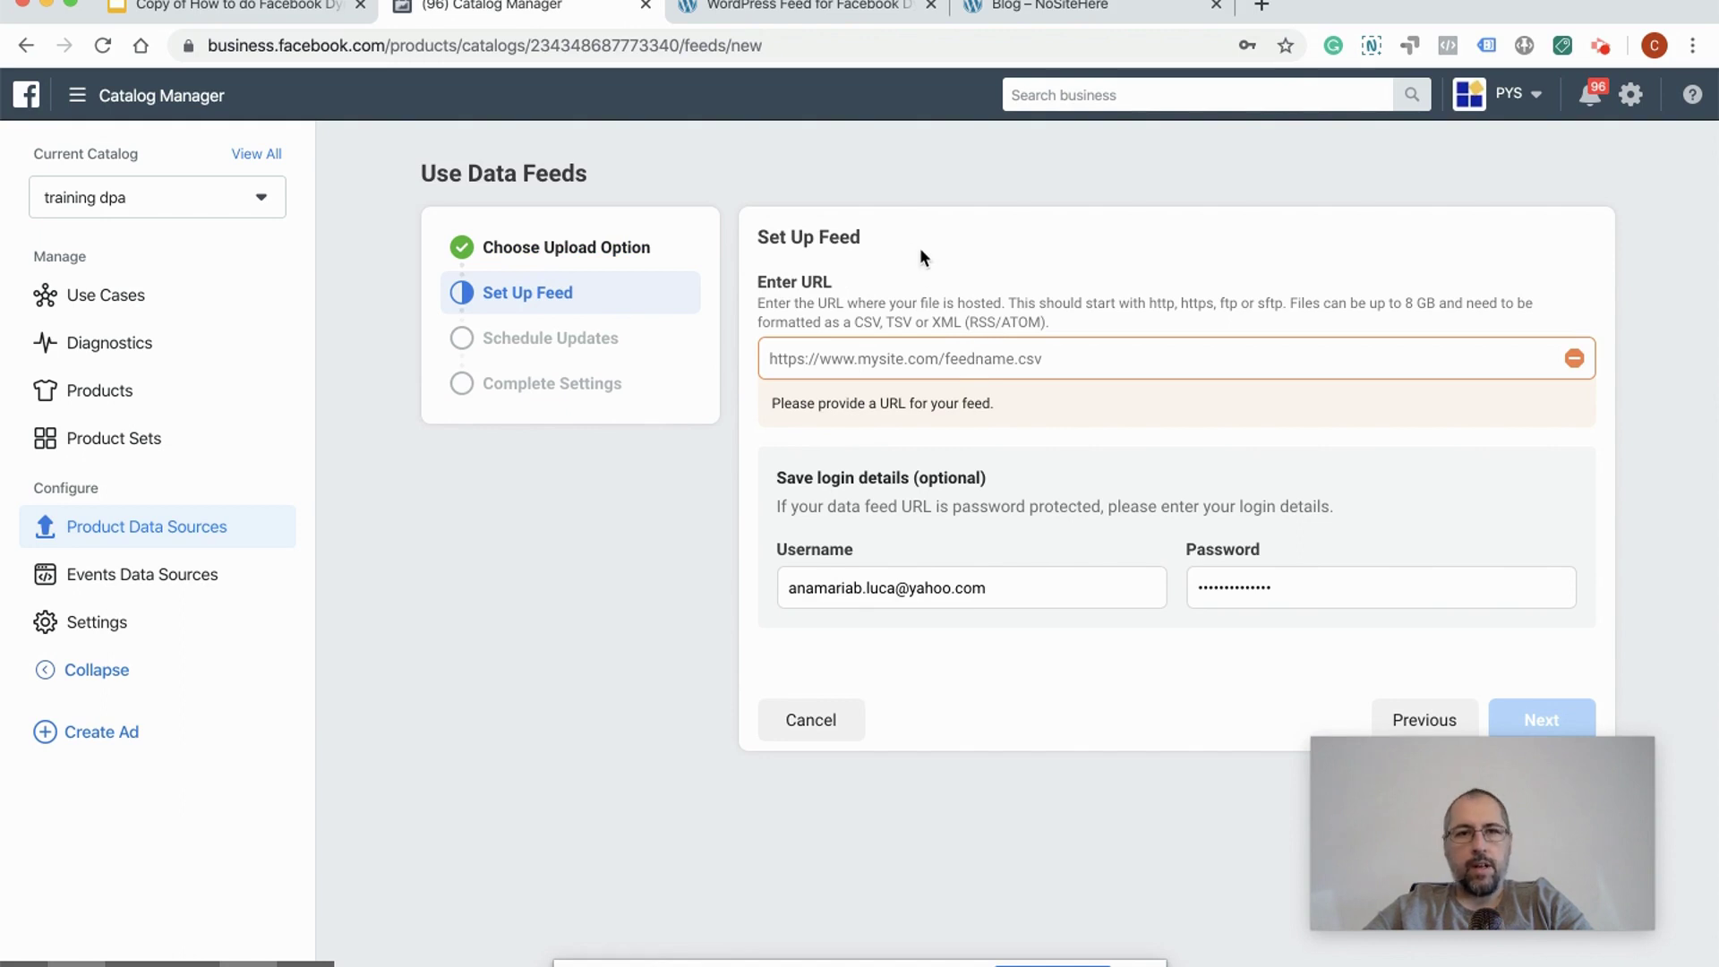
Step: Switch to the WordPress admin and review the installed plugins, including WordPress Feed for Facebook Dynamic Ads
{"action": "left_click", "coordinate": [830, 23]}
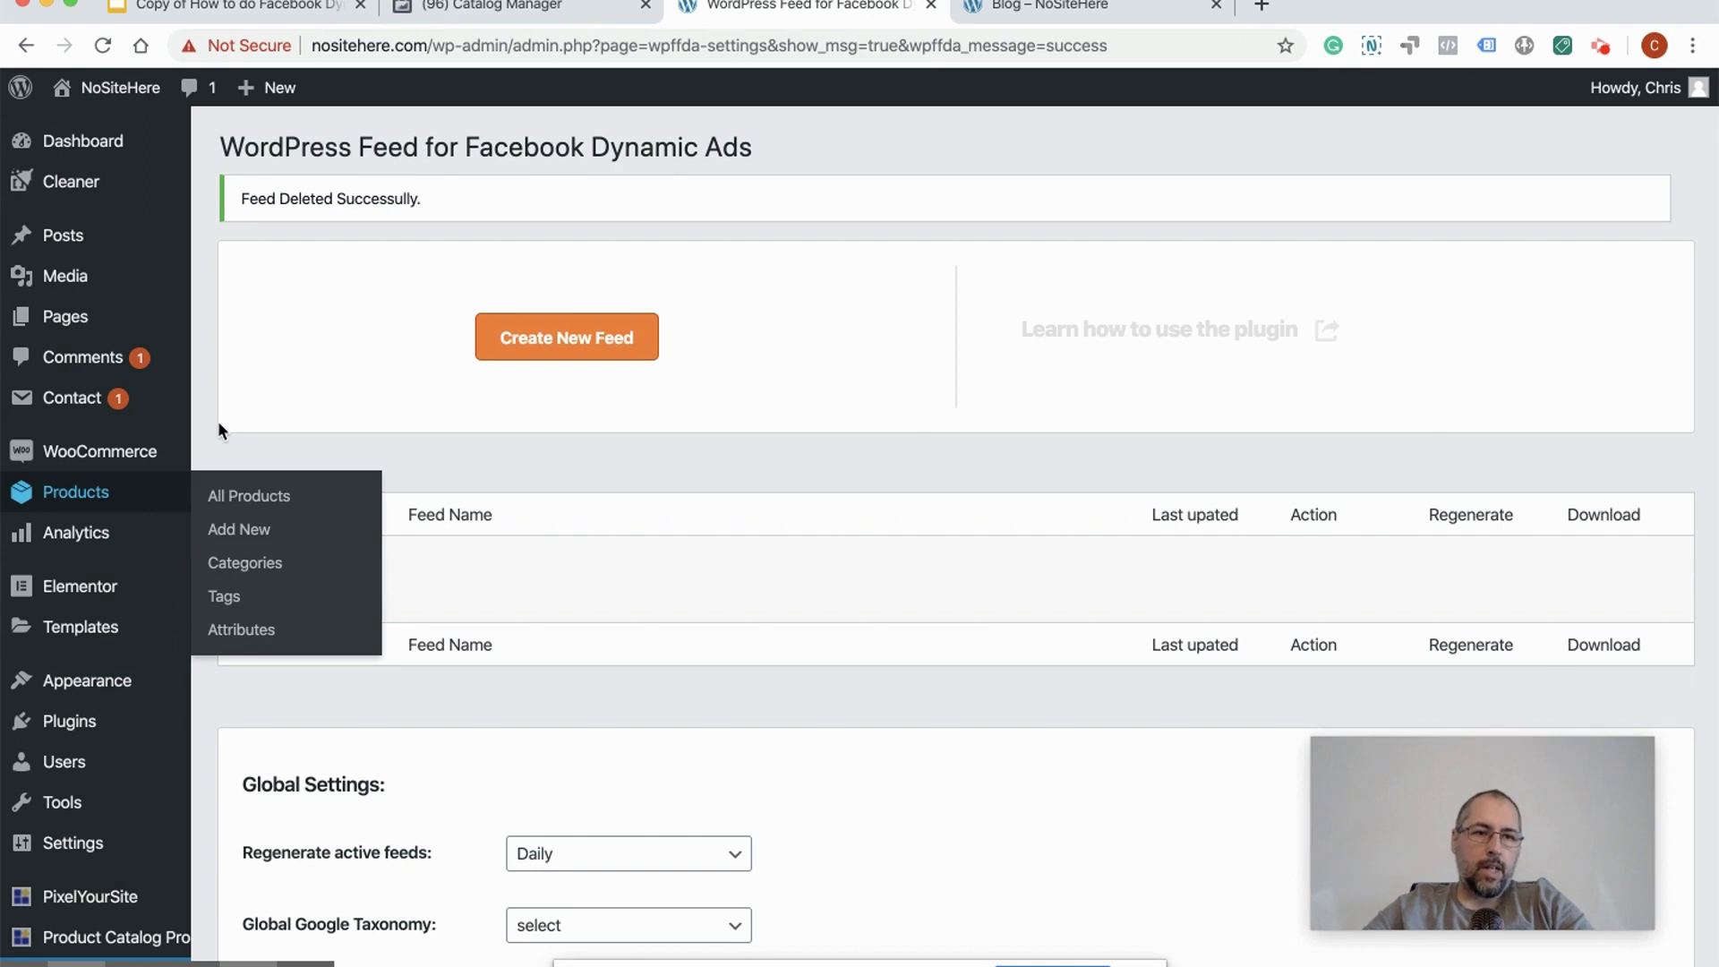
{"action": "left_click", "coordinate": [69, 720]}
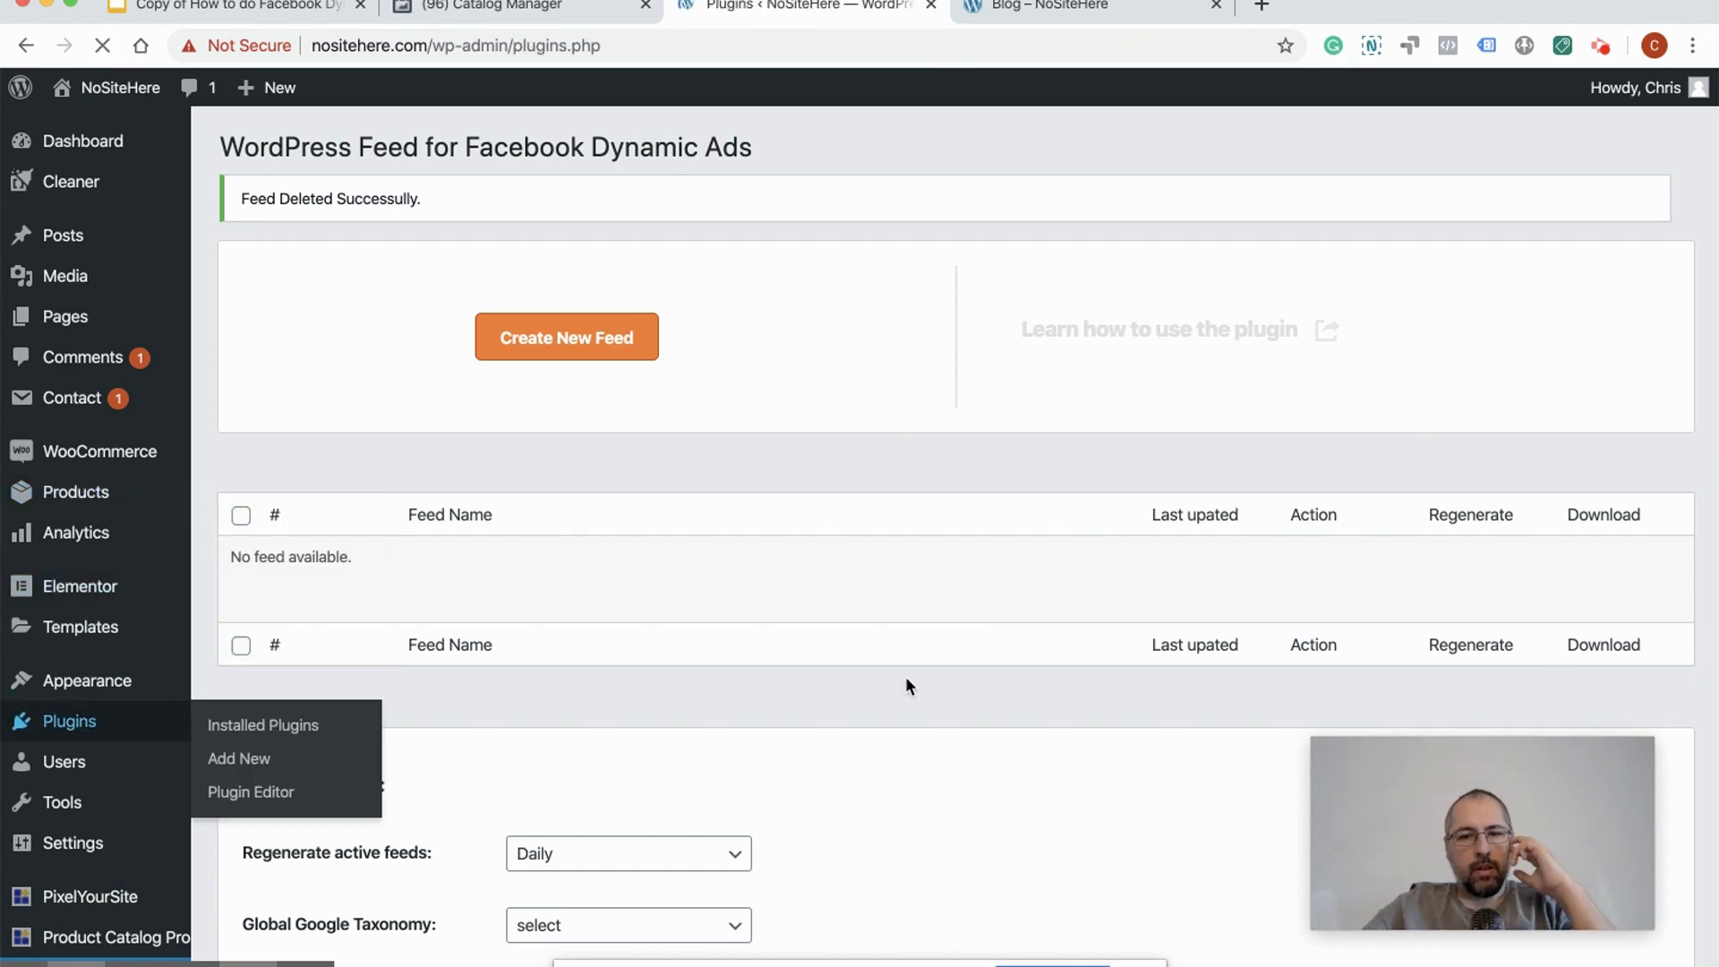
{"action": "scroll", "coordinate": [906, 680], "scroll_direction": "down", "scroll_amount": 10}
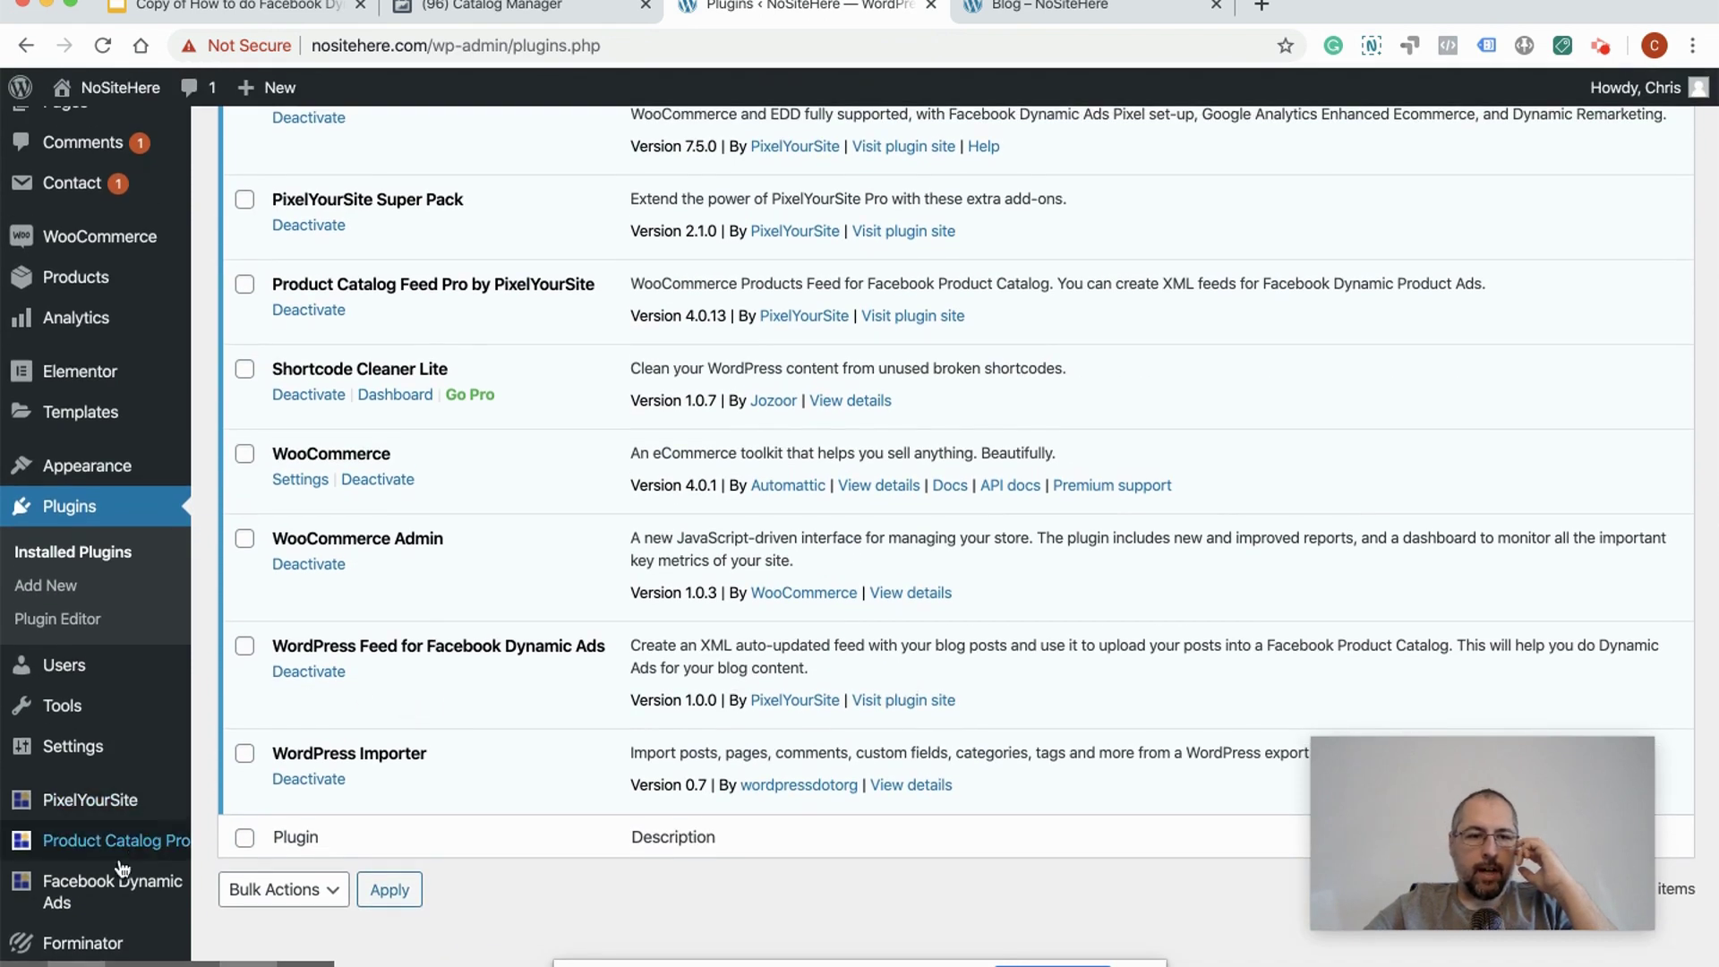
Step: Create and generate a feed named "new feed" in the Facebook Dynamic Ads plugin, keeping its default settings
{"action": "left_click", "coordinate": [108, 889]}
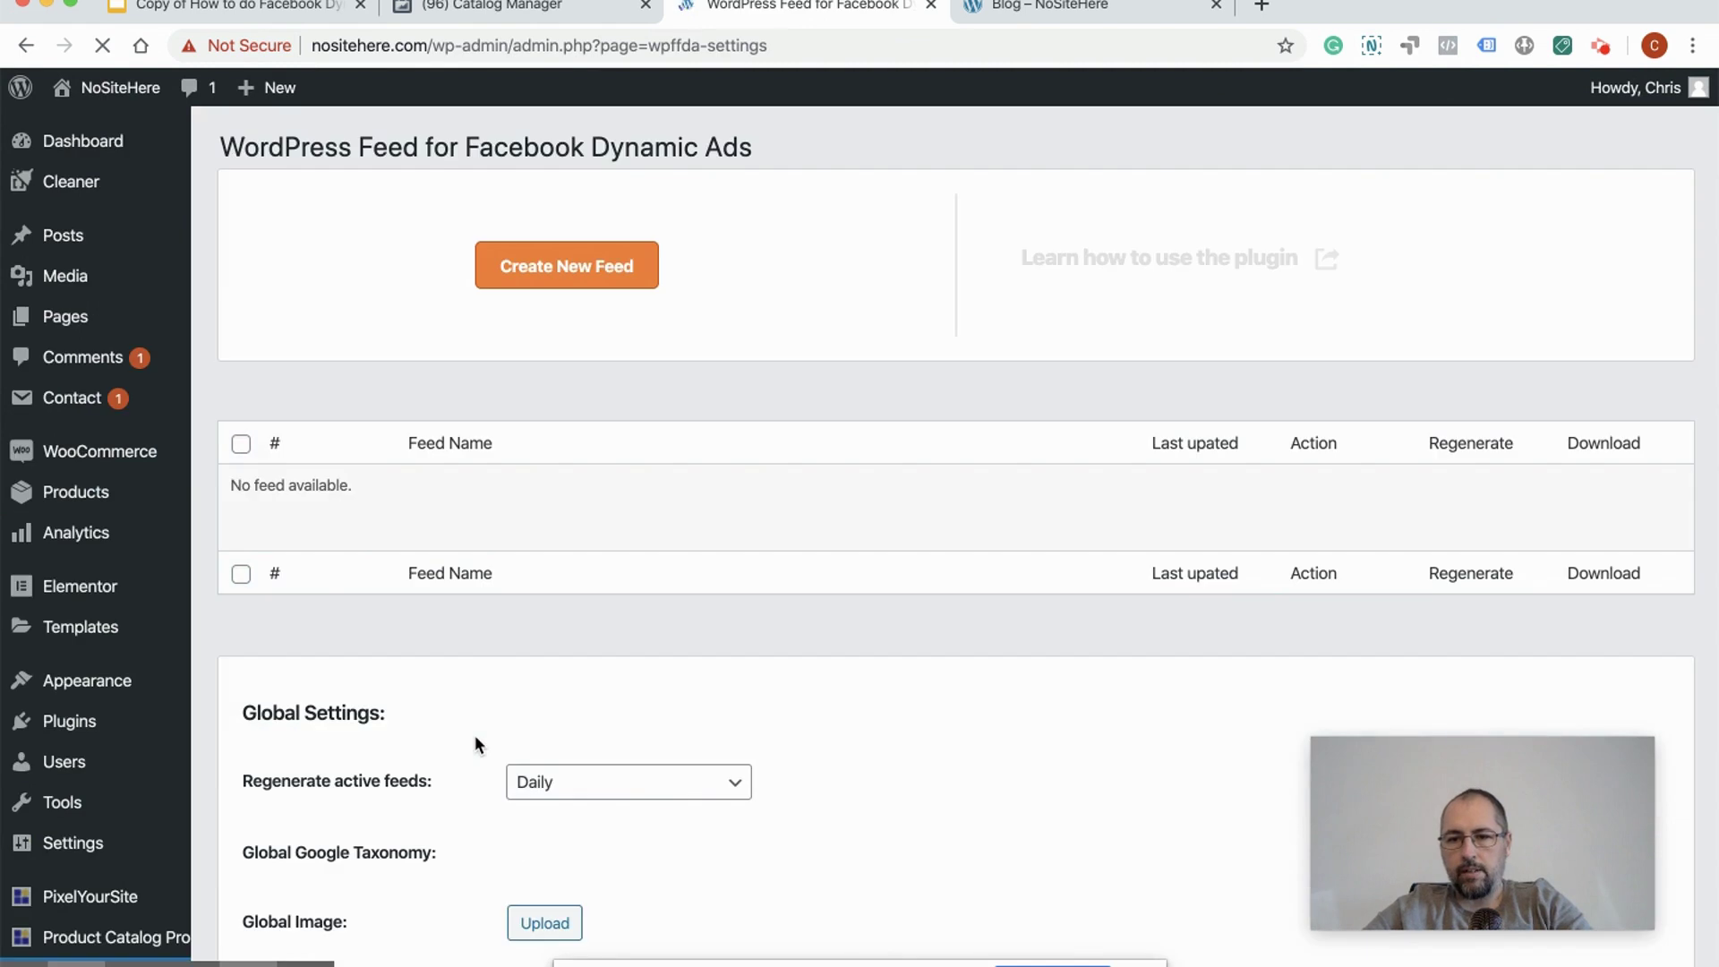
{"action": "left_click", "coordinate": [529, 282]}
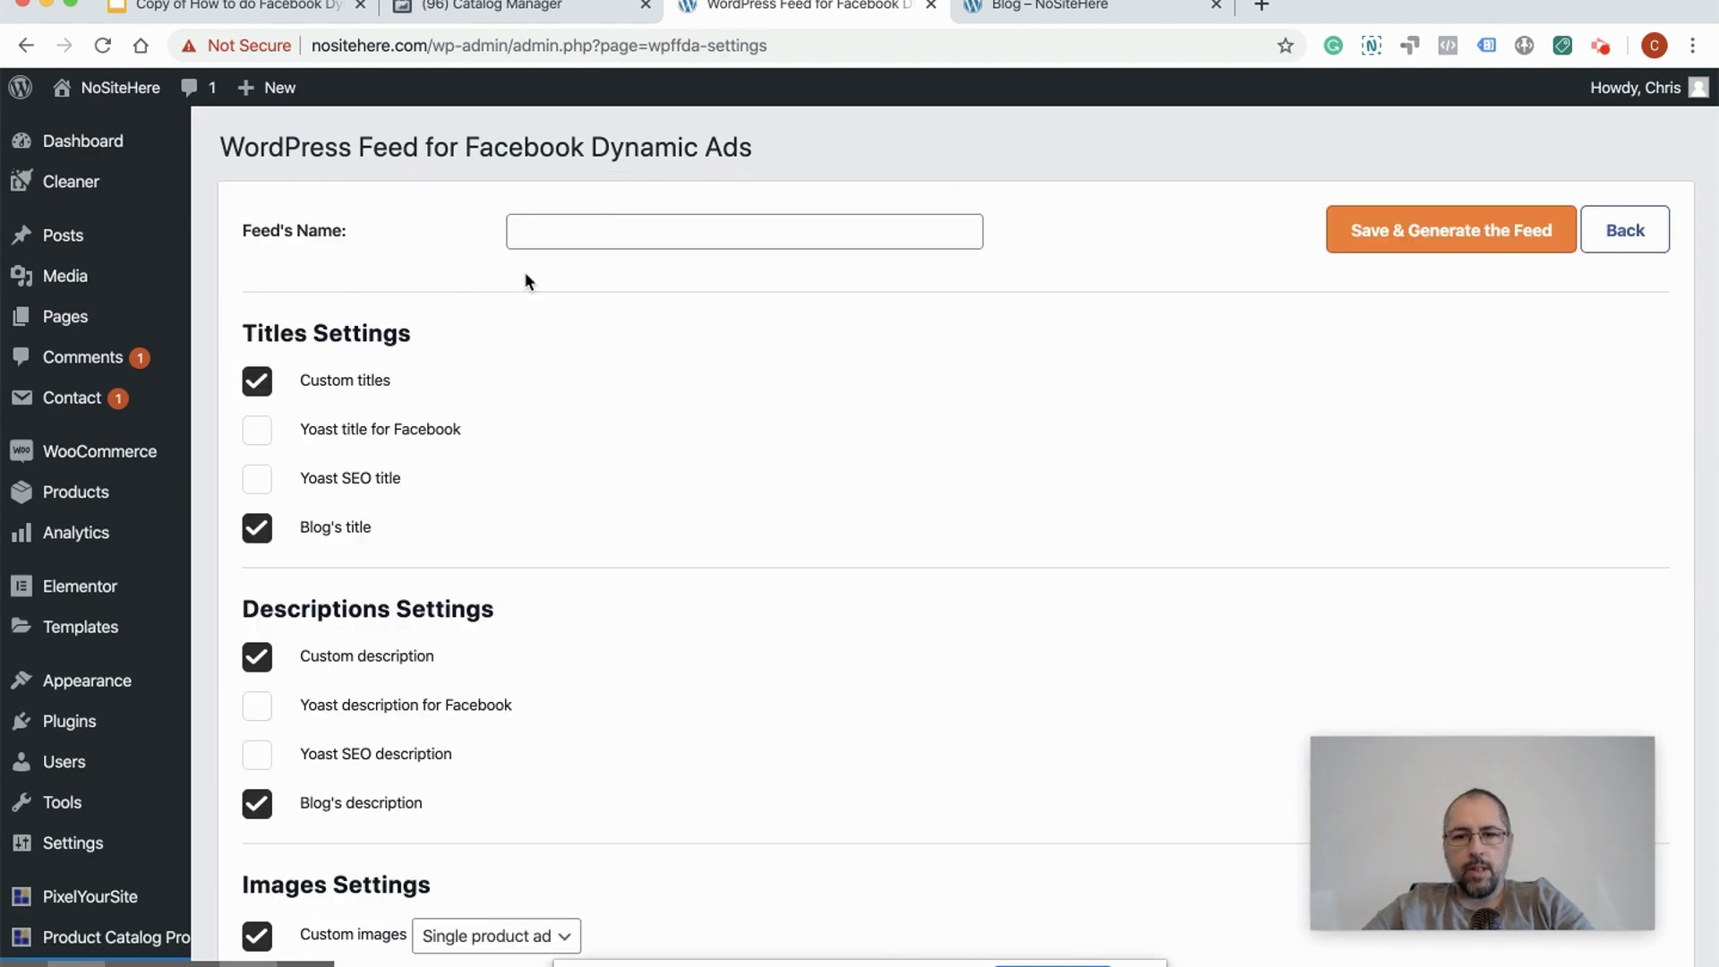
{"action": "left_click", "coordinate": [599, 226]}
{"action": "type", "text": "new "}
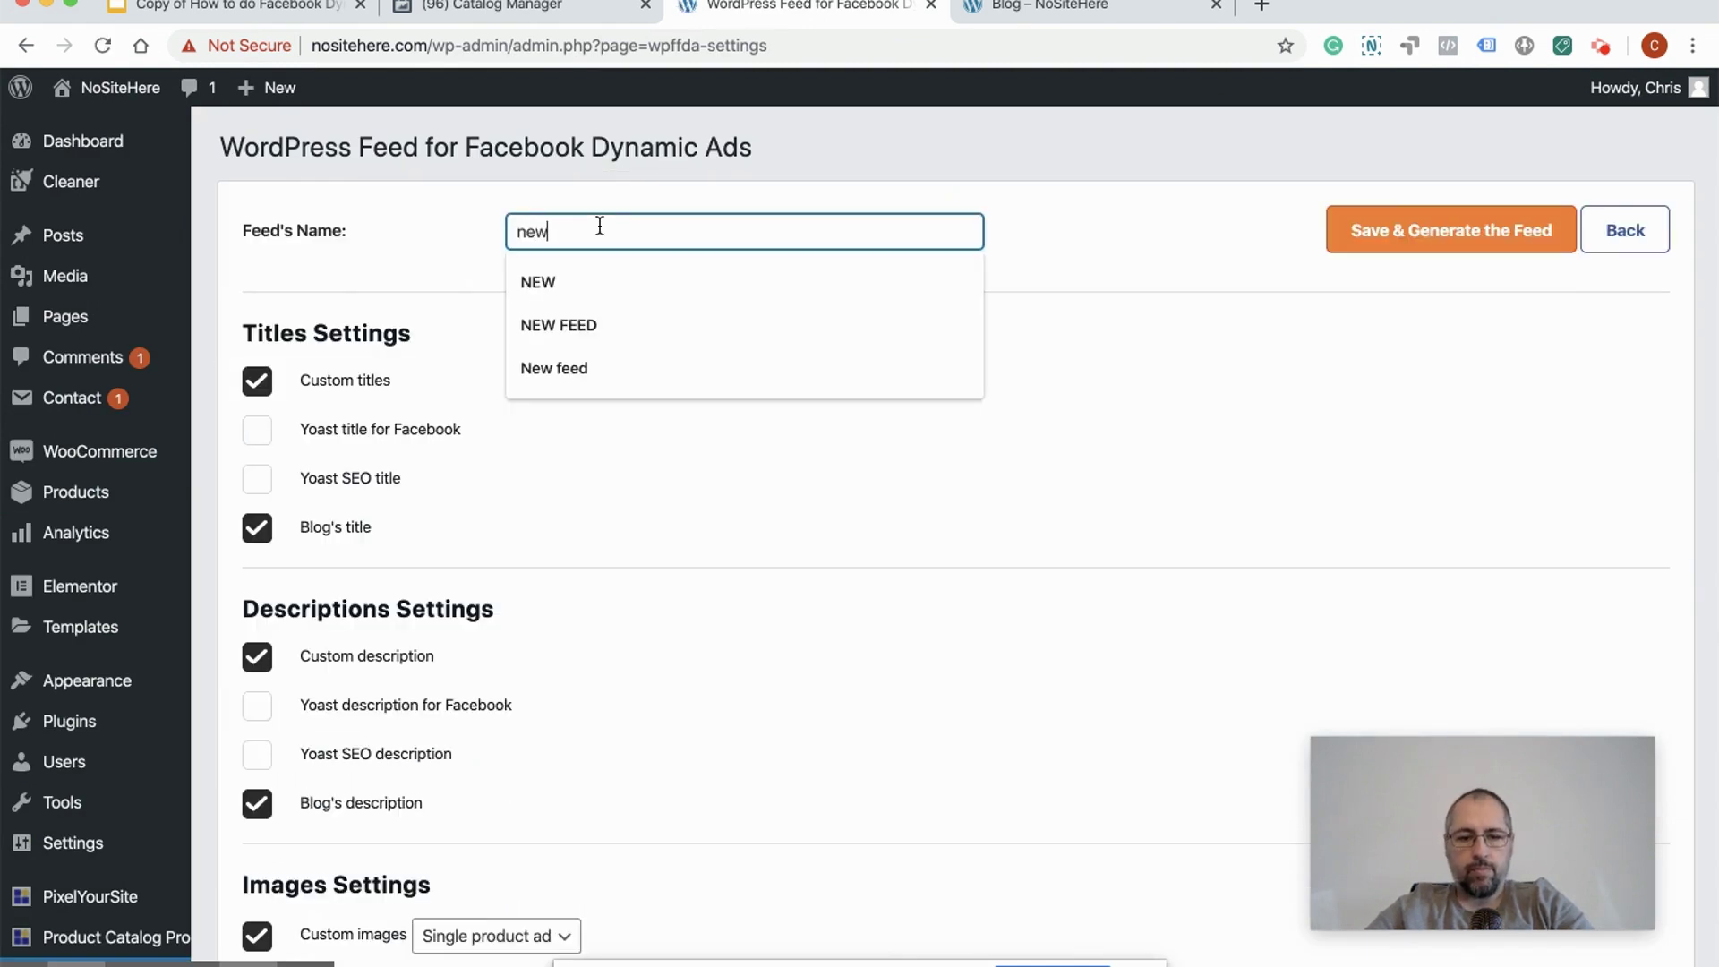
{"action": "type", "text": "feed"}
{"action": "left_click", "coordinate": [1059, 284]}
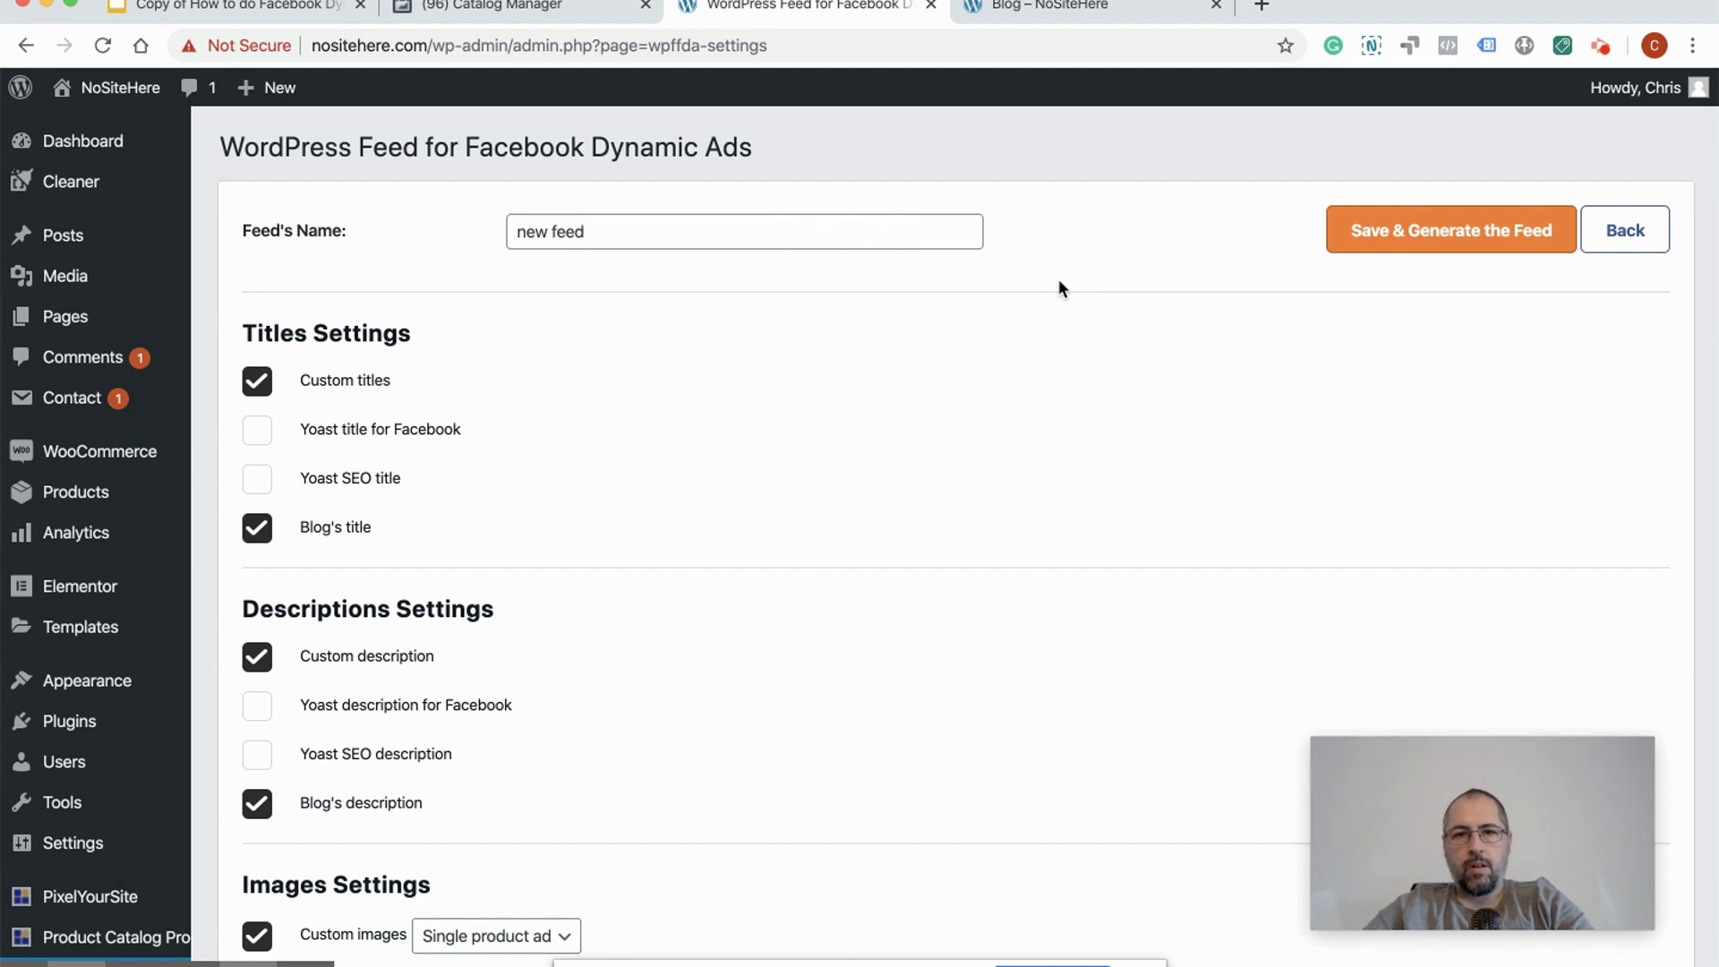
{"action": "left_click", "coordinate": [1442, 249]}
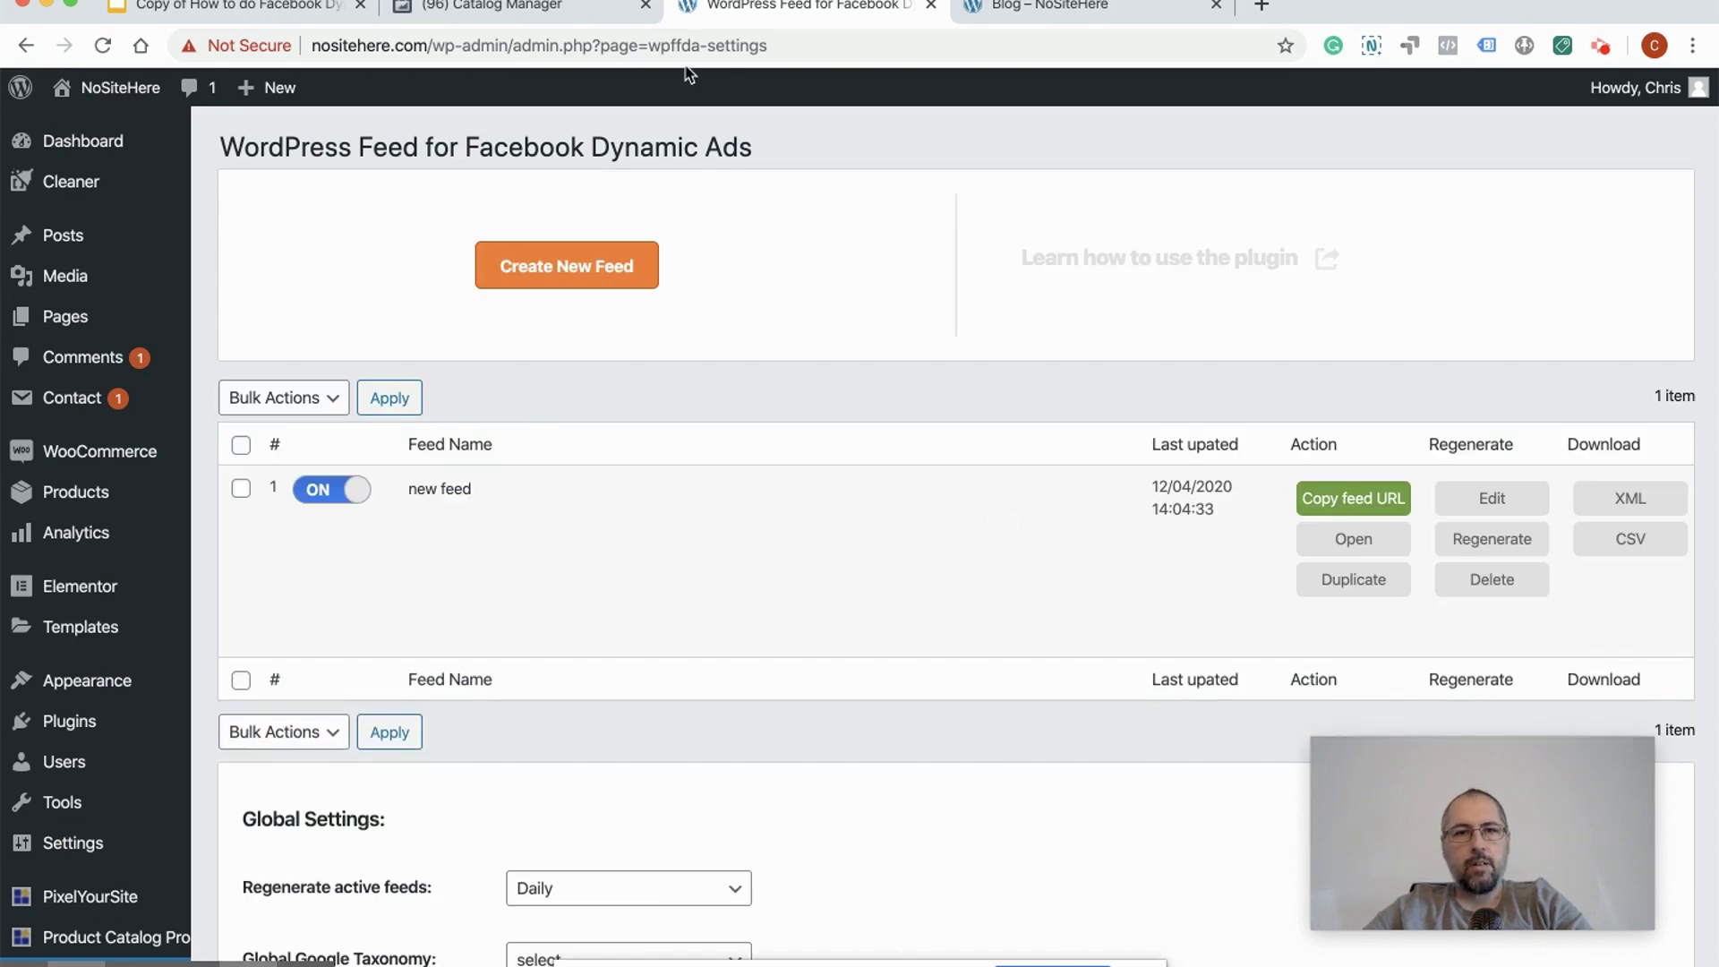
{"action": "left_click", "coordinate": [519, 7]}
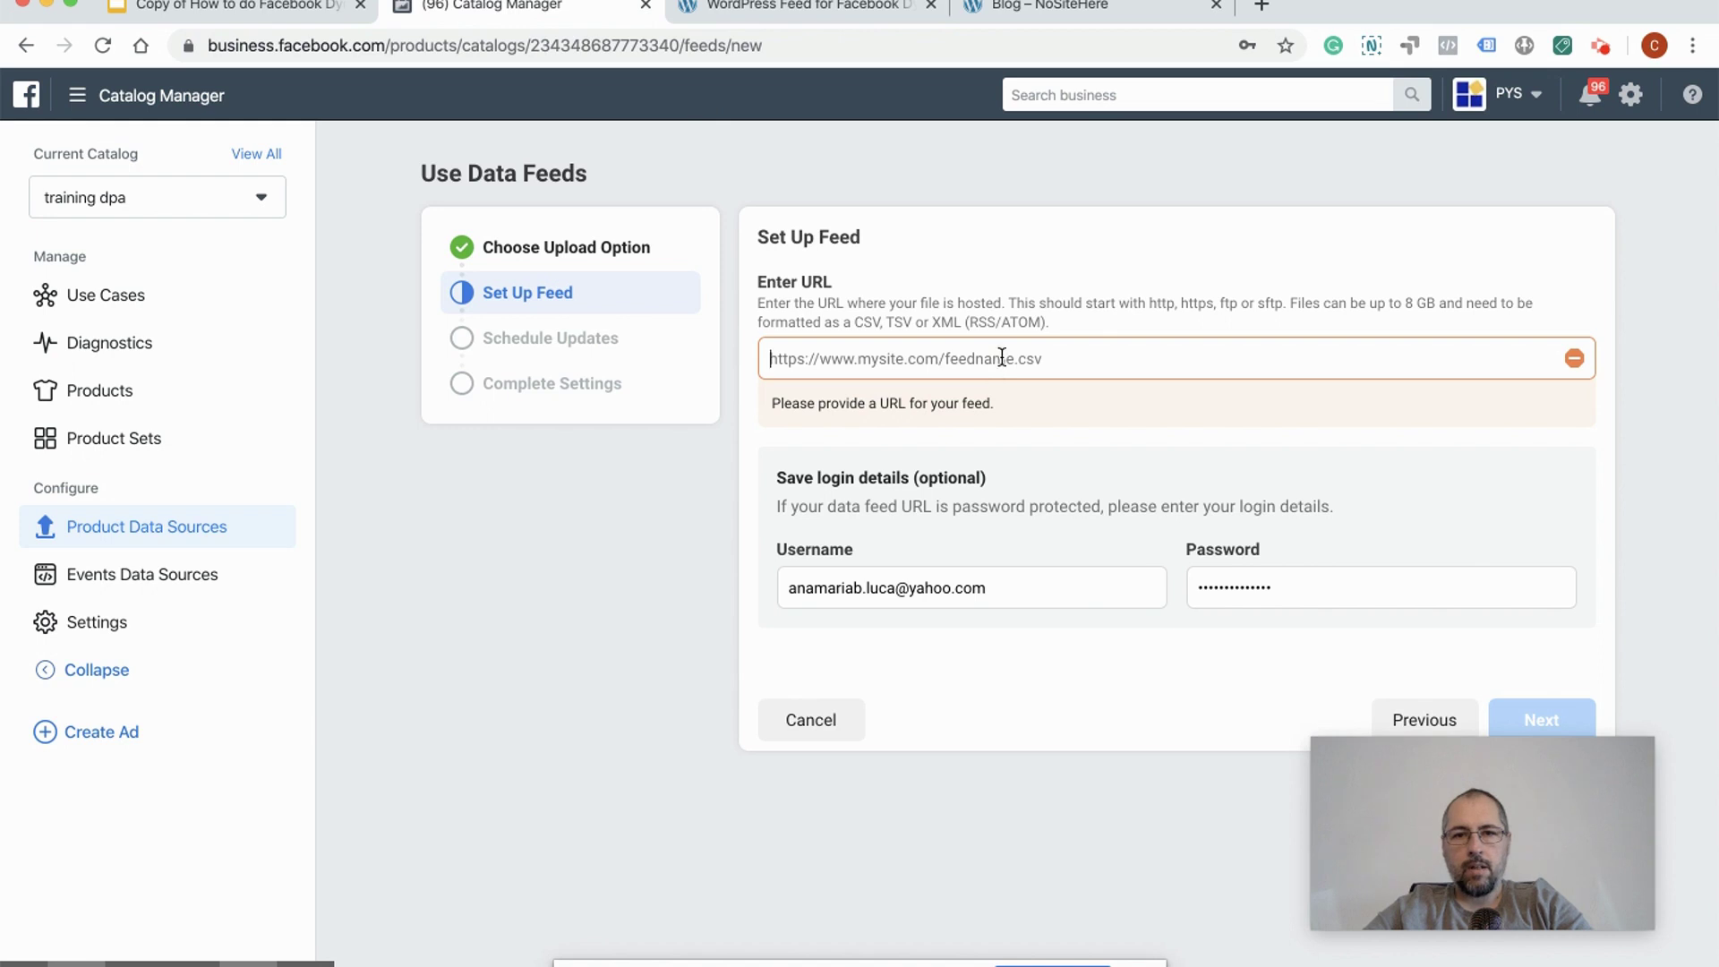
{"action": "right_click", "coordinate": [1001, 358]}
{"action": "left_click", "coordinate": [1052, 507]}
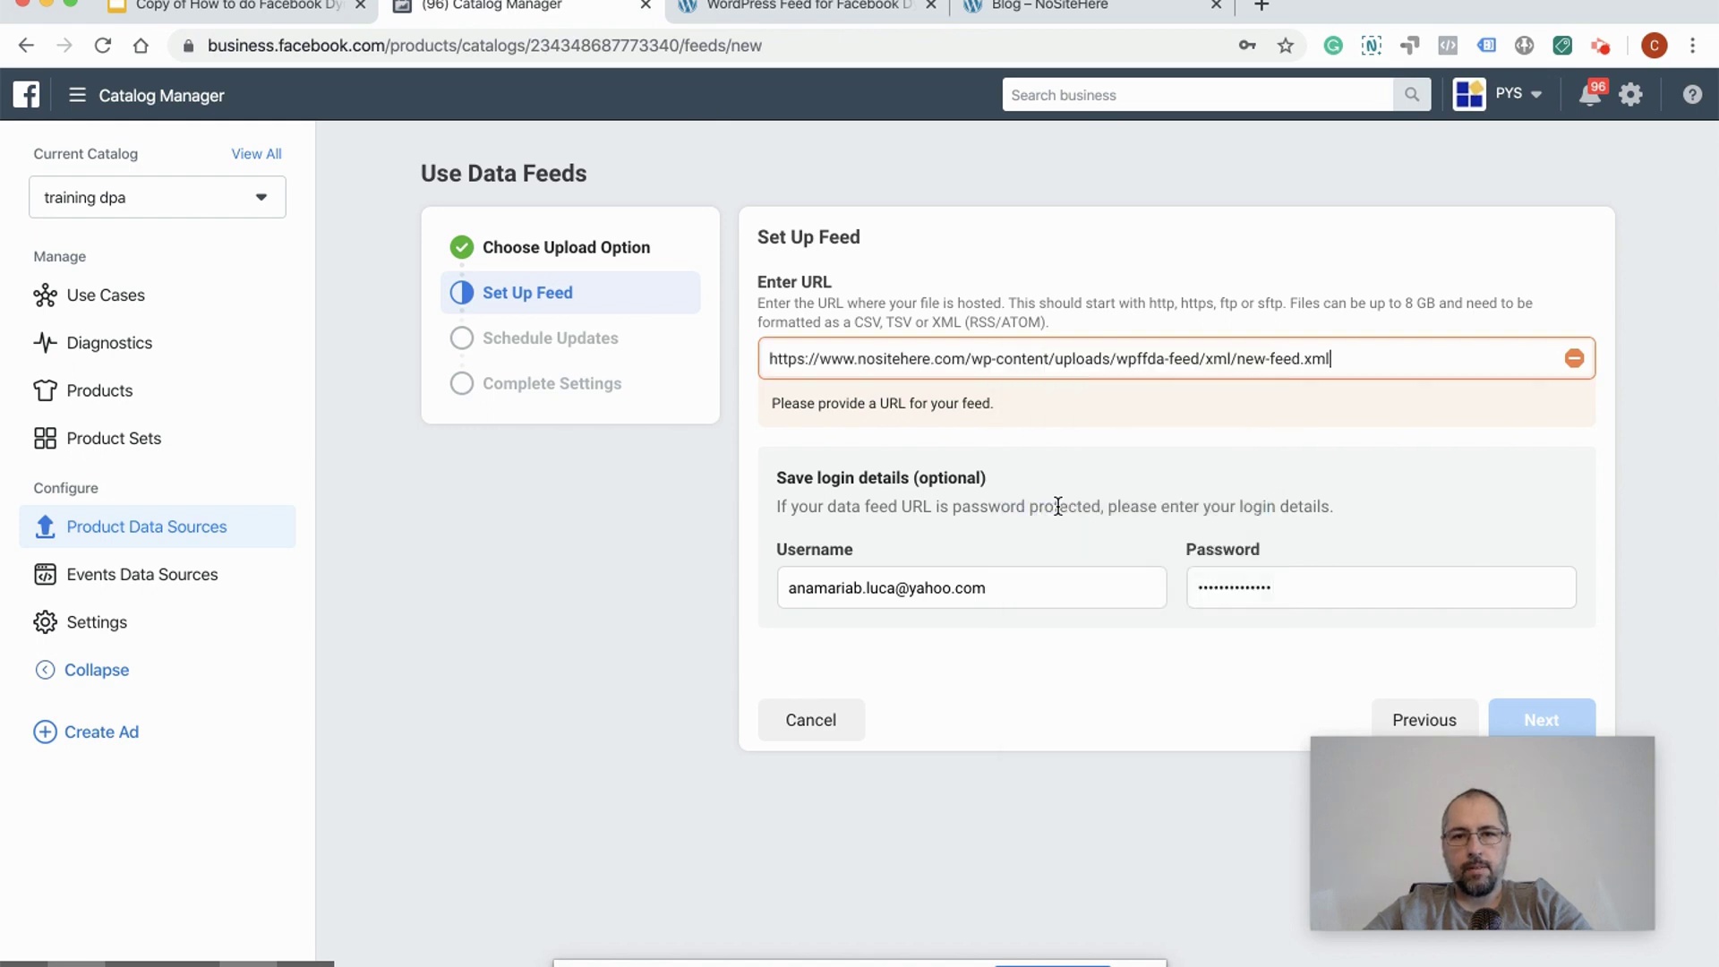
{"action": "left_click", "coordinate": [1519, 718]}
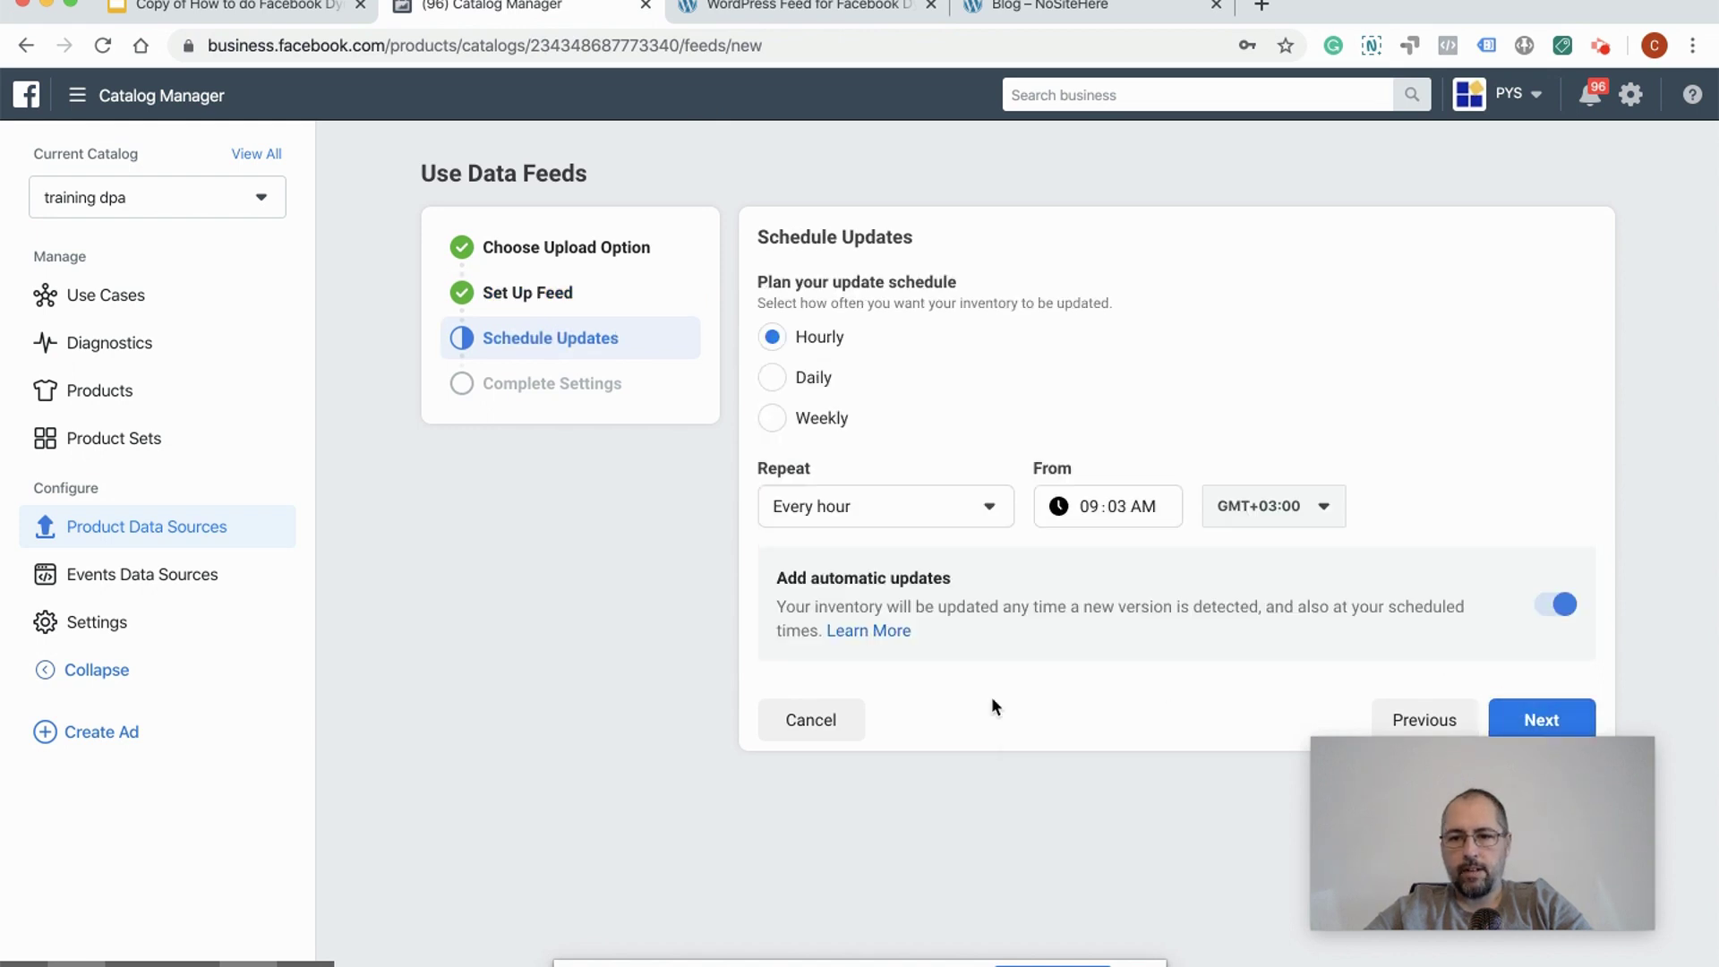
{"action": "left_click", "coordinate": [1522, 718]}
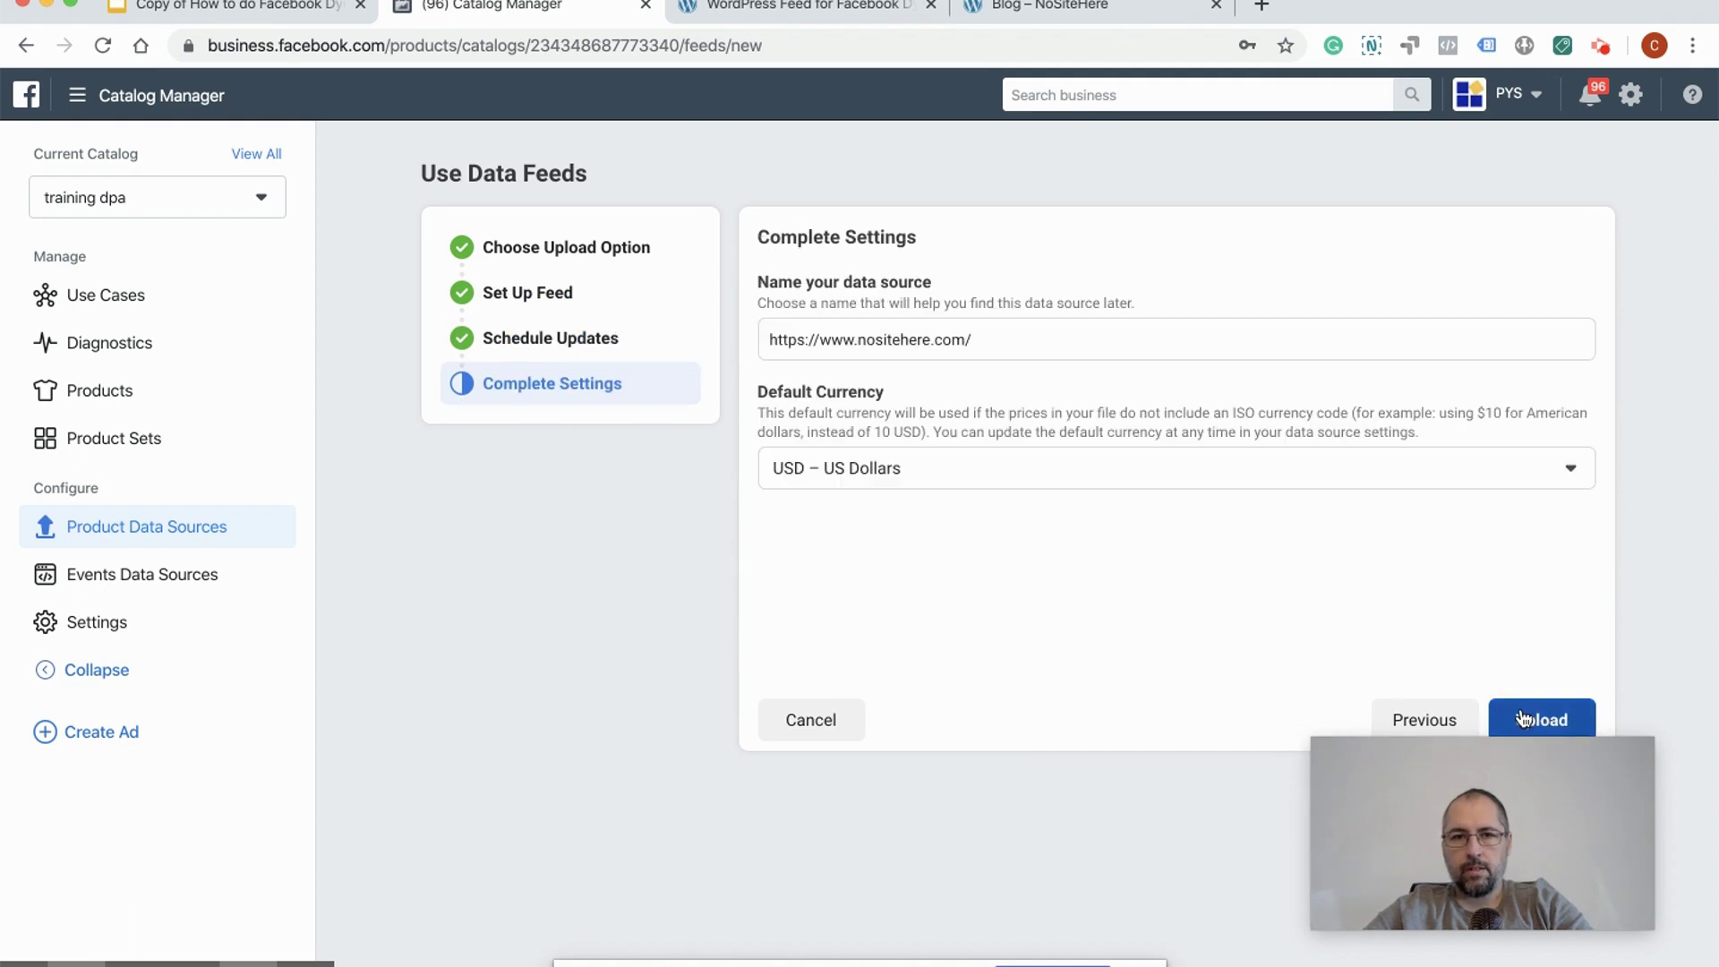
{"action": "left_click", "coordinate": [1522, 718]}
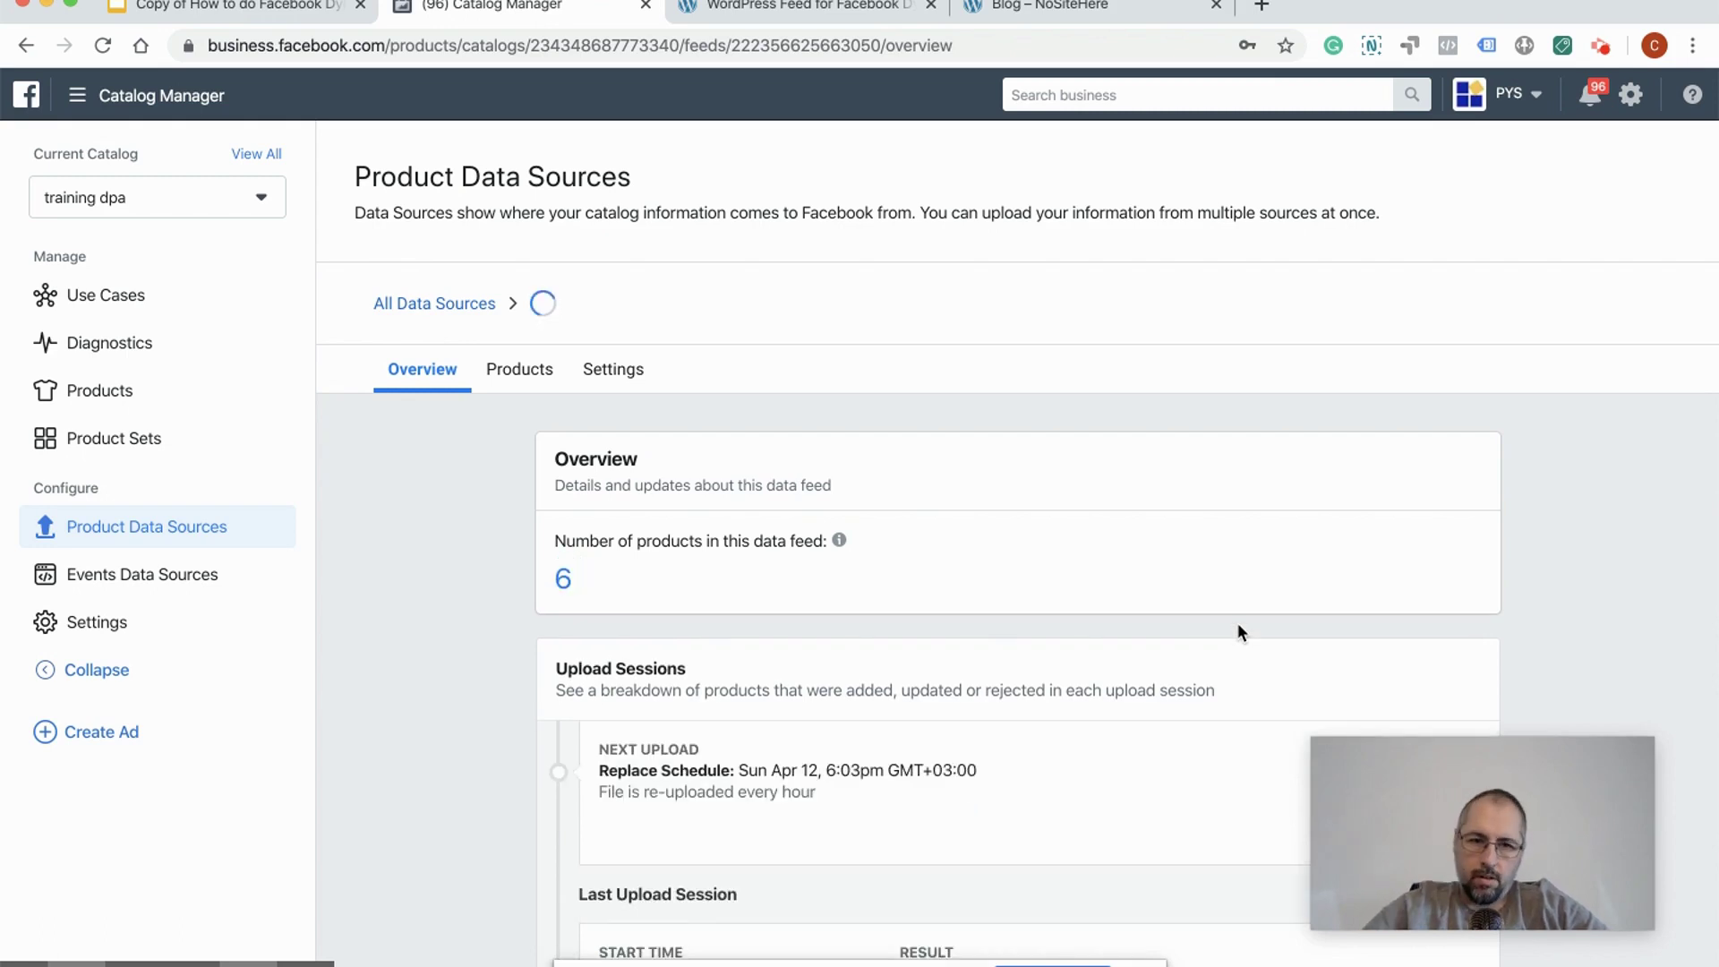
Step: Examine the feed's last upload session and the products imported into the catalog
{"action": "scroll", "coordinate": [1238, 626], "scroll_direction": "down", "scroll_amount": 2}
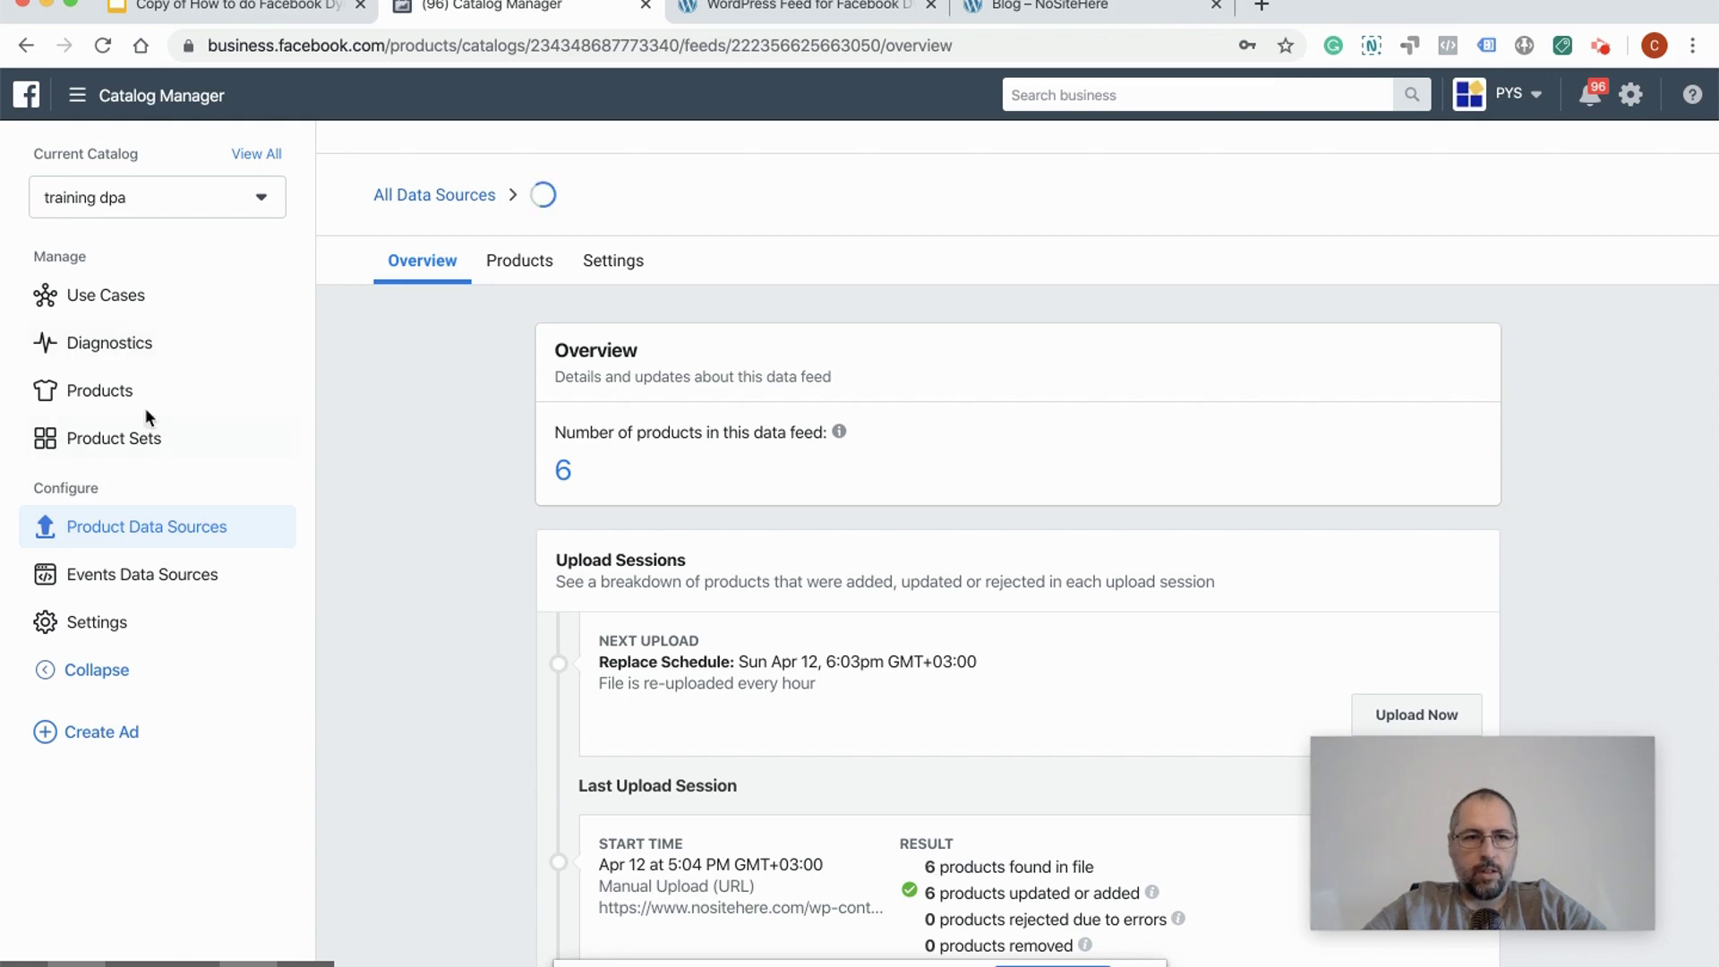
{"action": "left_click", "coordinate": [102, 394]}
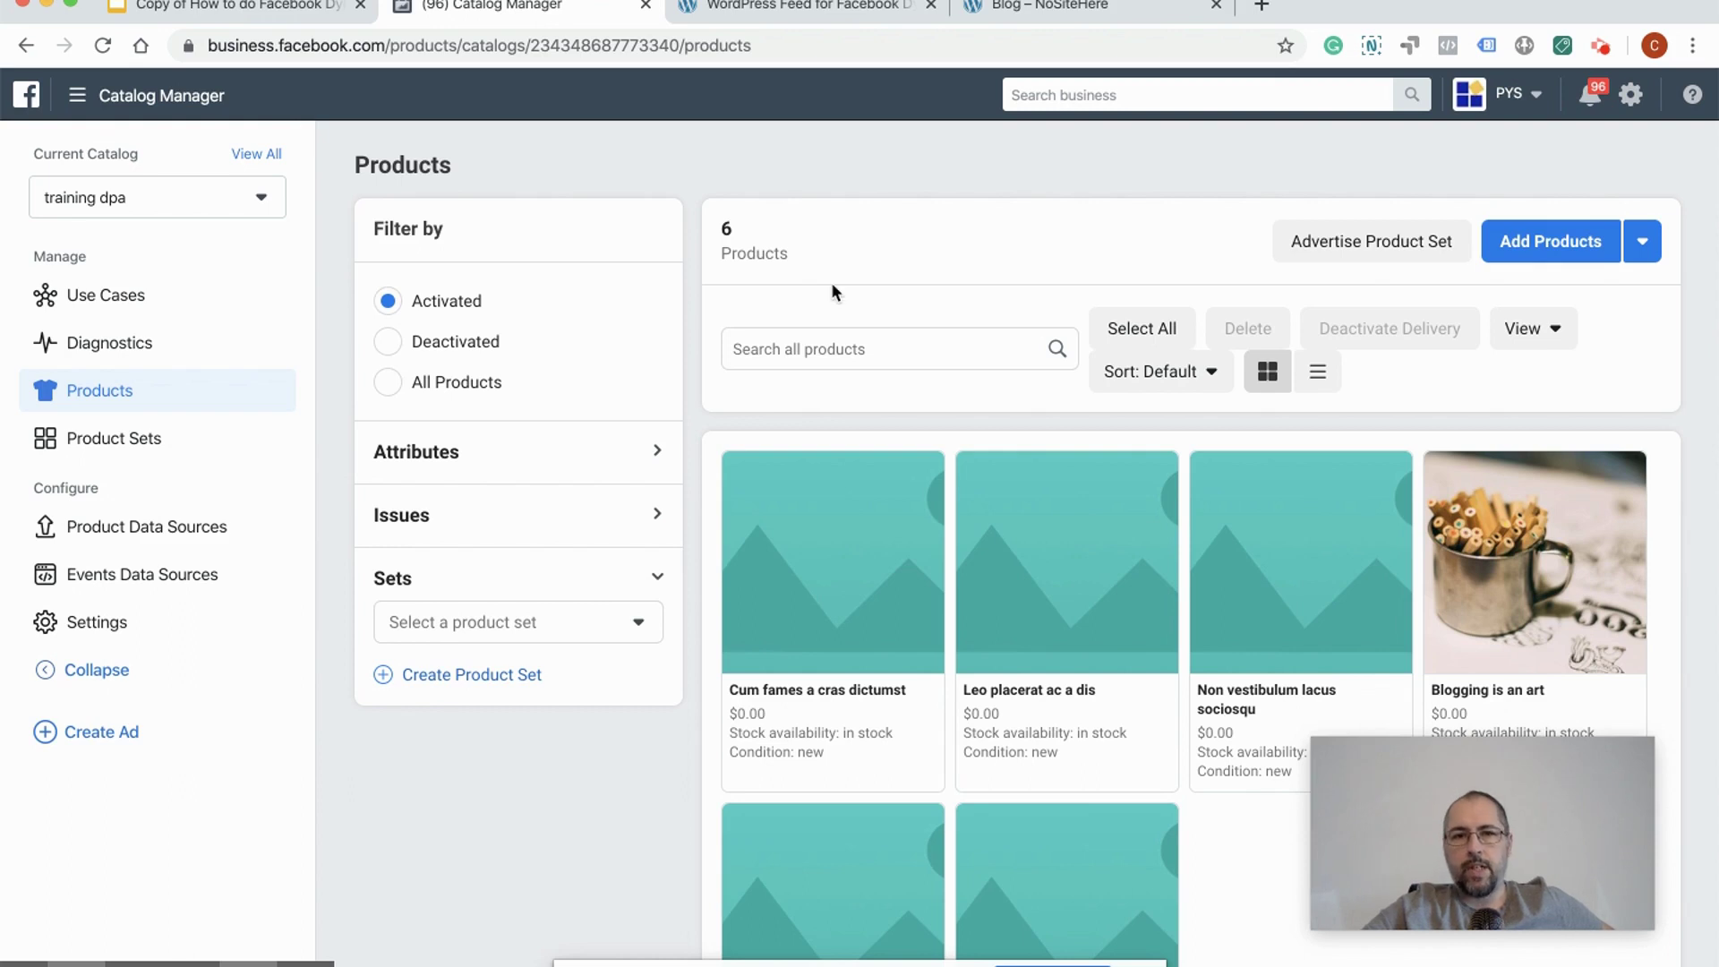
{"action": "scroll", "coordinate": [832, 285], "scroll_direction": "down", "scroll_amount": 3}
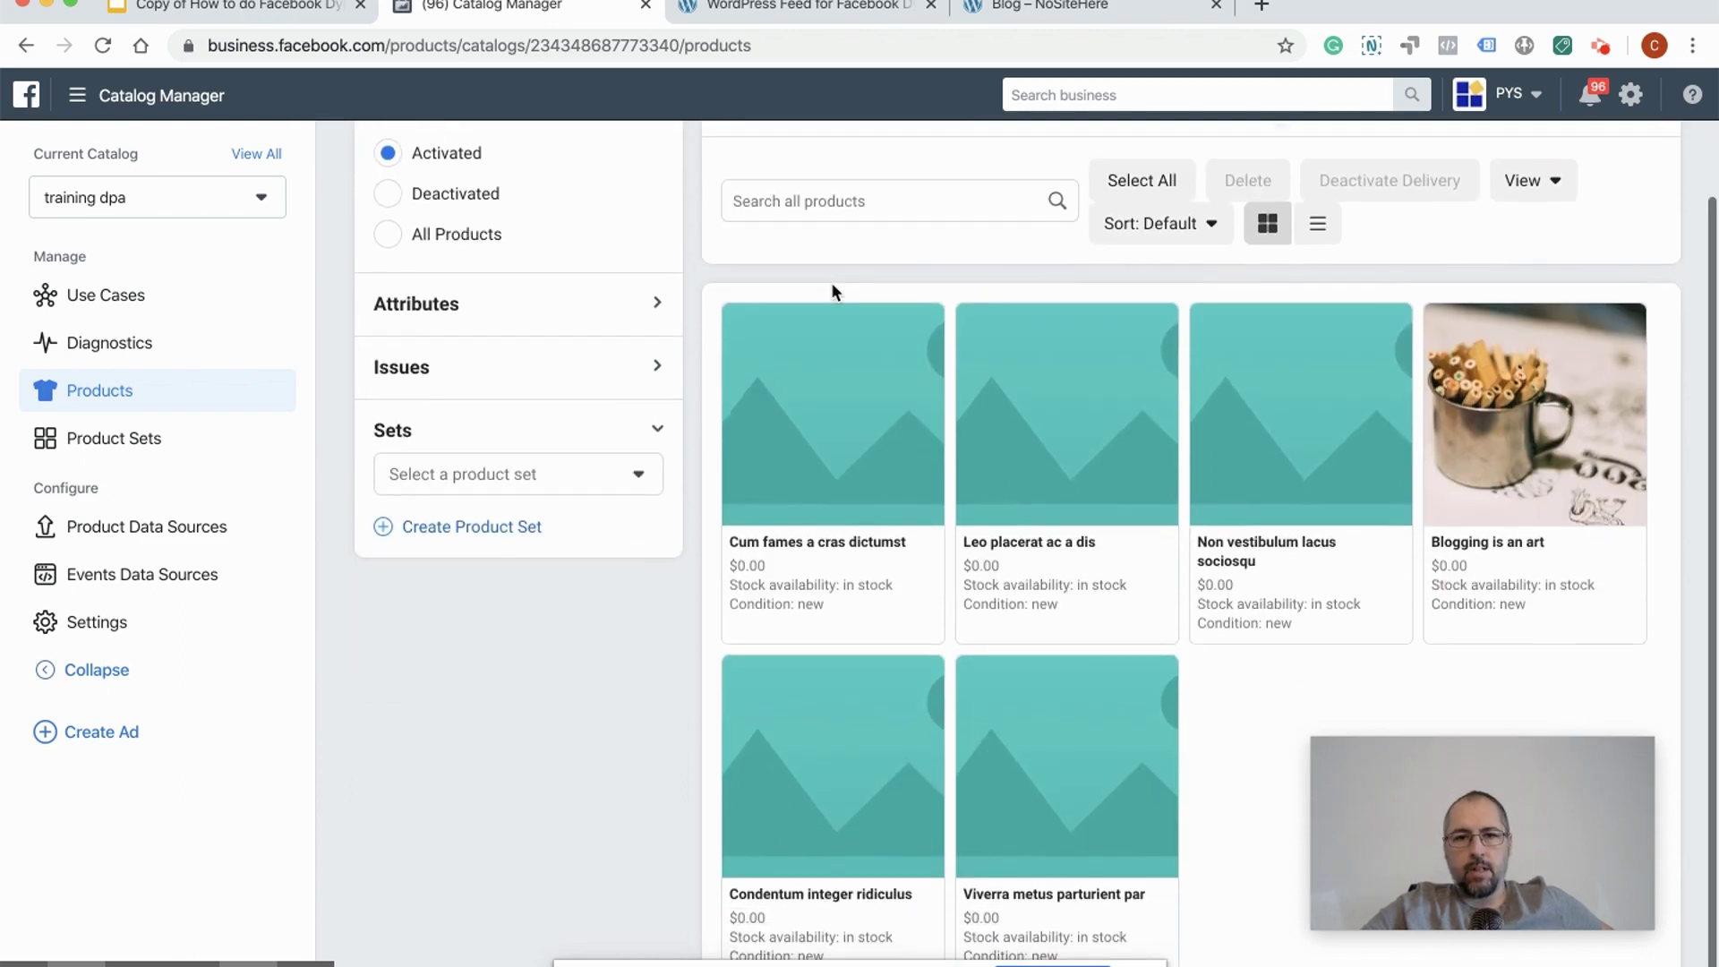
{"action": "scroll", "coordinate": [832, 291], "scroll_direction": "up", "scroll_amount": 3}
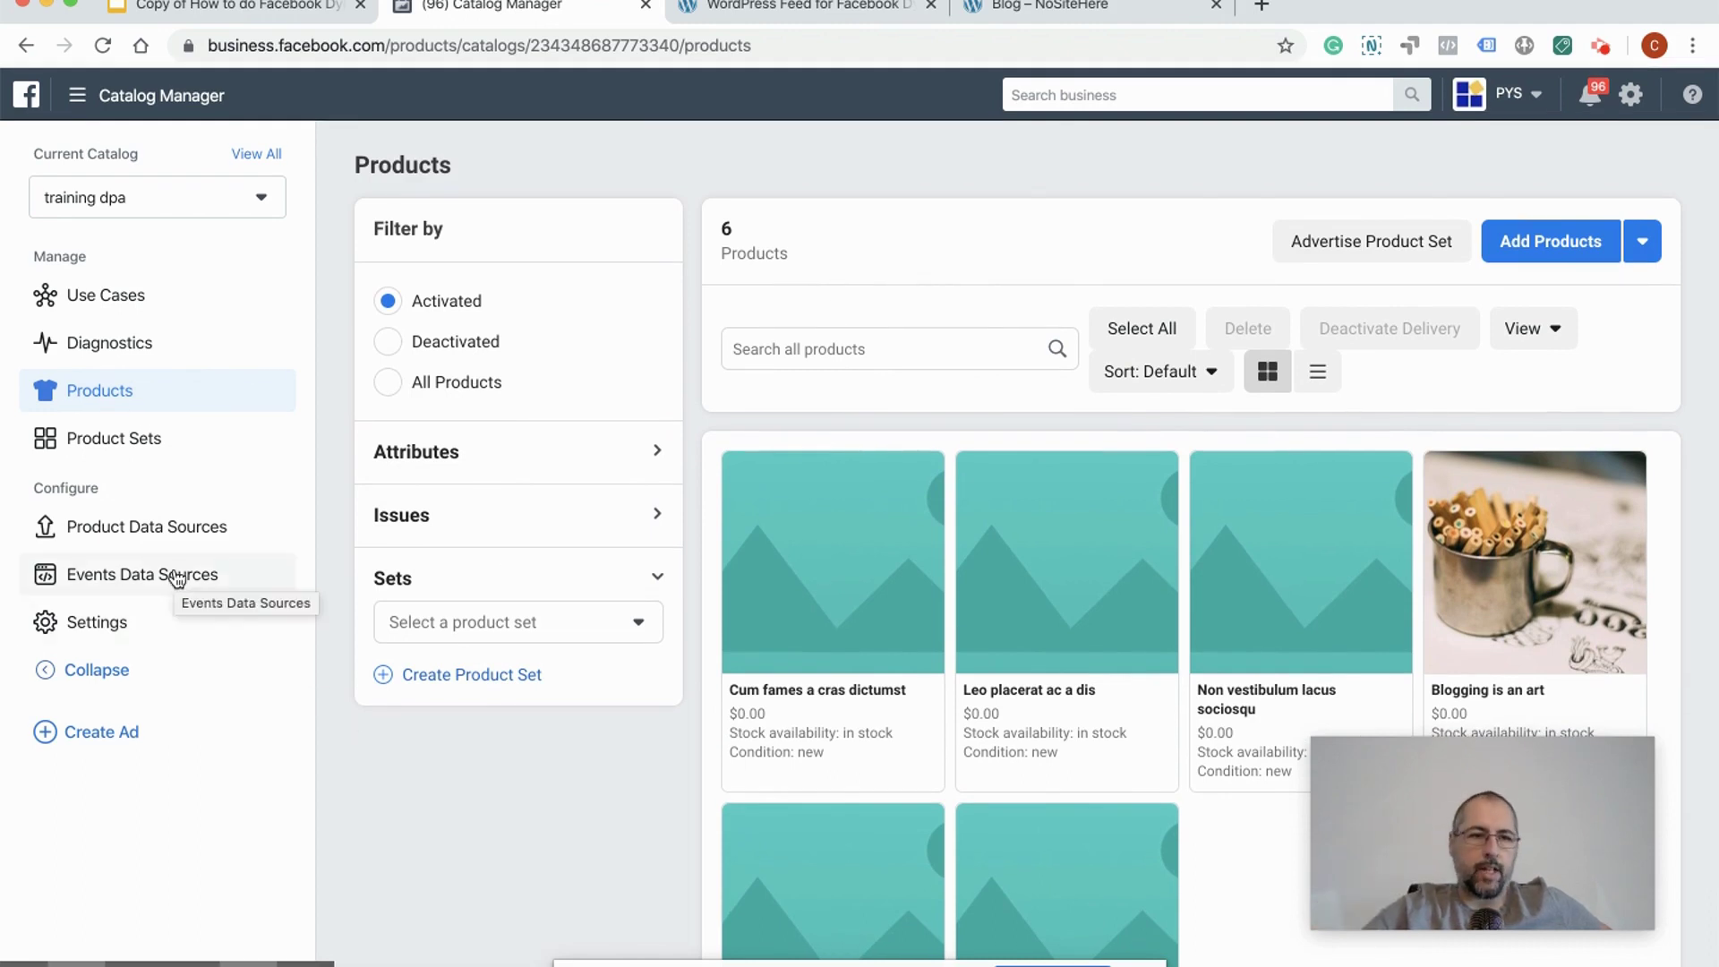
Step: Look at the catalog's Events Data Sources page and return to its product list
{"action": "left_click", "coordinate": [154, 573]}
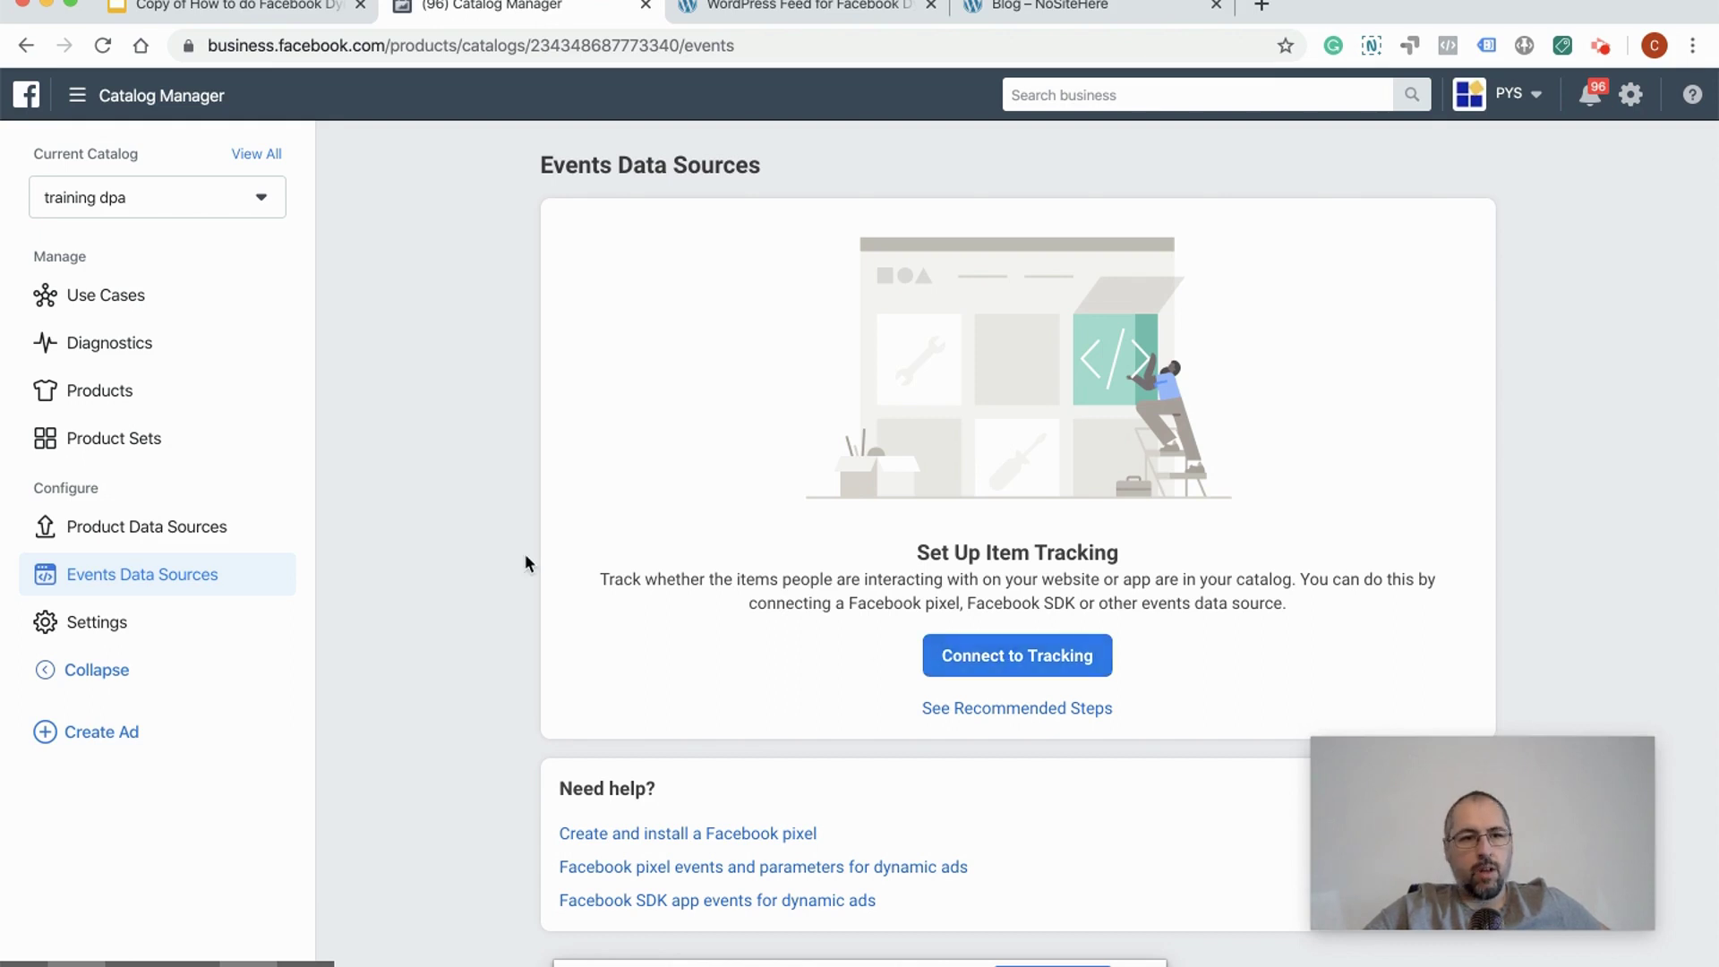
{"action": "left_click", "coordinate": [119, 391]}
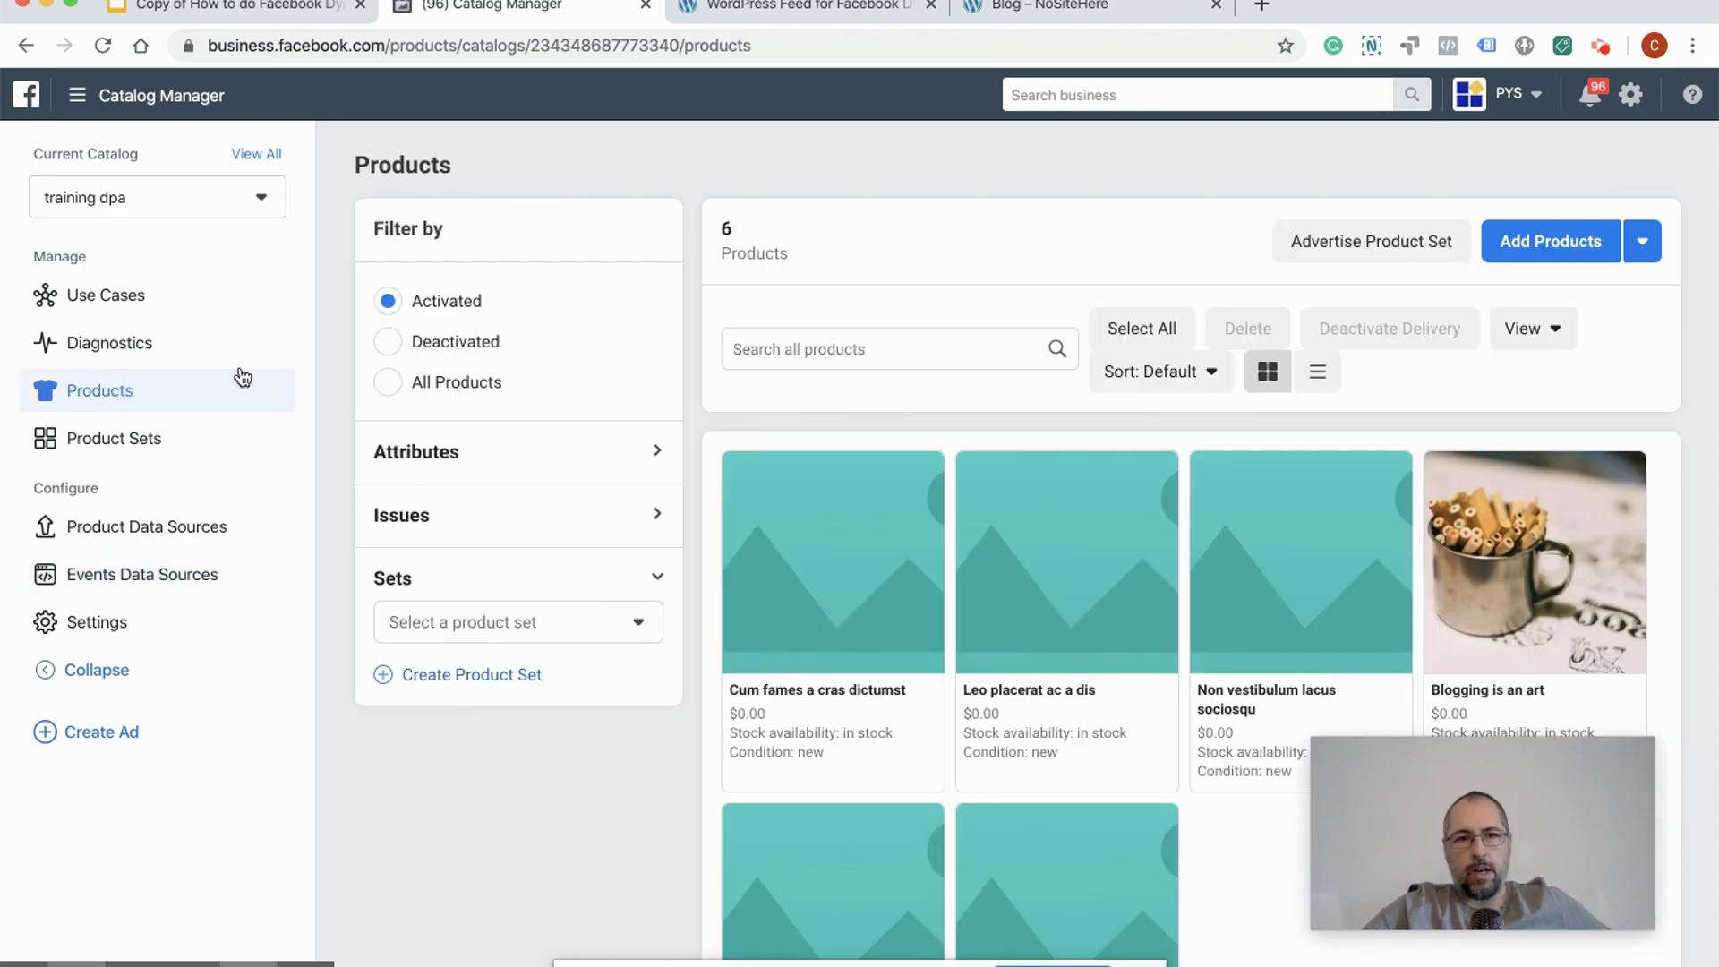
{"action": "scroll", "coordinate": [962, 233], "scroll_direction": "down", "scroll_amount": 2}
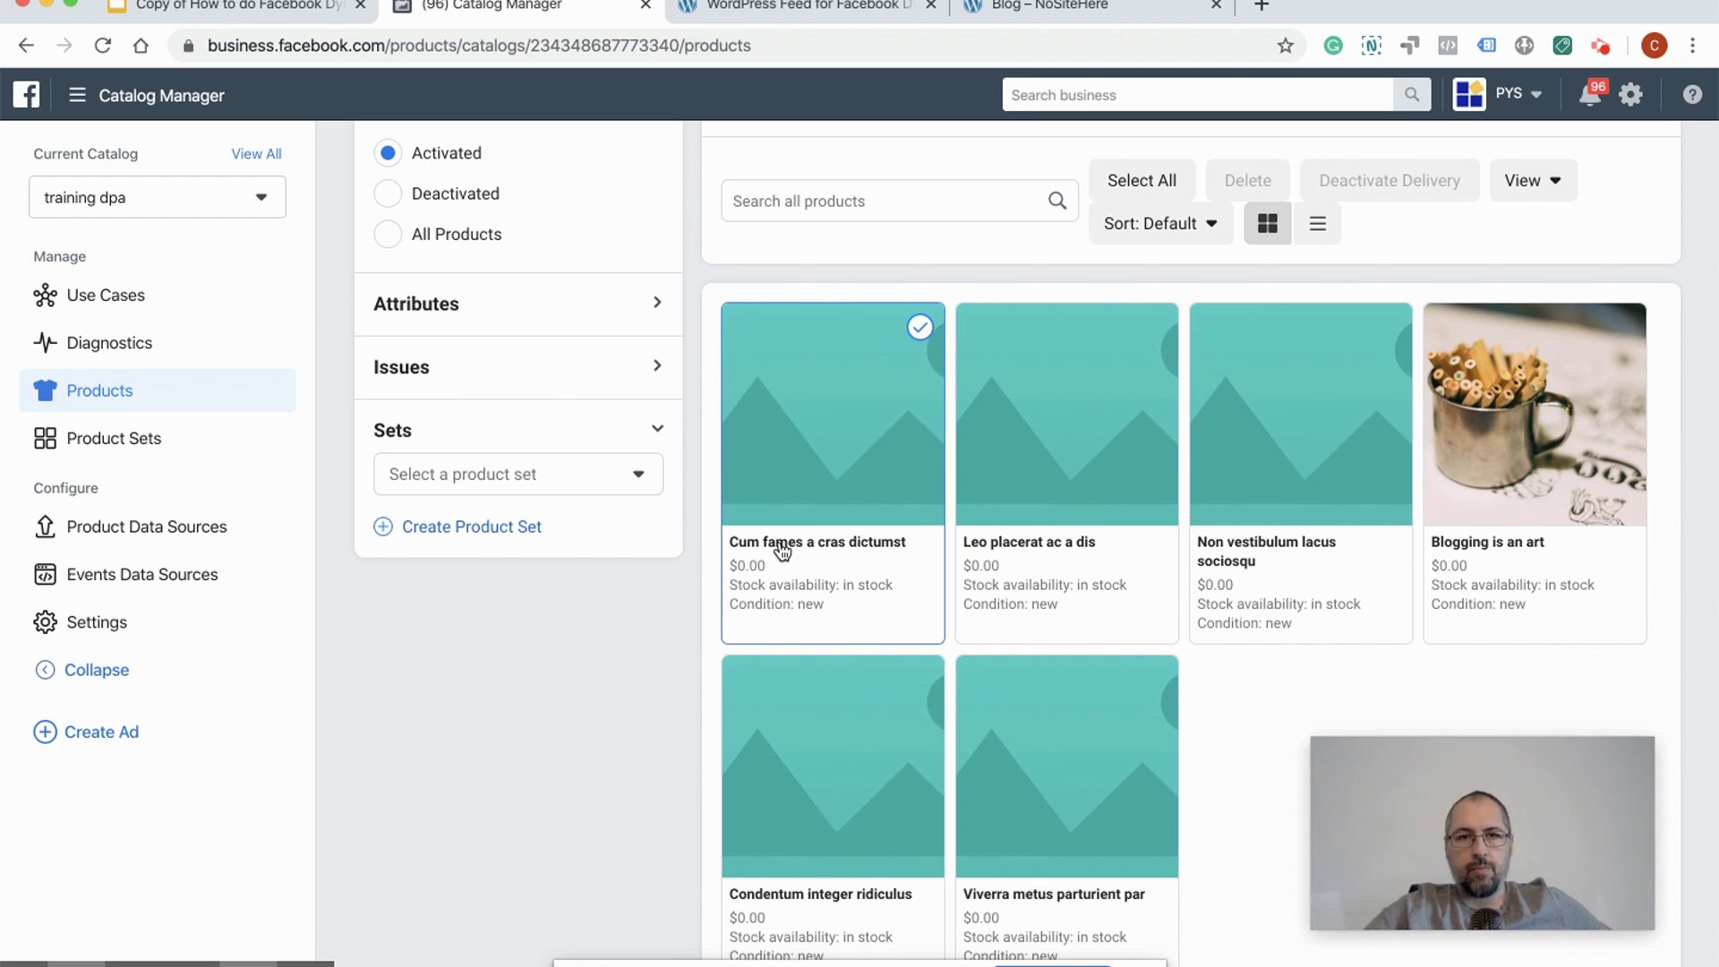
Step: Switch to the WordPress admin and open the blog post "Condentum integer ridiculus" in the editor
{"action": "left_click", "coordinate": [816, 7]}
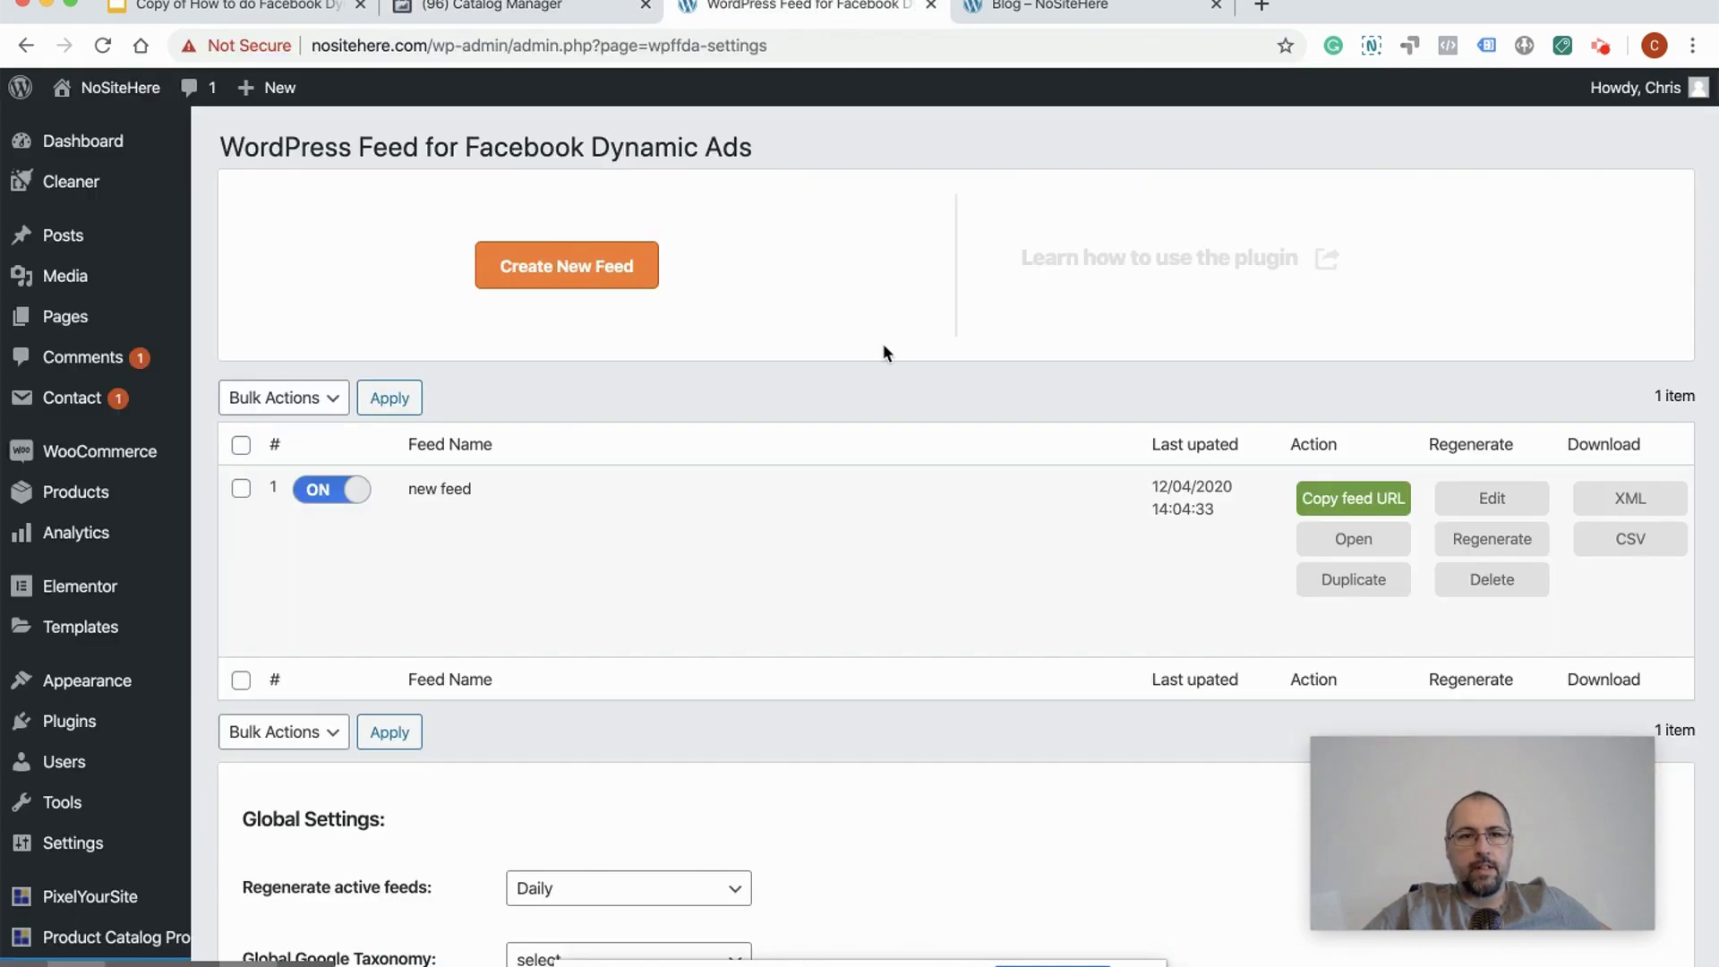
{"action": "left_click", "coordinate": [65, 242]}
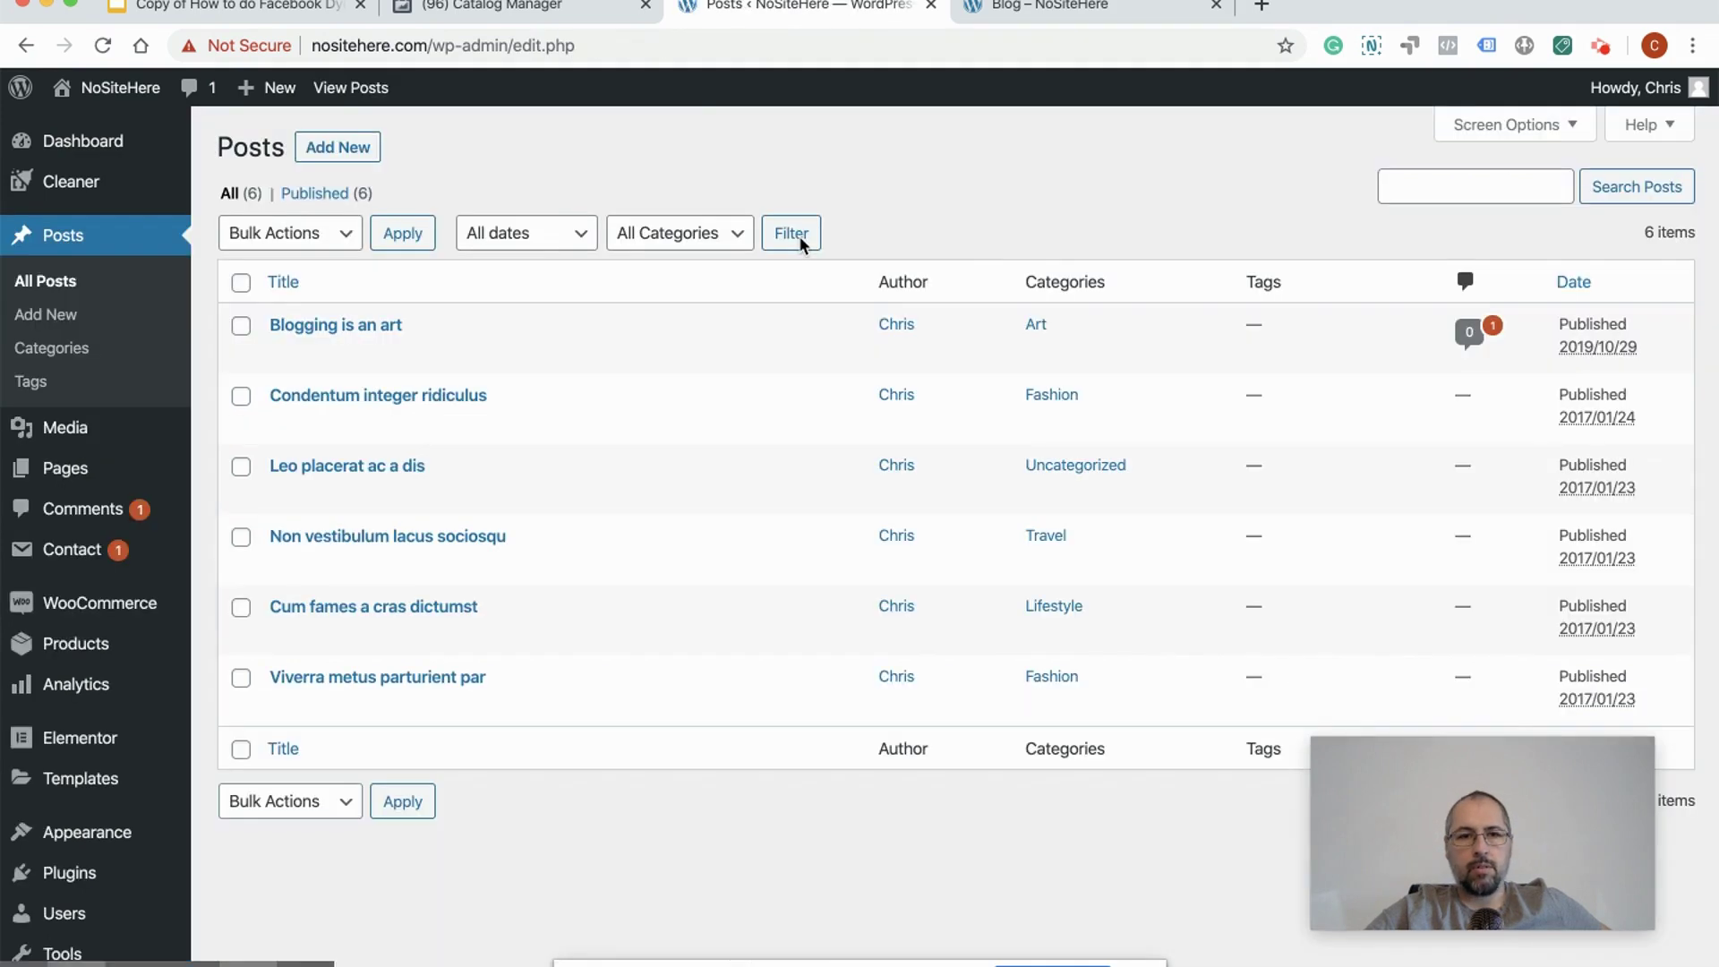
{"action": "left_click", "coordinate": [448, 395]}
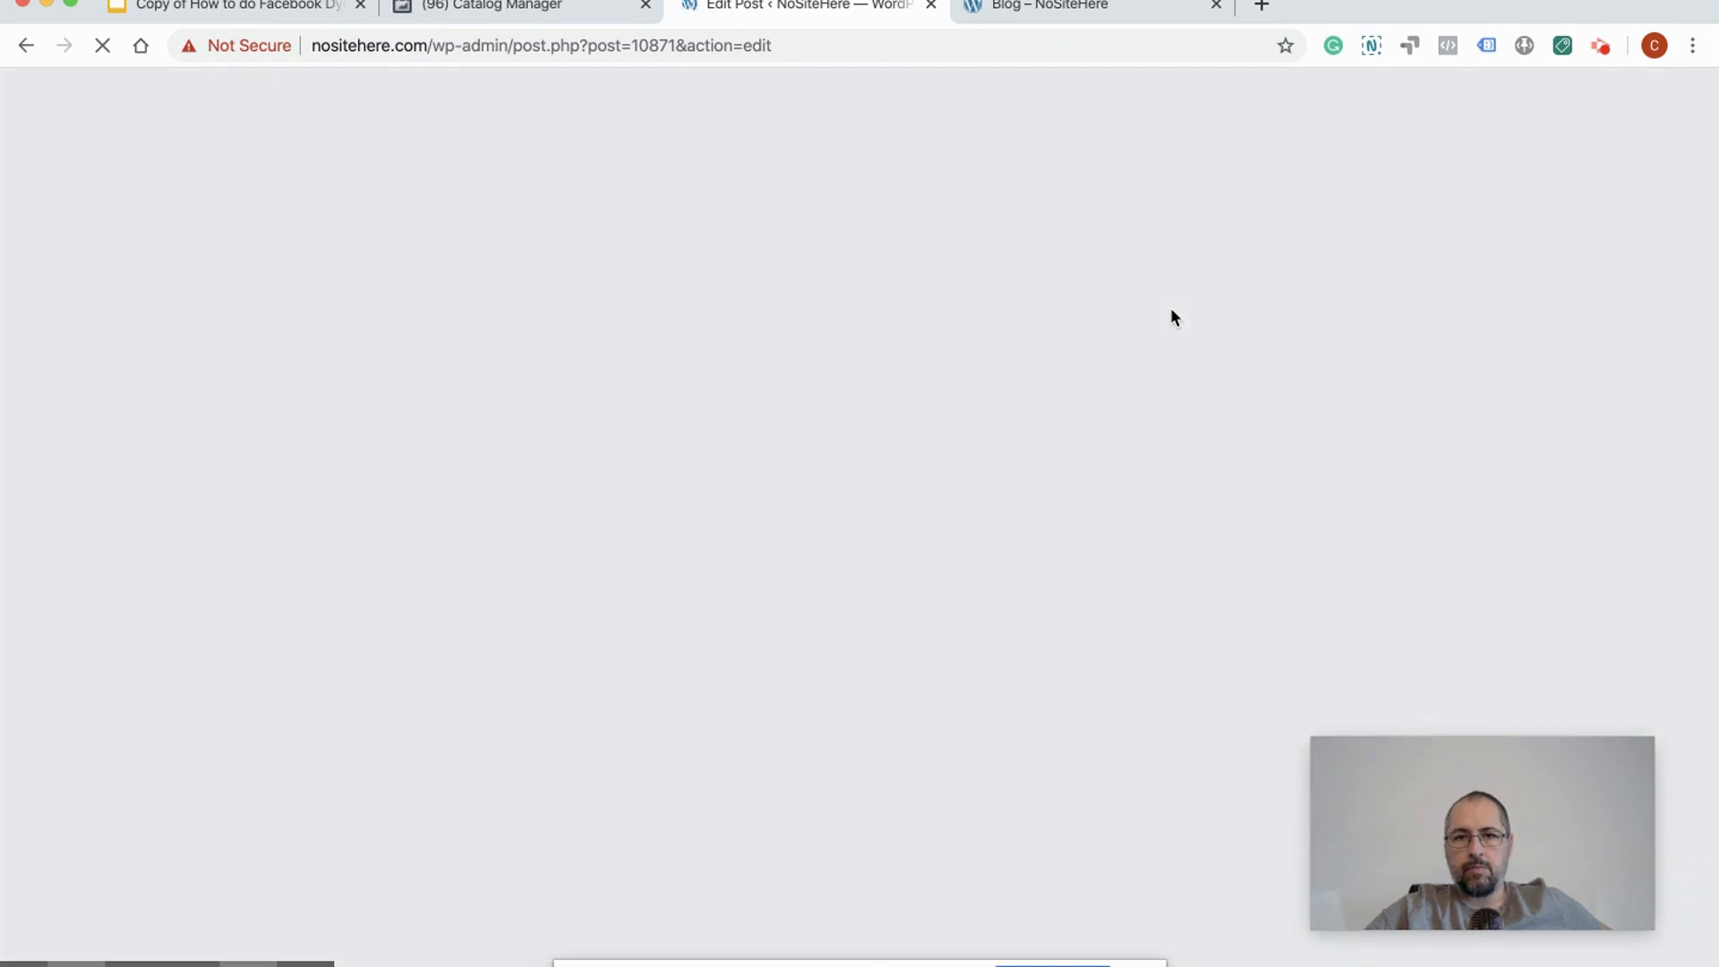
{"action": "scroll", "coordinate": [1169, 317], "scroll_direction": "down", "scroll_amount": 20}
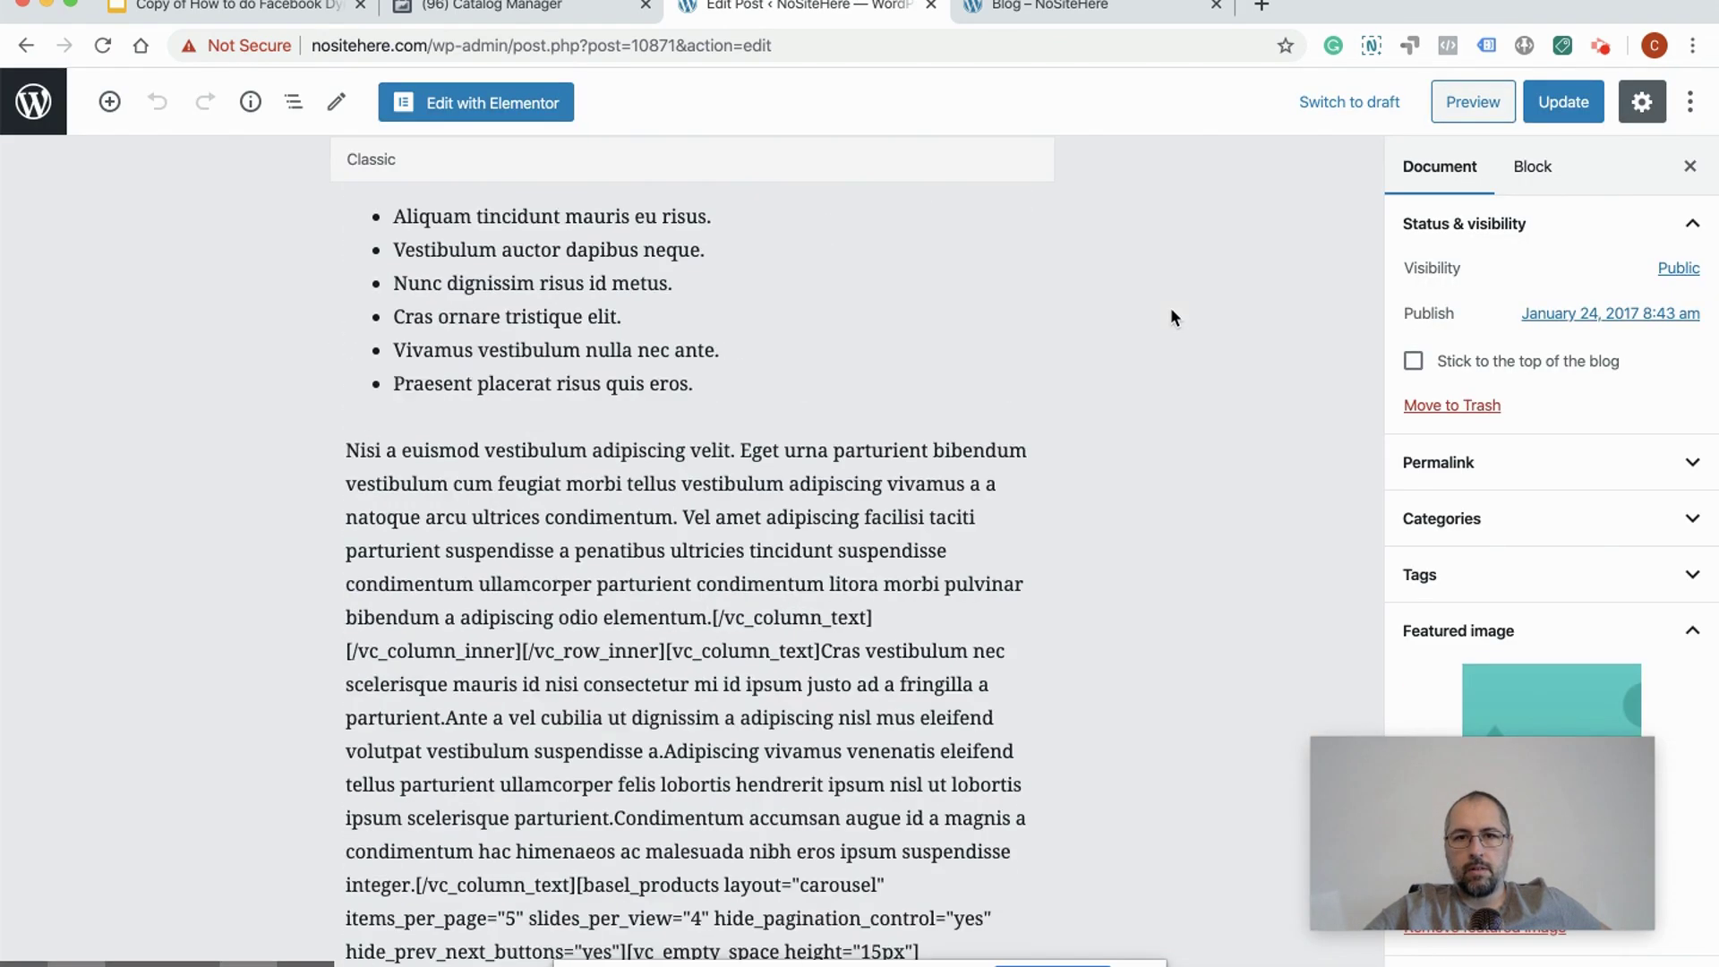
Step: In the post's Facebook Dynamic Ads feed options, set the custom title to "My best title" and the custom description to "My best description"
{"action": "scroll", "coordinate": [1170, 317], "scroll_direction": "down", "scroll_amount": 15}
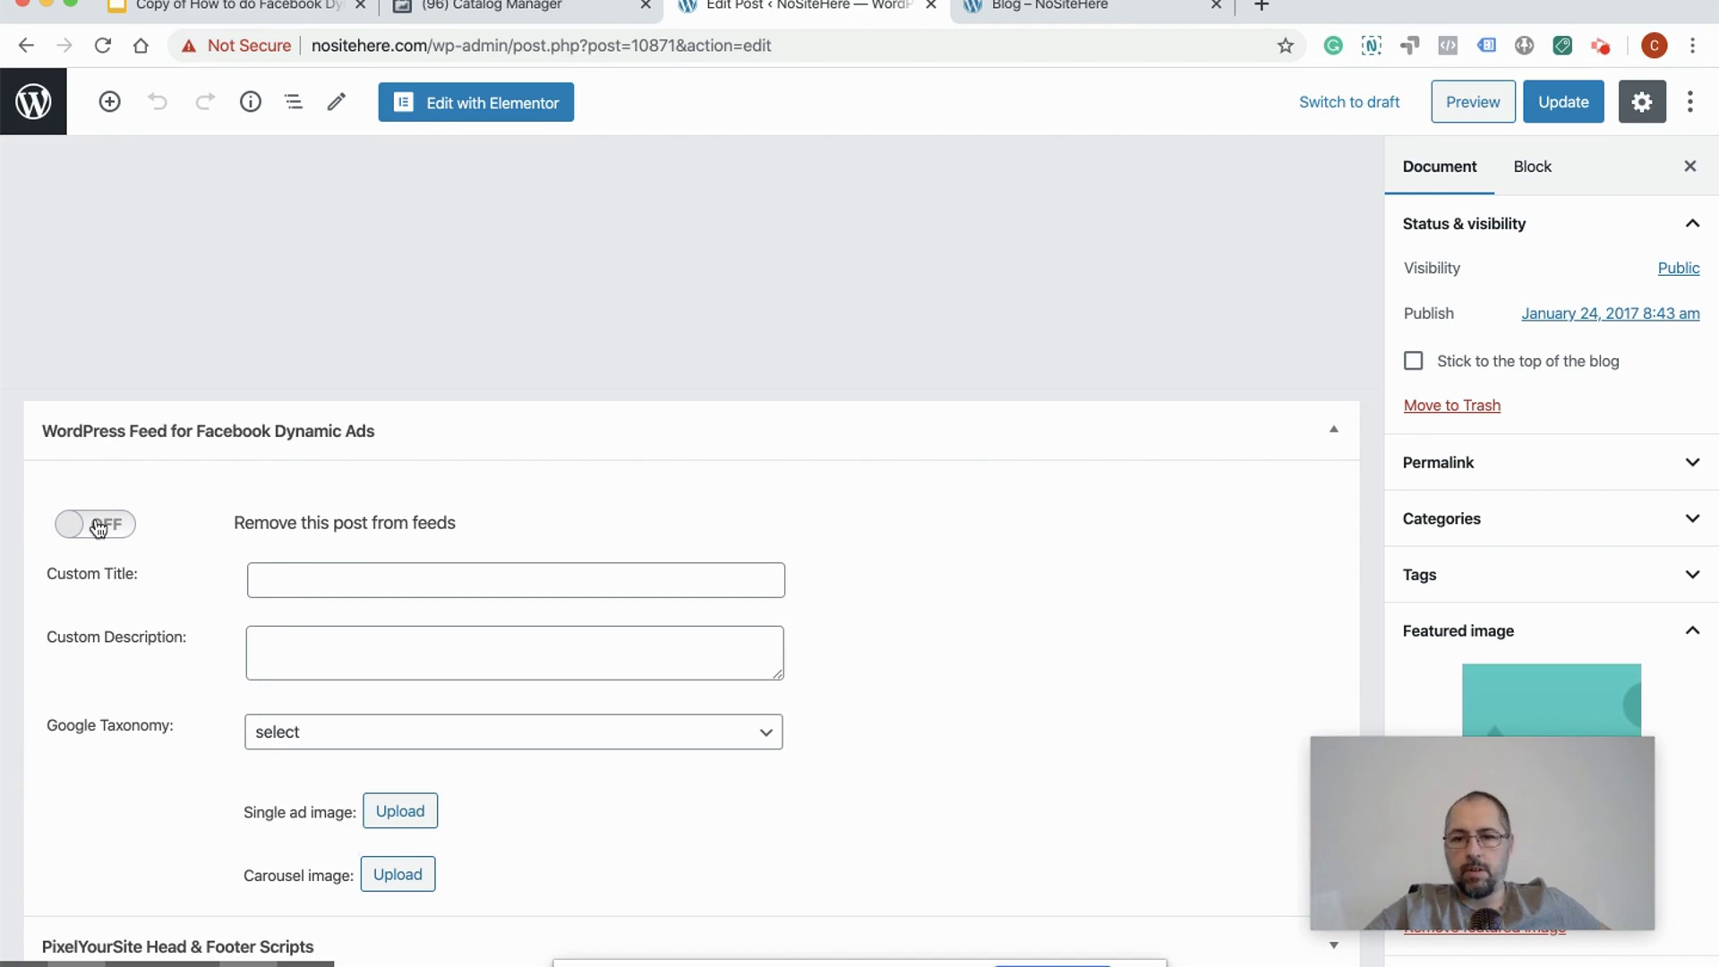
{"action": "left_click", "coordinate": [345, 582]}
{"action": "type", "text": "My best title"}
{"action": "left_click", "coordinate": [370, 639]}
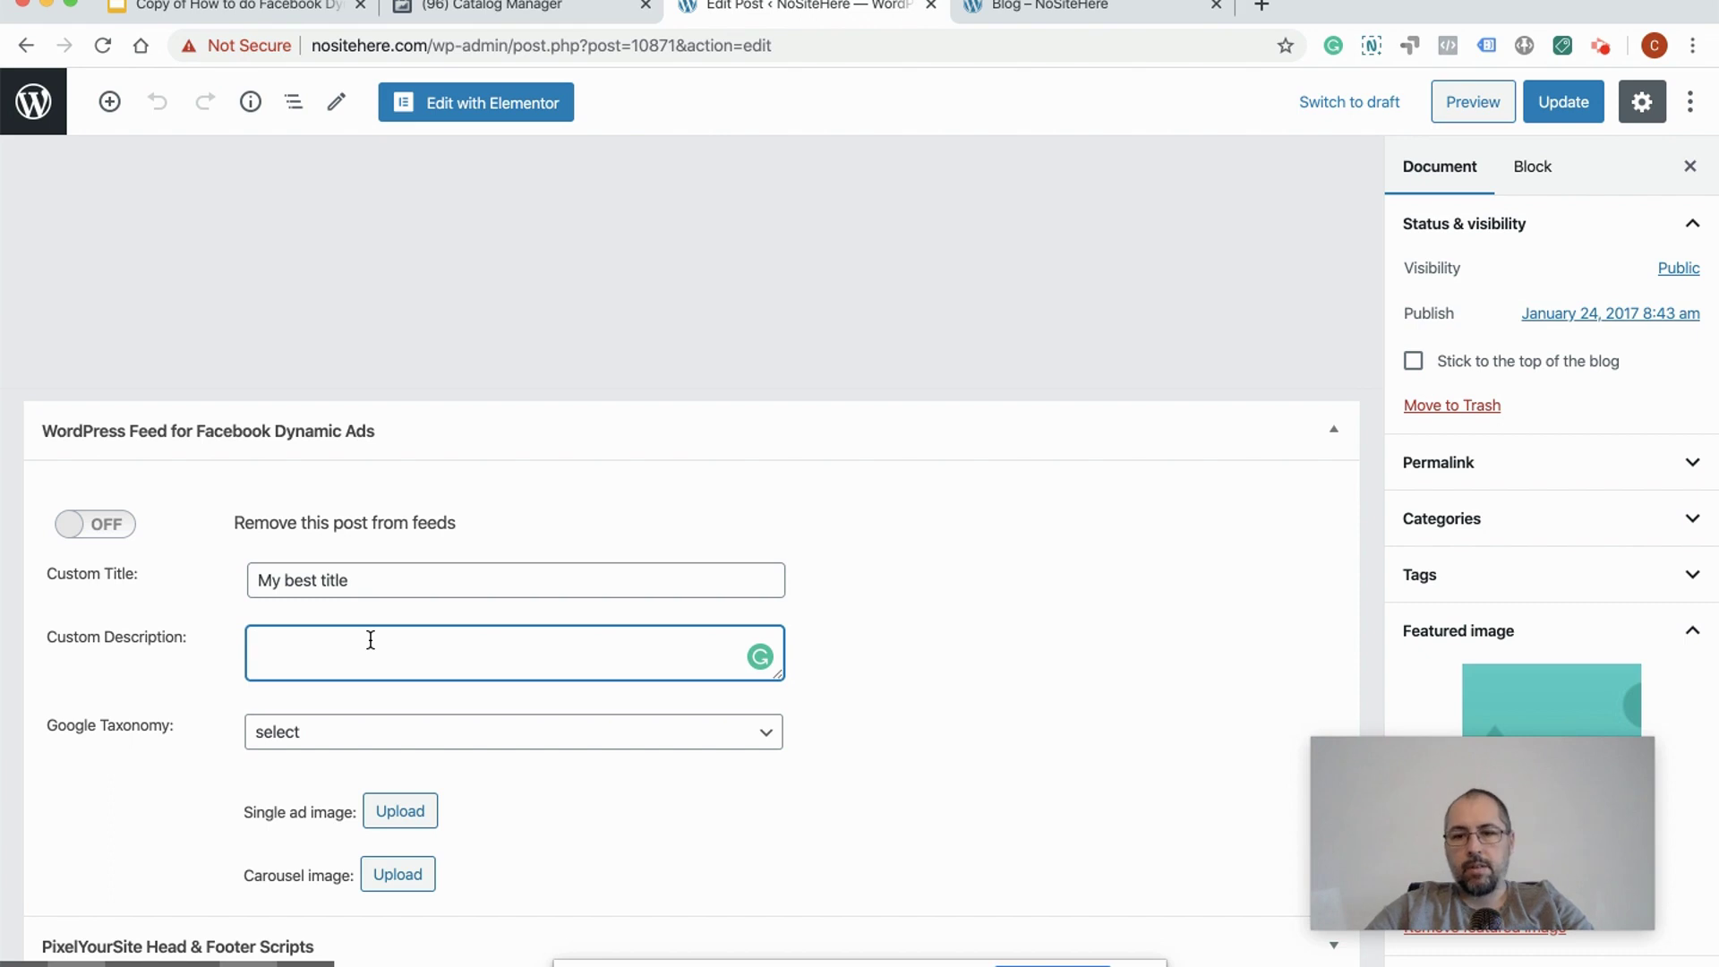
{"action": "type", "text": "My best description"}
{"action": "left_click", "coordinate": [914, 687]}
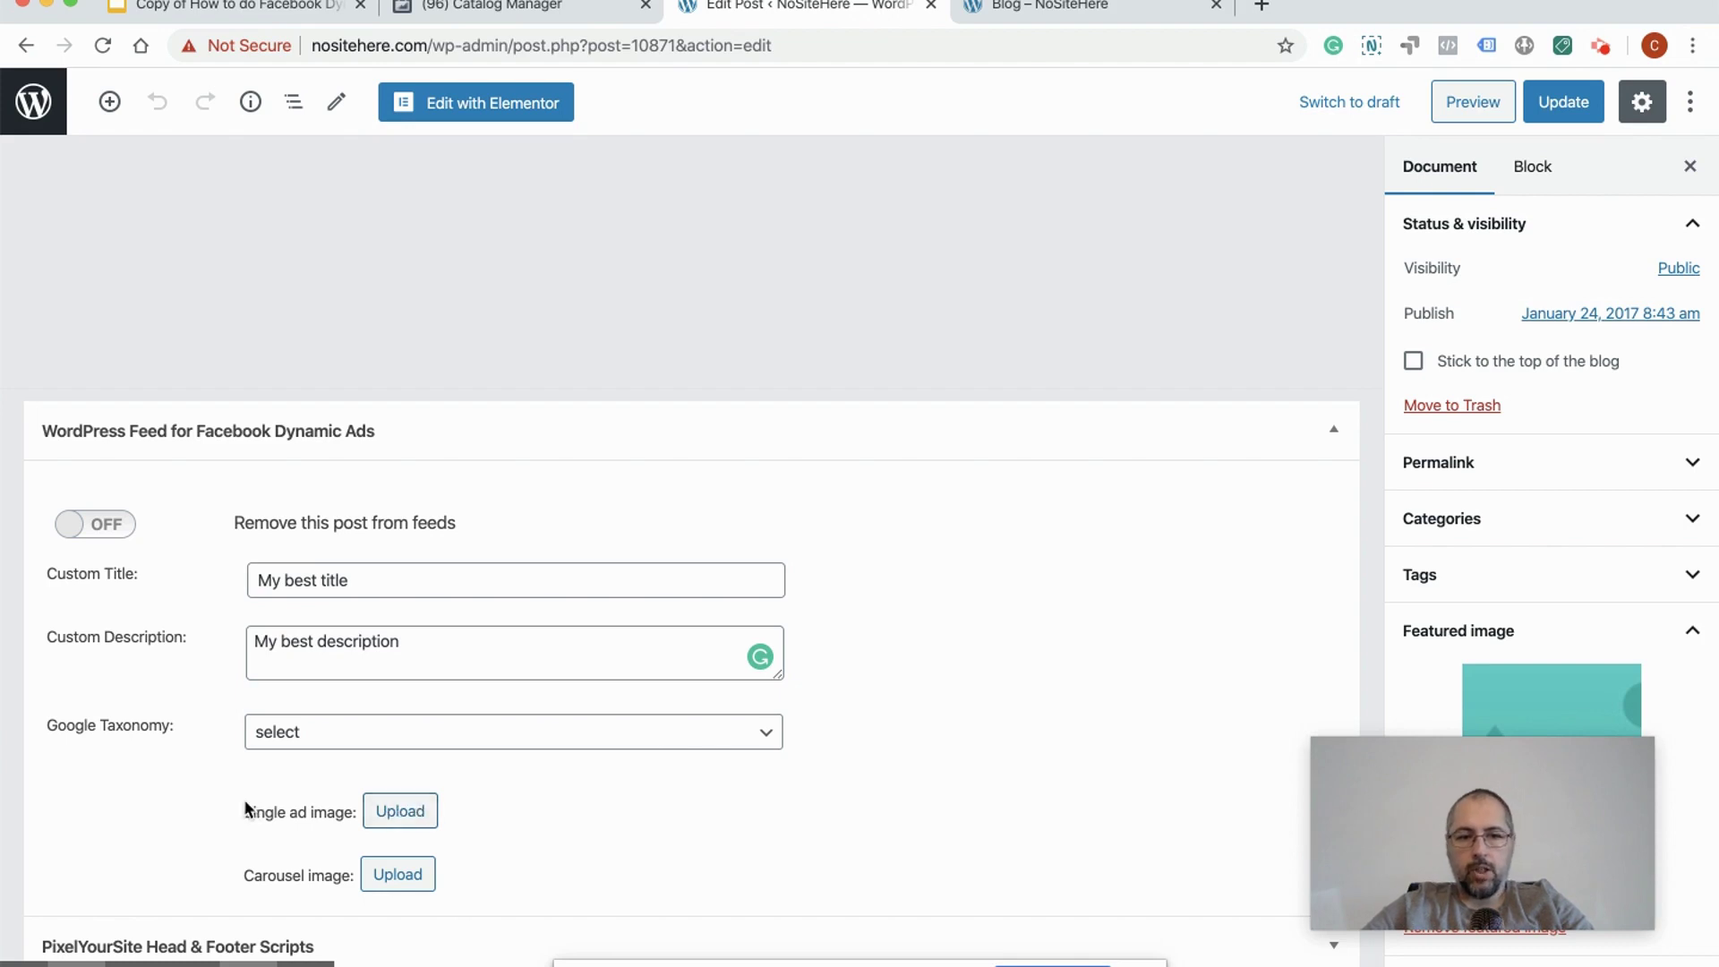
Step: Set the post's single ad image to team_4-1.jpg from the media library
{"action": "left_click", "coordinate": [400, 810]}
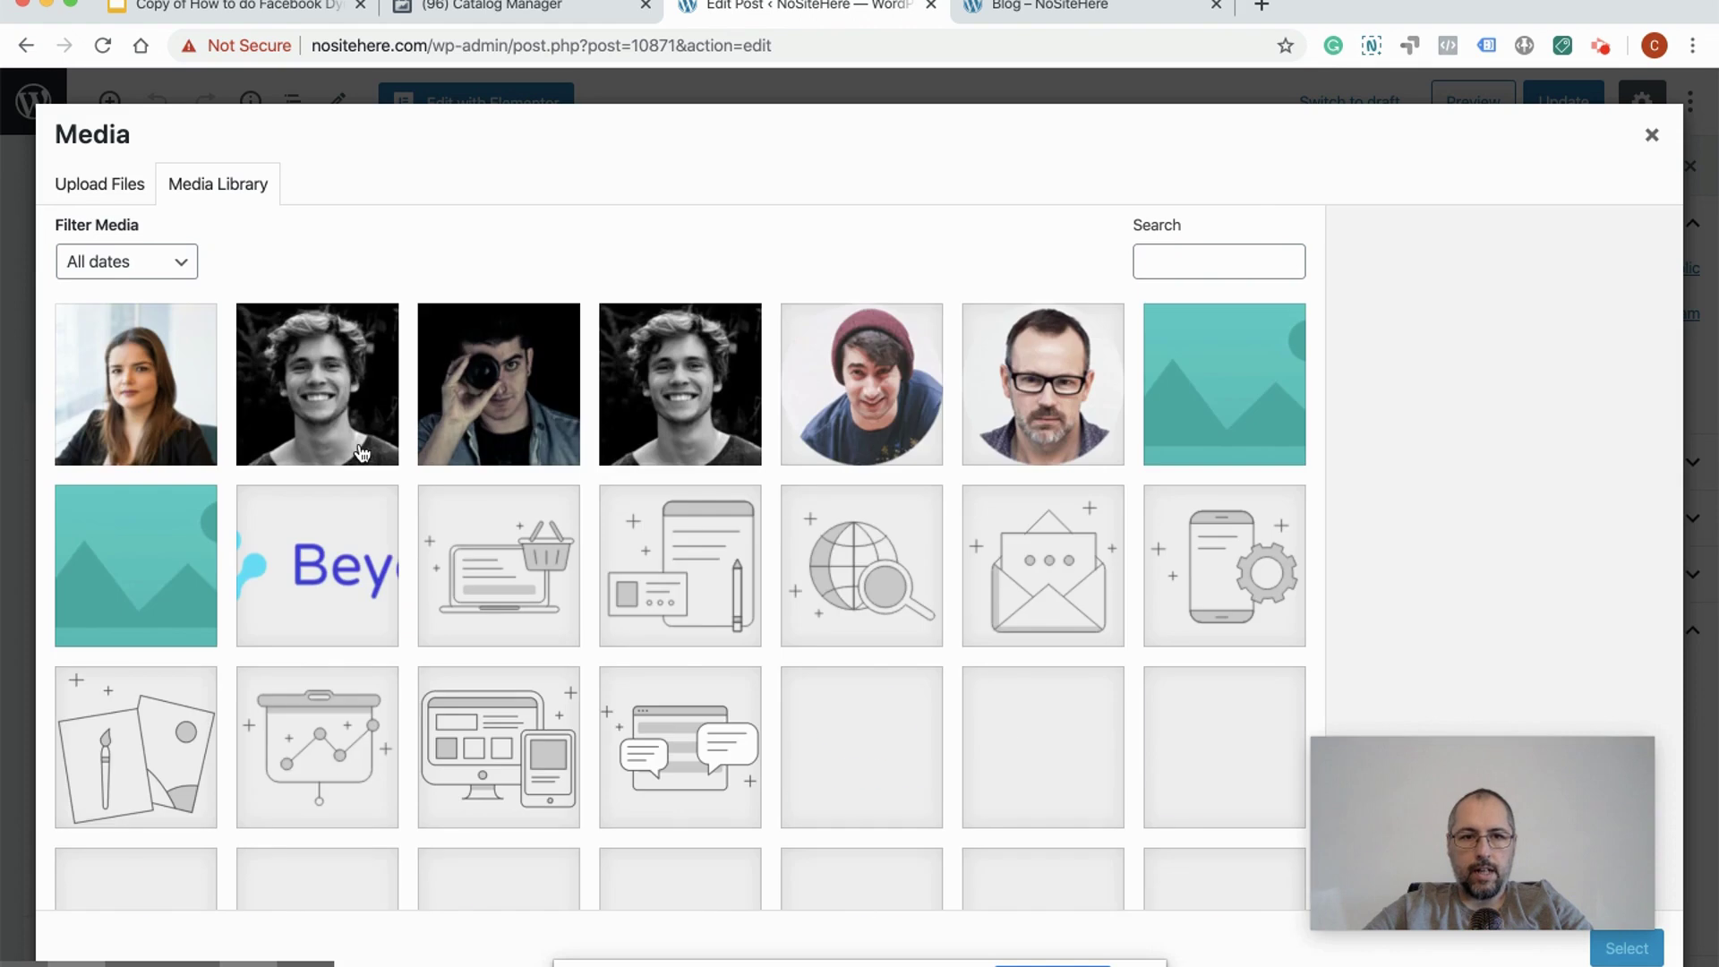
{"action": "left_click", "coordinate": [339, 377]}
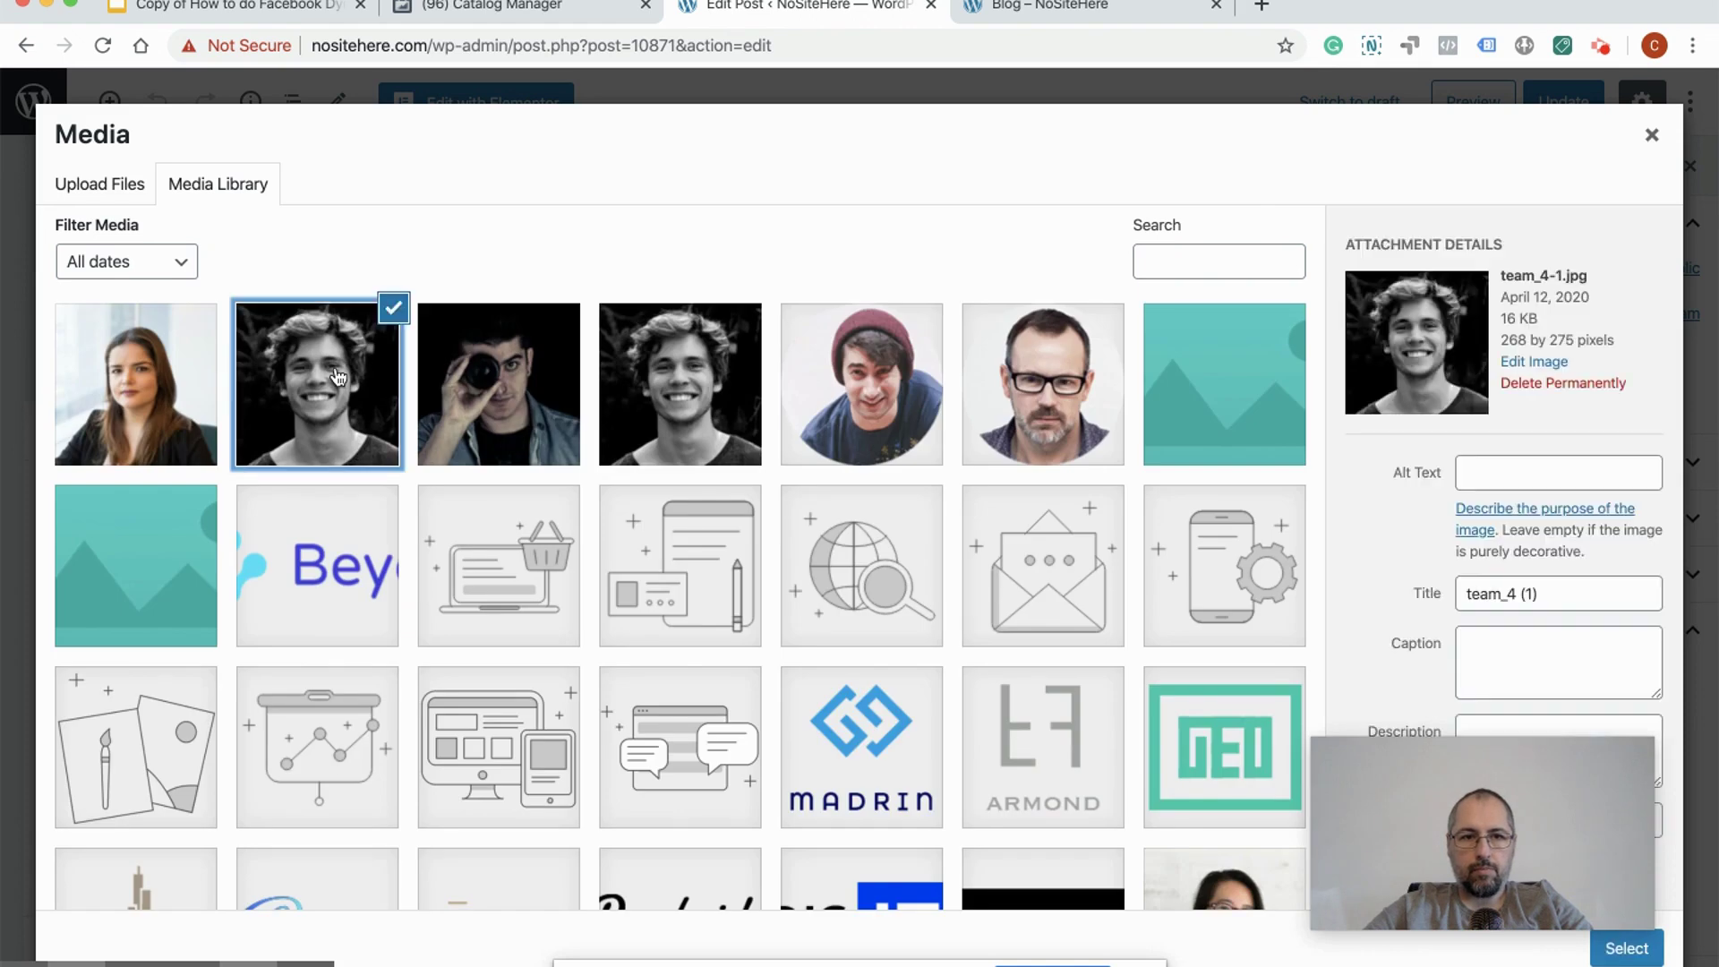
{"action": "left_click", "coordinate": [1625, 947]}
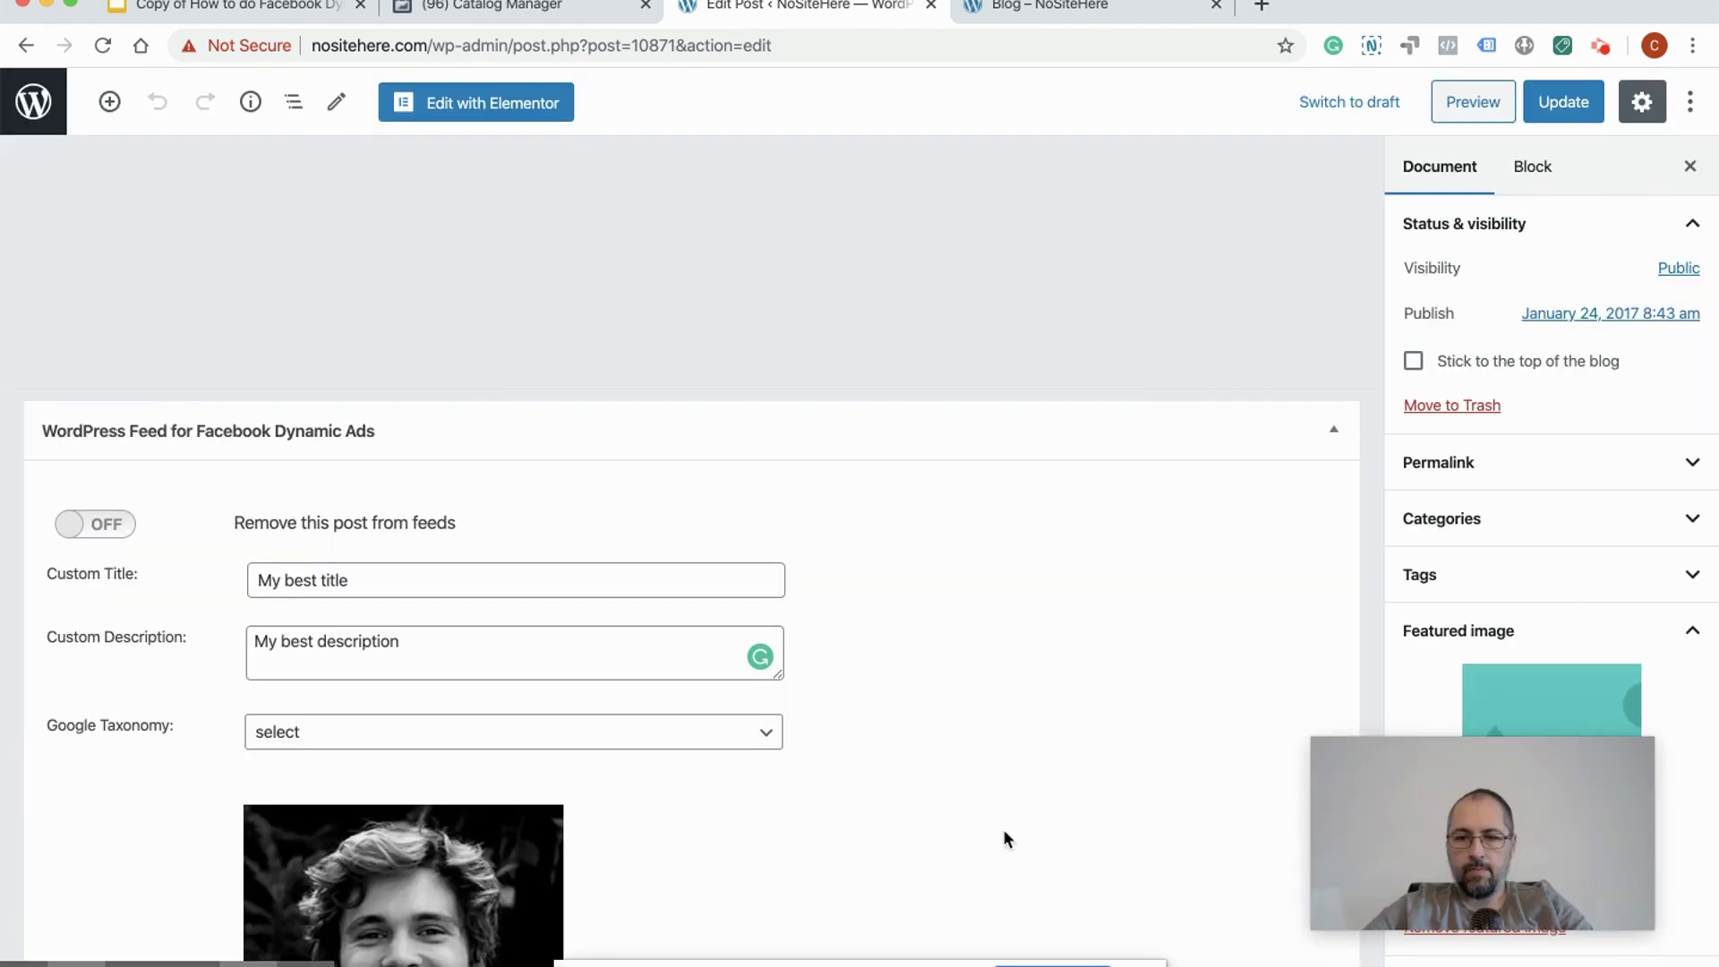
Step: Set the post's carousel image to man4.jpg from the media library and update the post
{"action": "scroll", "coordinate": [913, 797], "scroll_direction": "down", "scroll_amount": 4}
{"action": "left_click", "coordinate": [414, 880]}
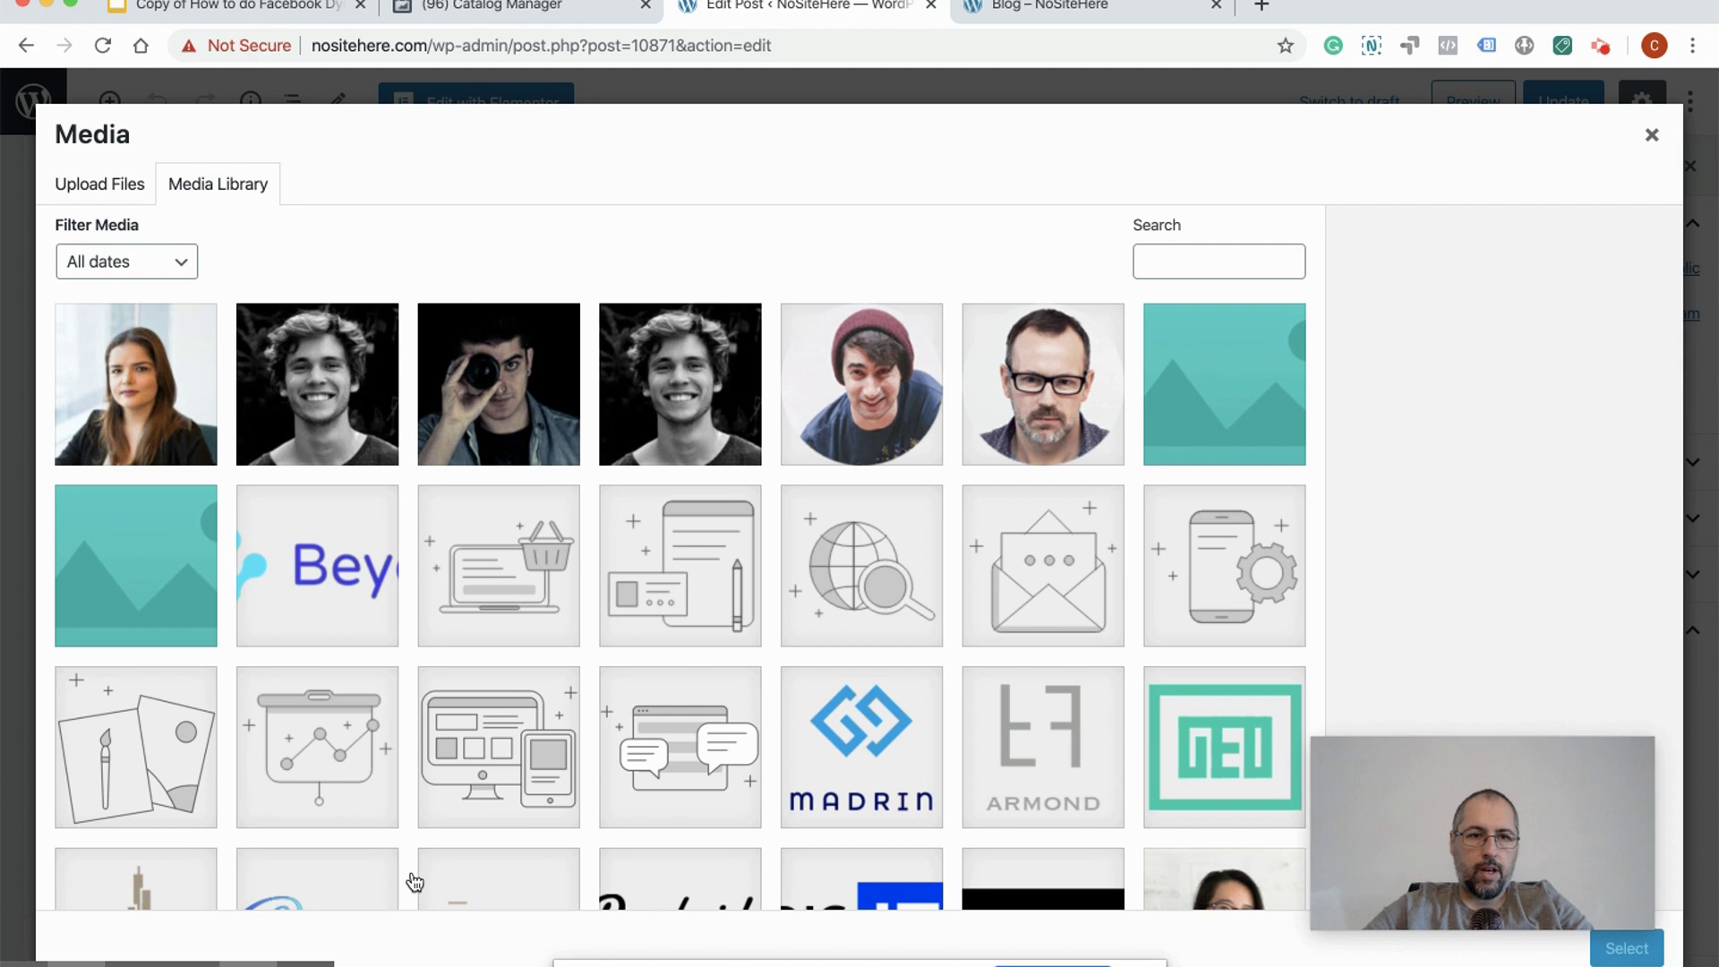
{"action": "left_click", "coordinate": [498, 401]}
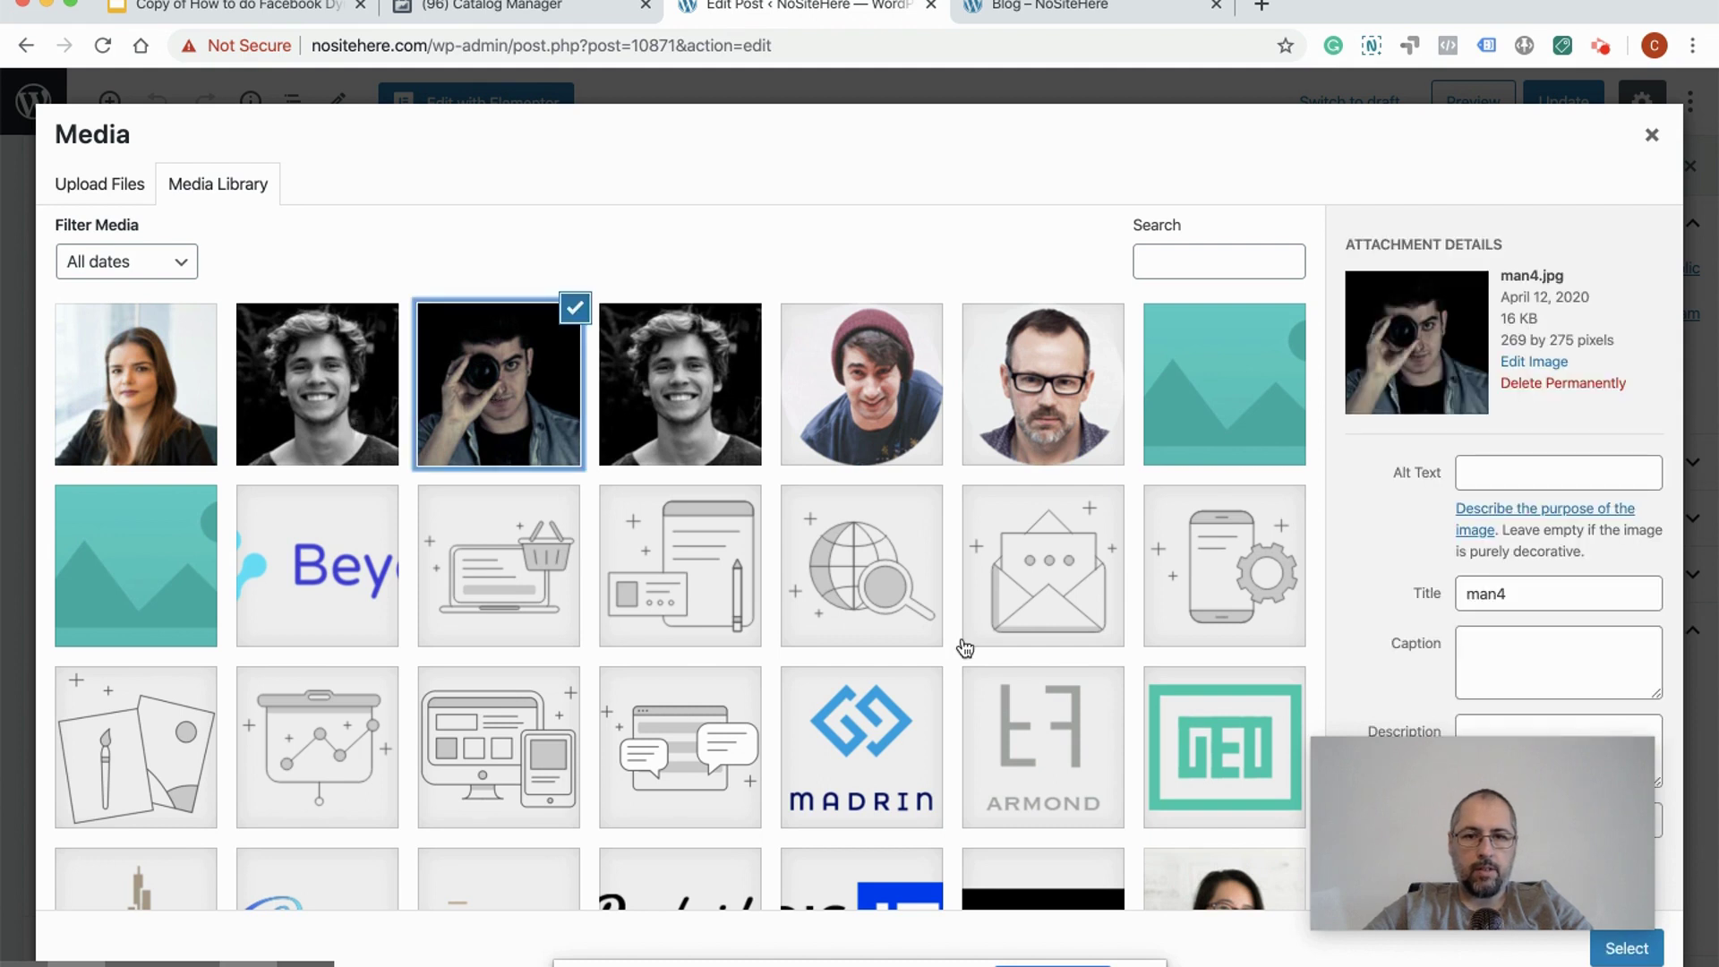
{"action": "scroll", "coordinate": [963, 648], "scroll_direction": "down", "scroll_amount": 10}
{"action": "left_click", "coordinate": [1625, 946]}
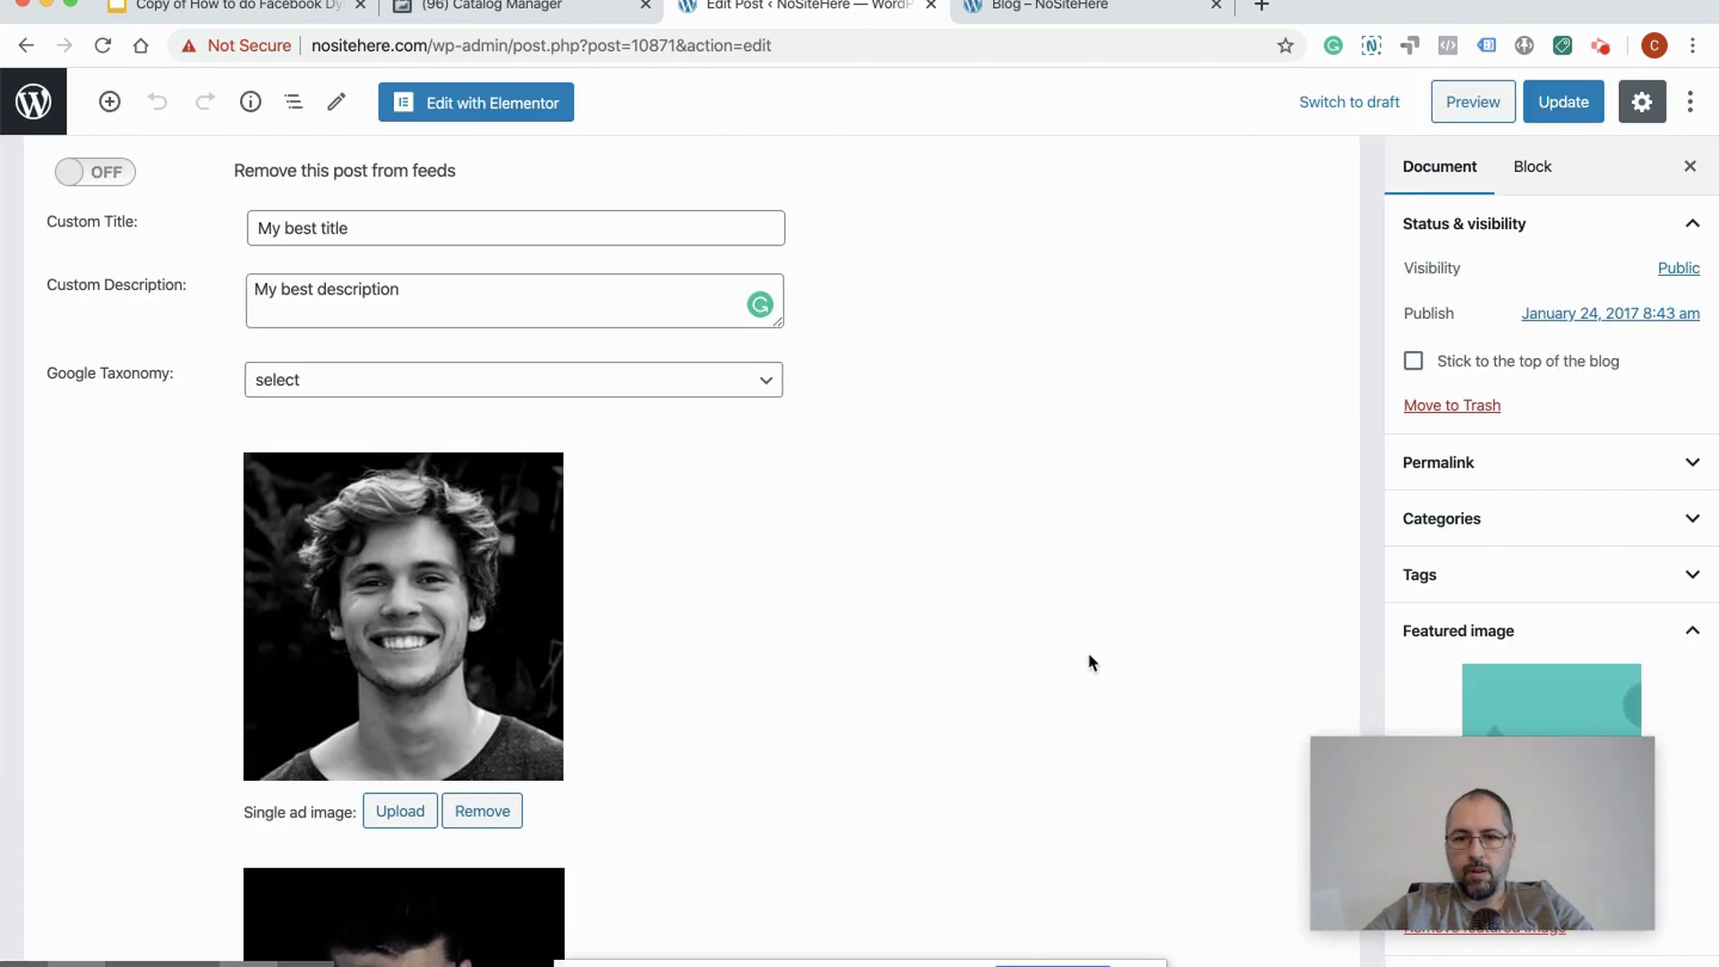
{"action": "left_click", "coordinate": [1559, 104]}
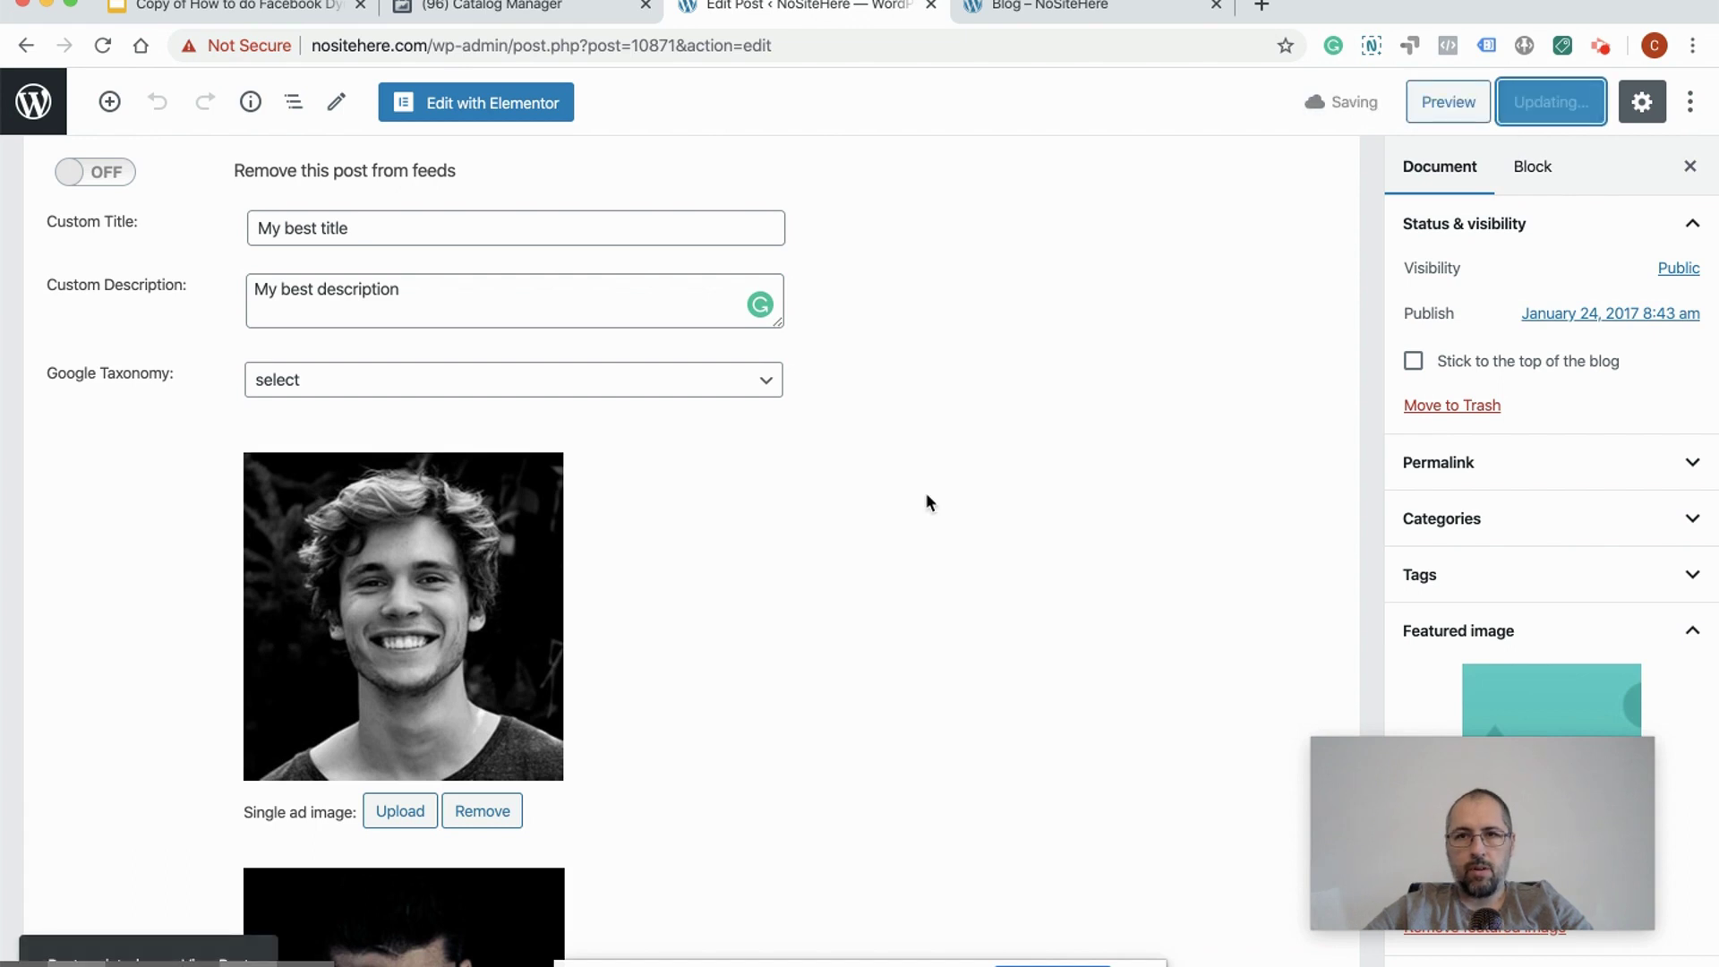
Step: Leave the post editor, open the Facebook Dynamic Ads plugin and start a new feed named "NEW"
{"action": "left_click", "coordinate": [23, 106]}
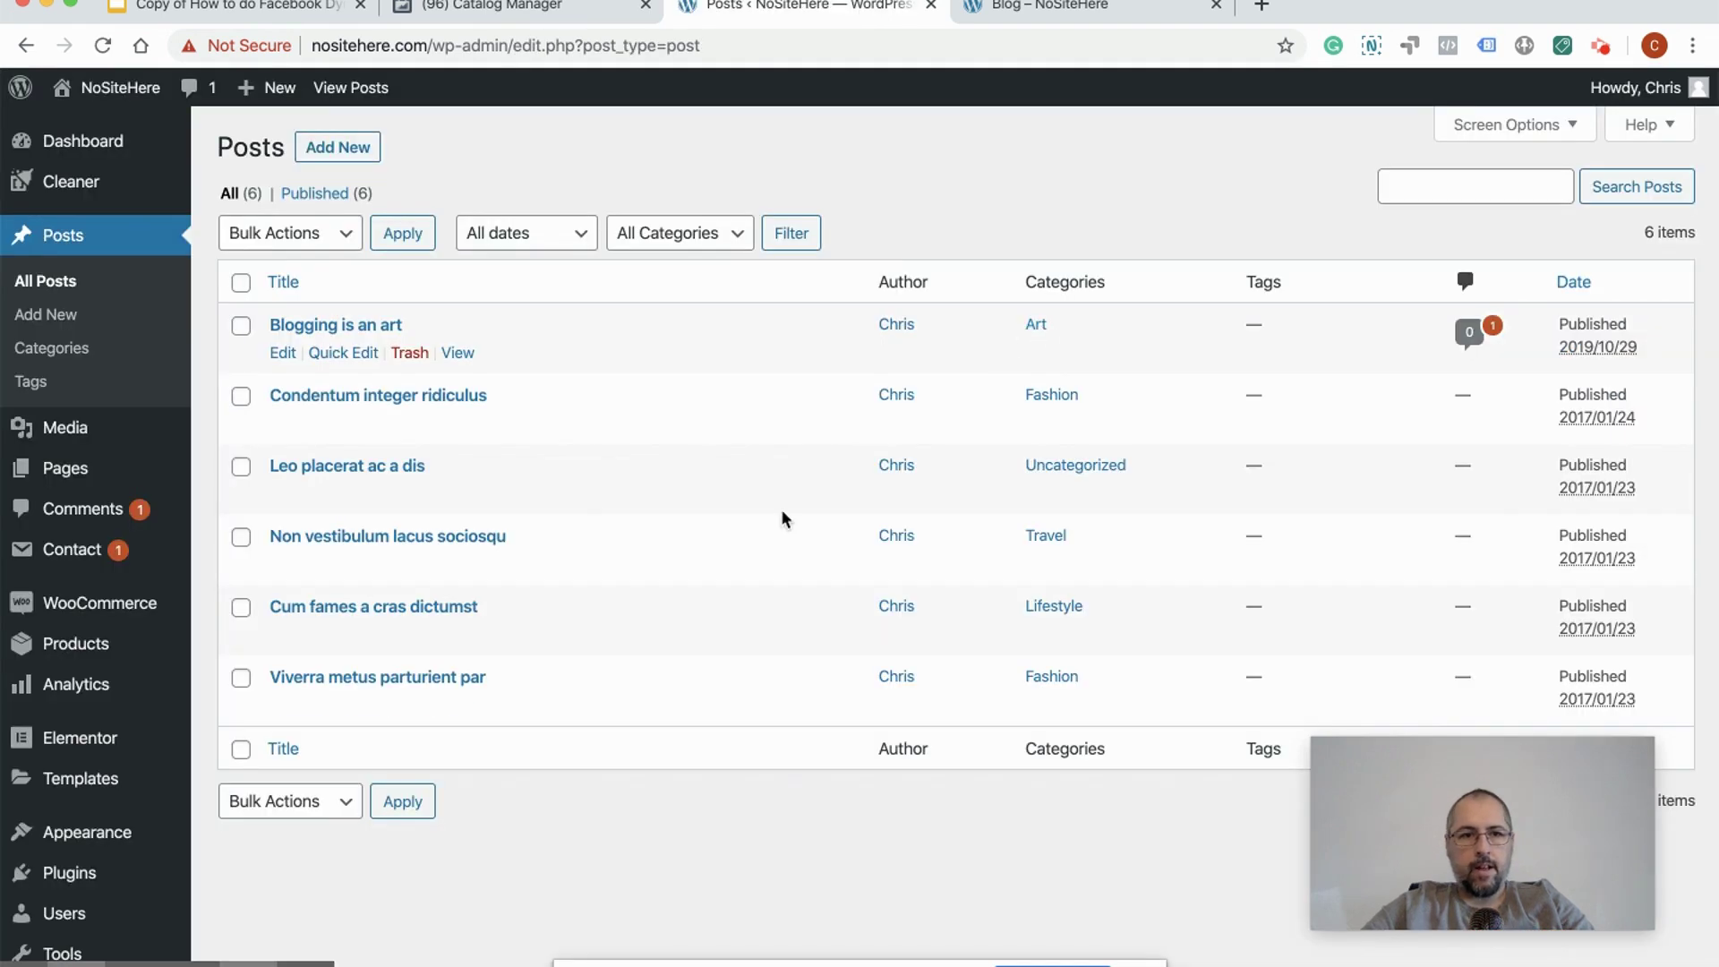
{"action": "scroll", "coordinate": [564, 705], "scroll_direction": "down", "scroll_amount": 5}
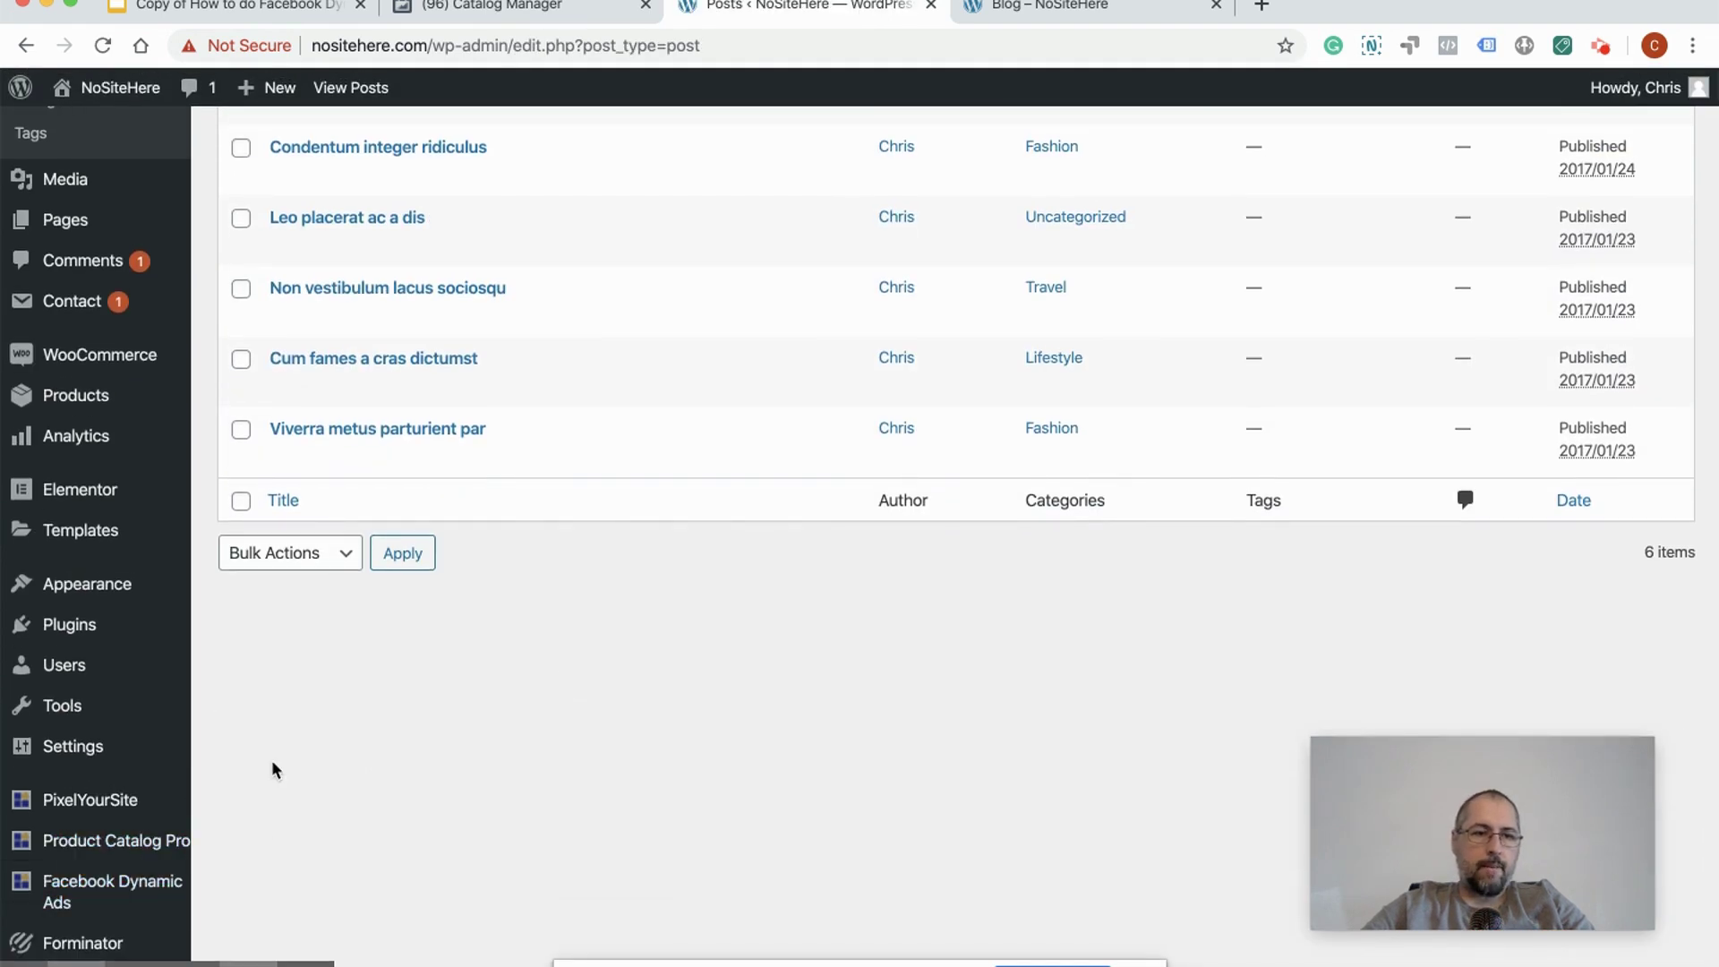
{"action": "left_click", "coordinate": [107, 888]}
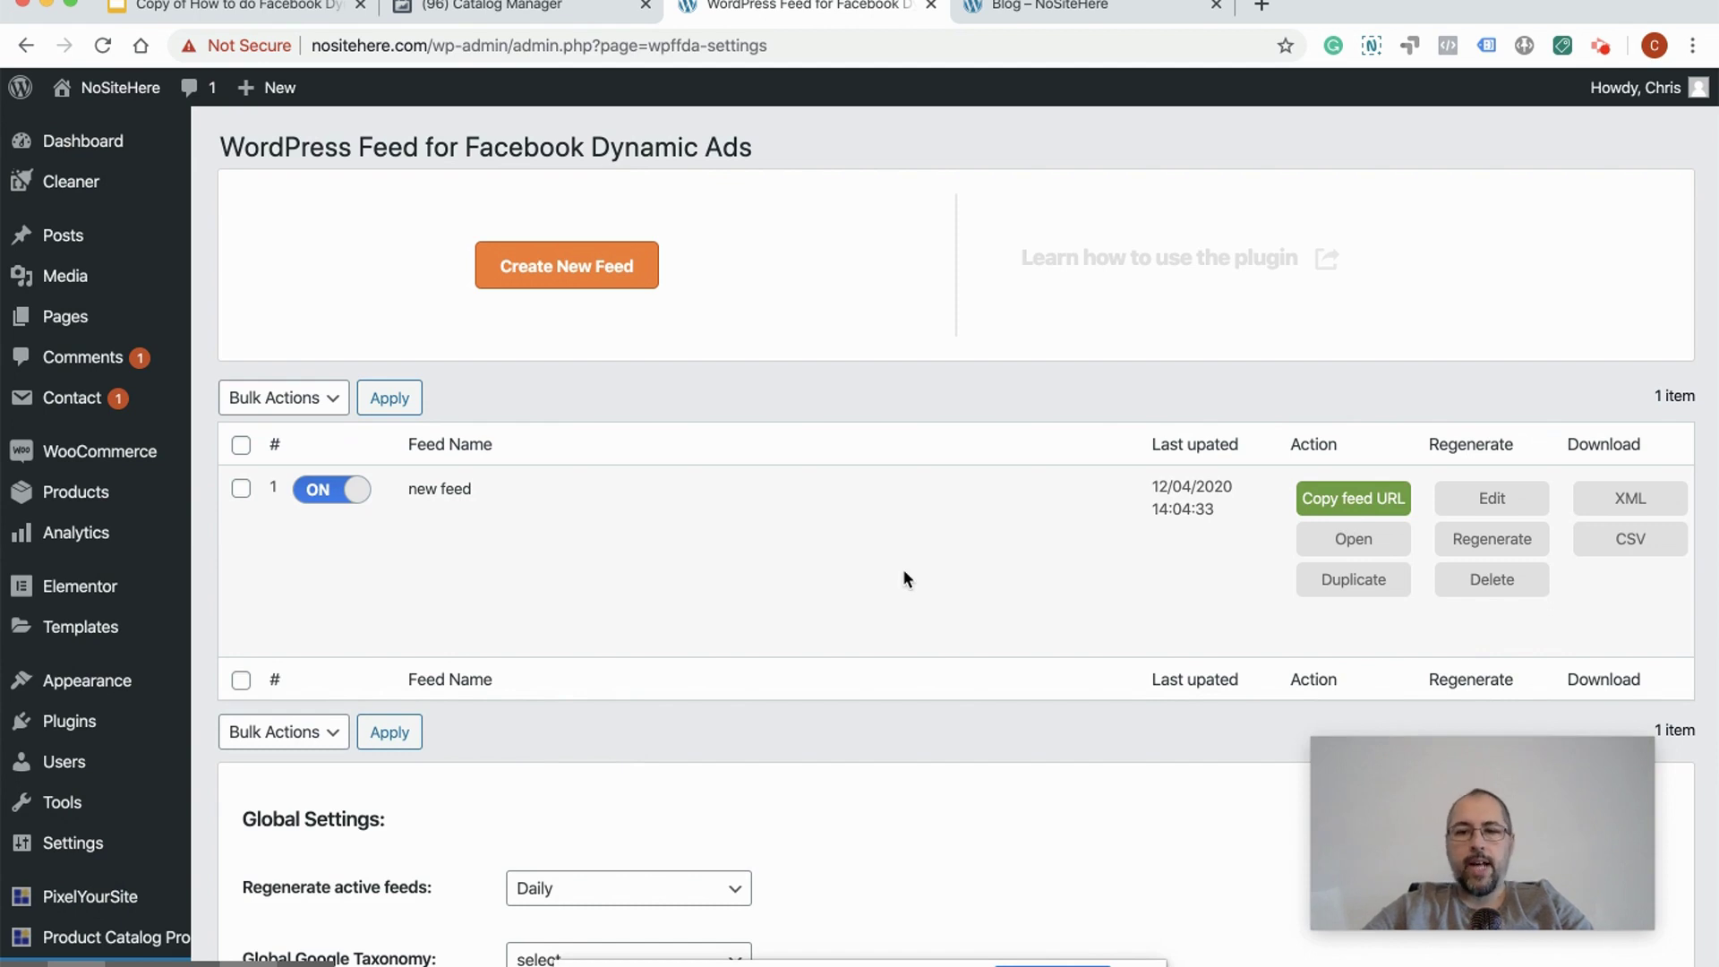
{"action": "left_click", "coordinate": [620, 273]}
{"action": "left_click", "coordinate": [851, 245]}
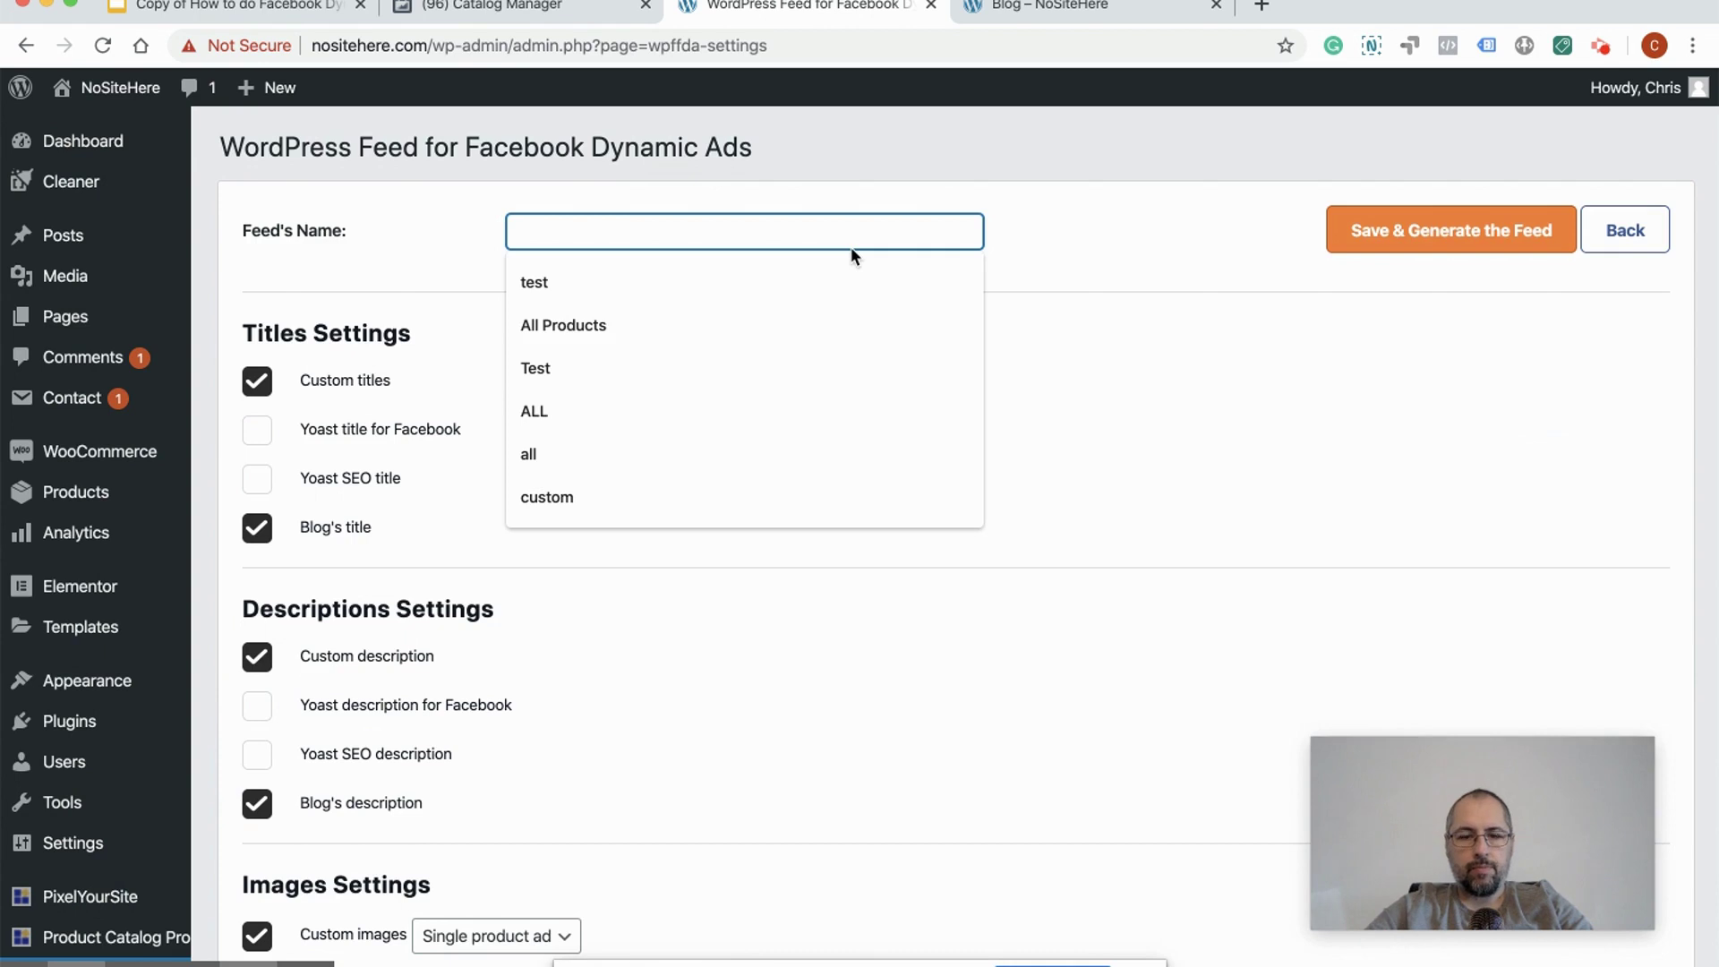
{"action": "type", "text": "NEW"}
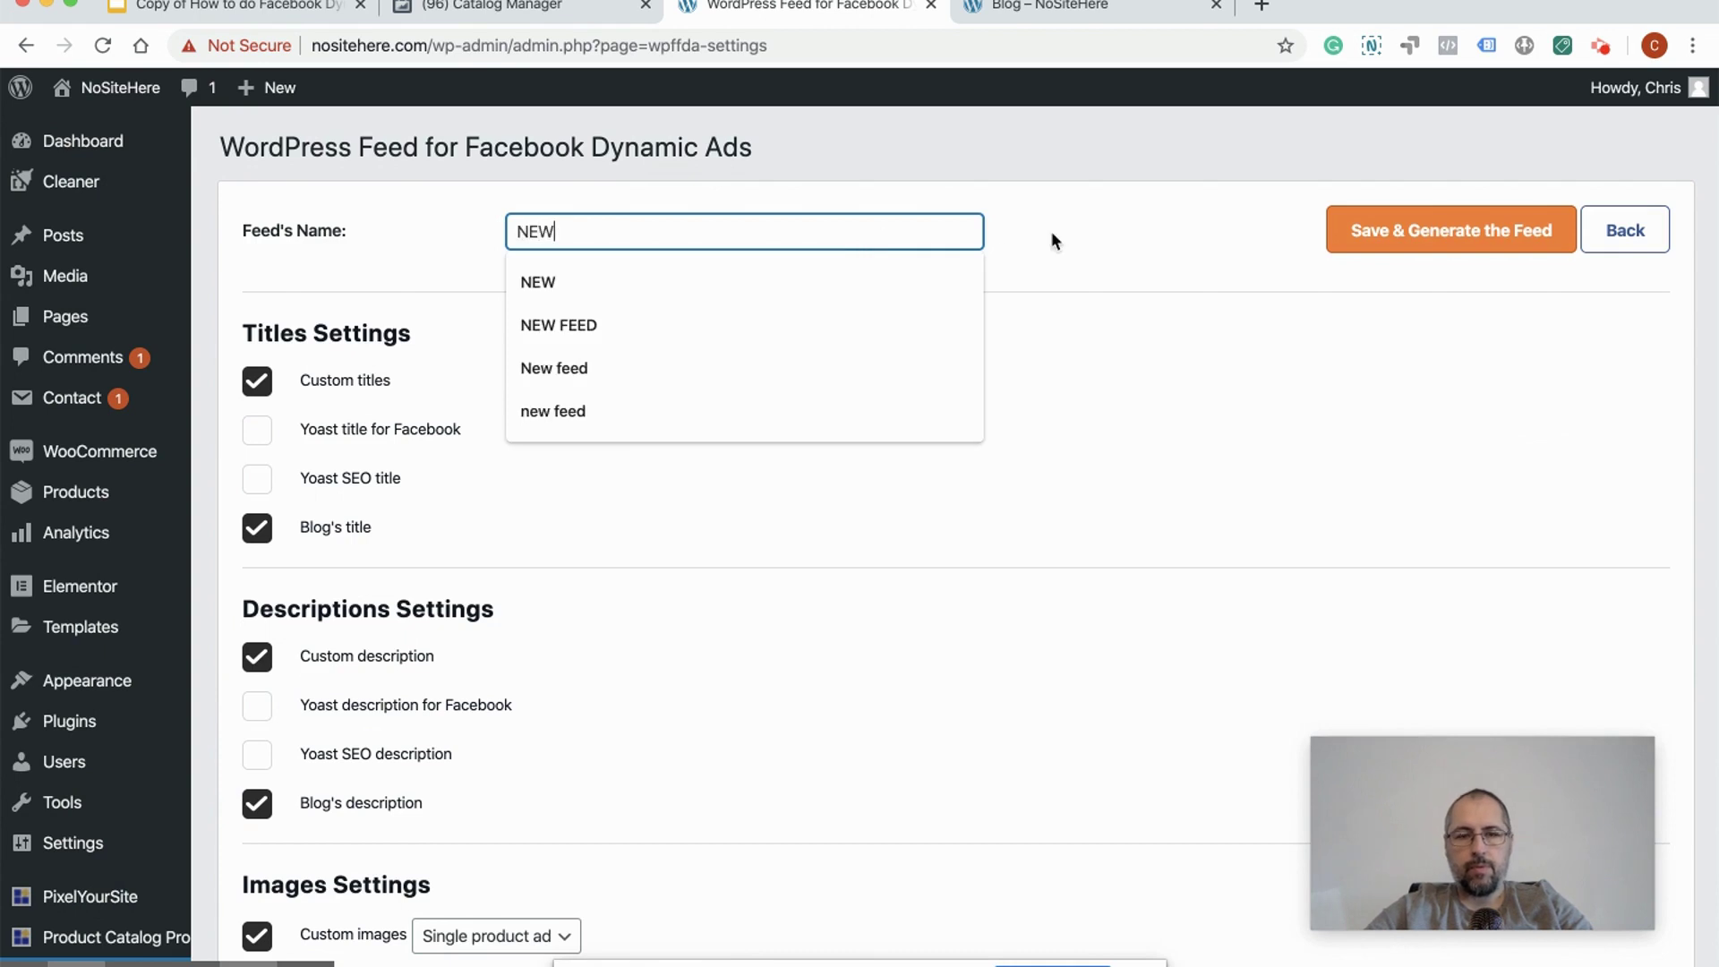
{"action": "left_click", "coordinate": [1200, 244]}
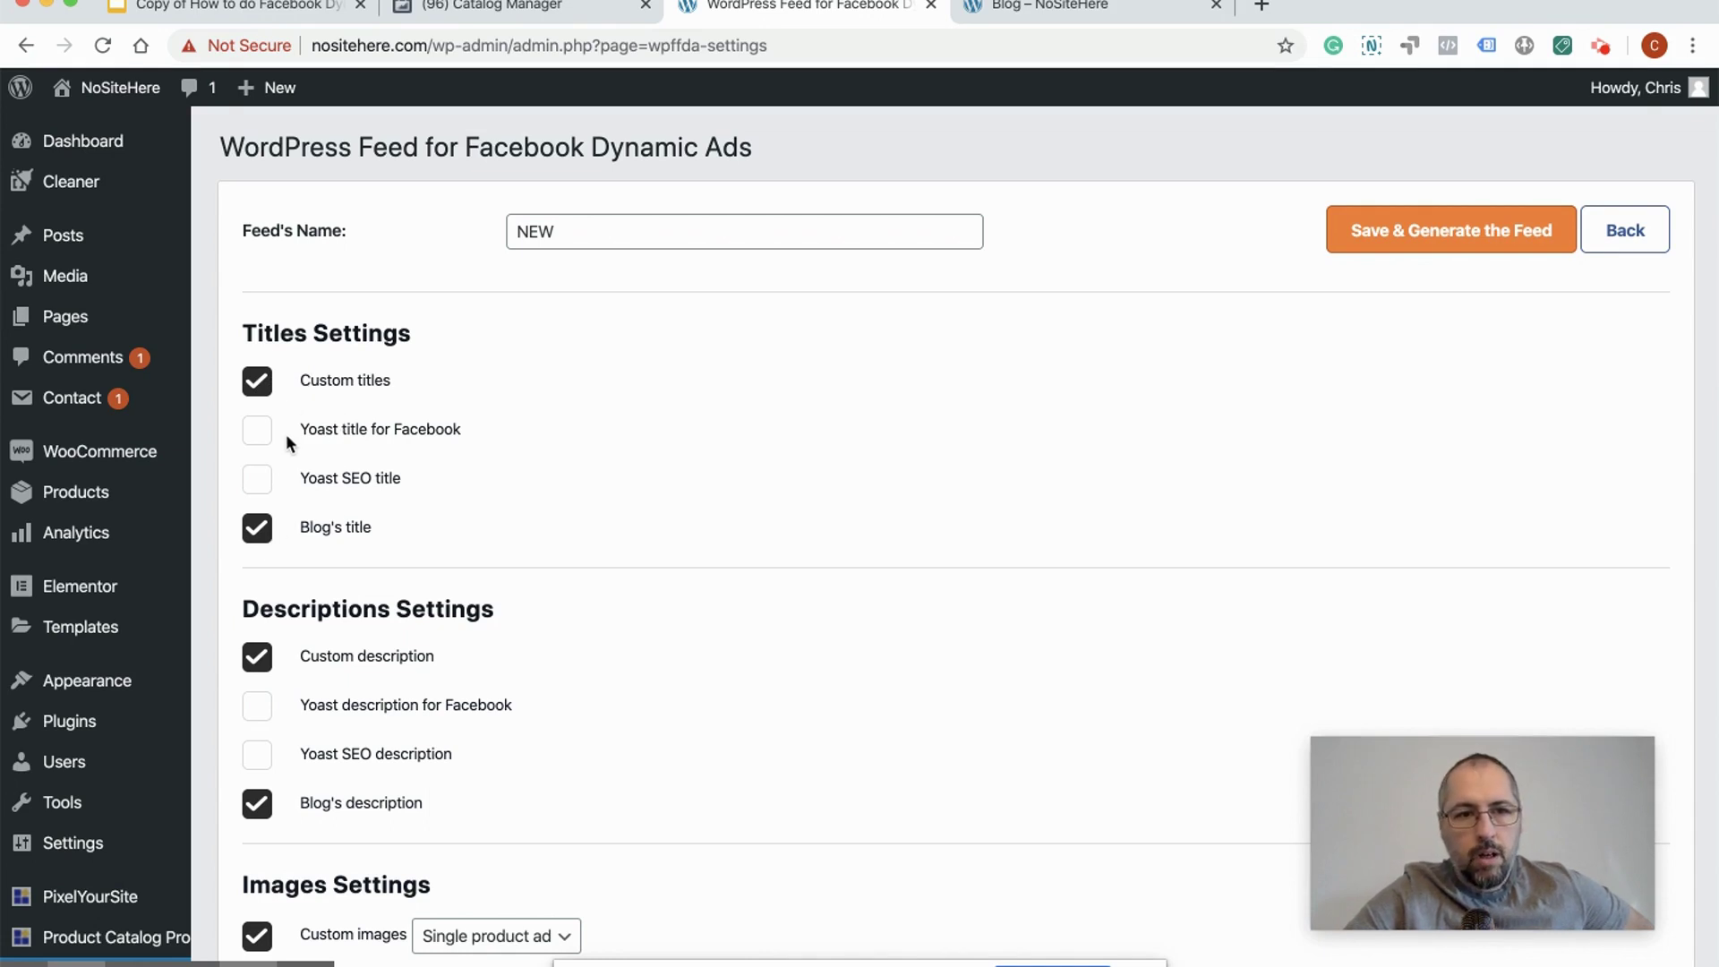
{"action": "left_click", "coordinate": [256, 384]}
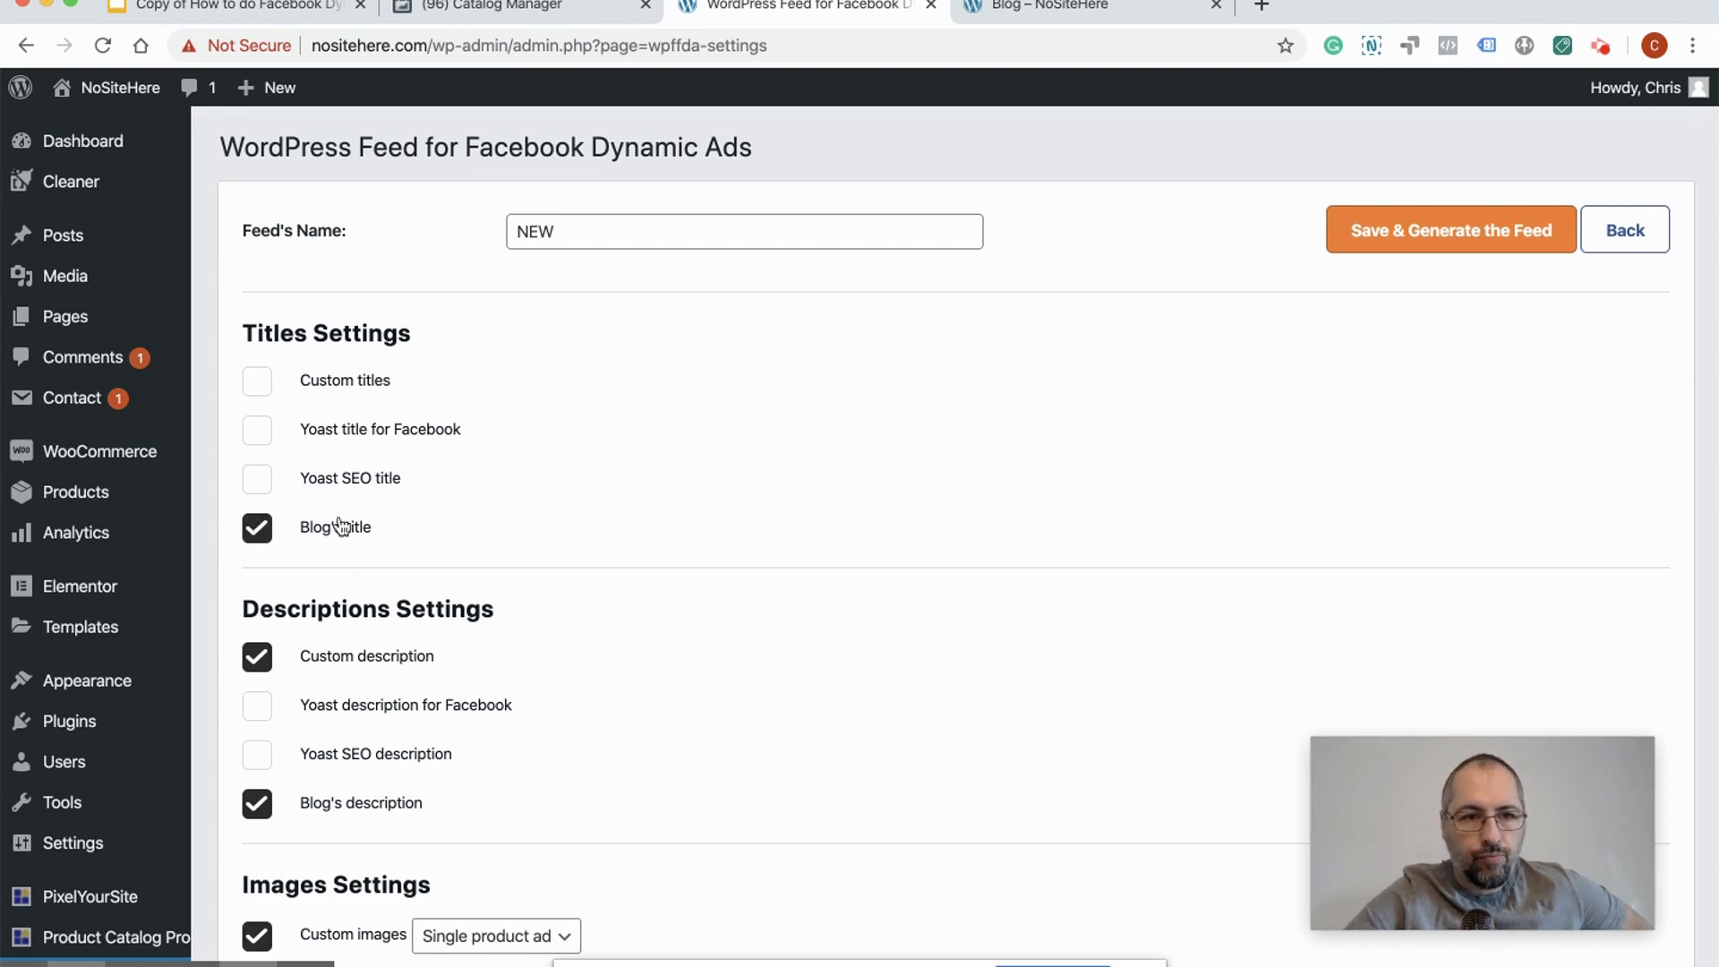
{"action": "left_click", "coordinate": [261, 390]}
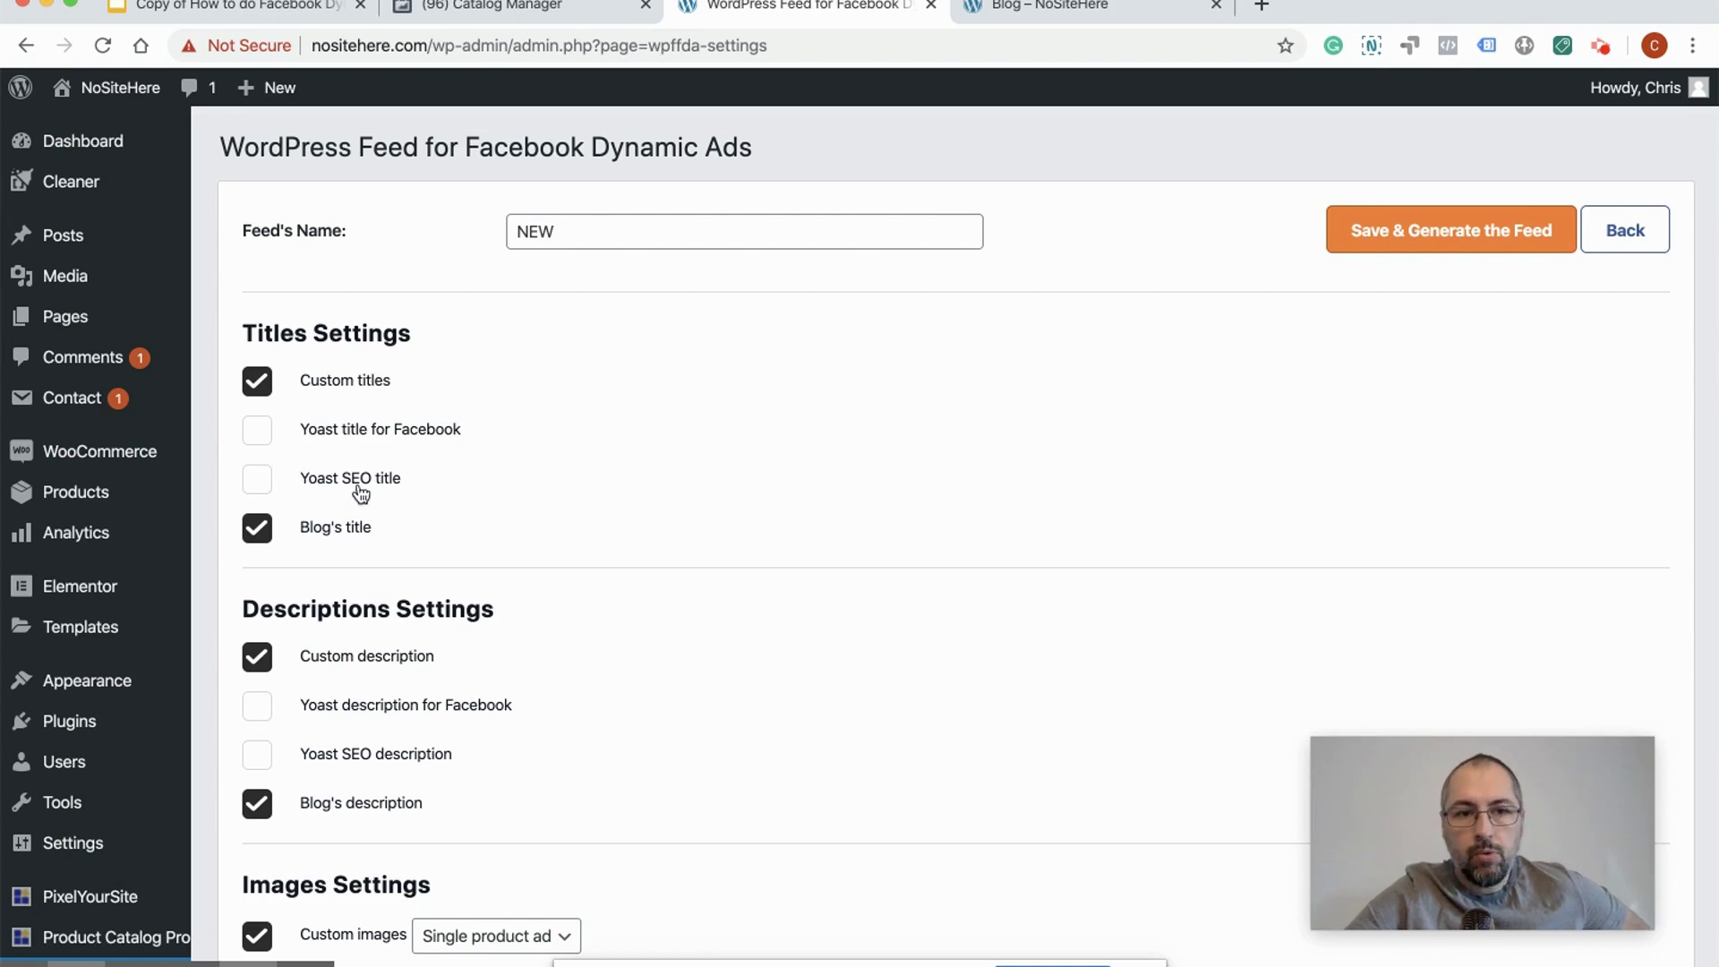
{"action": "left_click", "coordinate": [255, 485]}
{"action": "left_click", "coordinate": [258, 437]}
{"action": "left_click", "coordinate": [259, 438]}
{"action": "left_click", "coordinate": [259, 475]}
Step: Set the feed's smart tag setting to add the "recent-post" tag to the latest 3 posts
{"action": "scroll", "coordinate": [781, 510], "scroll_direction": "down", "scroll_amount": 3}
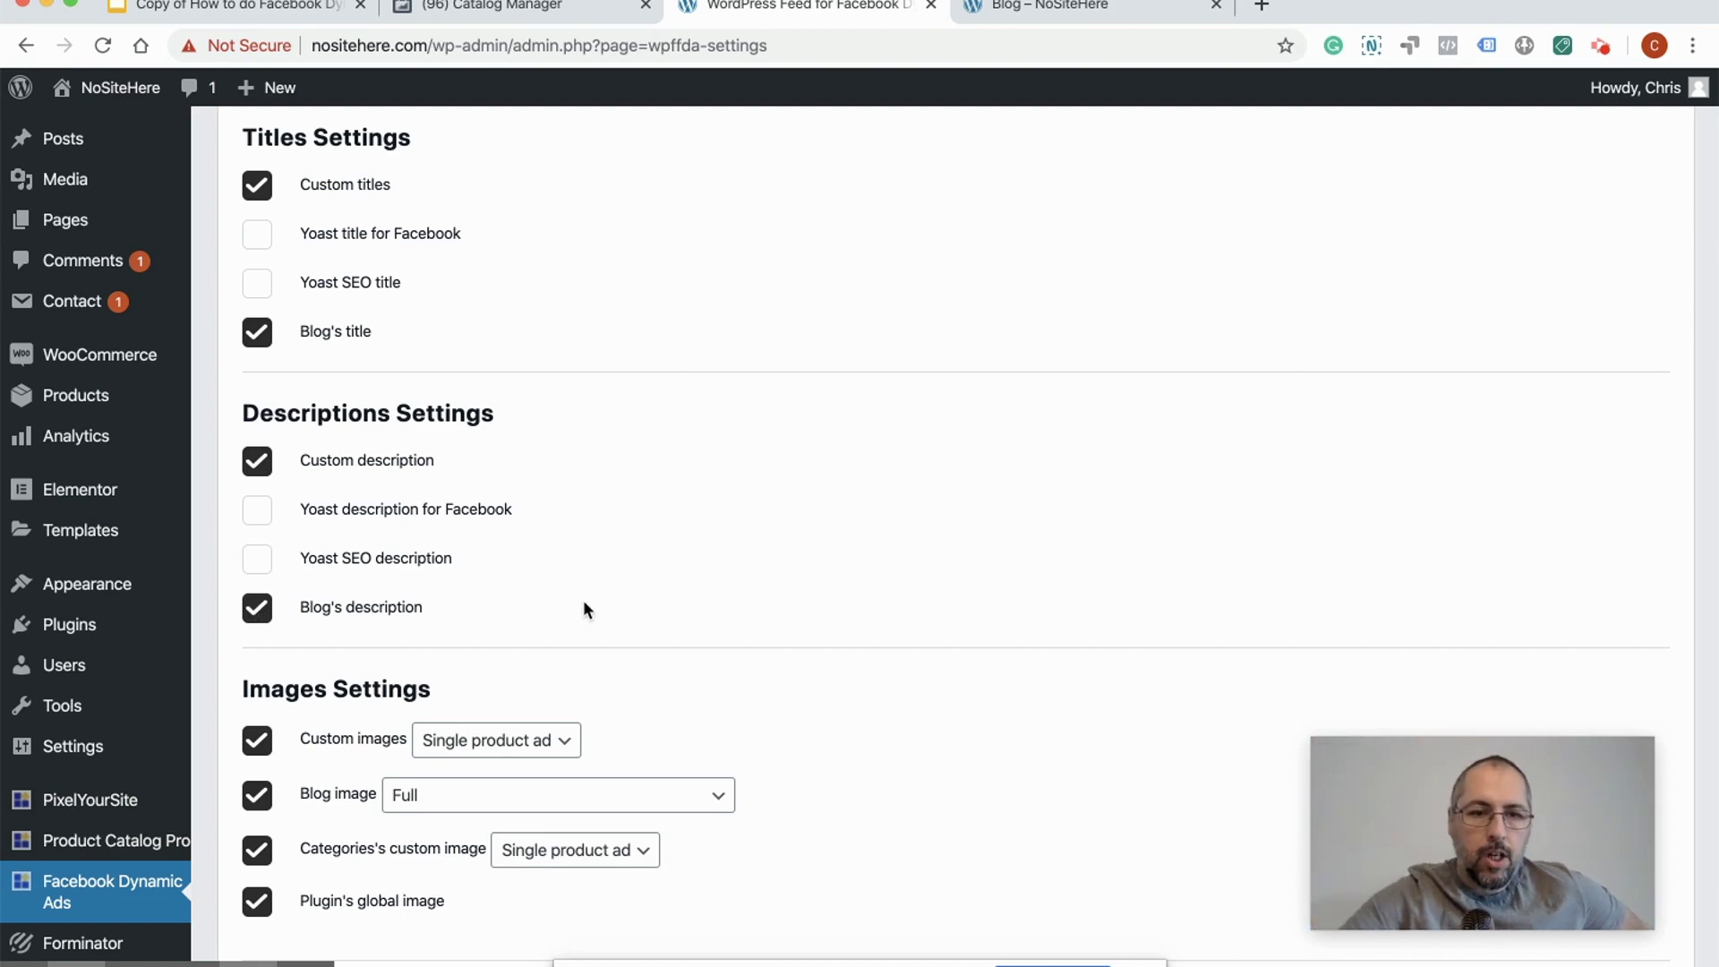
{"action": "scroll", "coordinate": [583, 600], "scroll_direction": "down", "scroll_amount": 5}
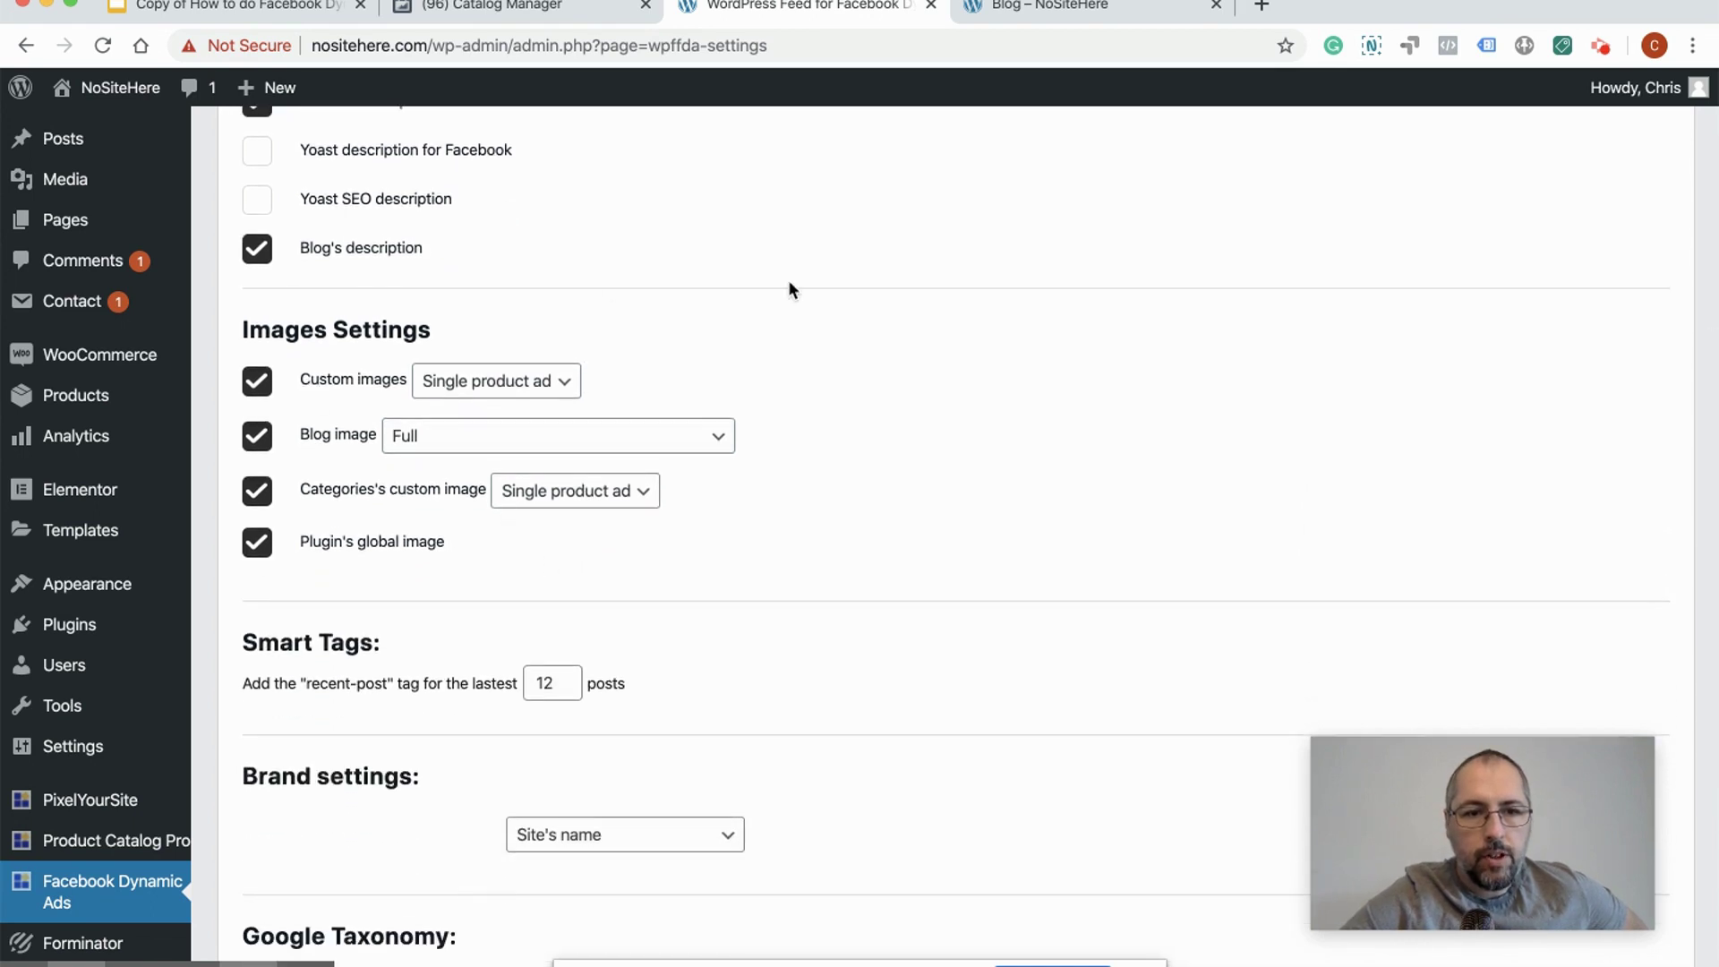
{"action": "scroll", "coordinate": [792, 289], "scroll_direction": "down", "scroll_amount": 4}
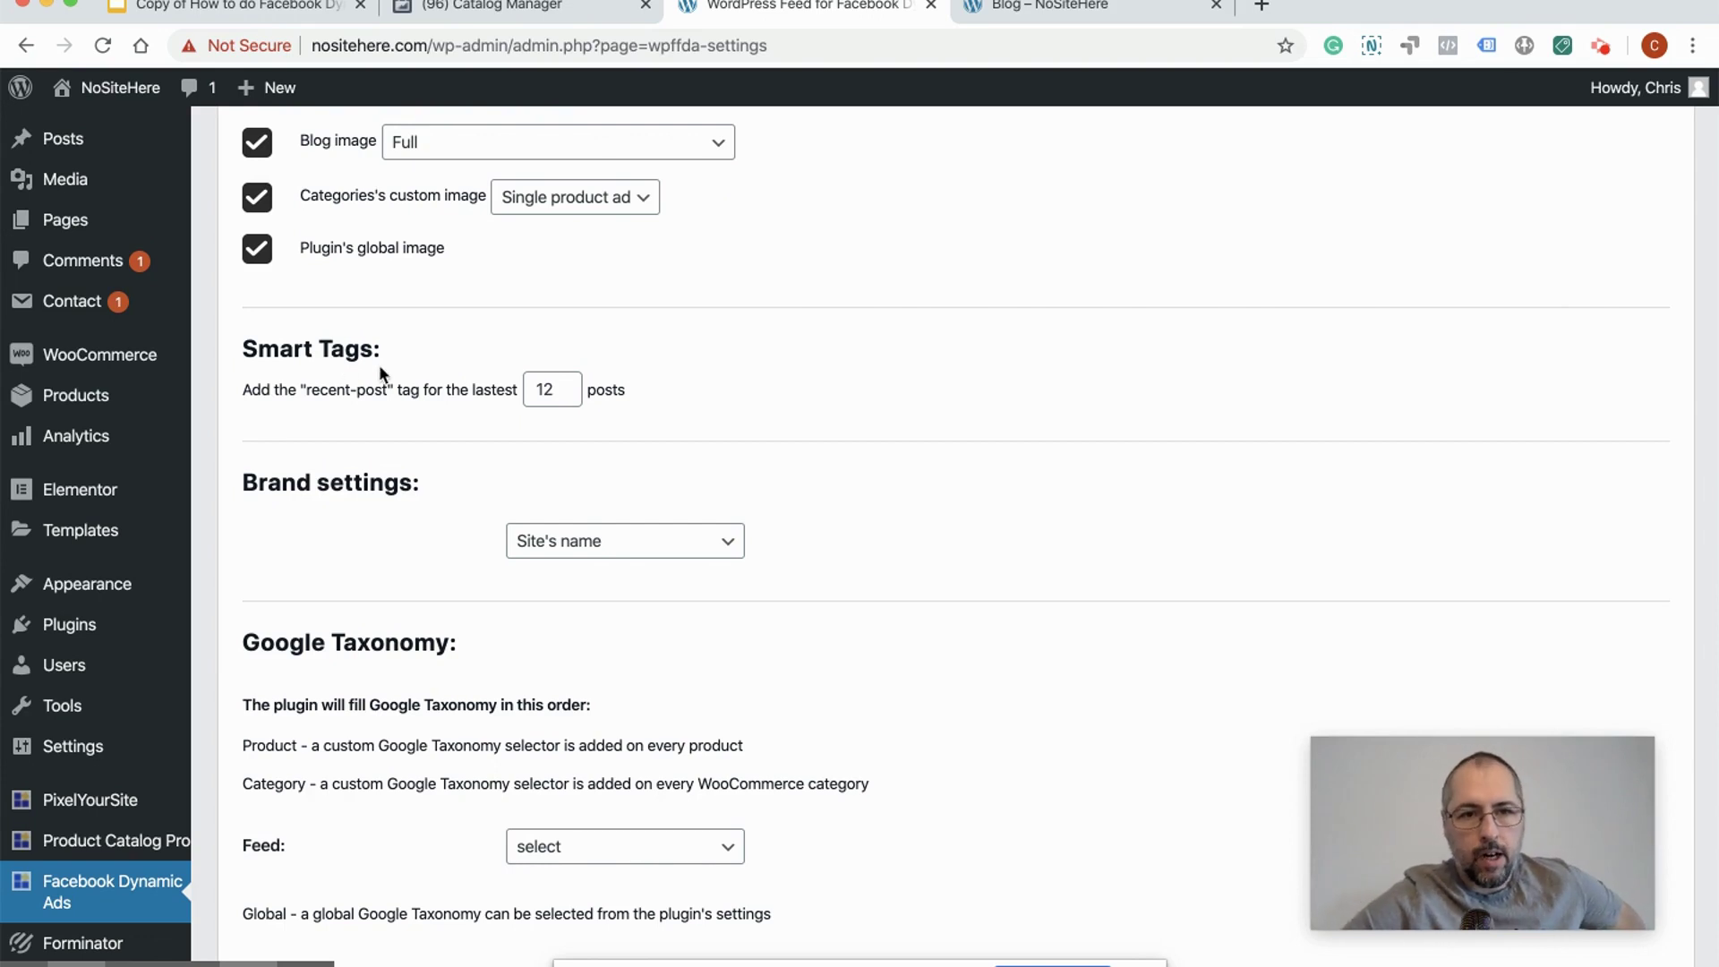
{"action": "double_click", "coordinate": [541, 393]}
{"action": "type", "text": "3"}
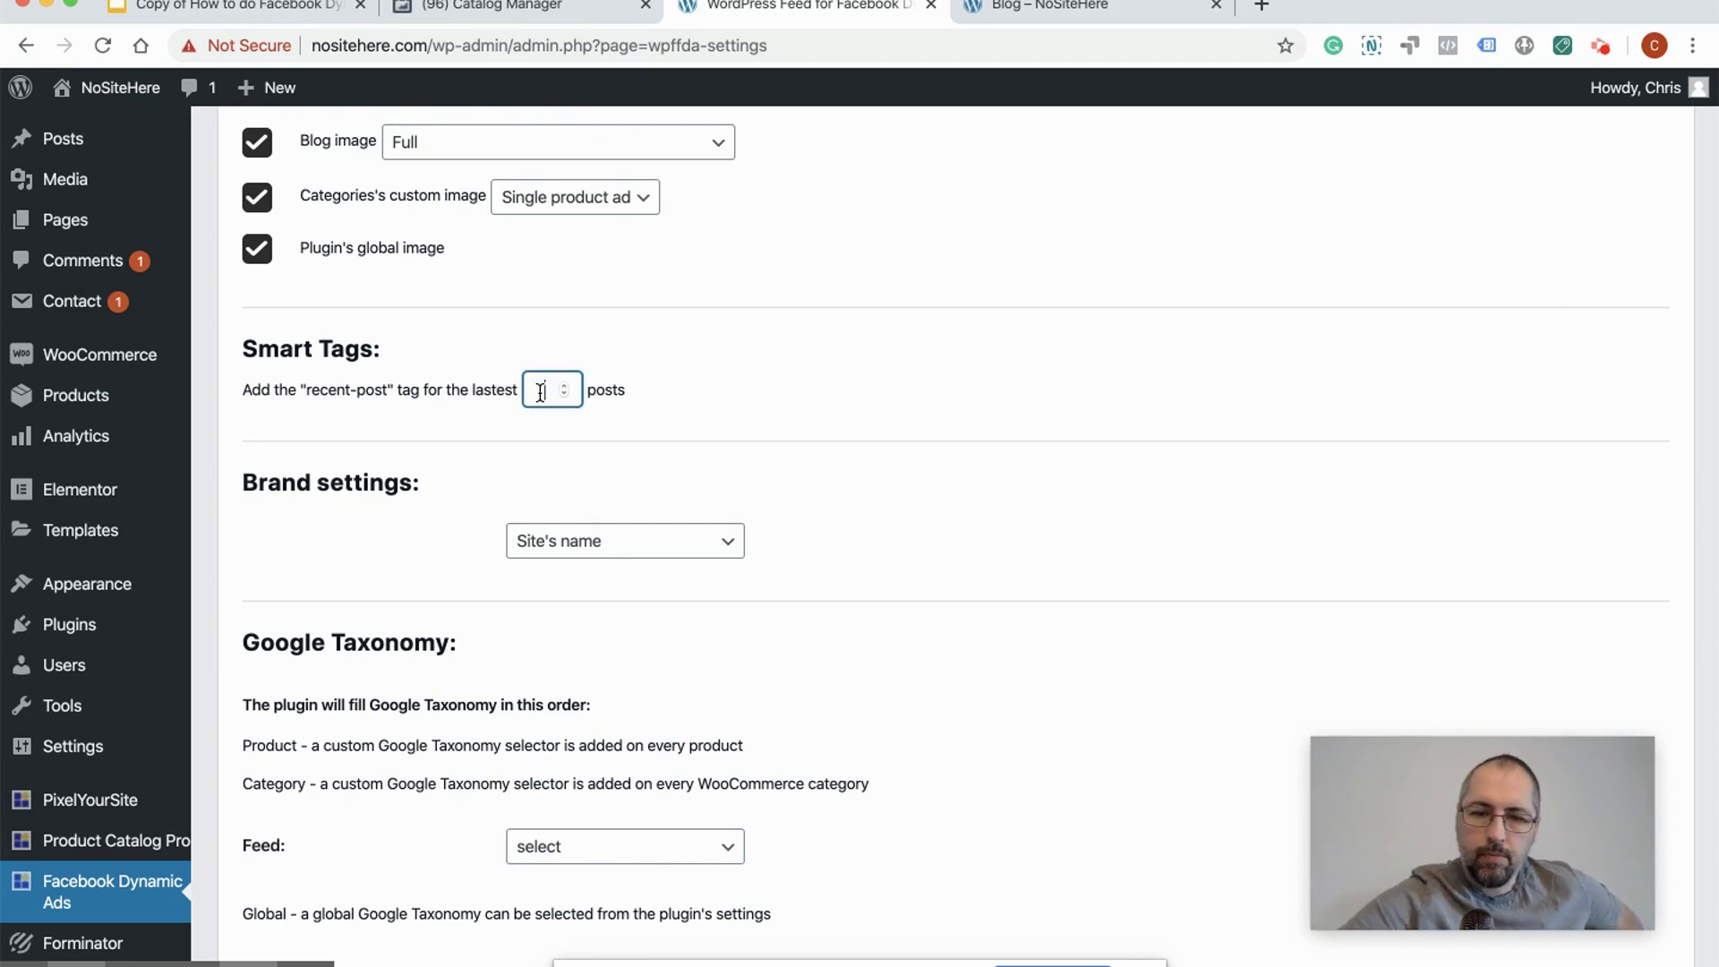
{"action": "left_click", "coordinate": [923, 373]}
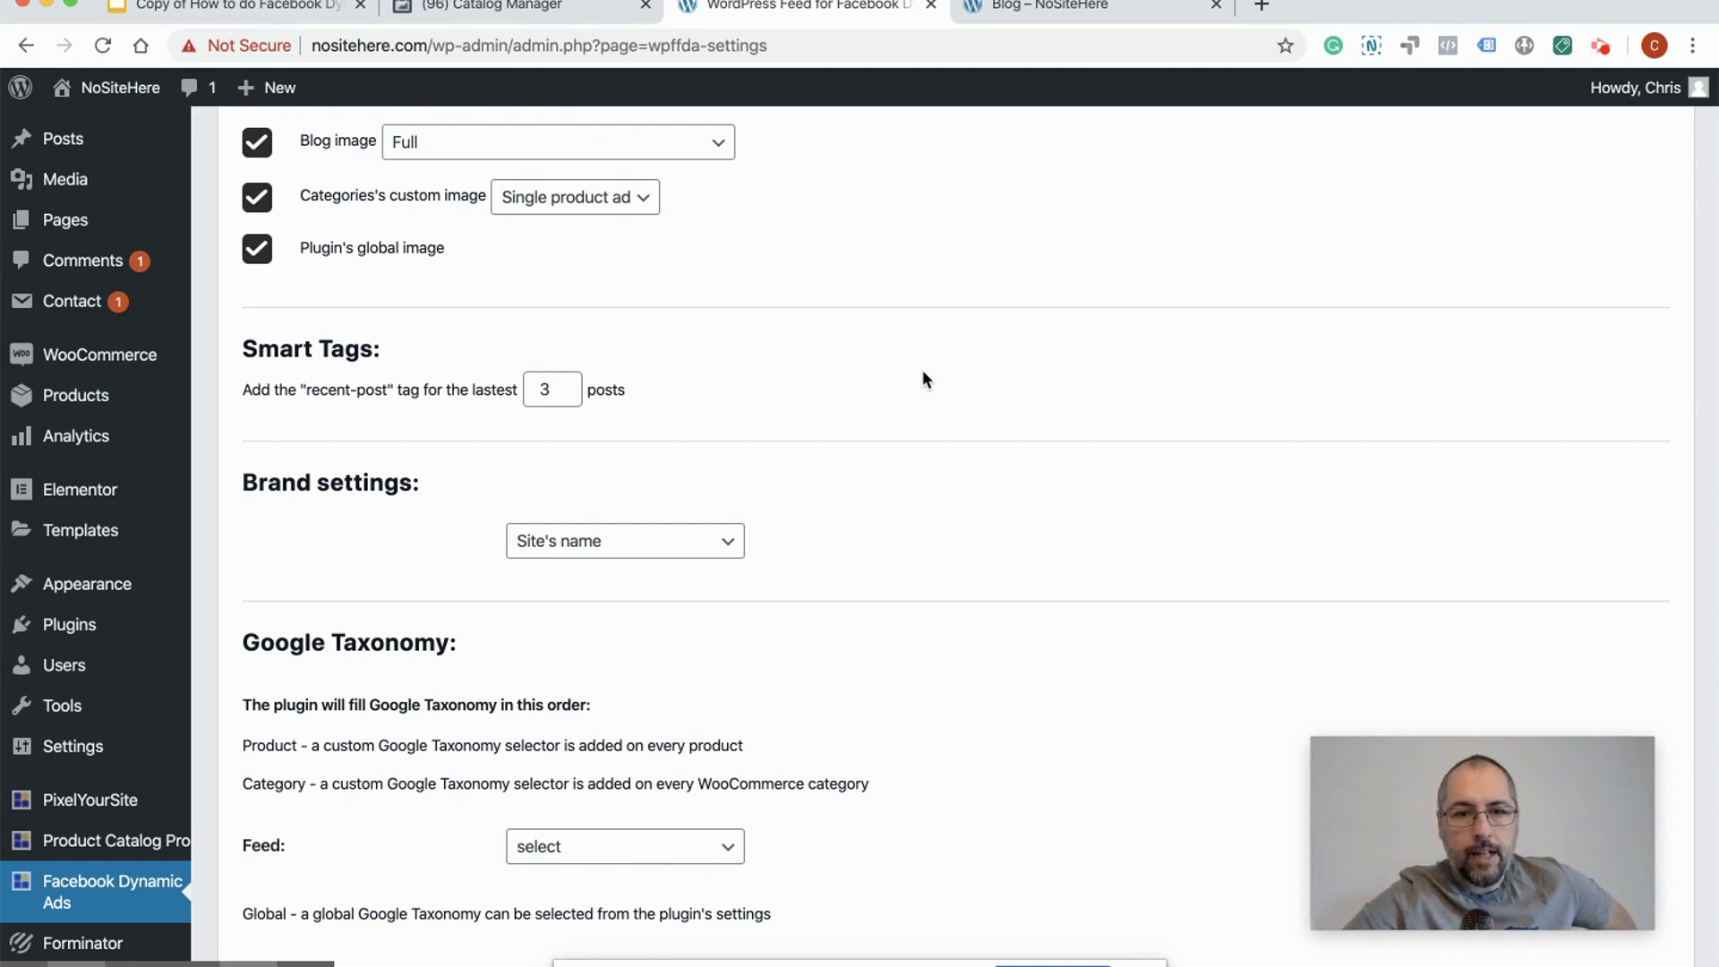
{"action": "left_click_drag", "start_coordinate": [306, 386], "coordinate": [388, 389]}
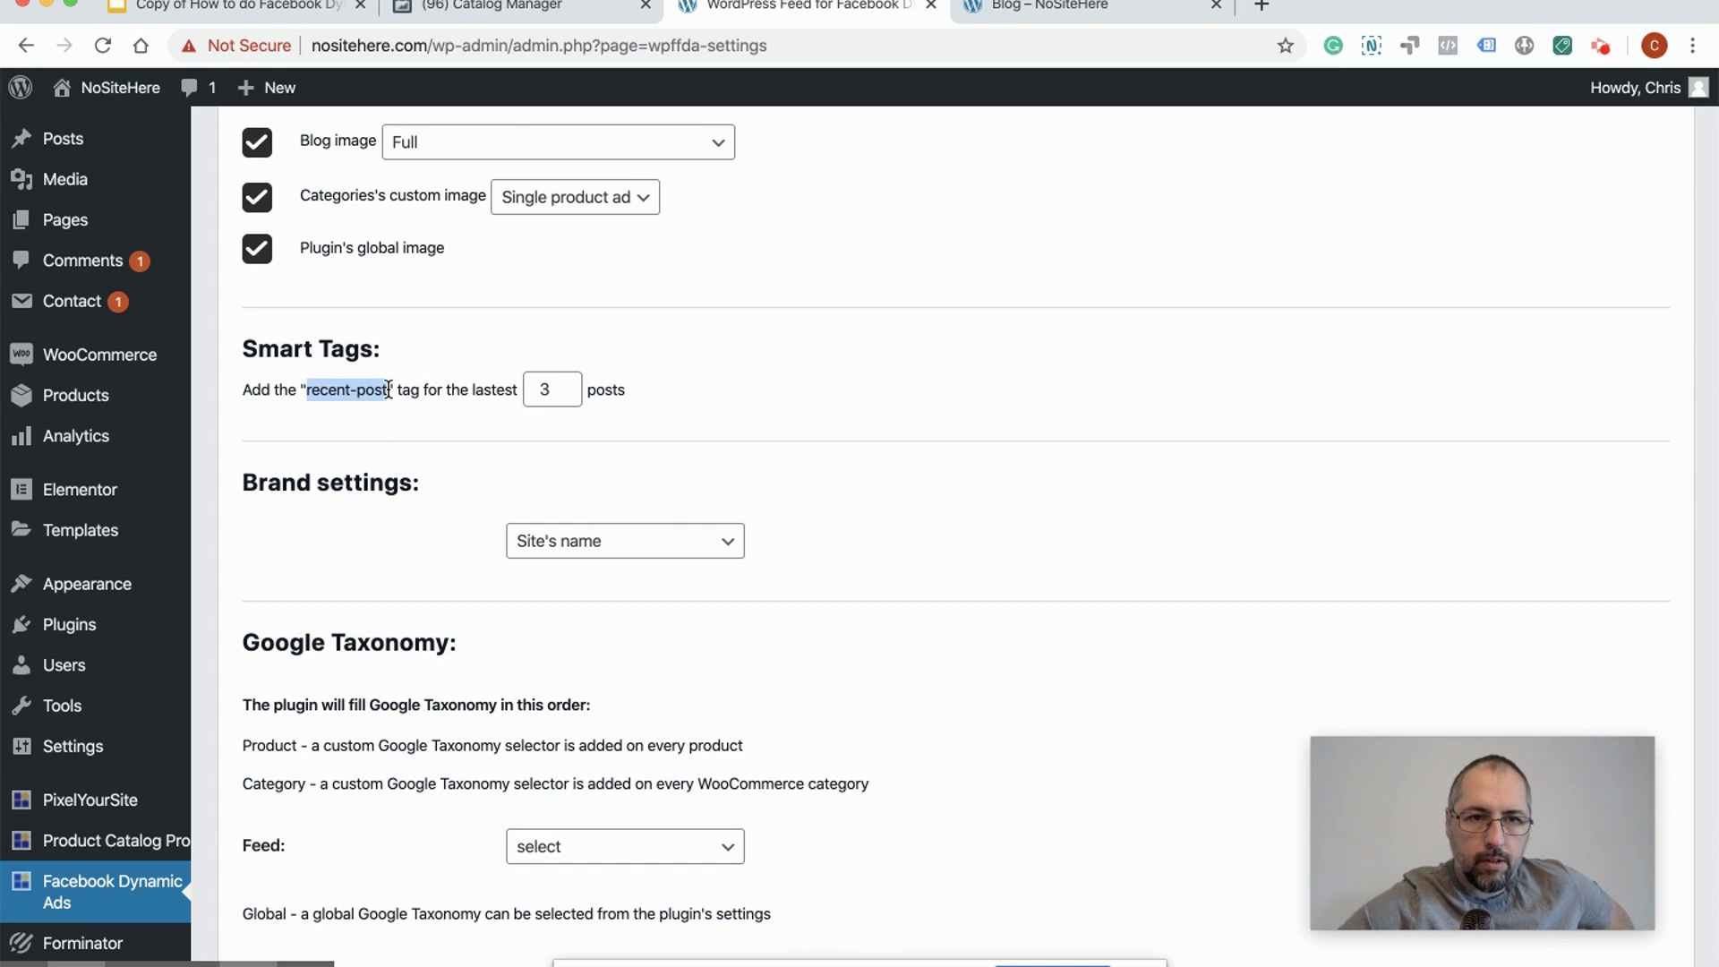
{"action": "left_click", "coordinate": [438, 454]}
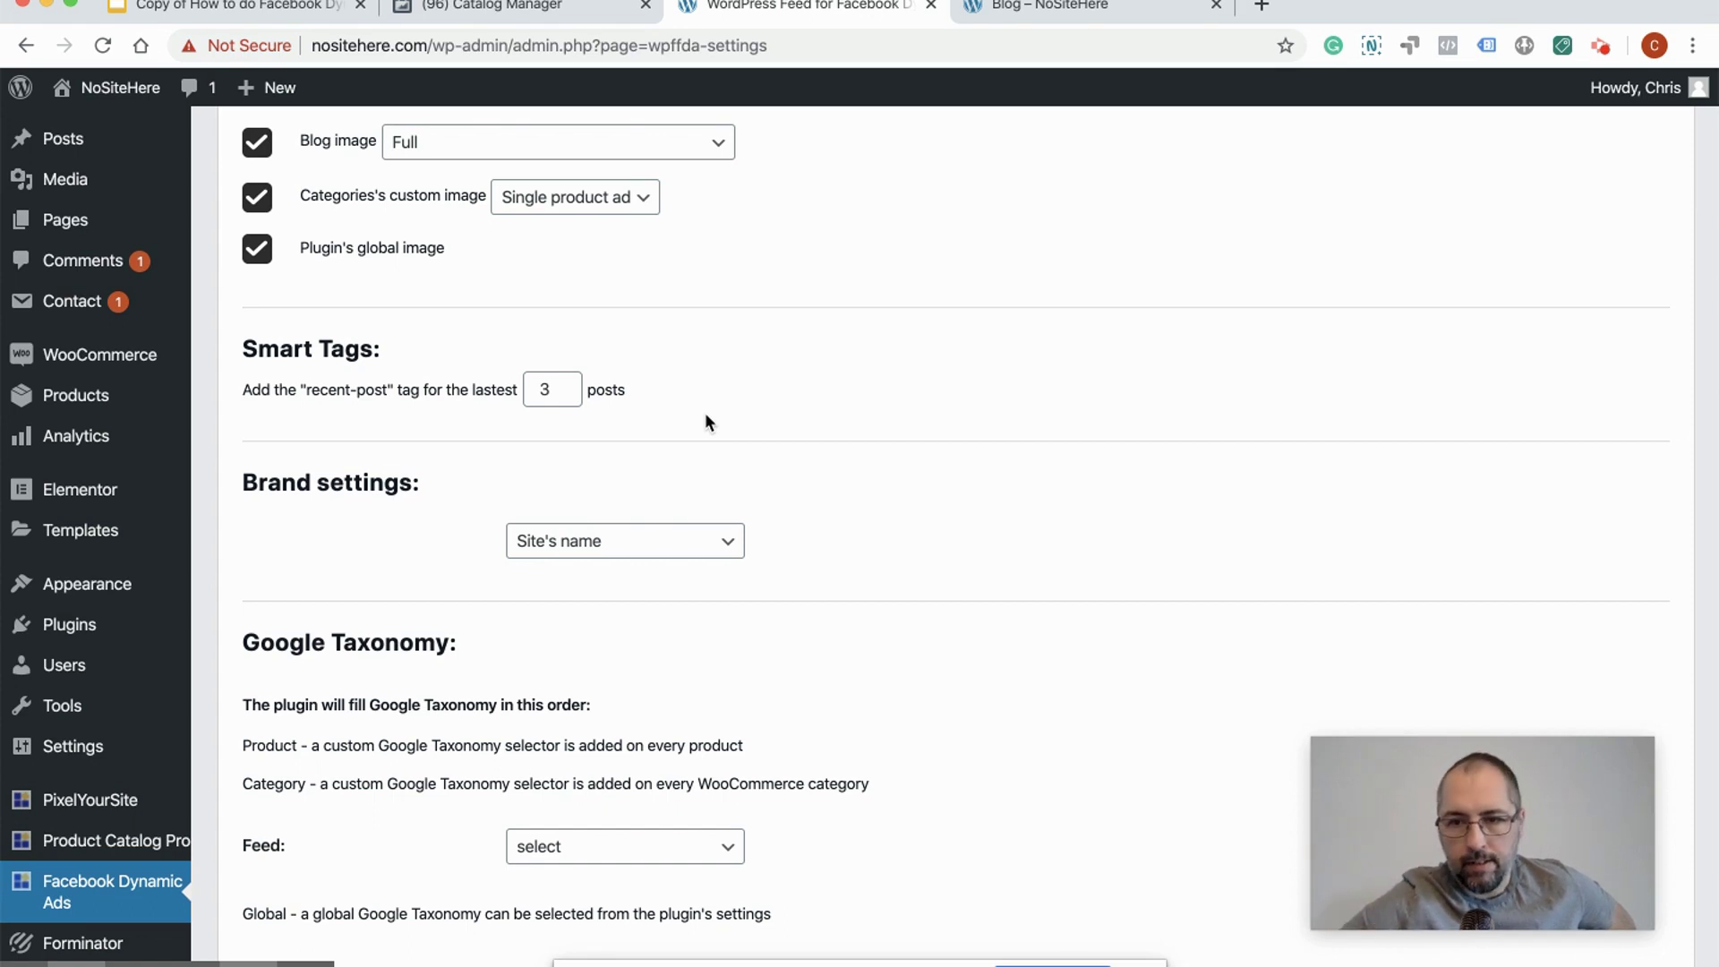
Step: Save and generate the "NEW" feed, then copy its feed URL
{"action": "scroll", "coordinate": [938, 464], "scroll_direction": "down", "scroll_amount": 3}
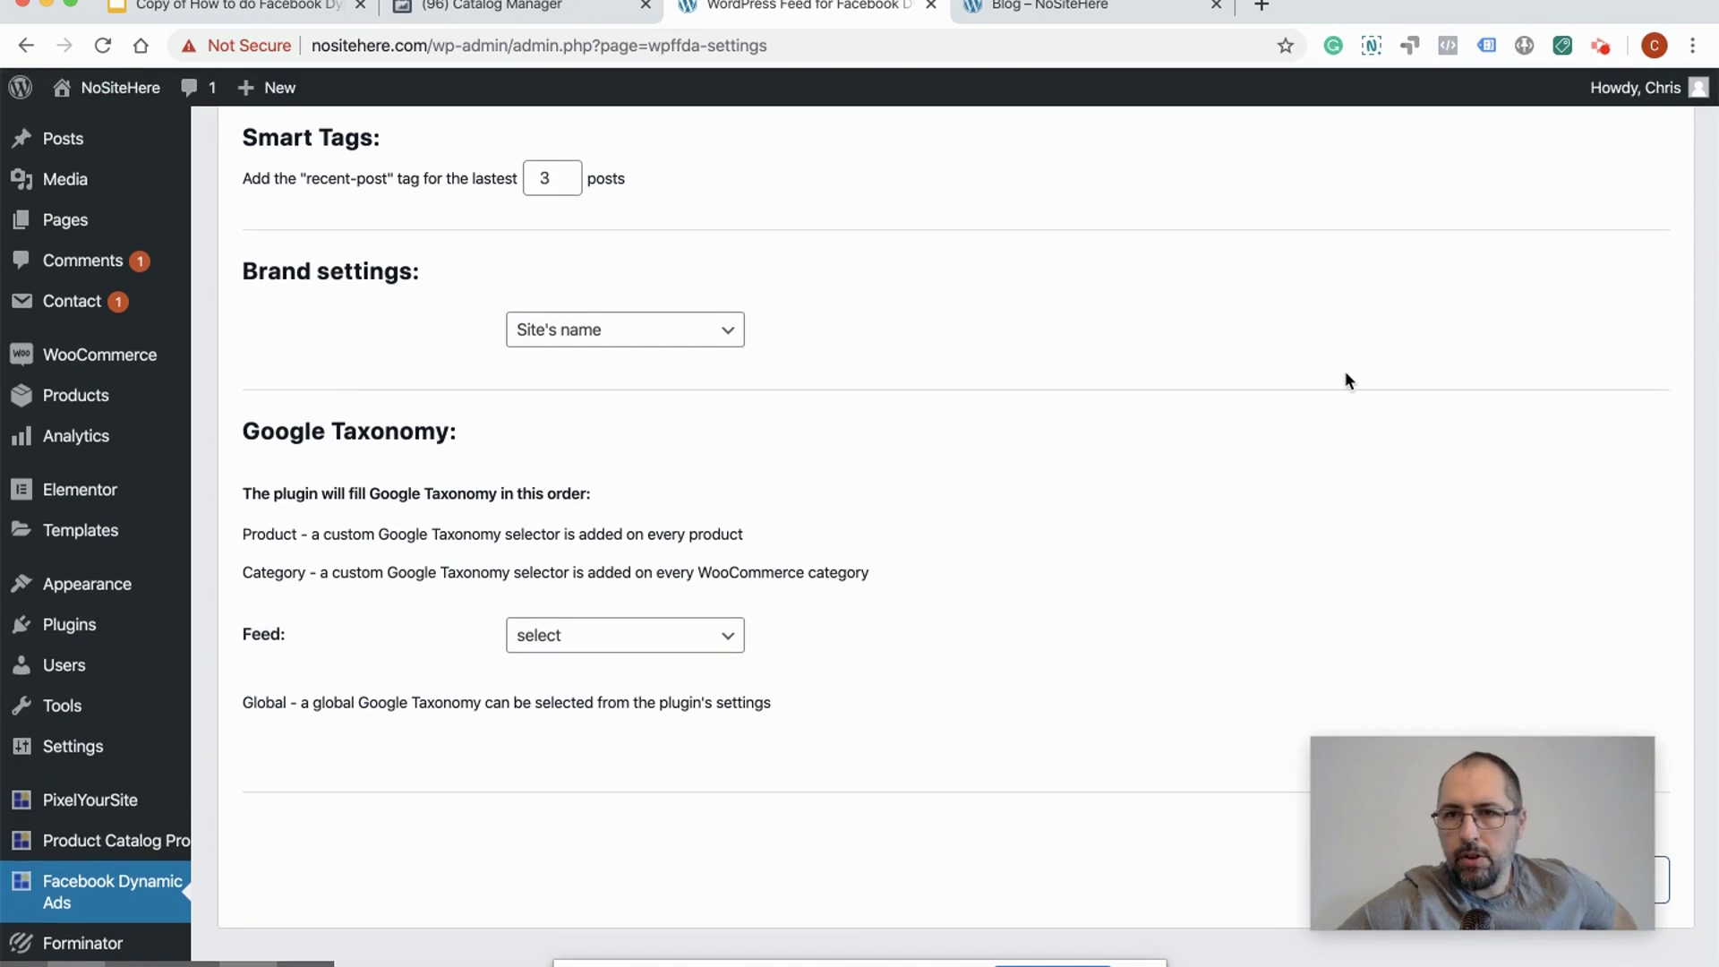
{"action": "scroll", "coordinate": [1345, 371], "scroll_direction": "up", "scroll_amount": 13}
{"action": "double_click", "coordinate": [1427, 233]}
{"action": "left_click", "coordinate": [1325, 252]}
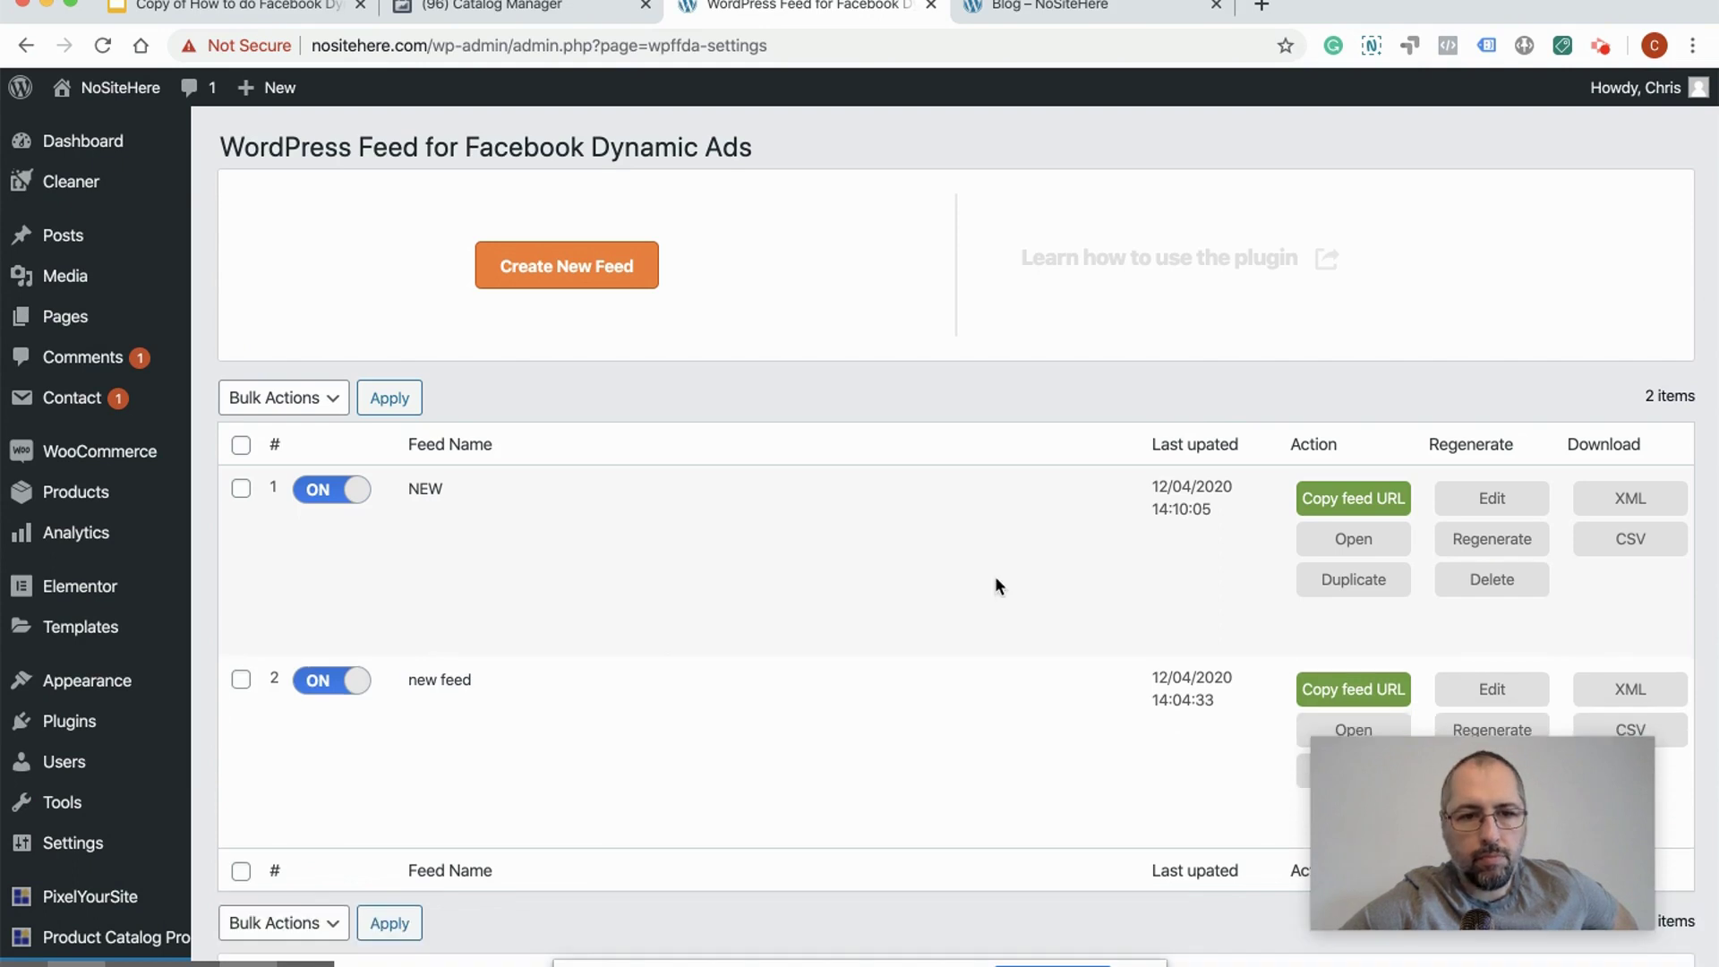
{"action": "left_click", "coordinate": [1377, 509]}
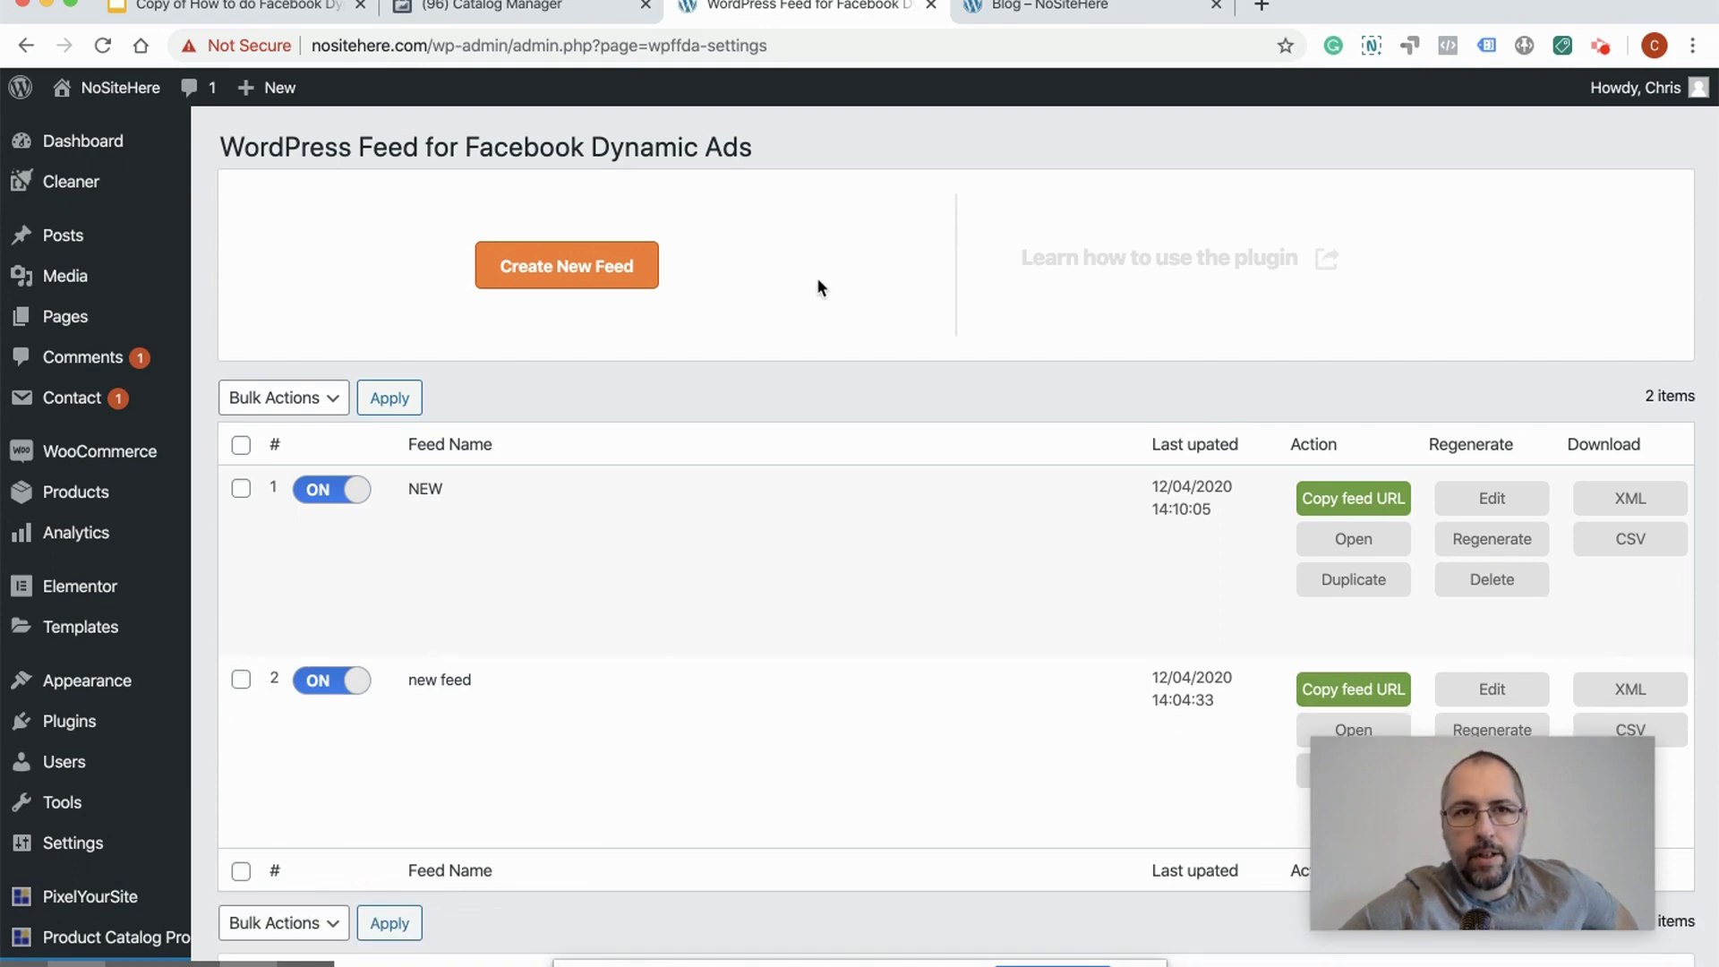
Step: Switch to Catalog Manager and open the nositehere.com data feed in the training dpa catalog's product data sources
{"action": "left_click", "coordinate": [535, 9]}
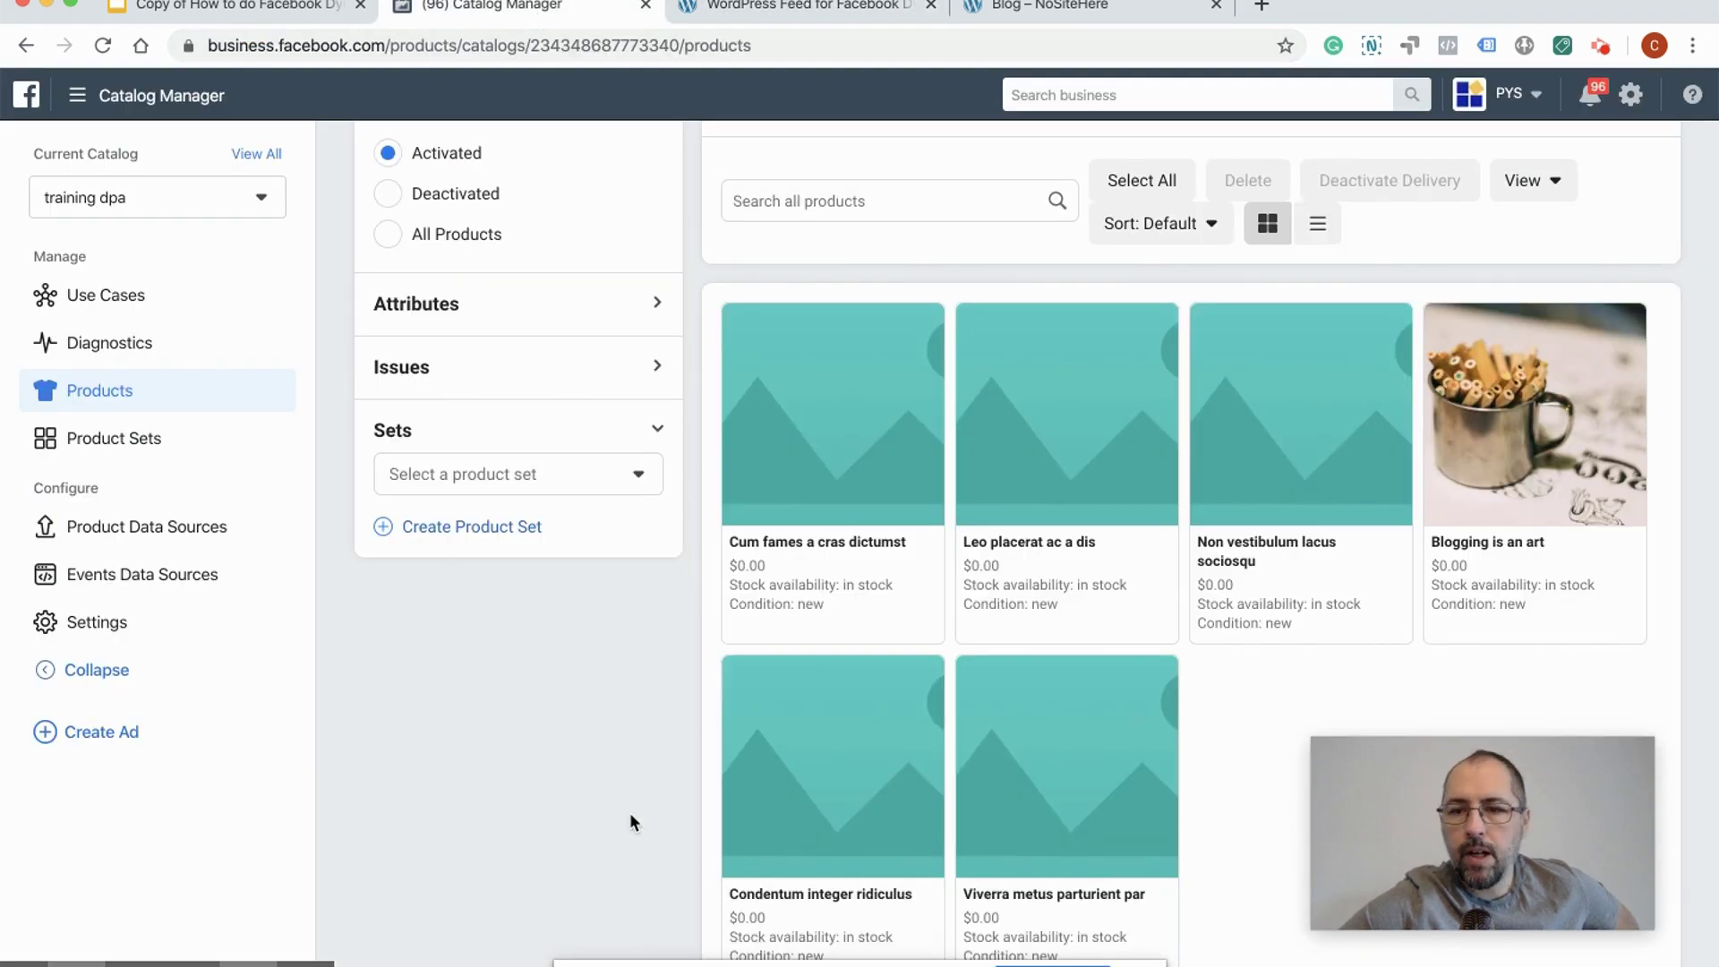
{"action": "scroll", "coordinate": [631, 821], "scroll_direction": "up", "scroll_amount": 2}
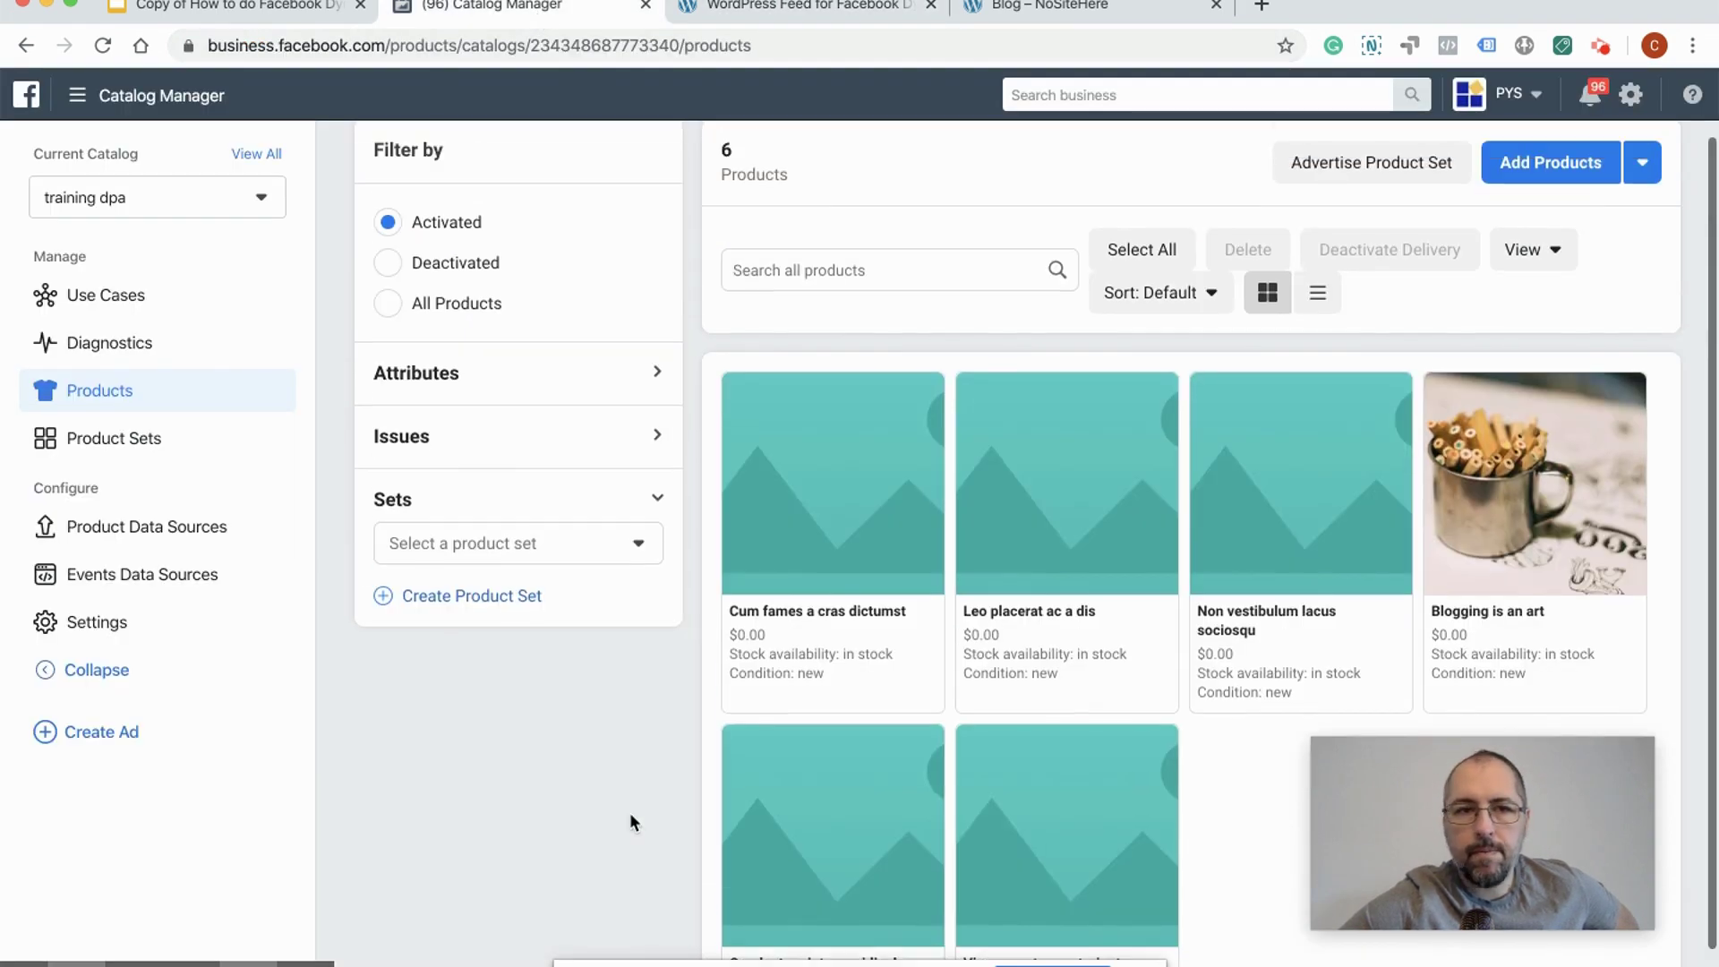
{"action": "scroll", "coordinate": [630, 812], "scroll_direction": "up", "scroll_amount": 2}
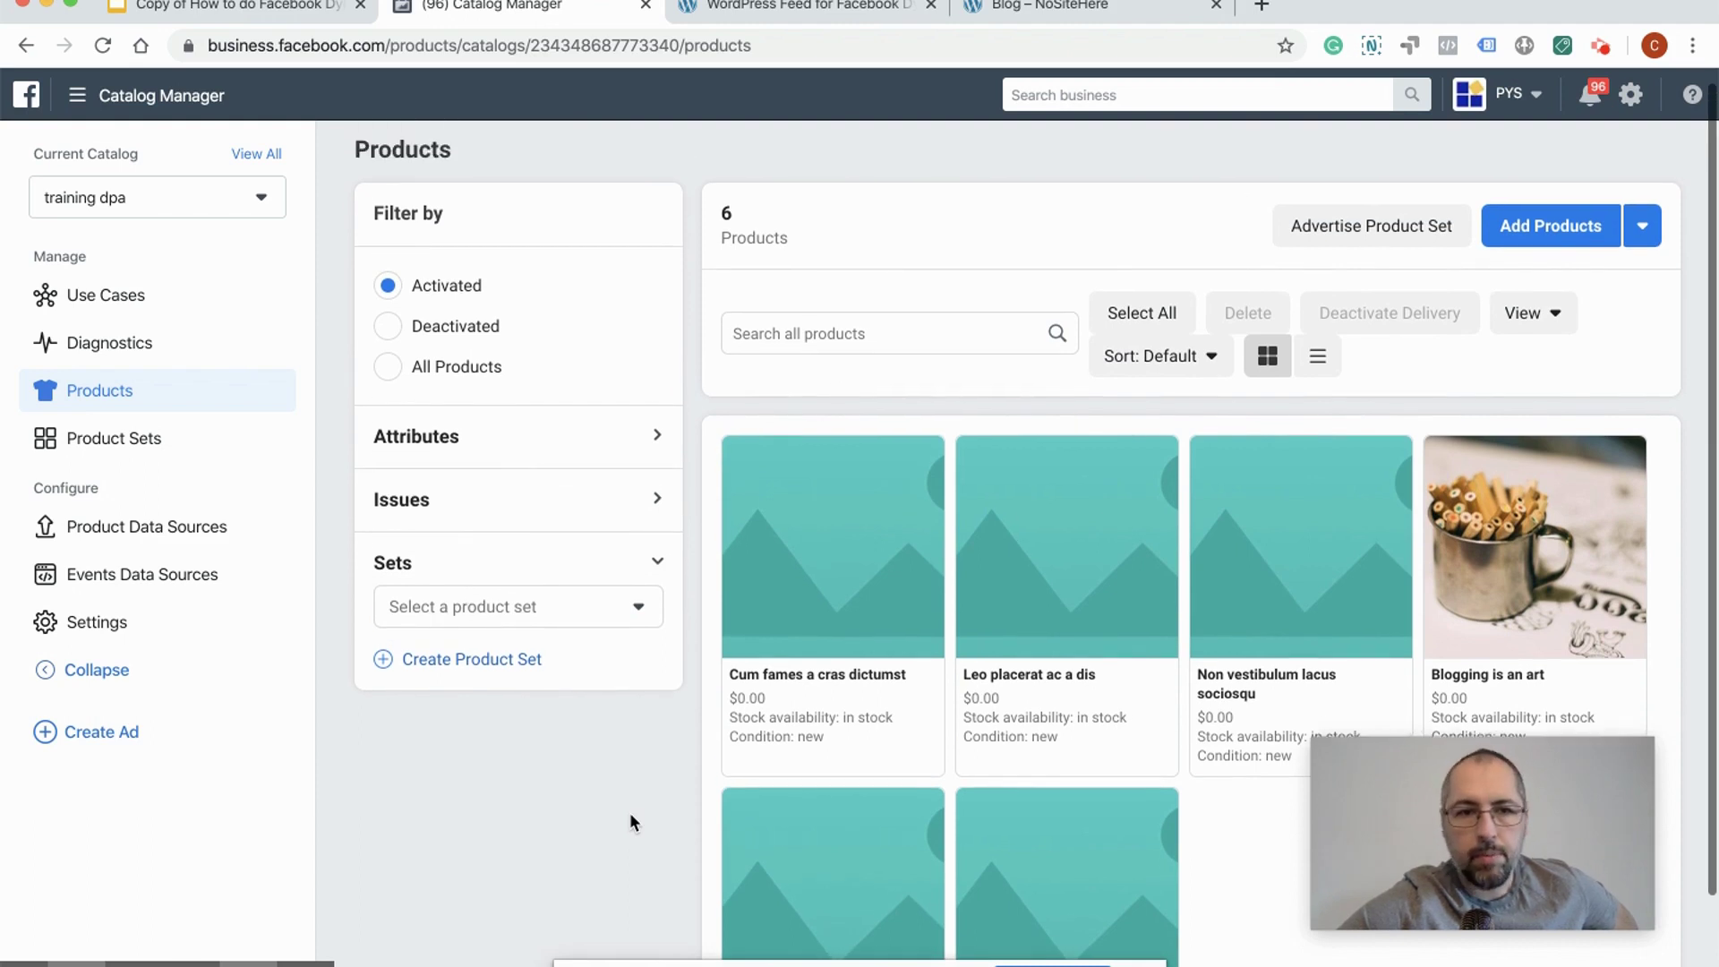
{"action": "left_click", "coordinate": [141, 536]}
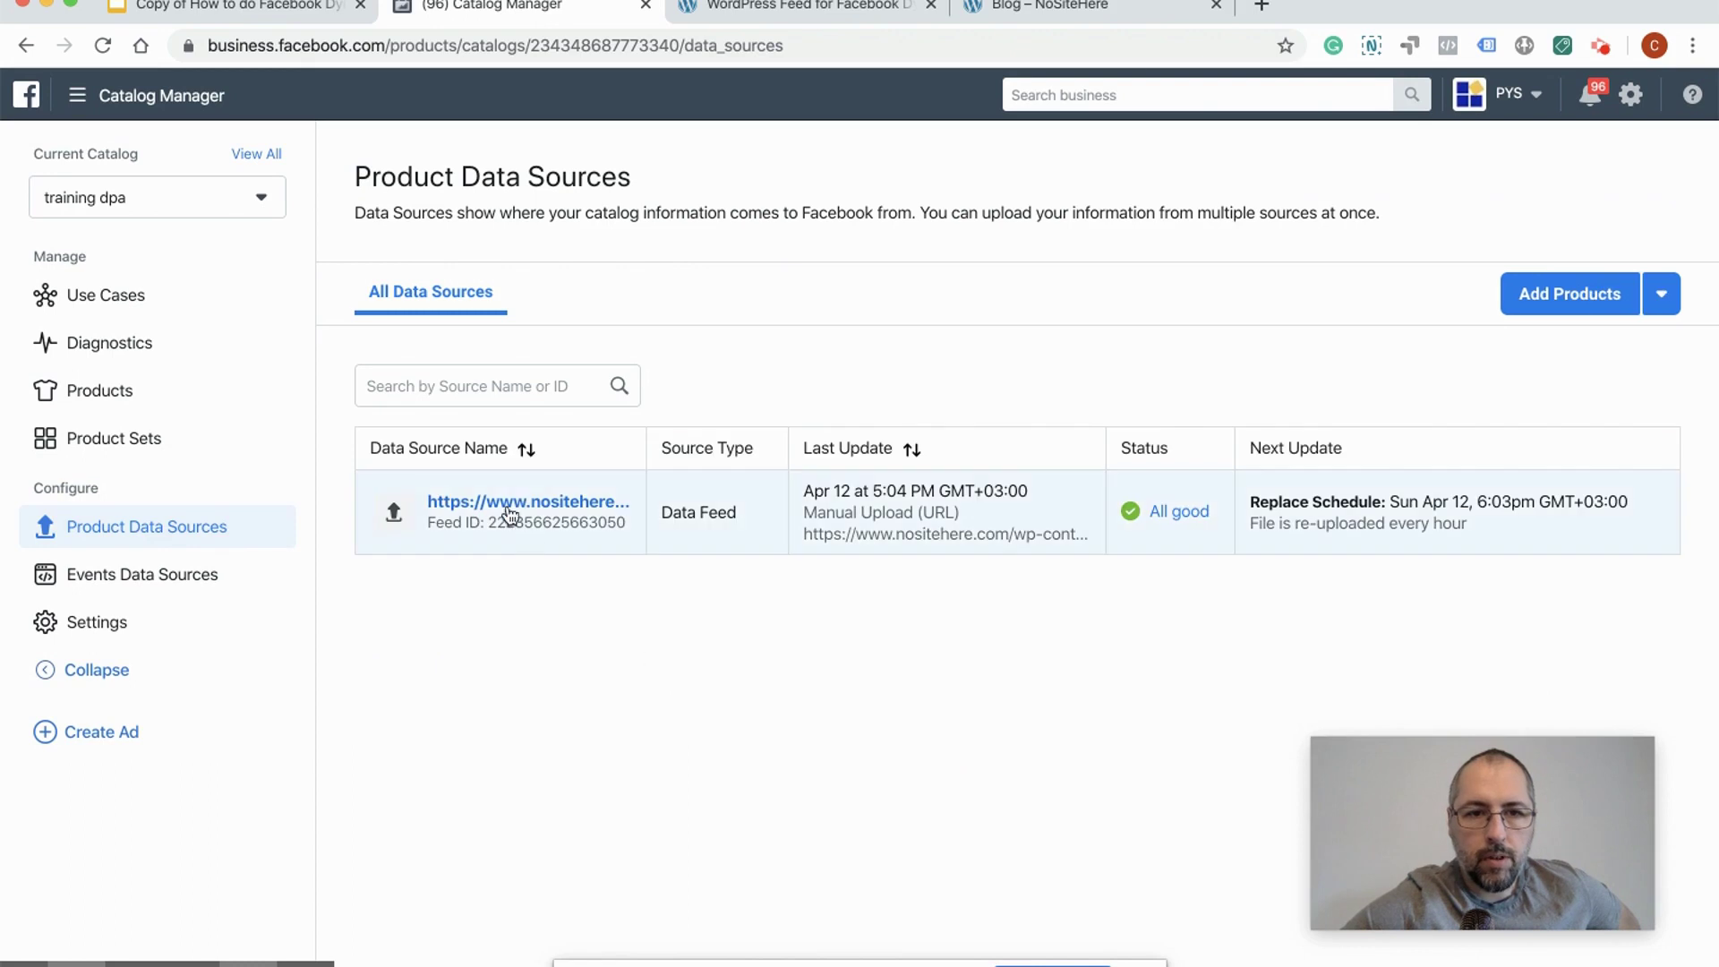
{"action": "left_click", "coordinate": [500, 498]}
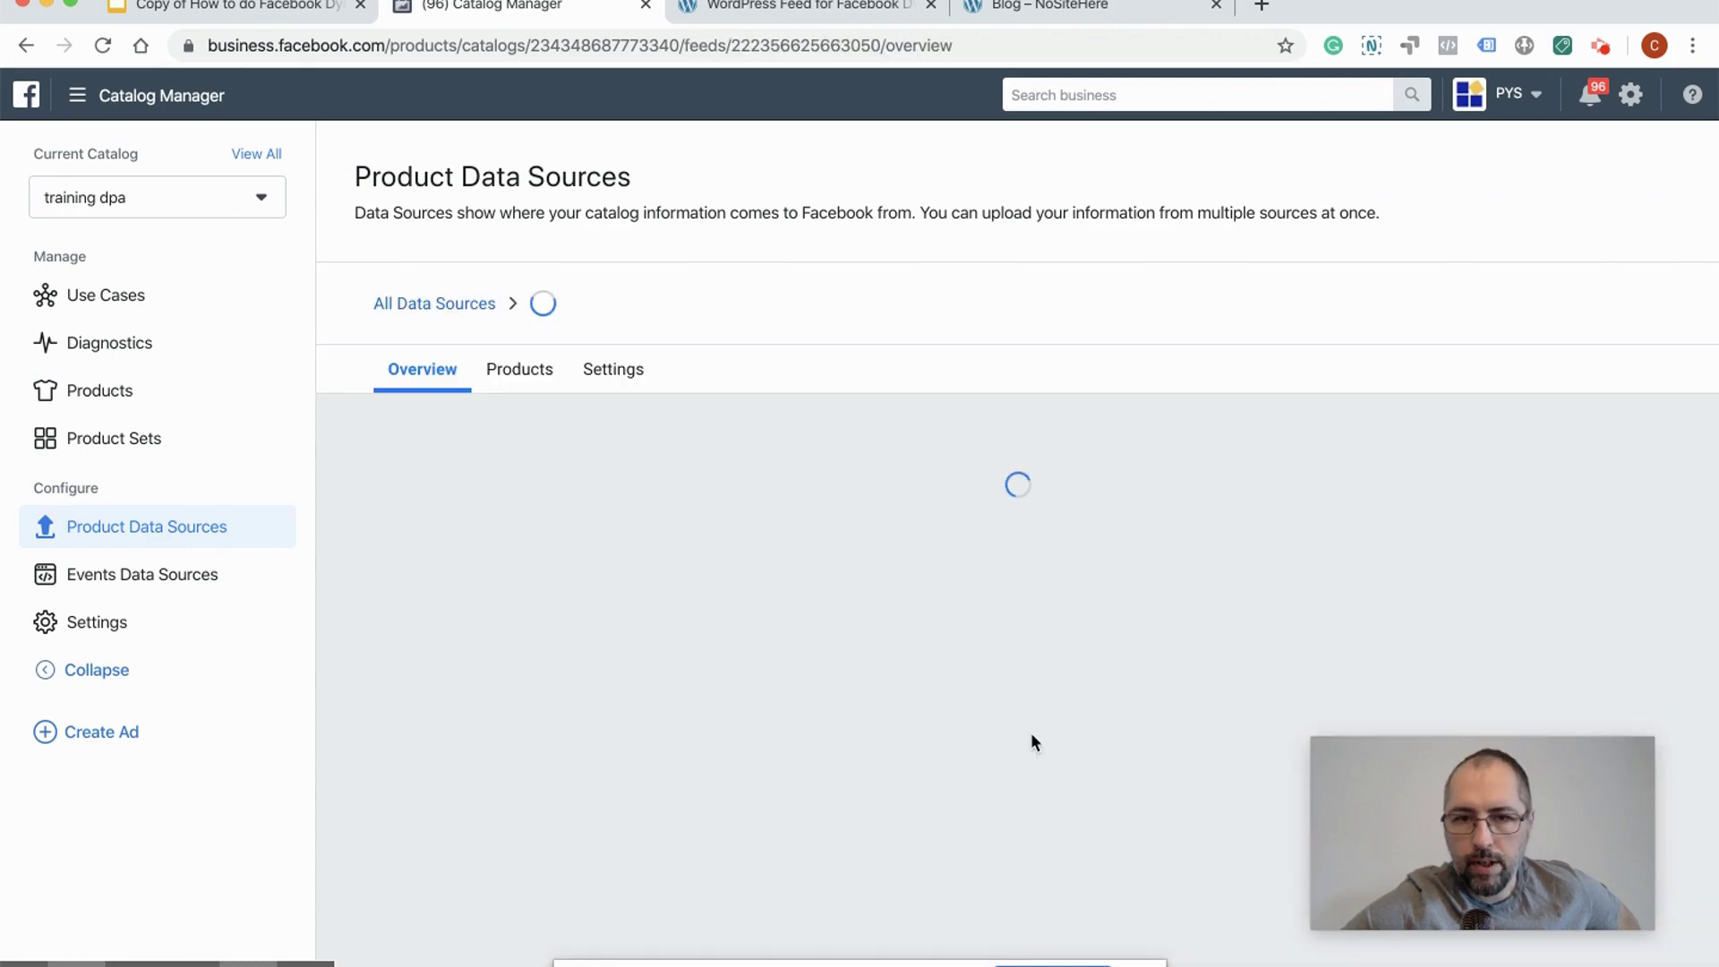
Step: Delete the active hourly replace schedule from the data feed's settings
{"action": "scroll", "coordinate": [1034, 742], "scroll_direction": "down", "scroll_amount": 3}
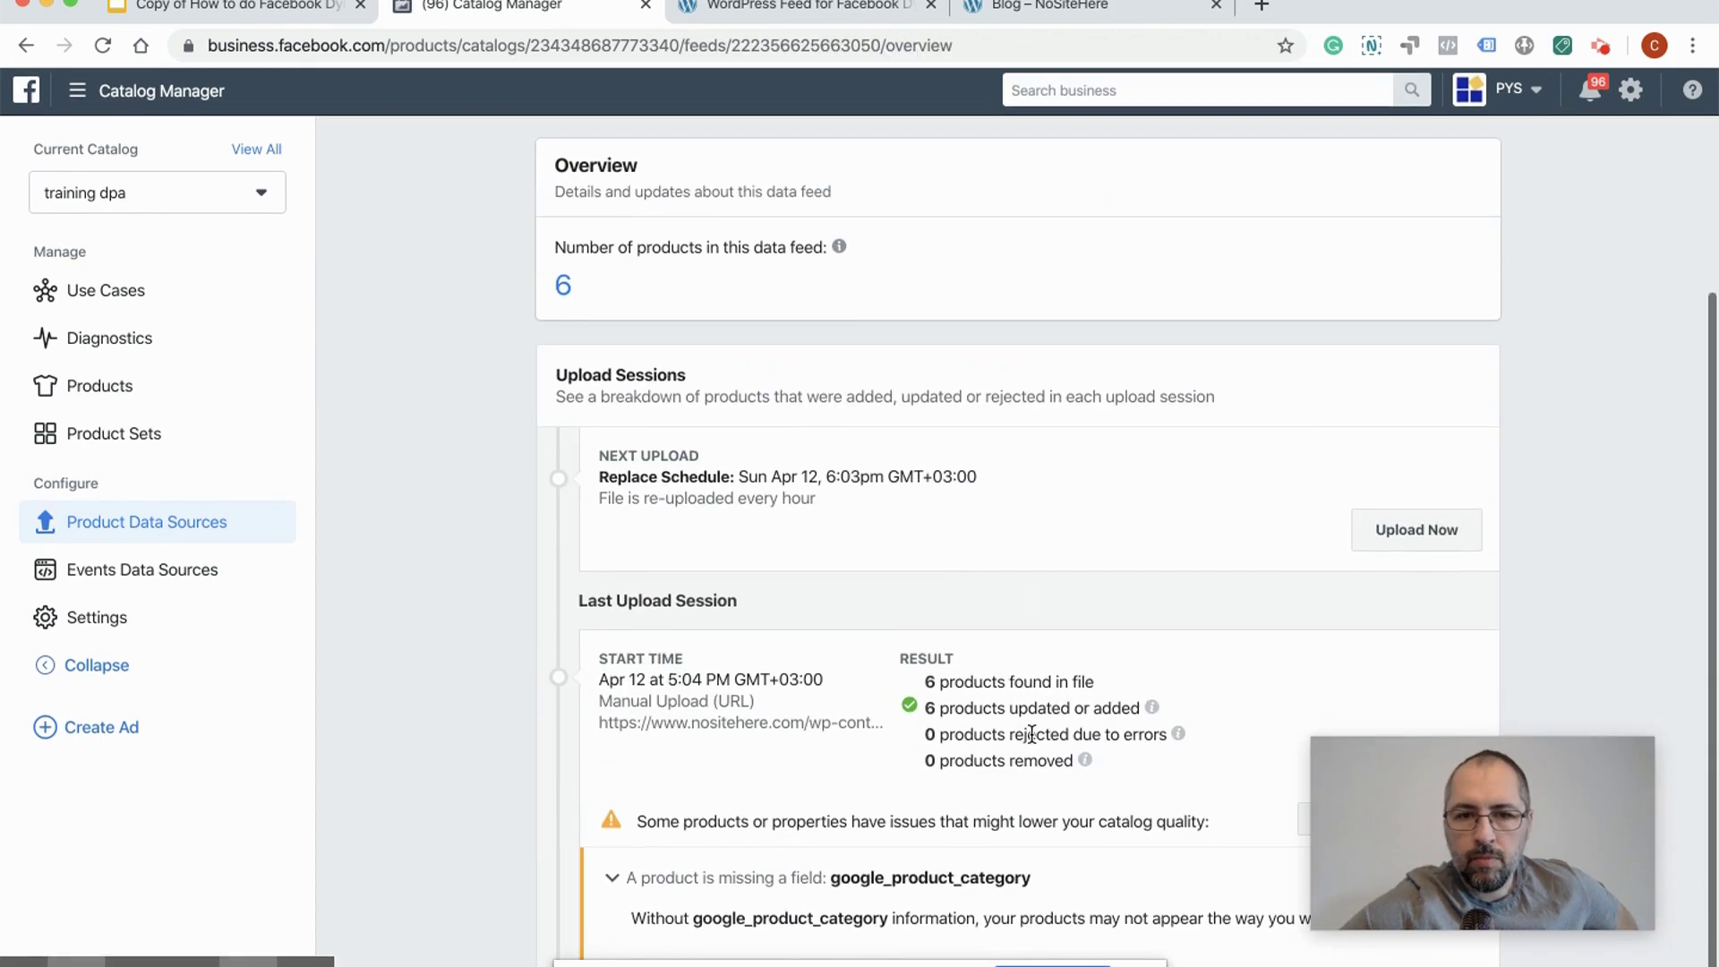
{"action": "left_click", "coordinate": [1415, 557]}
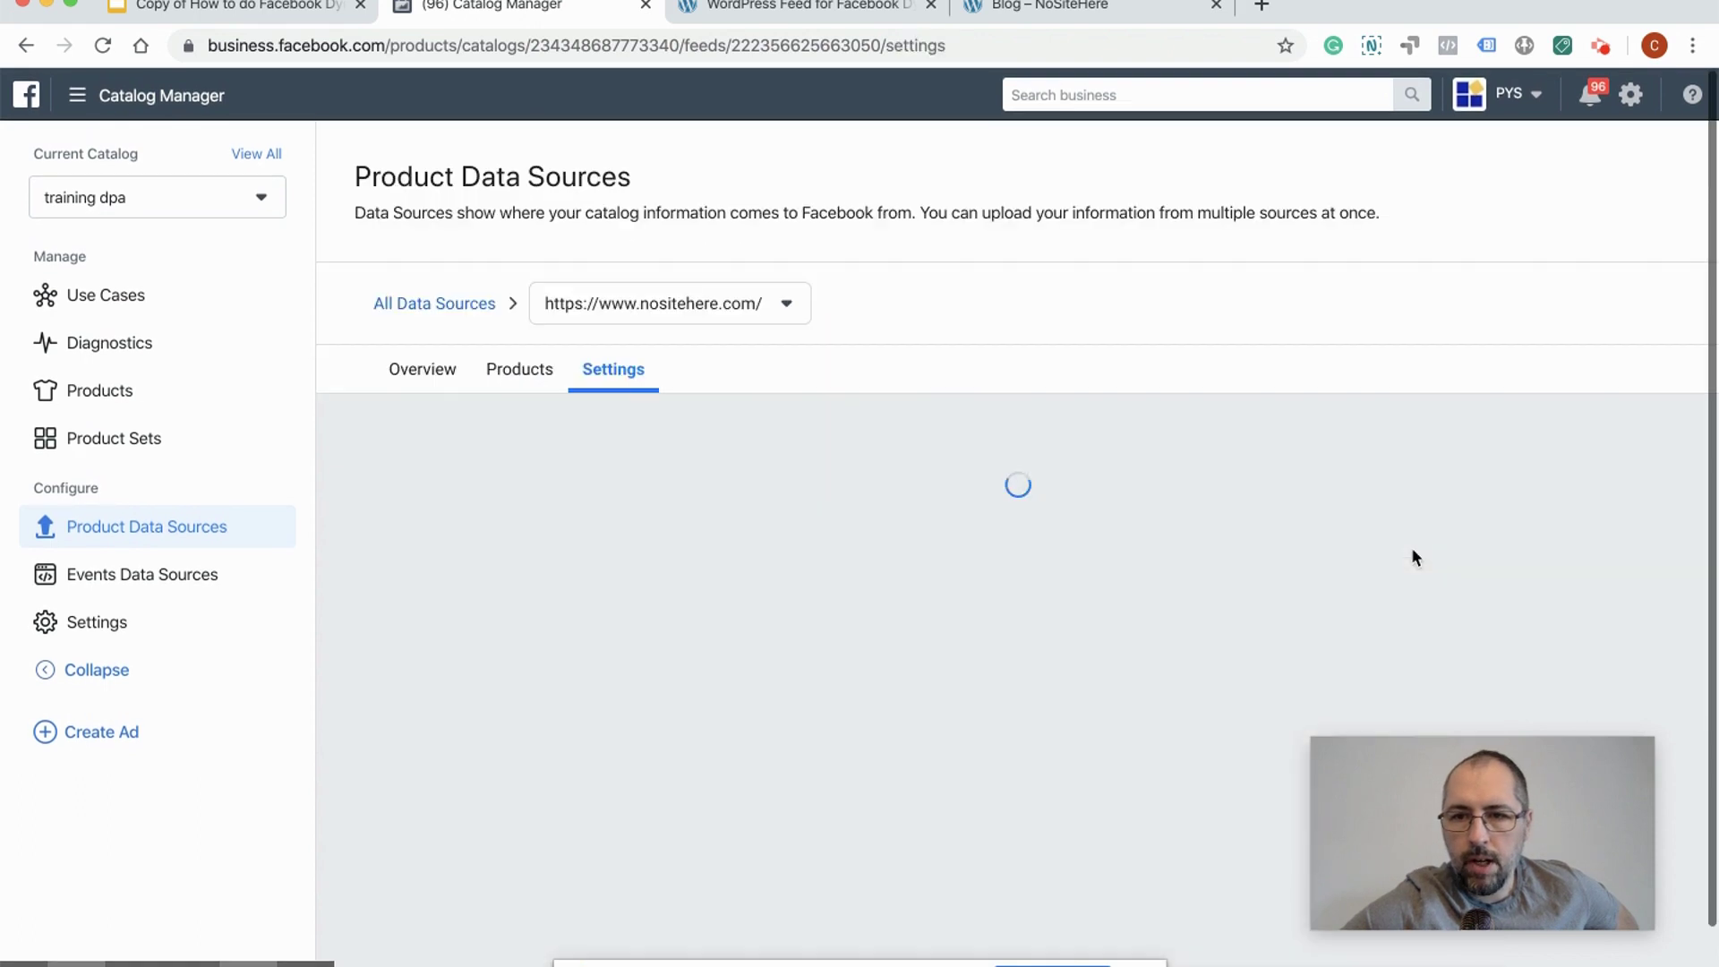
{"action": "scroll", "coordinate": [1137, 678], "scroll_direction": "down", "scroll_amount": 4}
{"action": "scroll", "coordinate": [1137, 678], "scroll_direction": "down", "scroll_amount": 2}
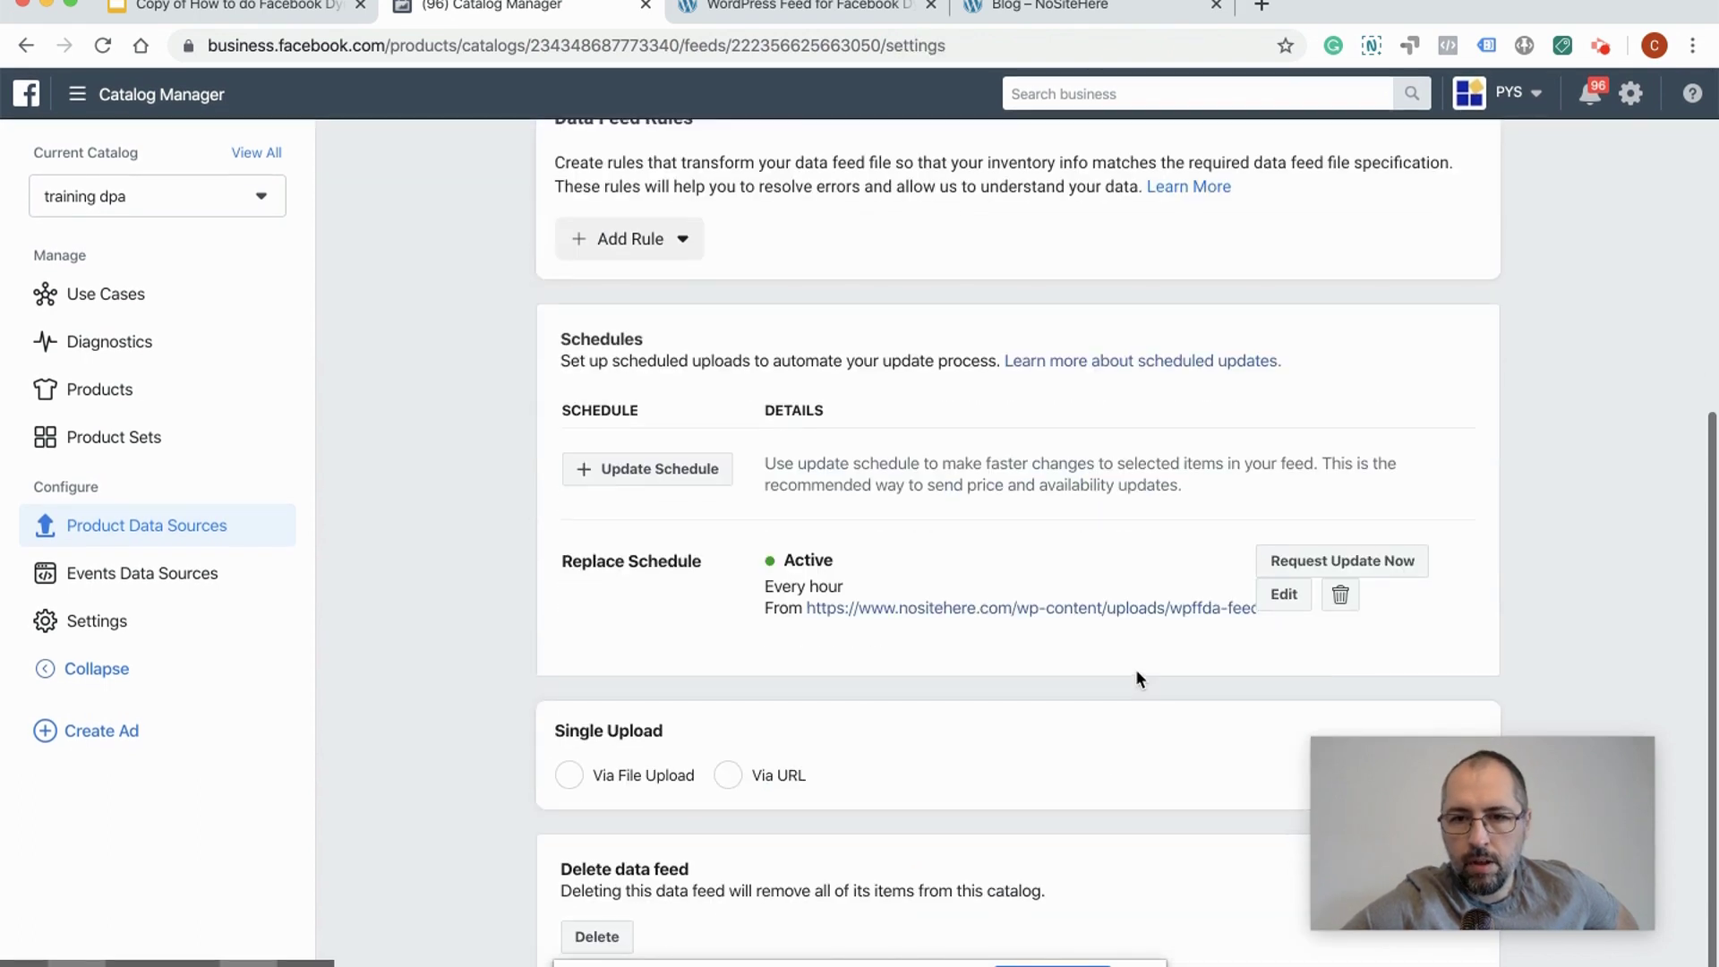
{"action": "left_click", "coordinate": [1340, 601]}
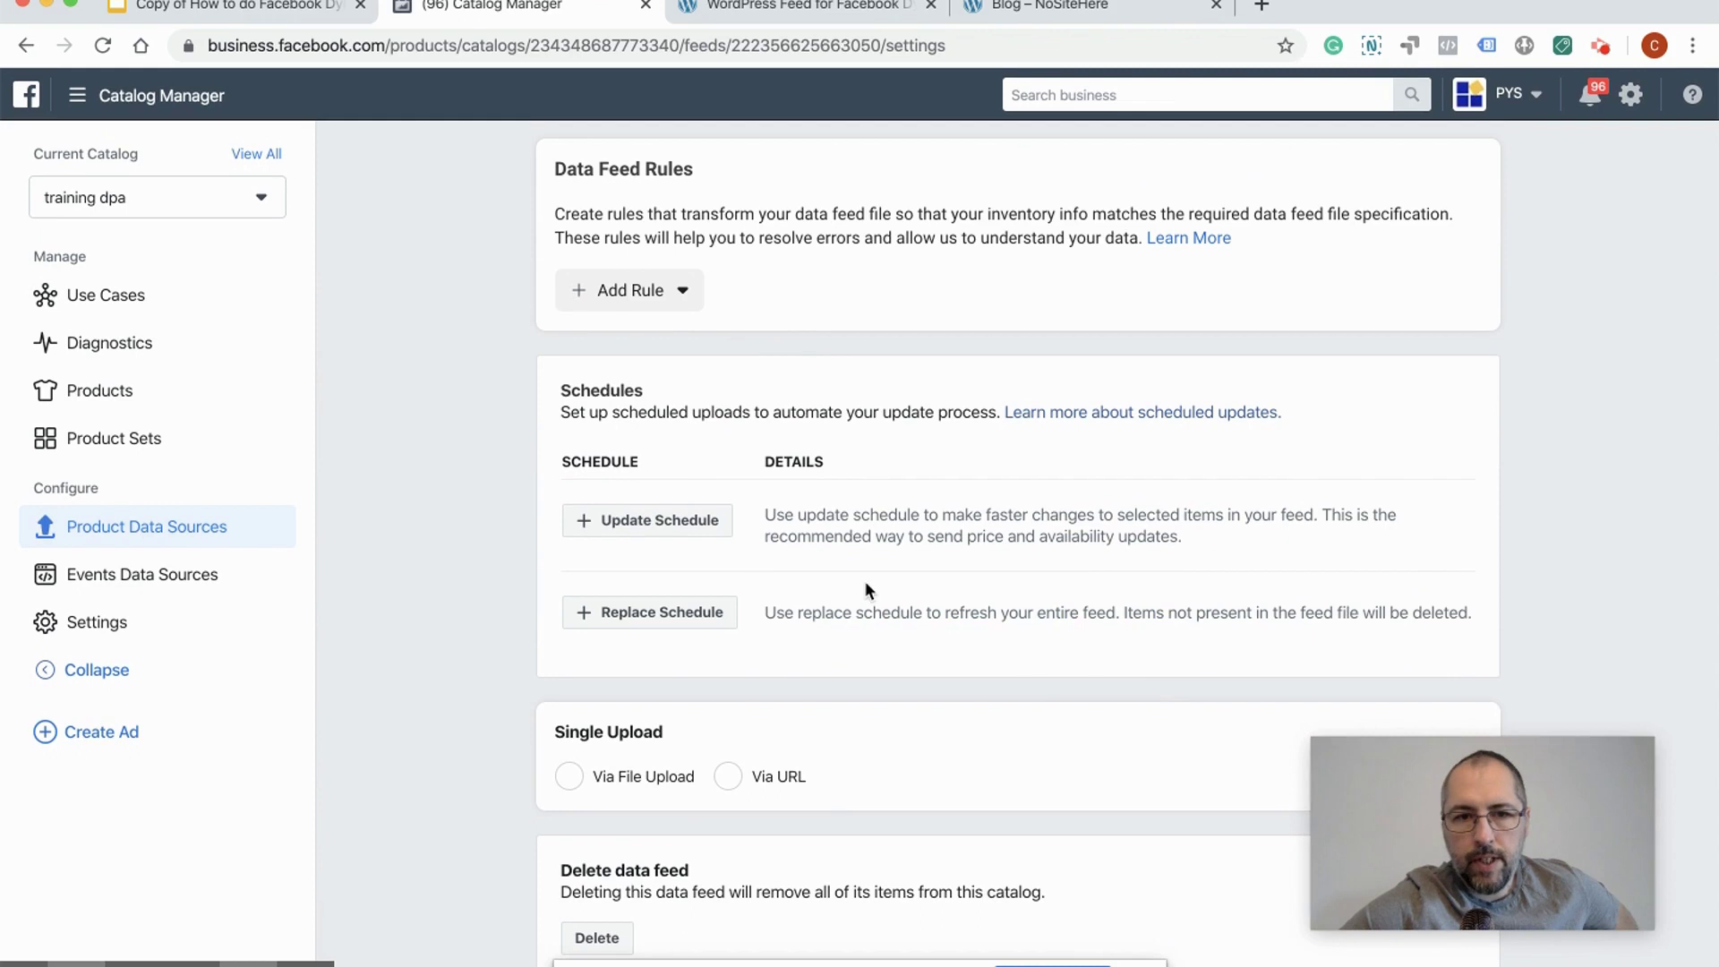
{"action": "left_click", "coordinate": [702, 612]}
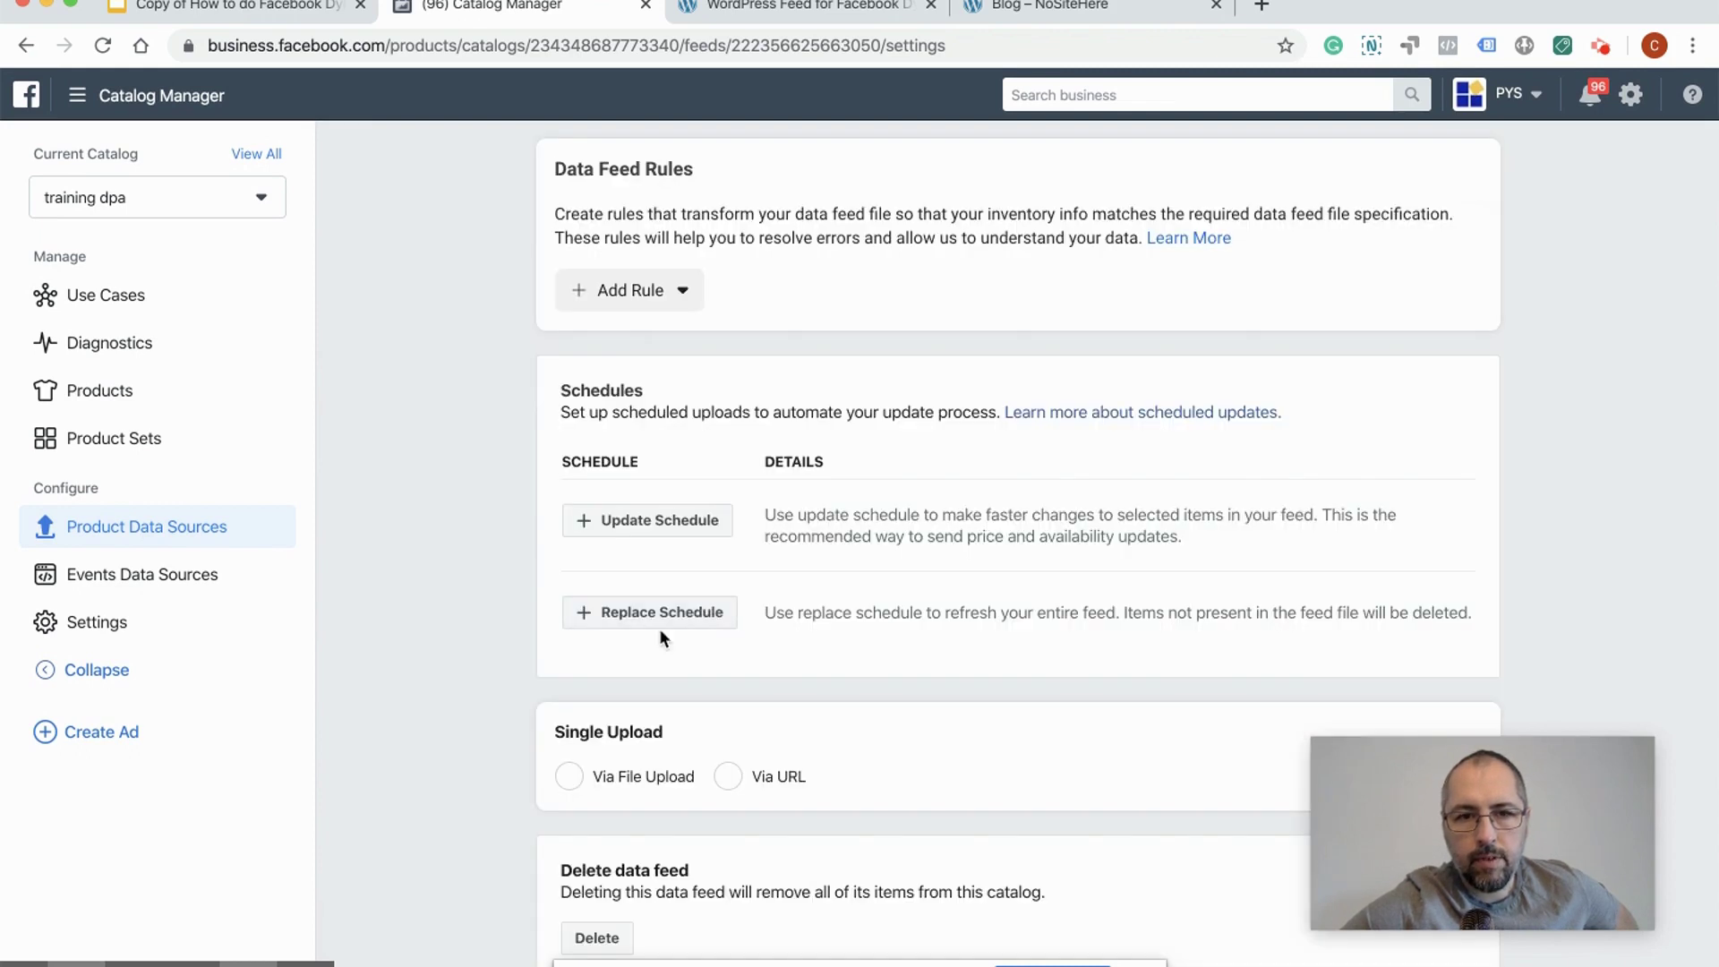
{"action": "left_click", "coordinate": [682, 612]}
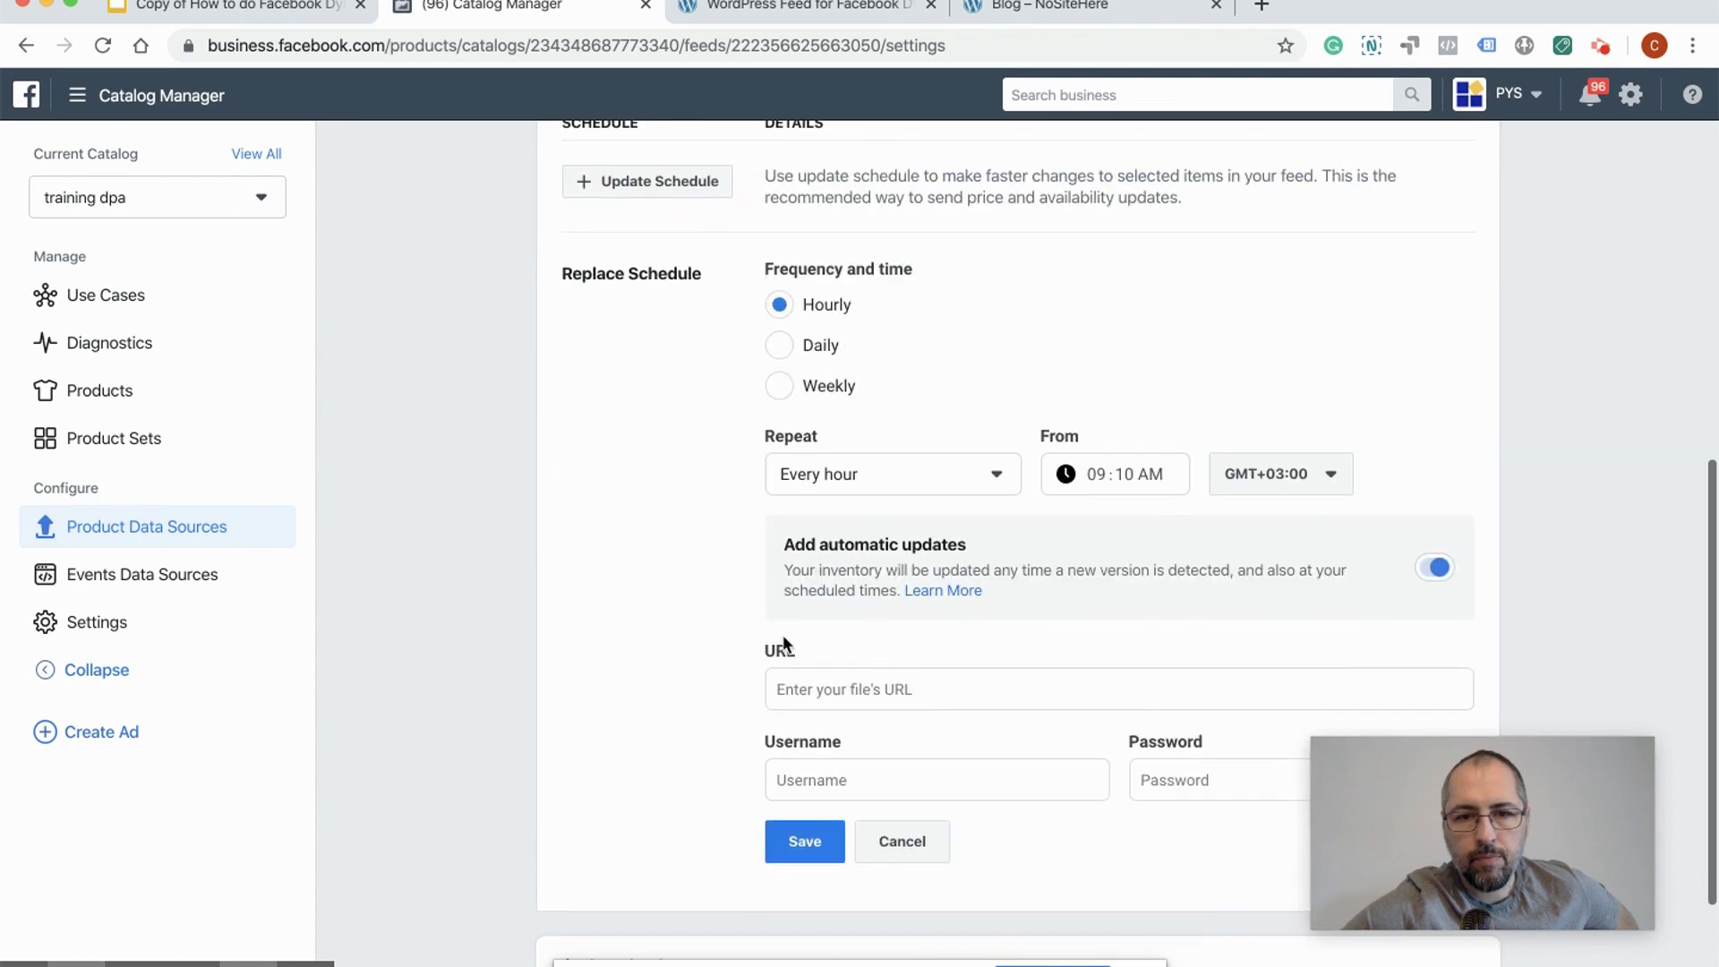
{"action": "left_click", "coordinate": [889, 688]}
{"action": "right_click", "coordinate": [891, 687]}
{"action": "left_click", "coordinate": [956, 775]}
{"action": "scroll", "coordinate": [1557, 614], "scroll_direction": "down", "scroll_amount": 3}
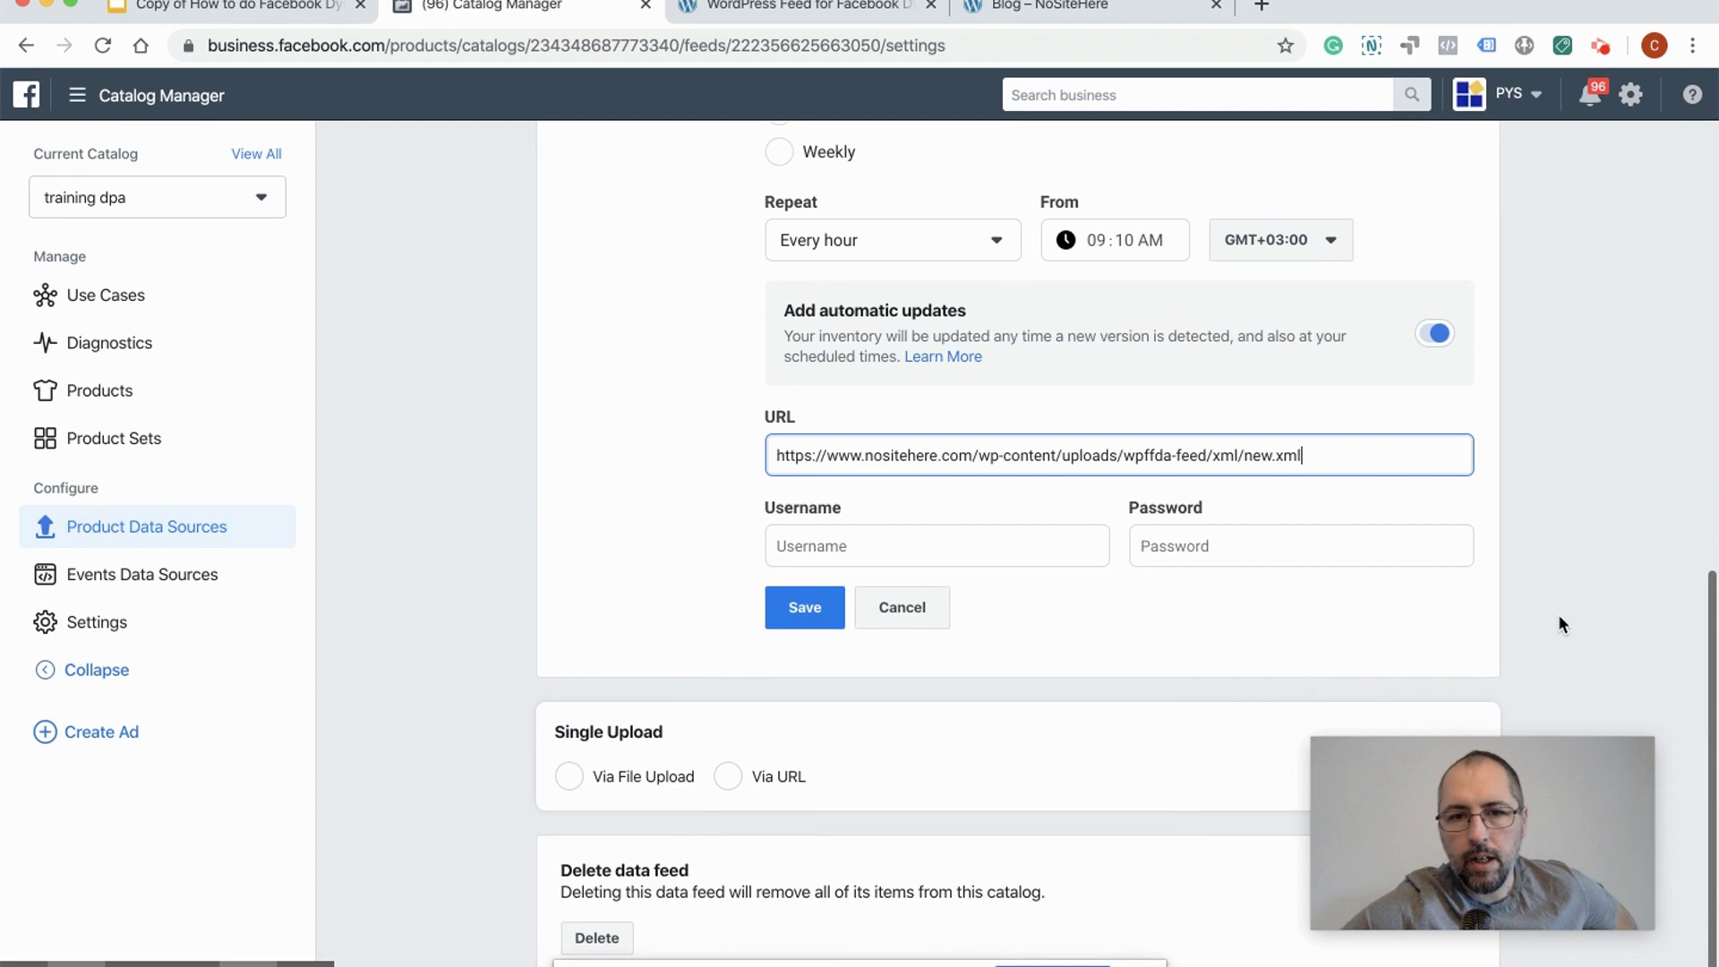
{"action": "left_click", "coordinate": [804, 607]}
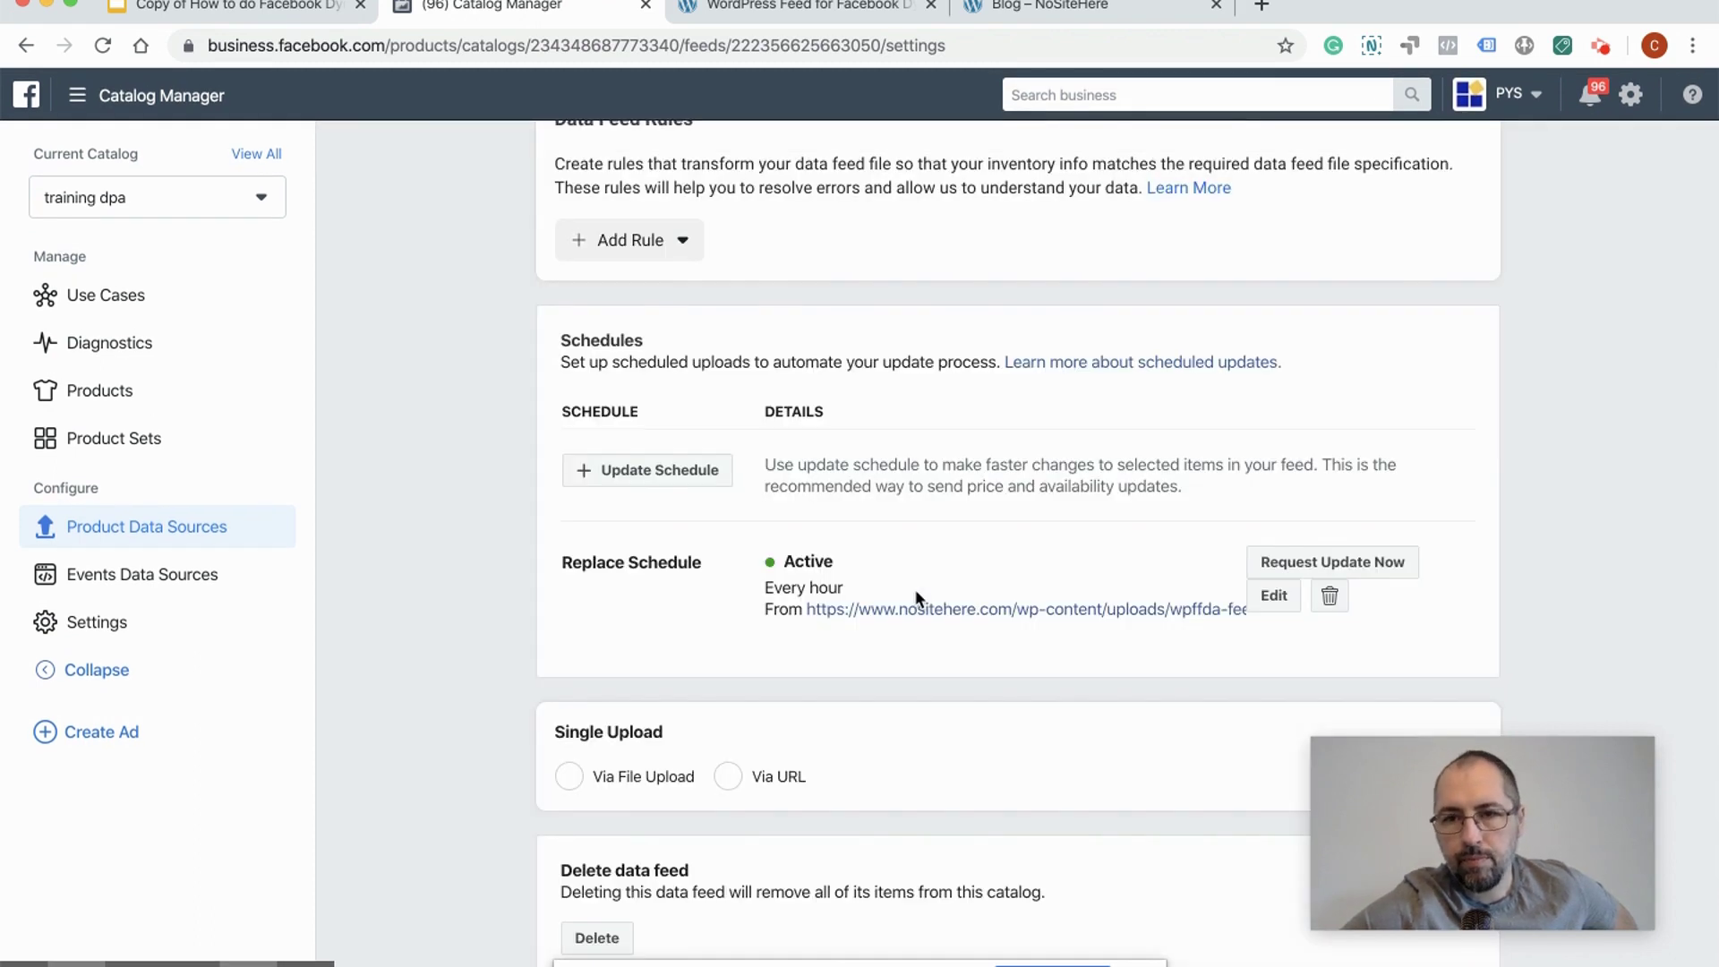
{"action": "left_click", "coordinate": [1271, 562]}
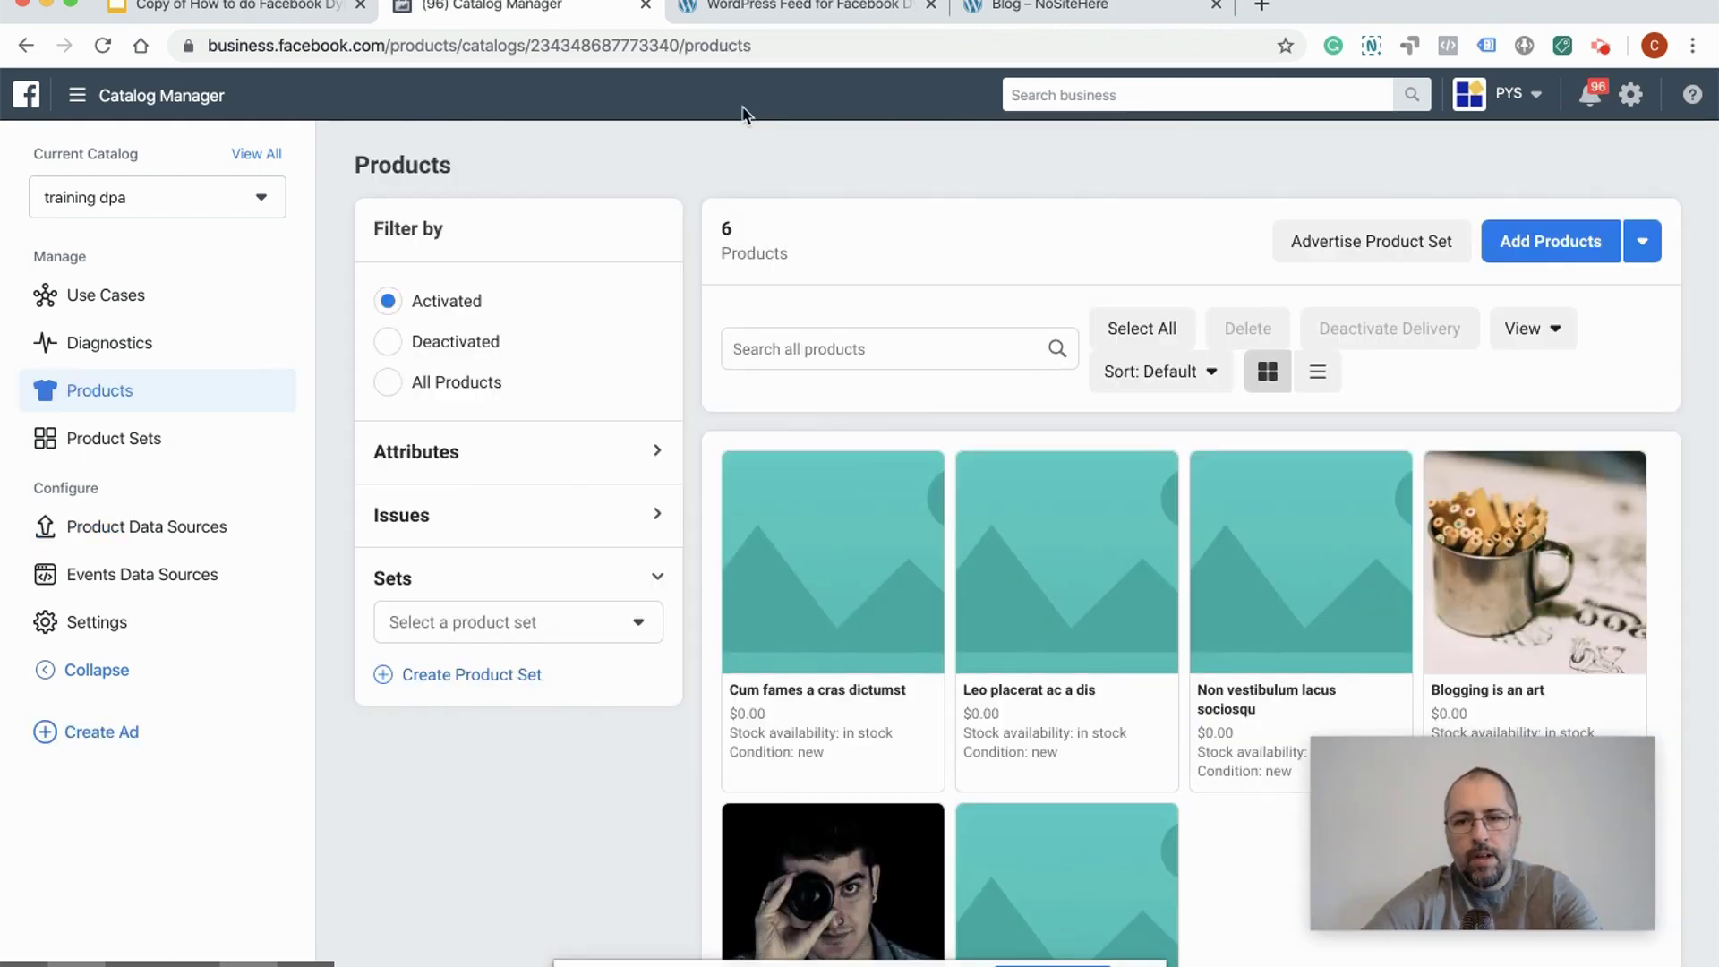
Step: Inspect the details of the "My best title" product in the catalog, checking its description, and close them
{"action": "scroll", "coordinate": [650, 708], "scroll_direction": "down", "scroll_amount": 3}
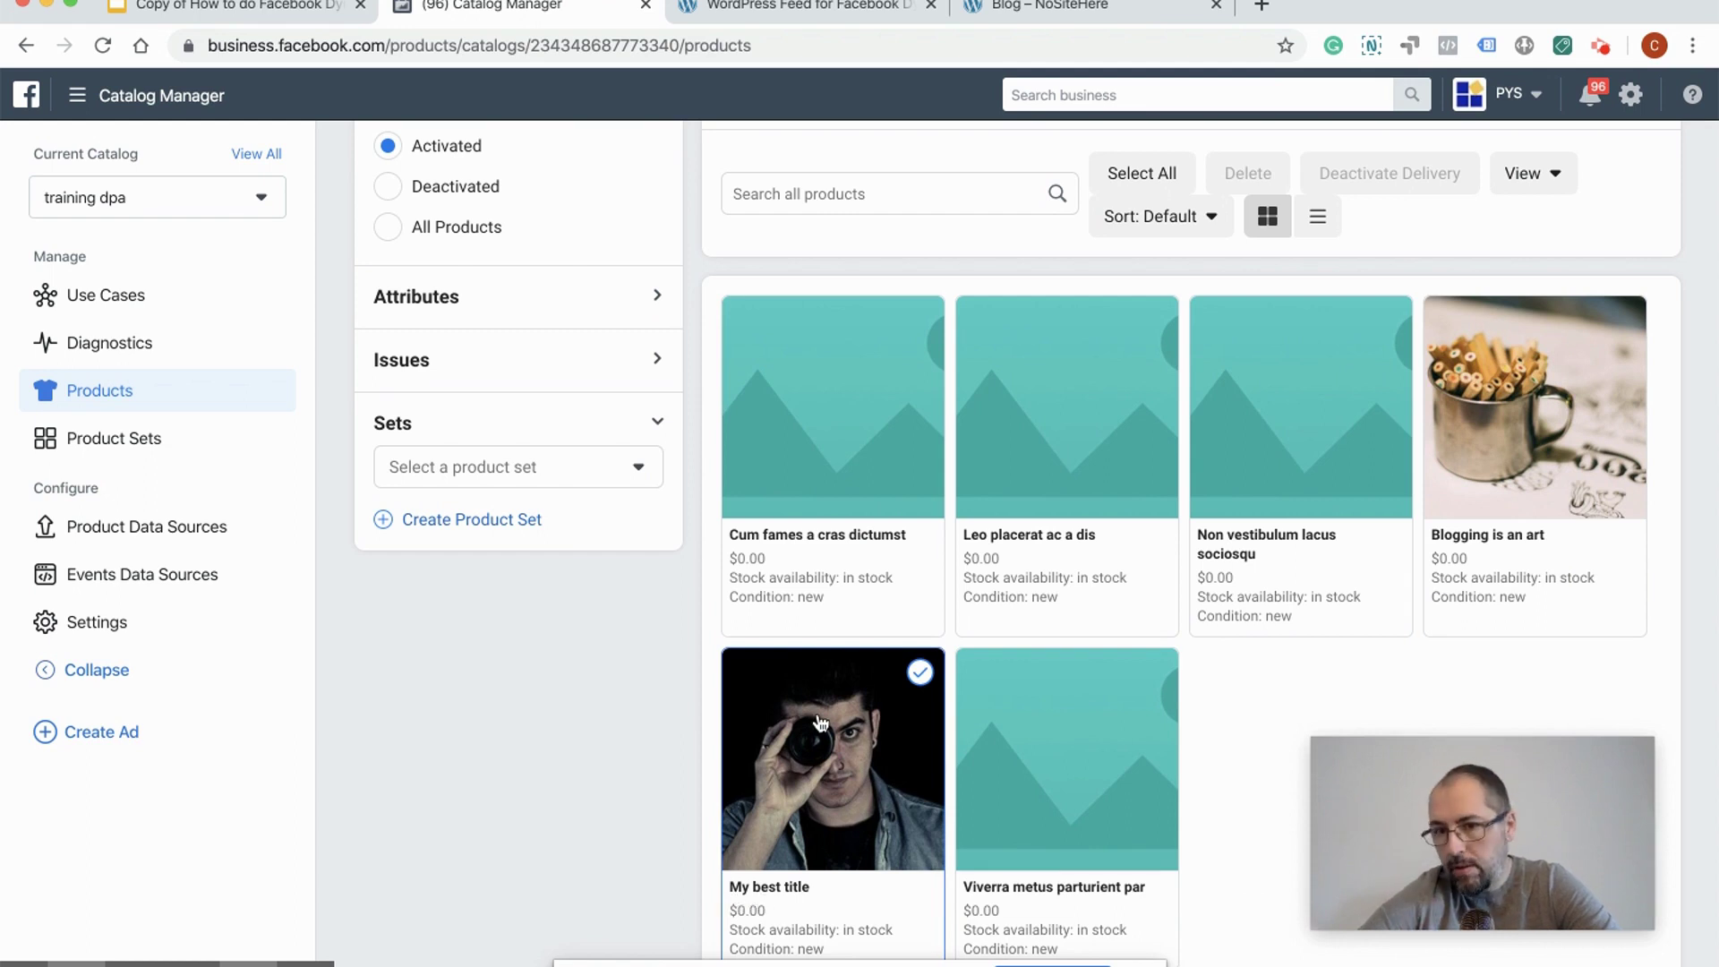
{"action": "left_click", "coordinate": [855, 743]}
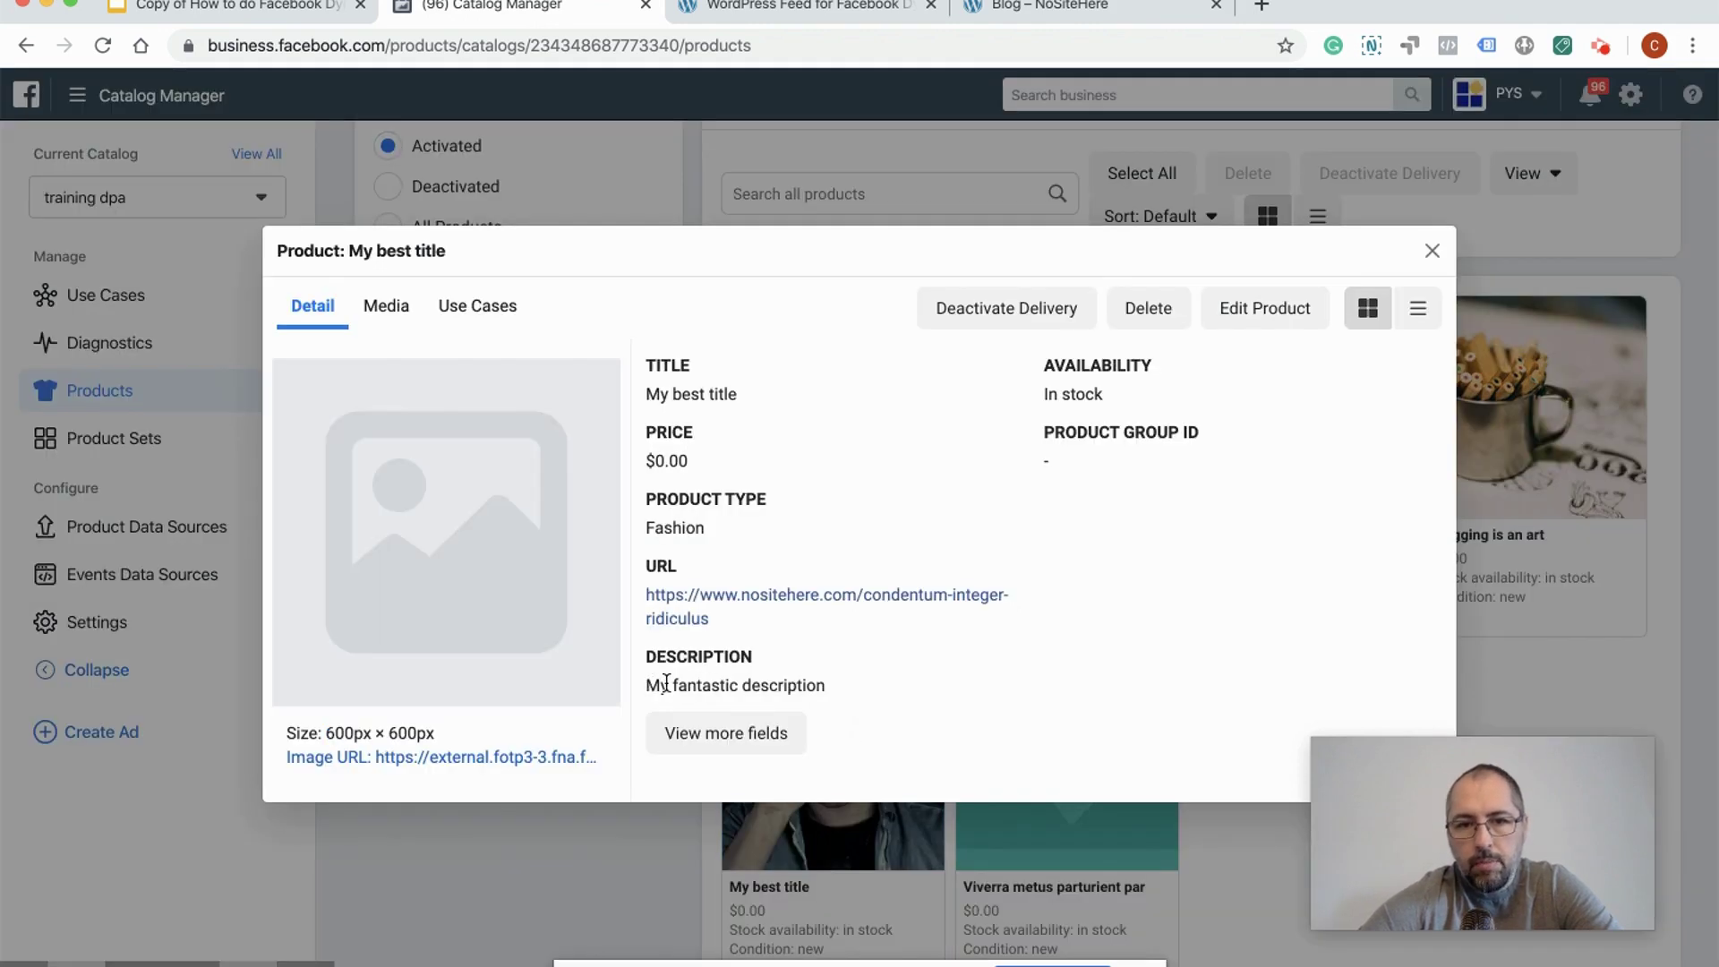
{"action": "left_click_drag", "start_coordinate": [646, 684], "coordinate": [829, 685]}
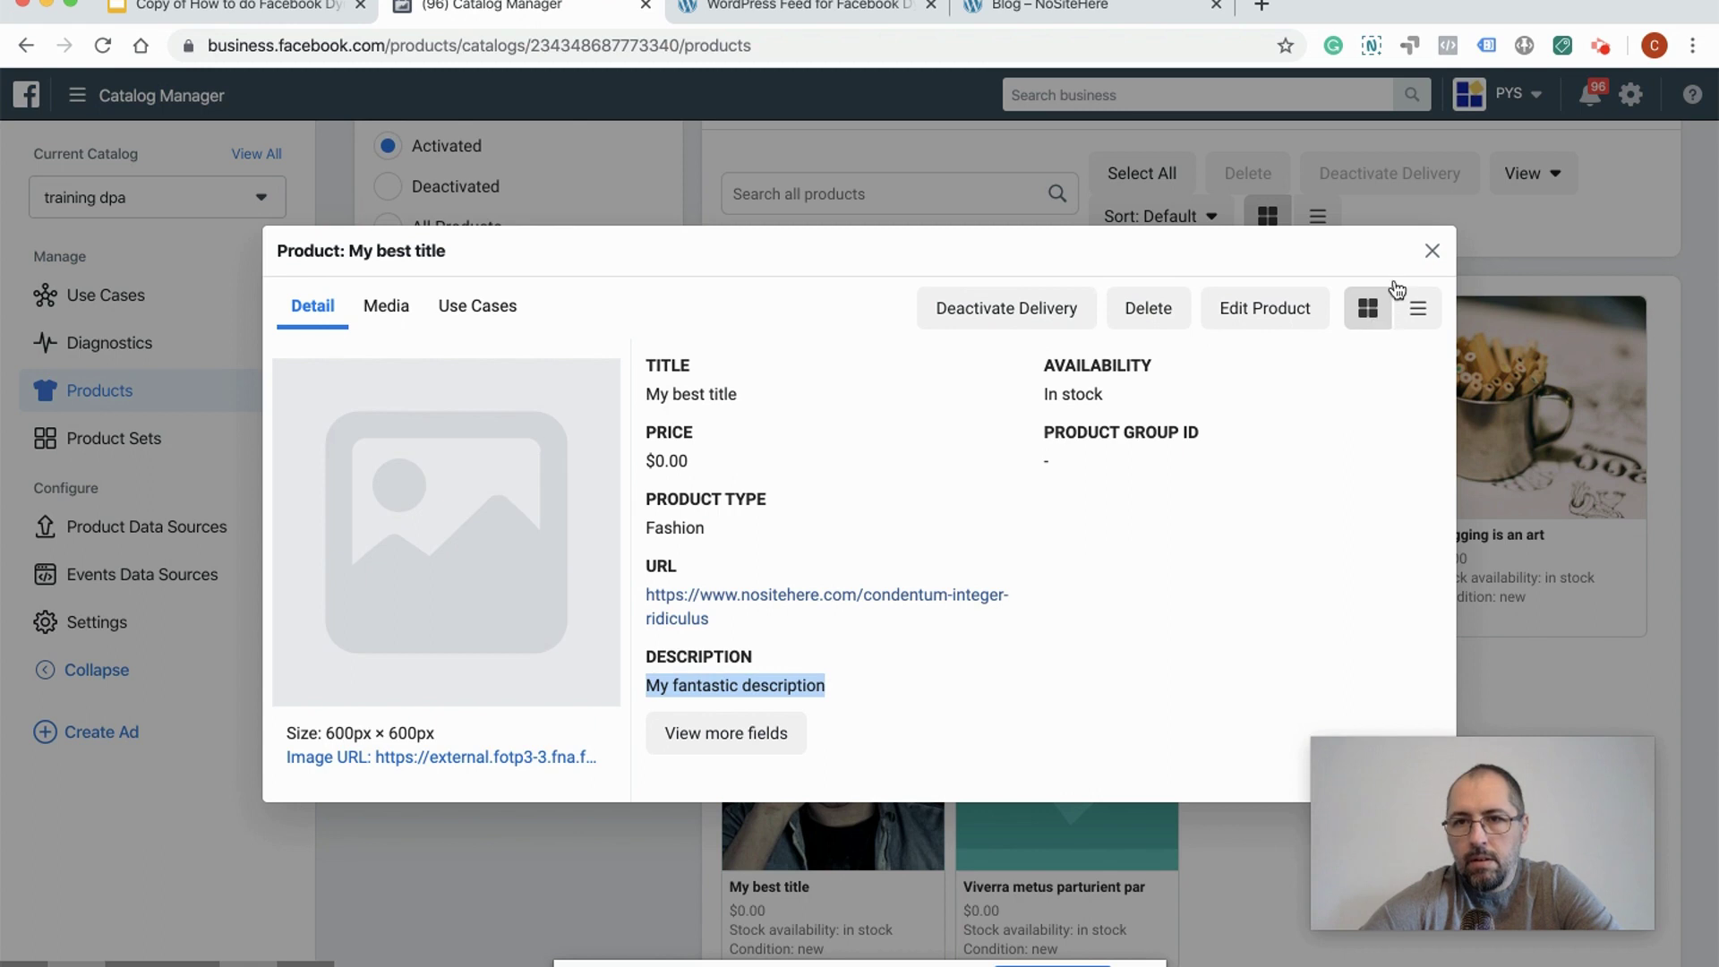
{"action": "left_click", "coordinate": [1433, 253]}
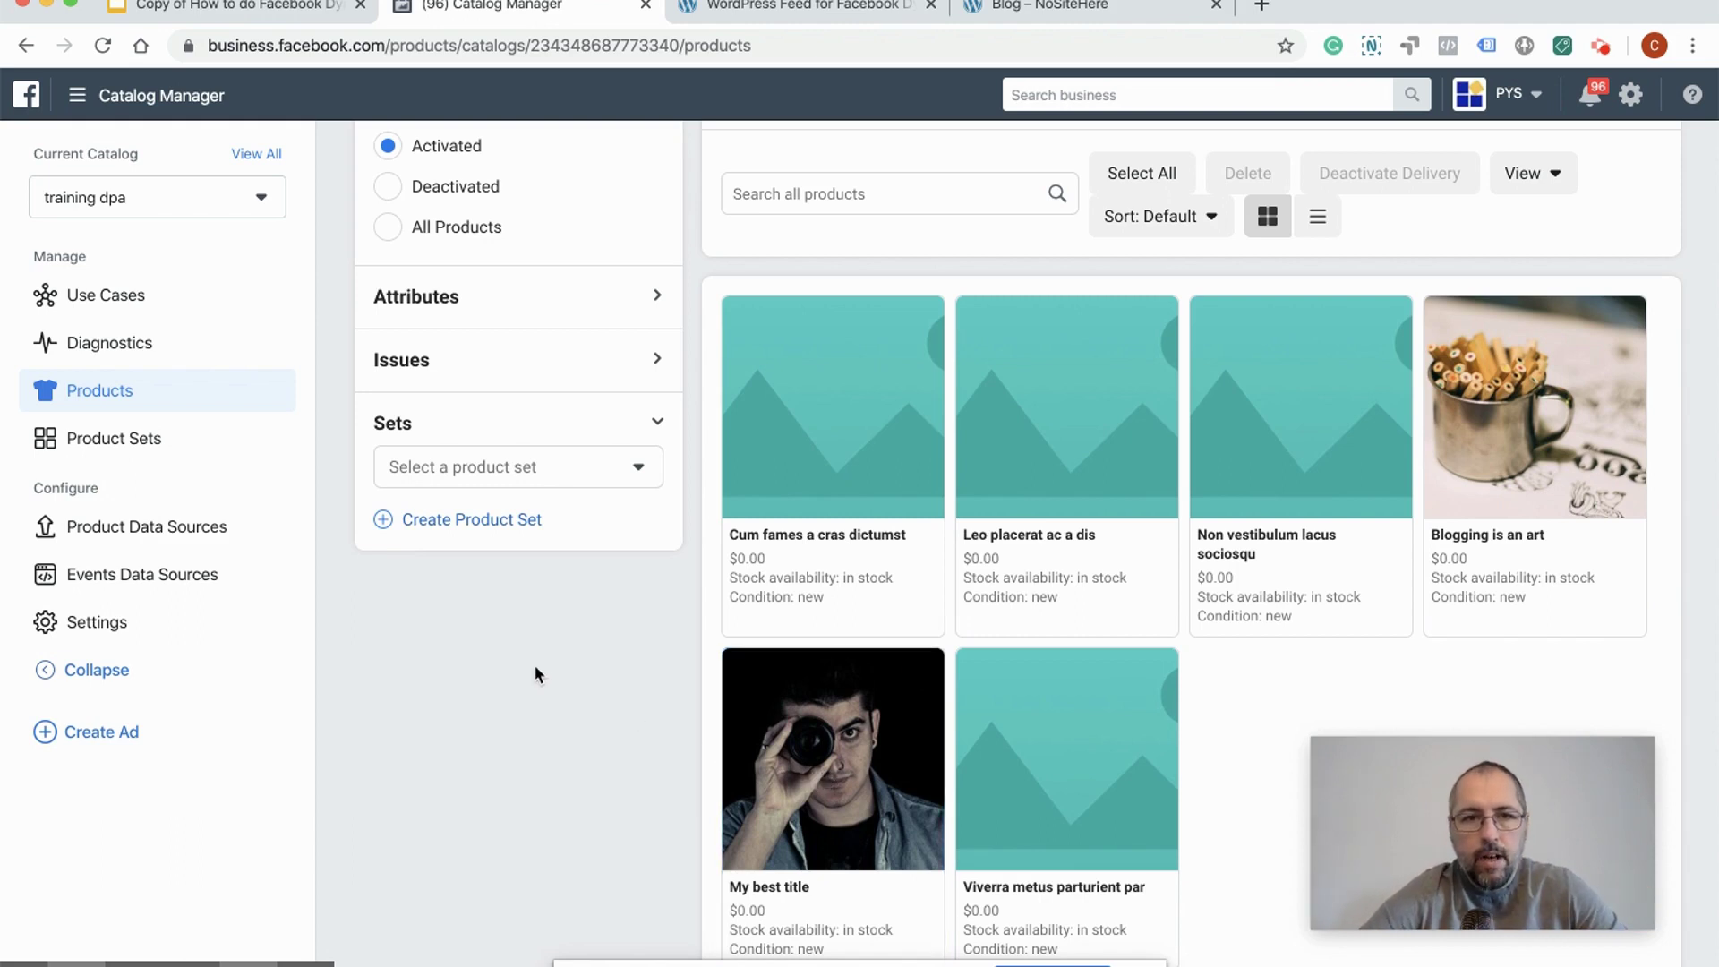
{"action": "scroll", "coordinate": [534, 663], "scroll_direction": "up", "scroll_amount": 2}
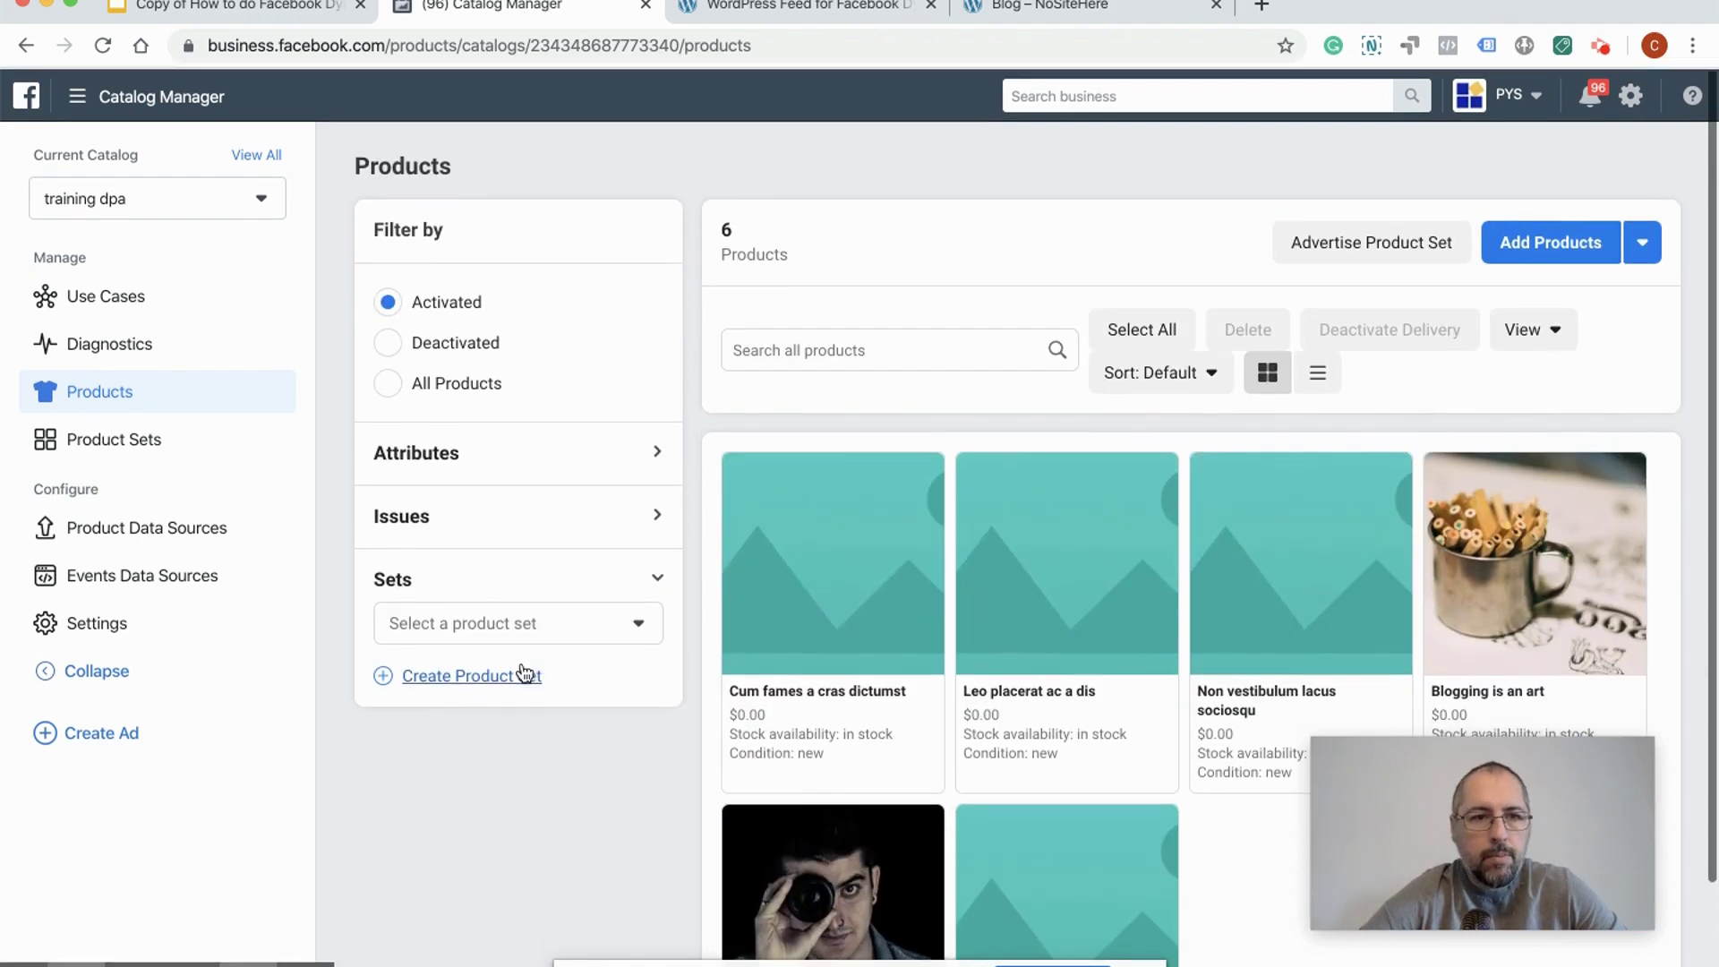
Step: Create a product set named "3 recent" with the rule Custom Label 0 is any of these: recent-post
{"action": "left_click", "coordinate": [95, 437]}
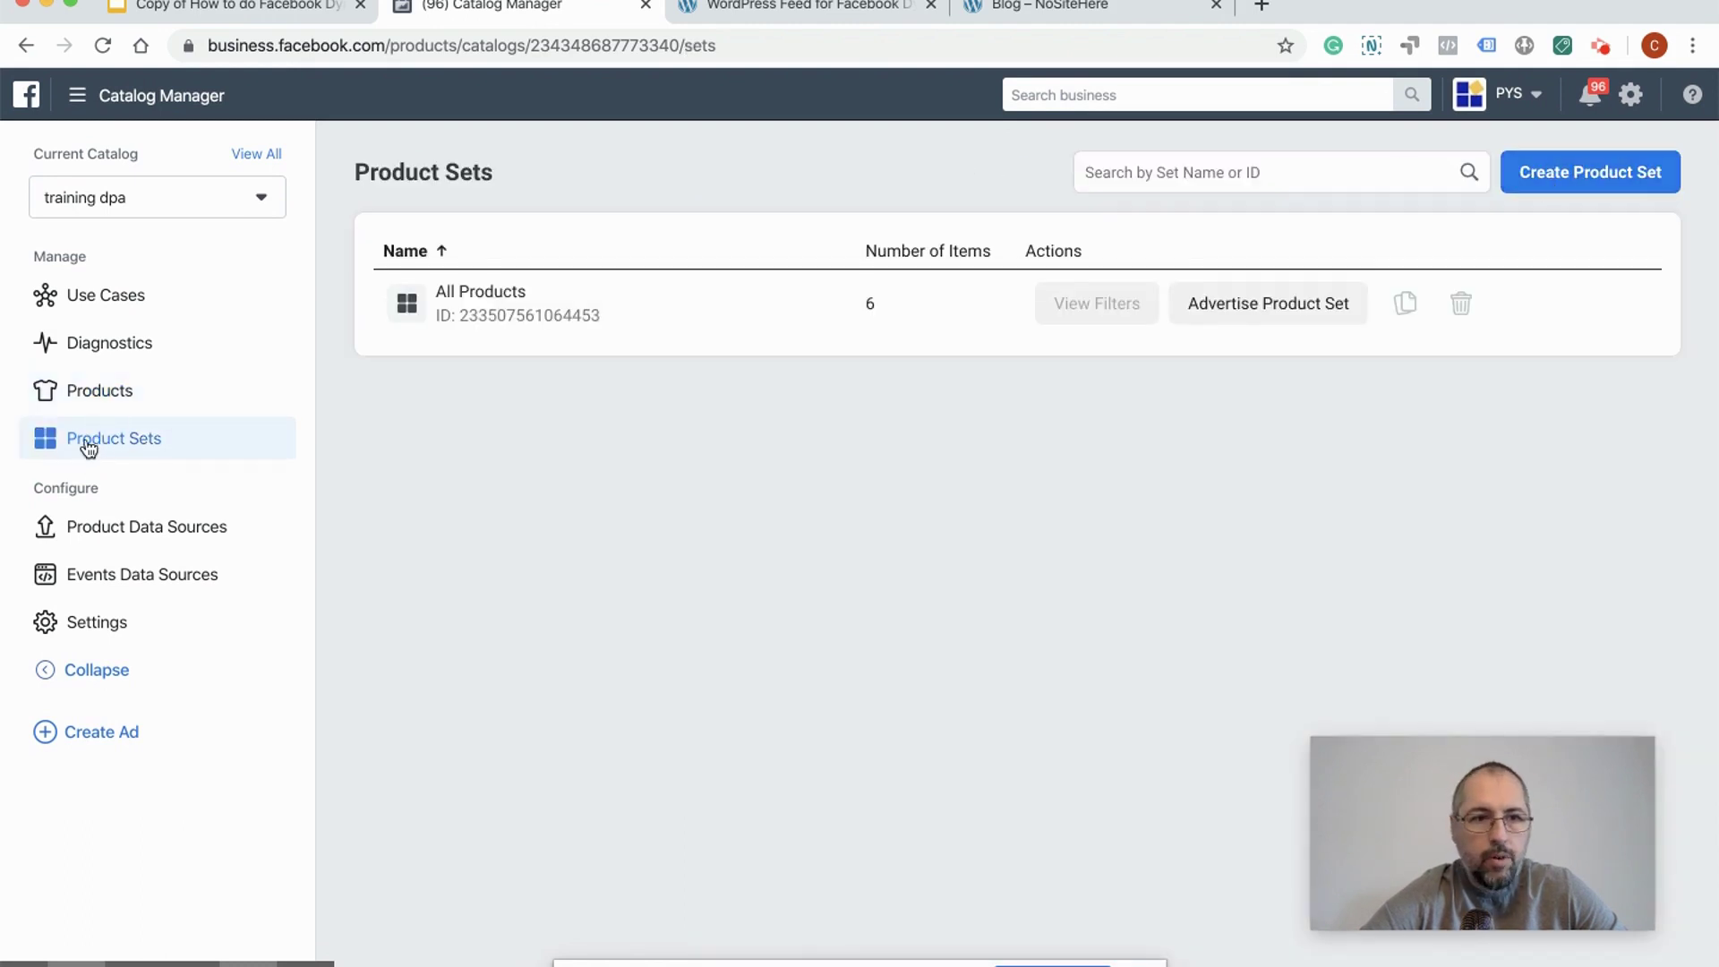
{"action": "left_click", "coordinate": [1625, 174]}
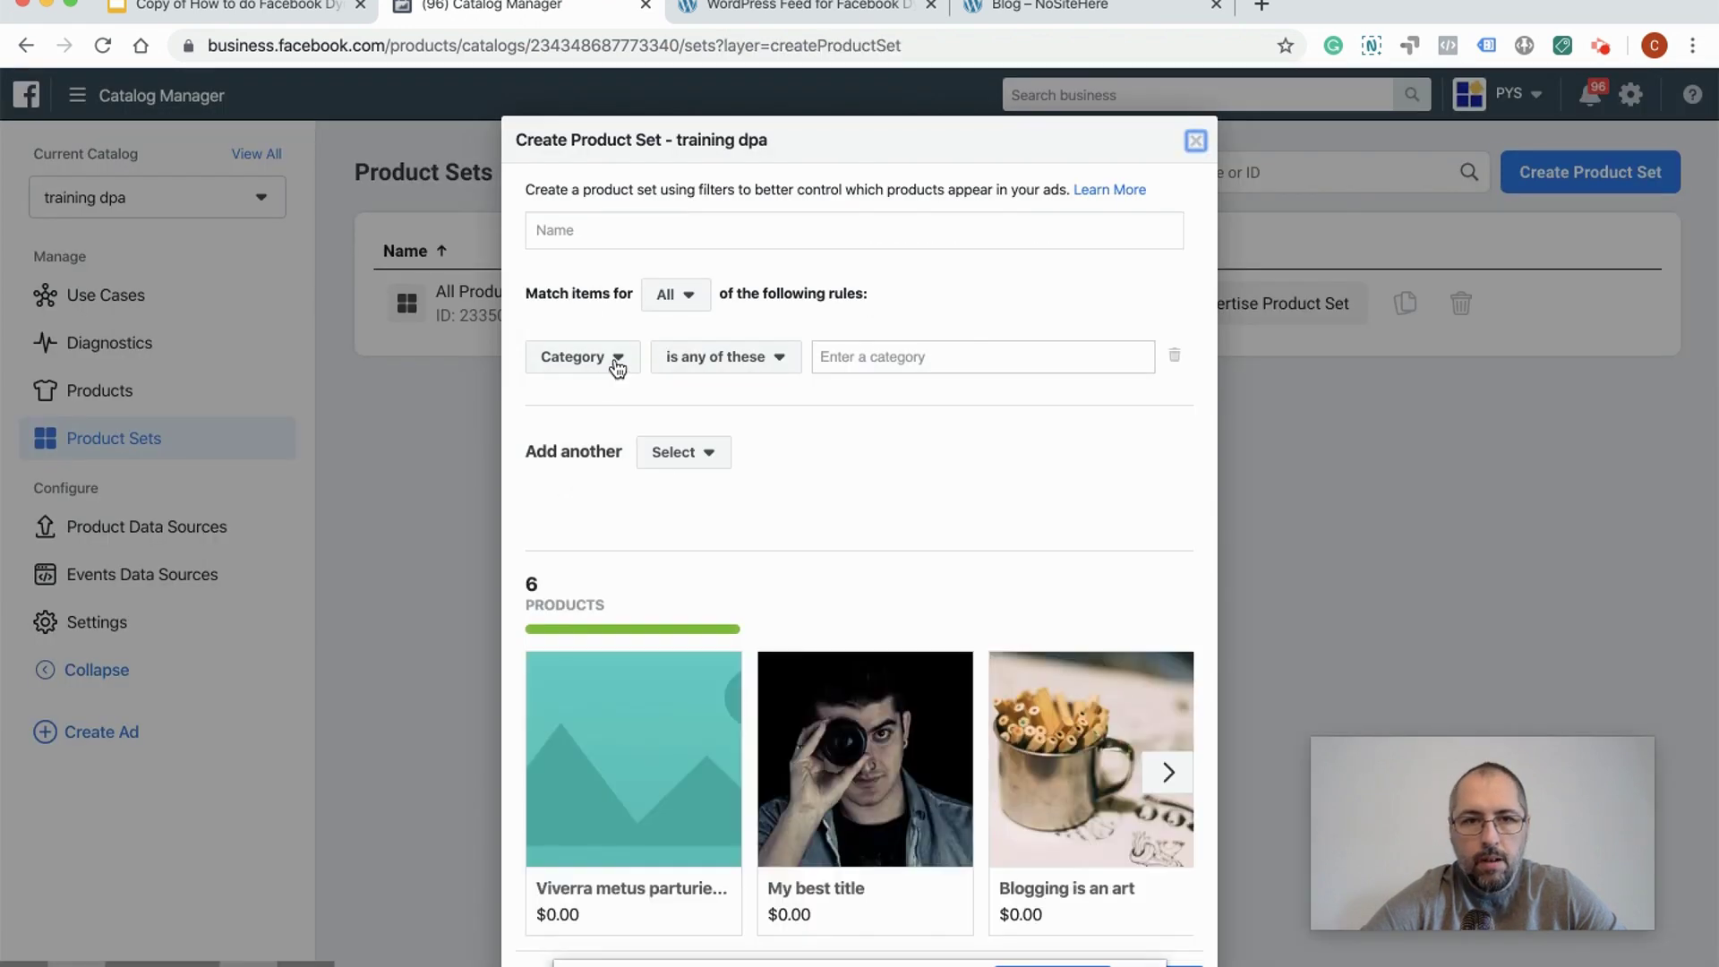
{"action": "left_click", "coordinate": [617, 359]}
{"action": "scroll", "coordinate": [603, 542], "scroll_direction": "down", "scroll_amount": 5}
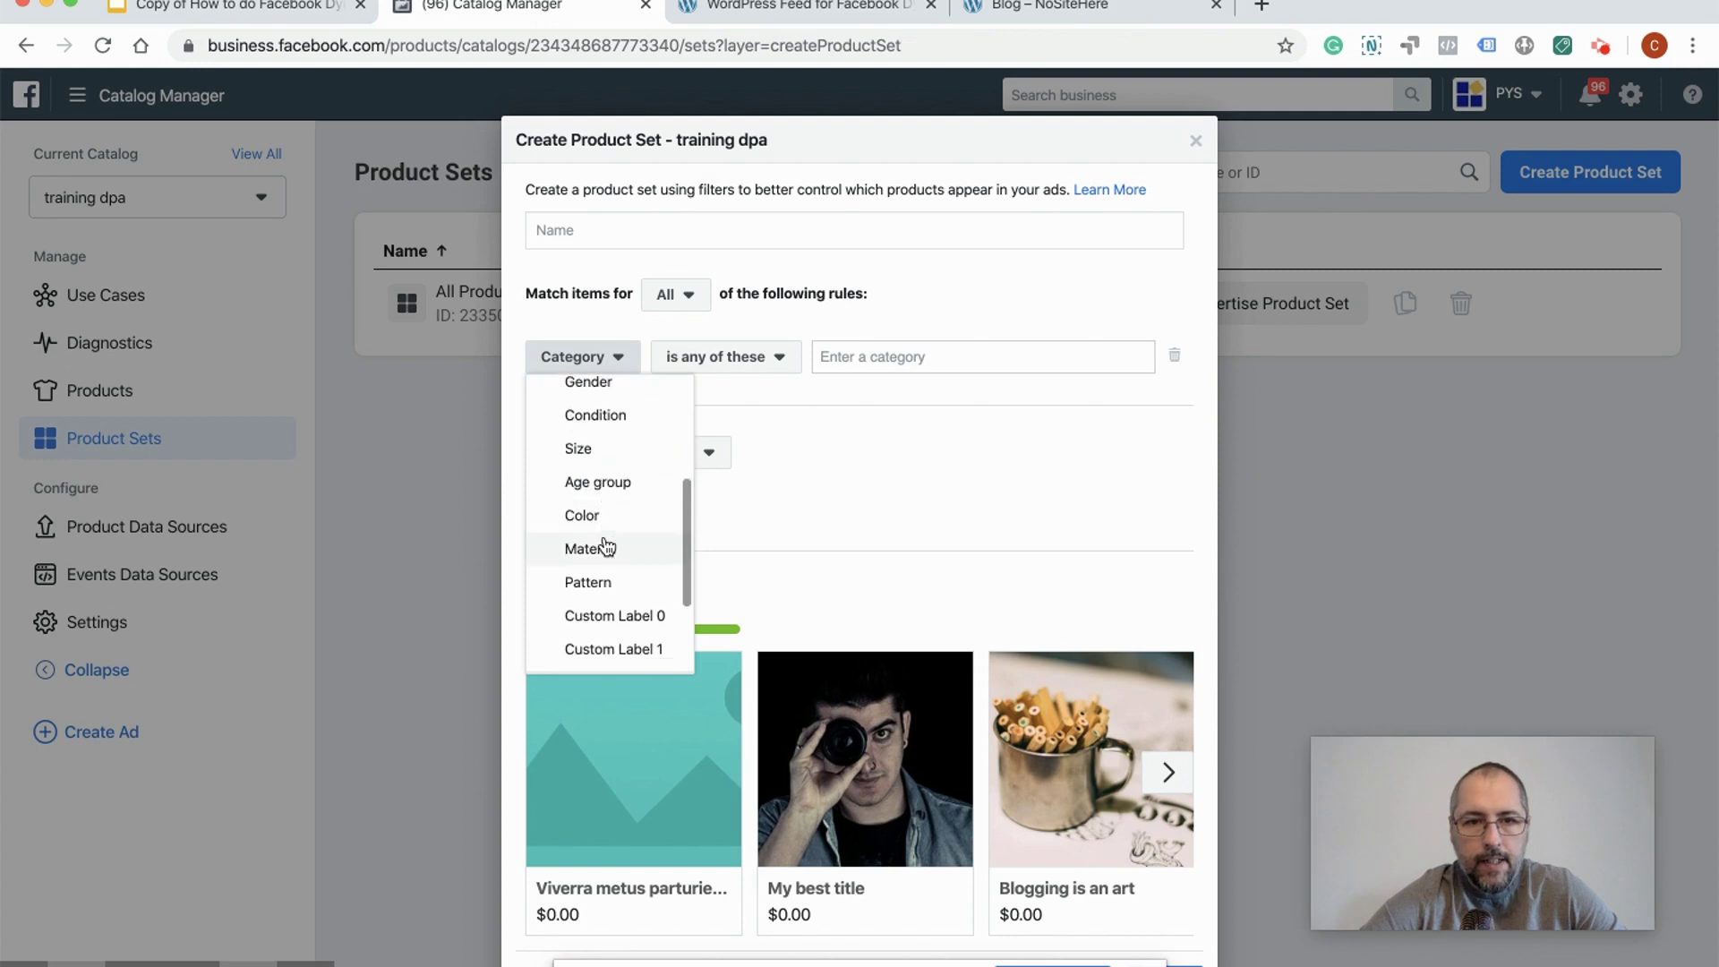
{"action": "left_click", "coordinate": [627, 518]}
{"action": "left_click", "coordinate": [972, 356]}
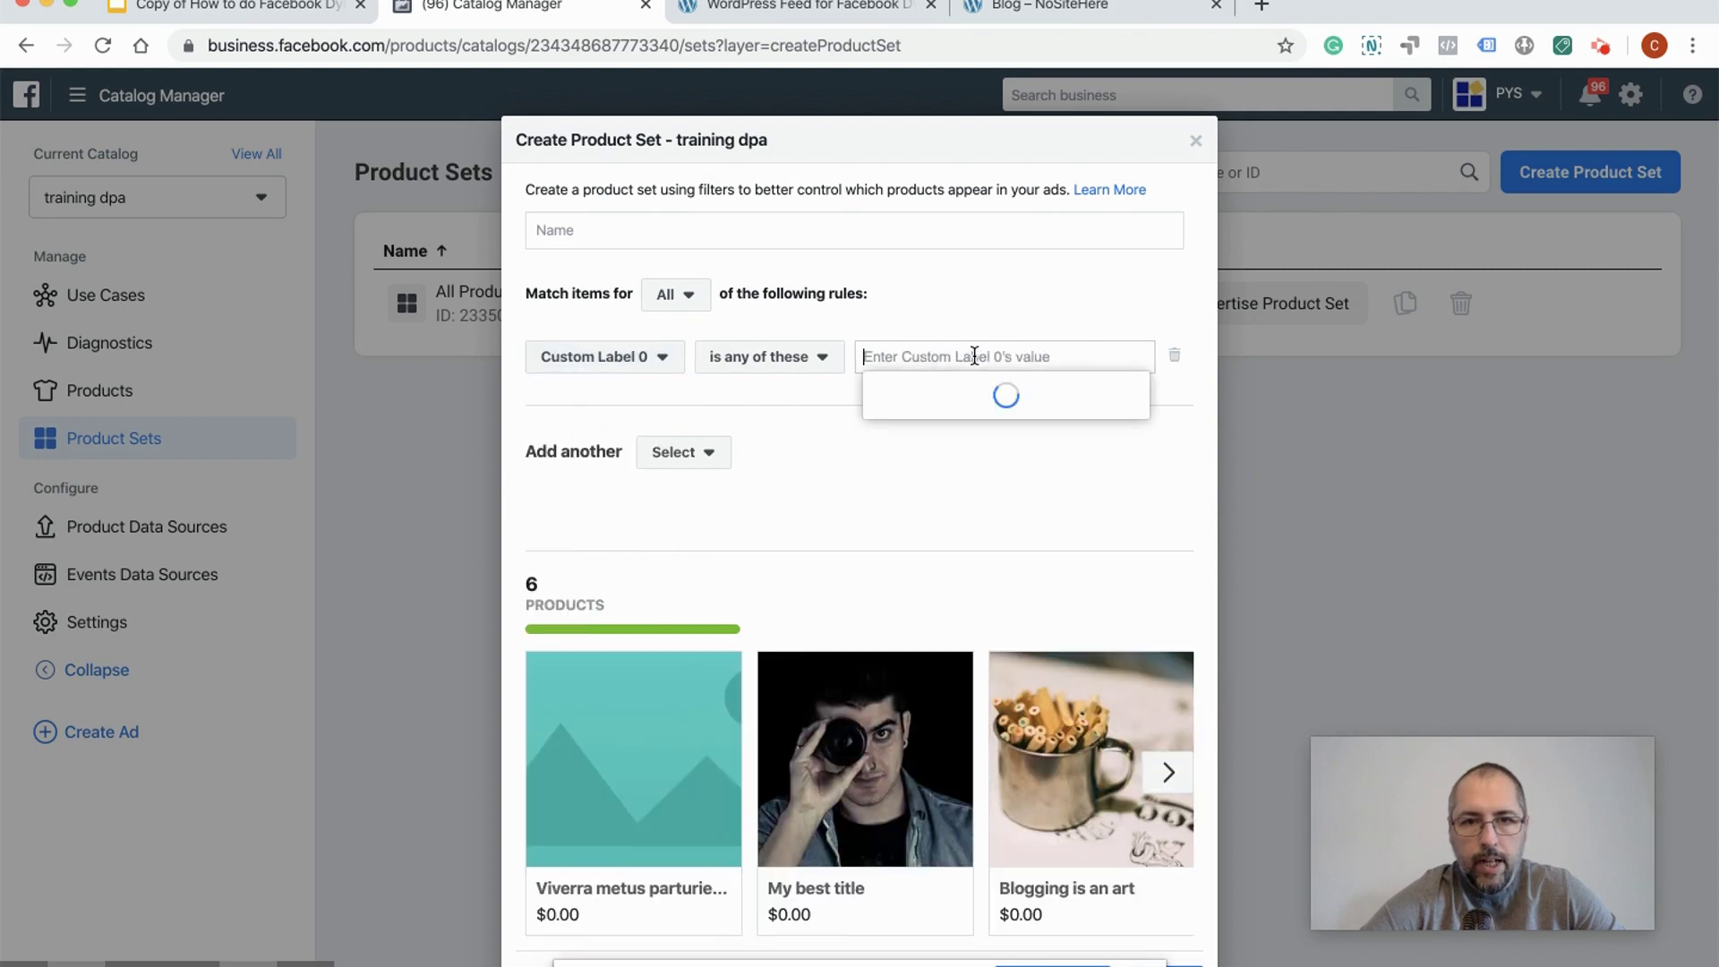
{"action": "type", "text": "recent"}
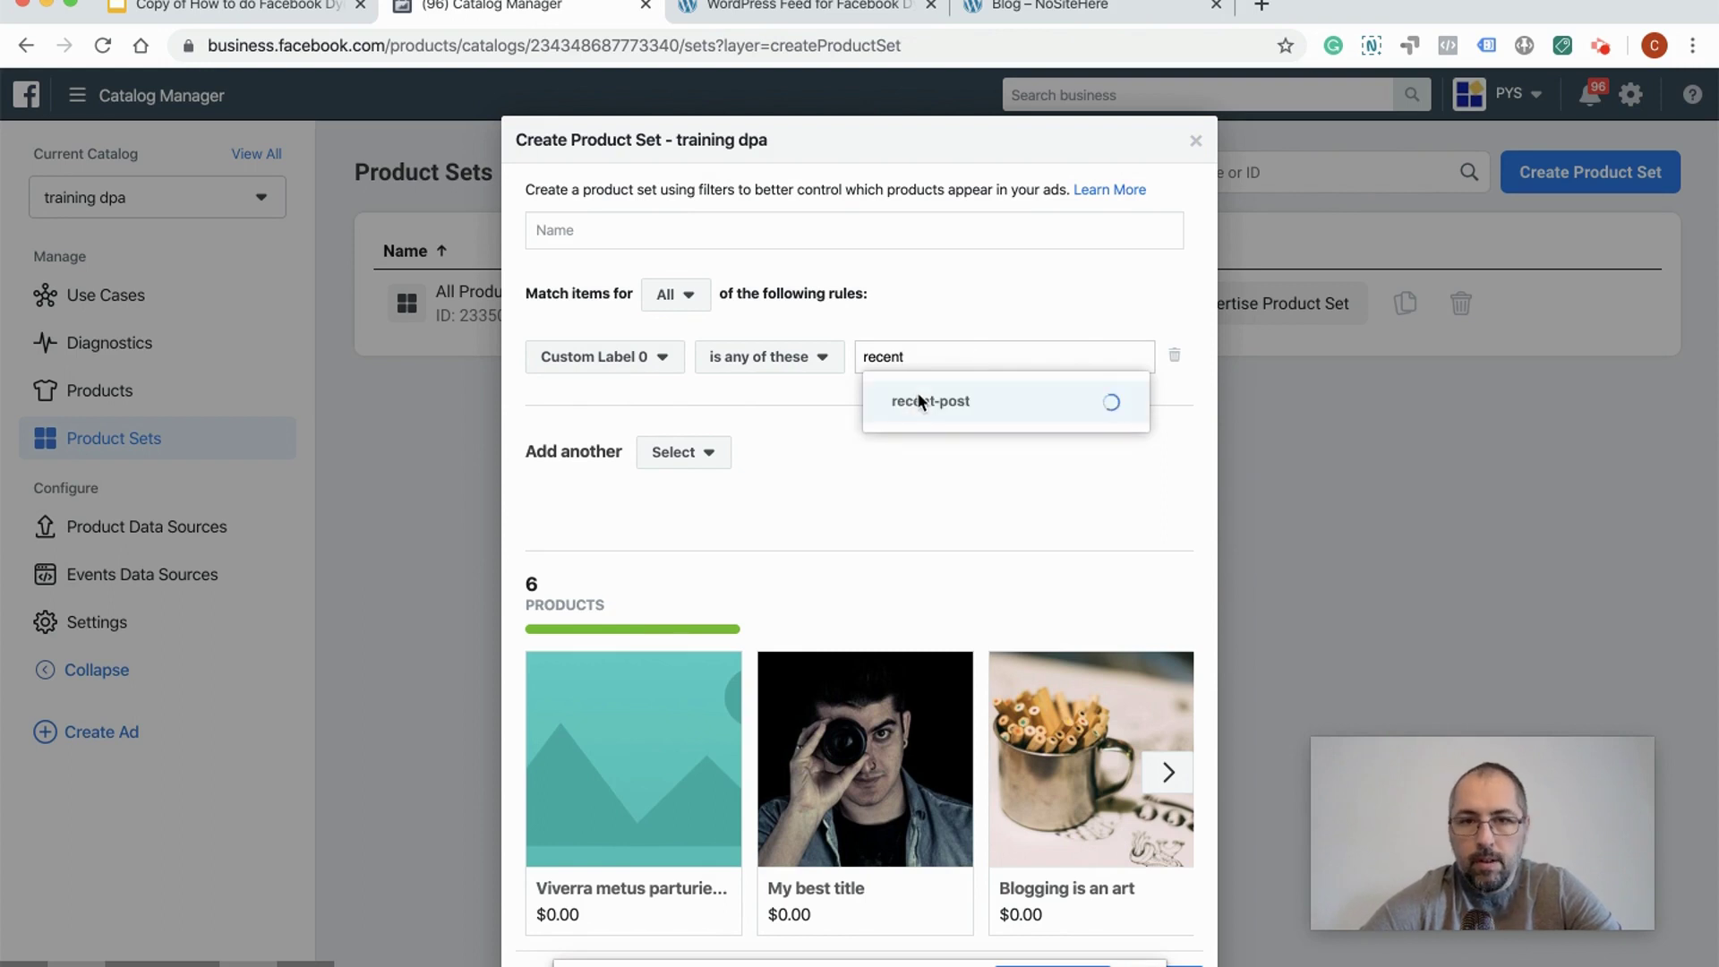
{"action": "left_click", "coordinate": [917, 392]}
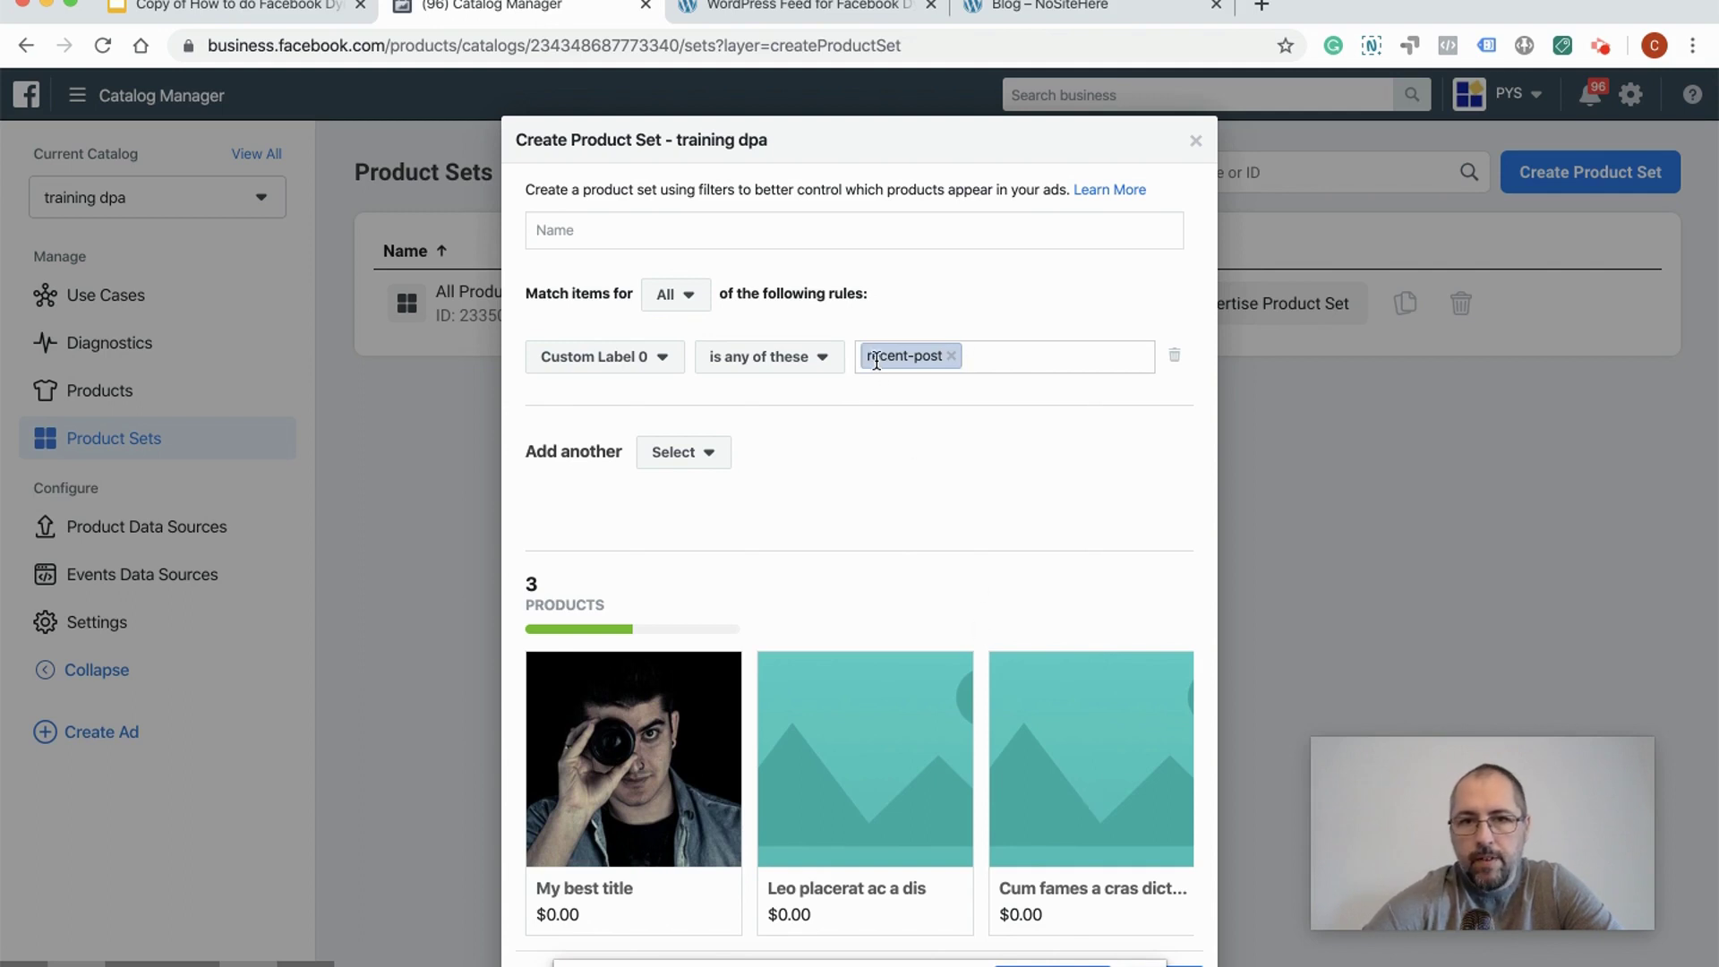
{"action": "left_click", "coordinate": [1182, 963]}
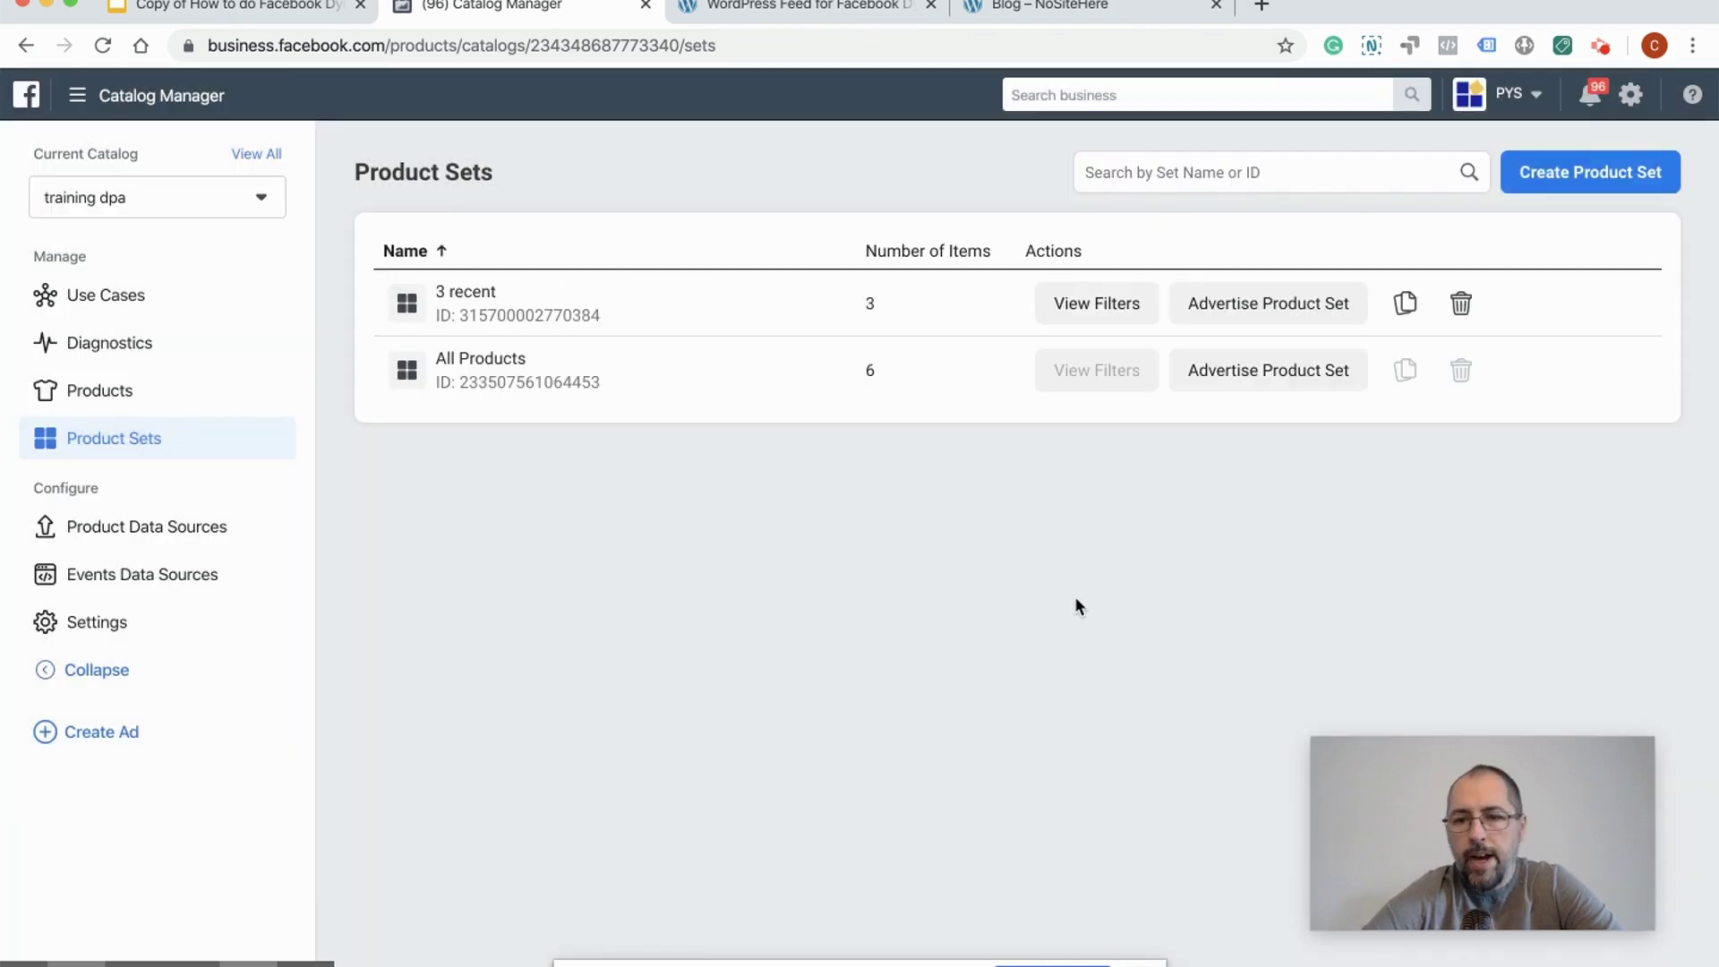
Step: Return to the catalog's product list and look through the products
{"action": "left_click", "coordinate": [135, 387]}
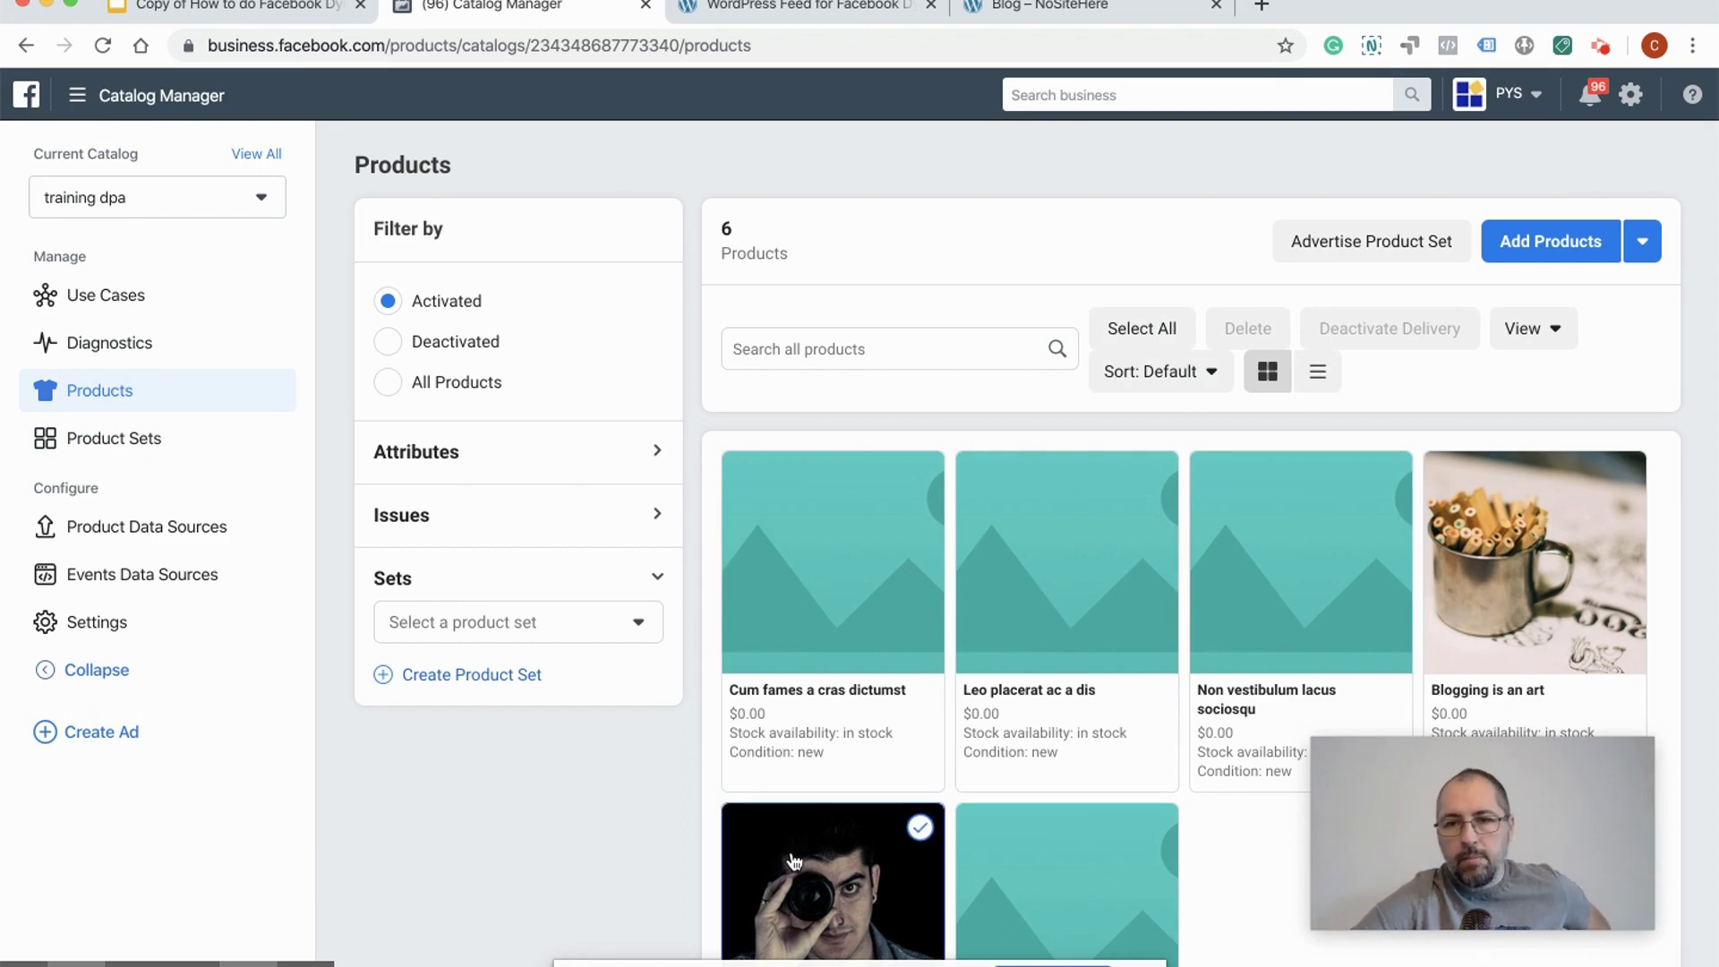
{"action": "scroll", "coordinate": [795, 859], "scroll_direction": "down", "scroll_amount": 2}
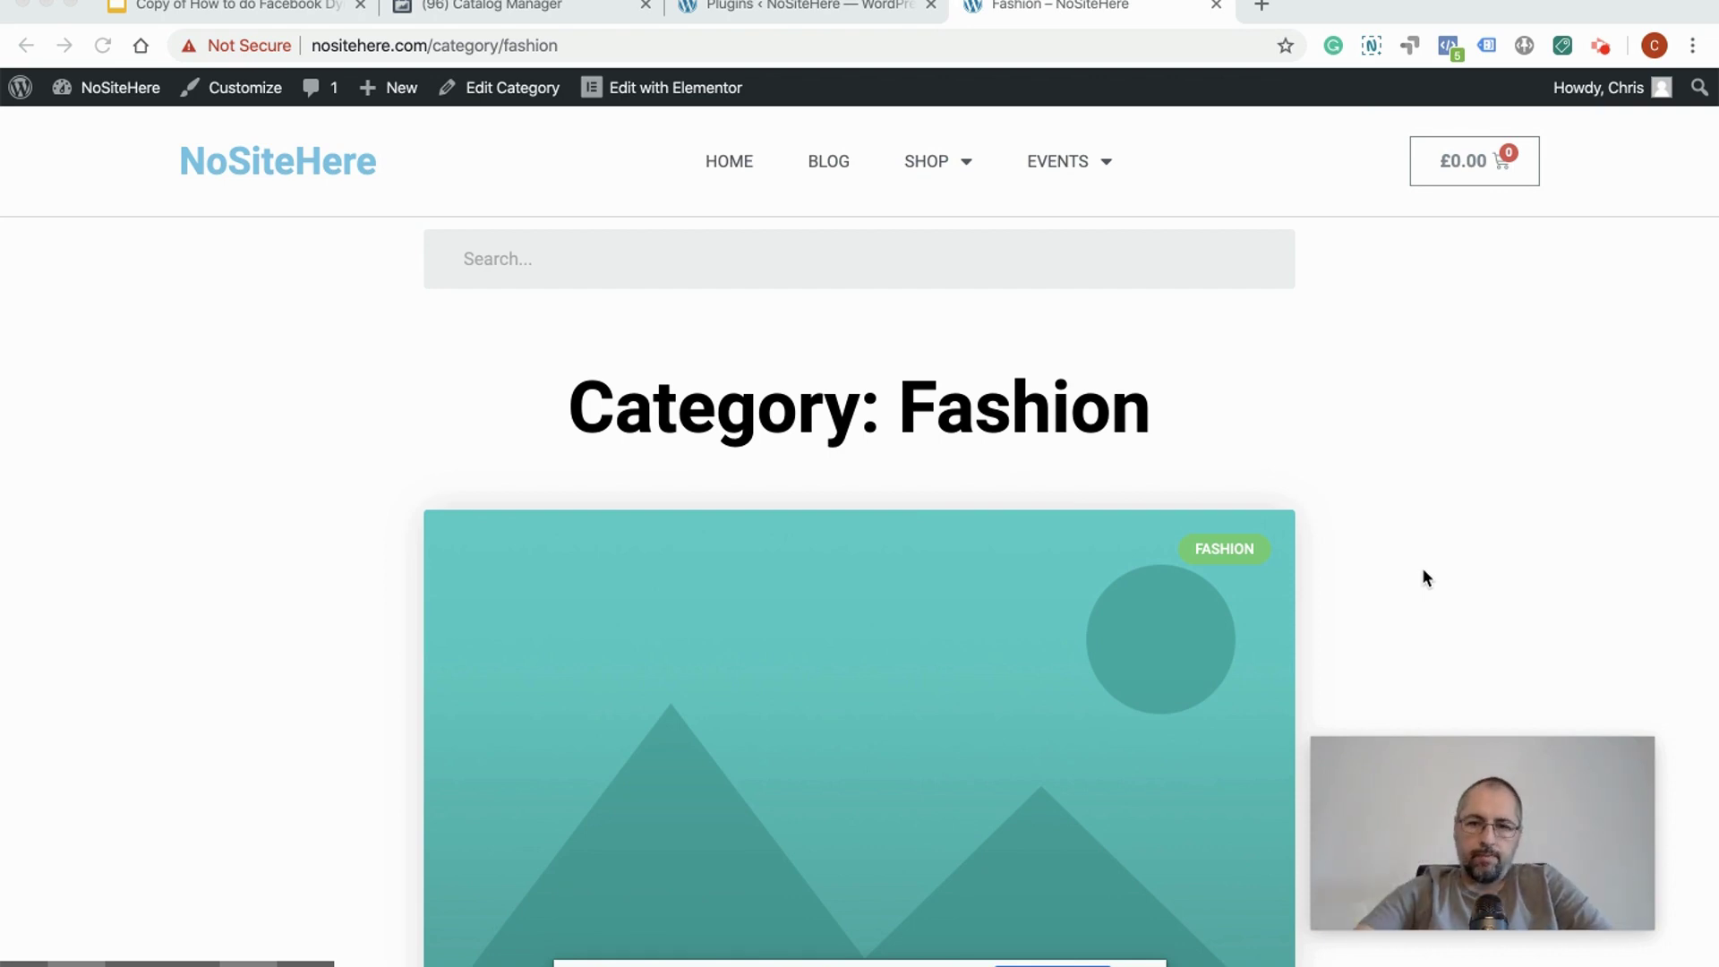
Step: Switch to the WordPress admin, open the PixelYourSite dashboard and expand the Dynamic Ads for Blog Setup section
{"action": "left_click", "coordinate": [796, 8]}
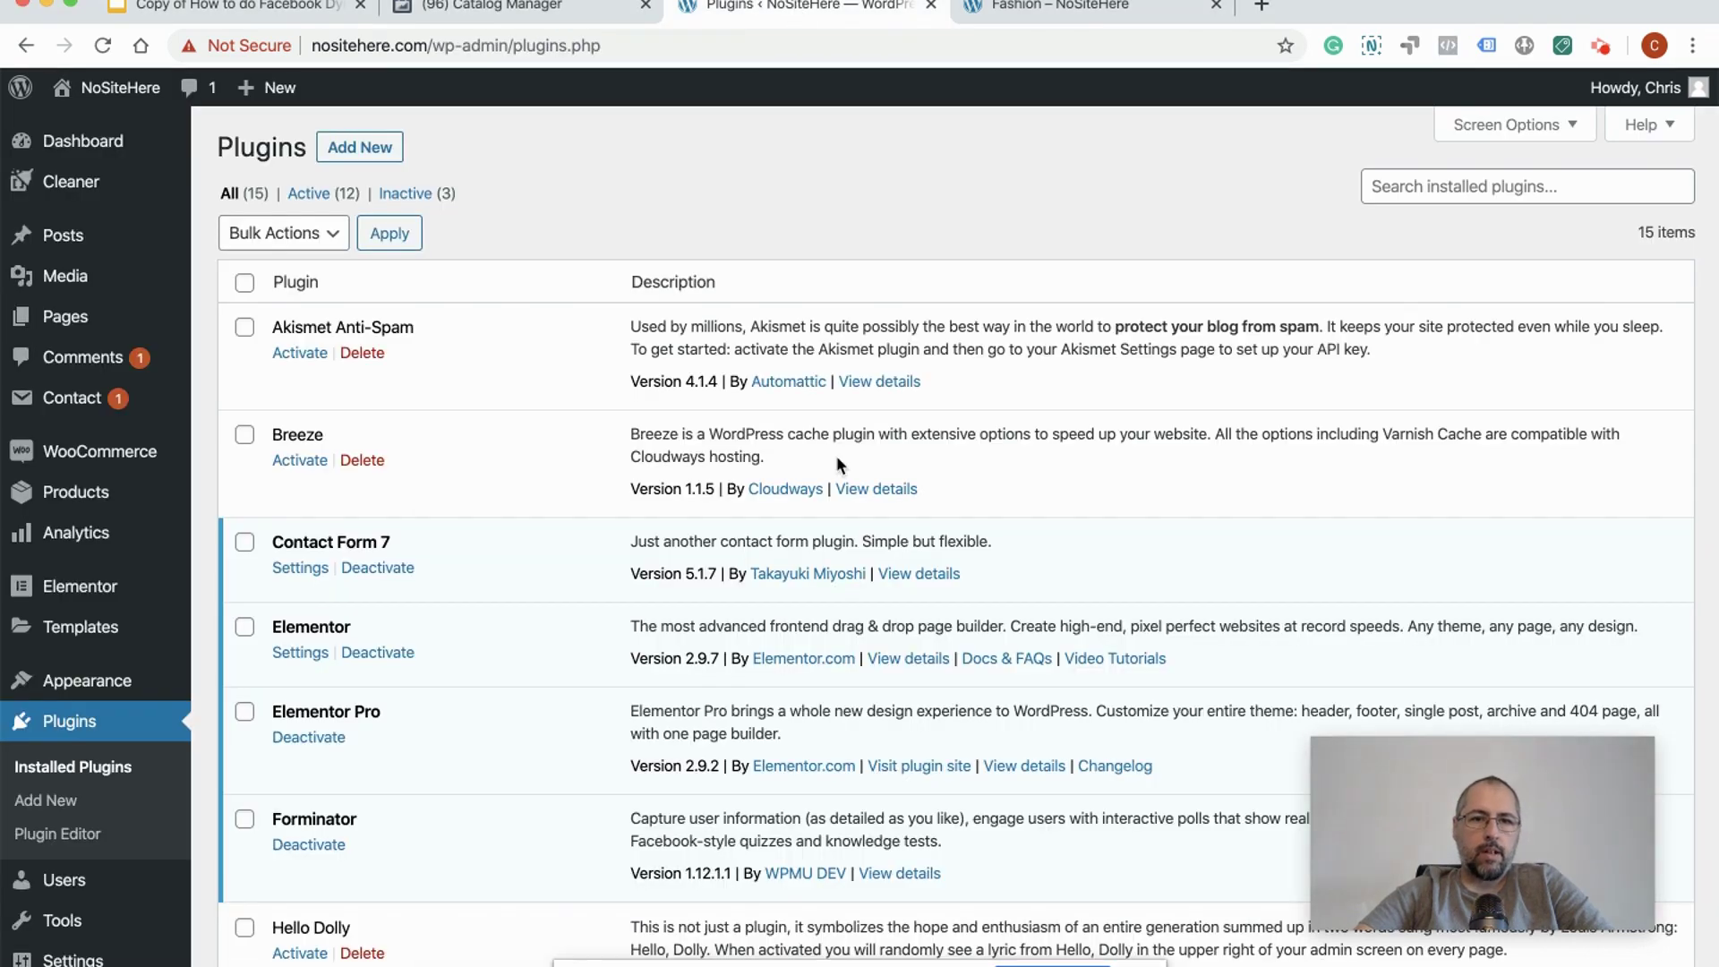
{"action": "scroll", "coordinate": [512, 637], "scroll_direction": "down", "scroll_amount": 5}
{"action": "left_click", "coordinate": [133, 801]}
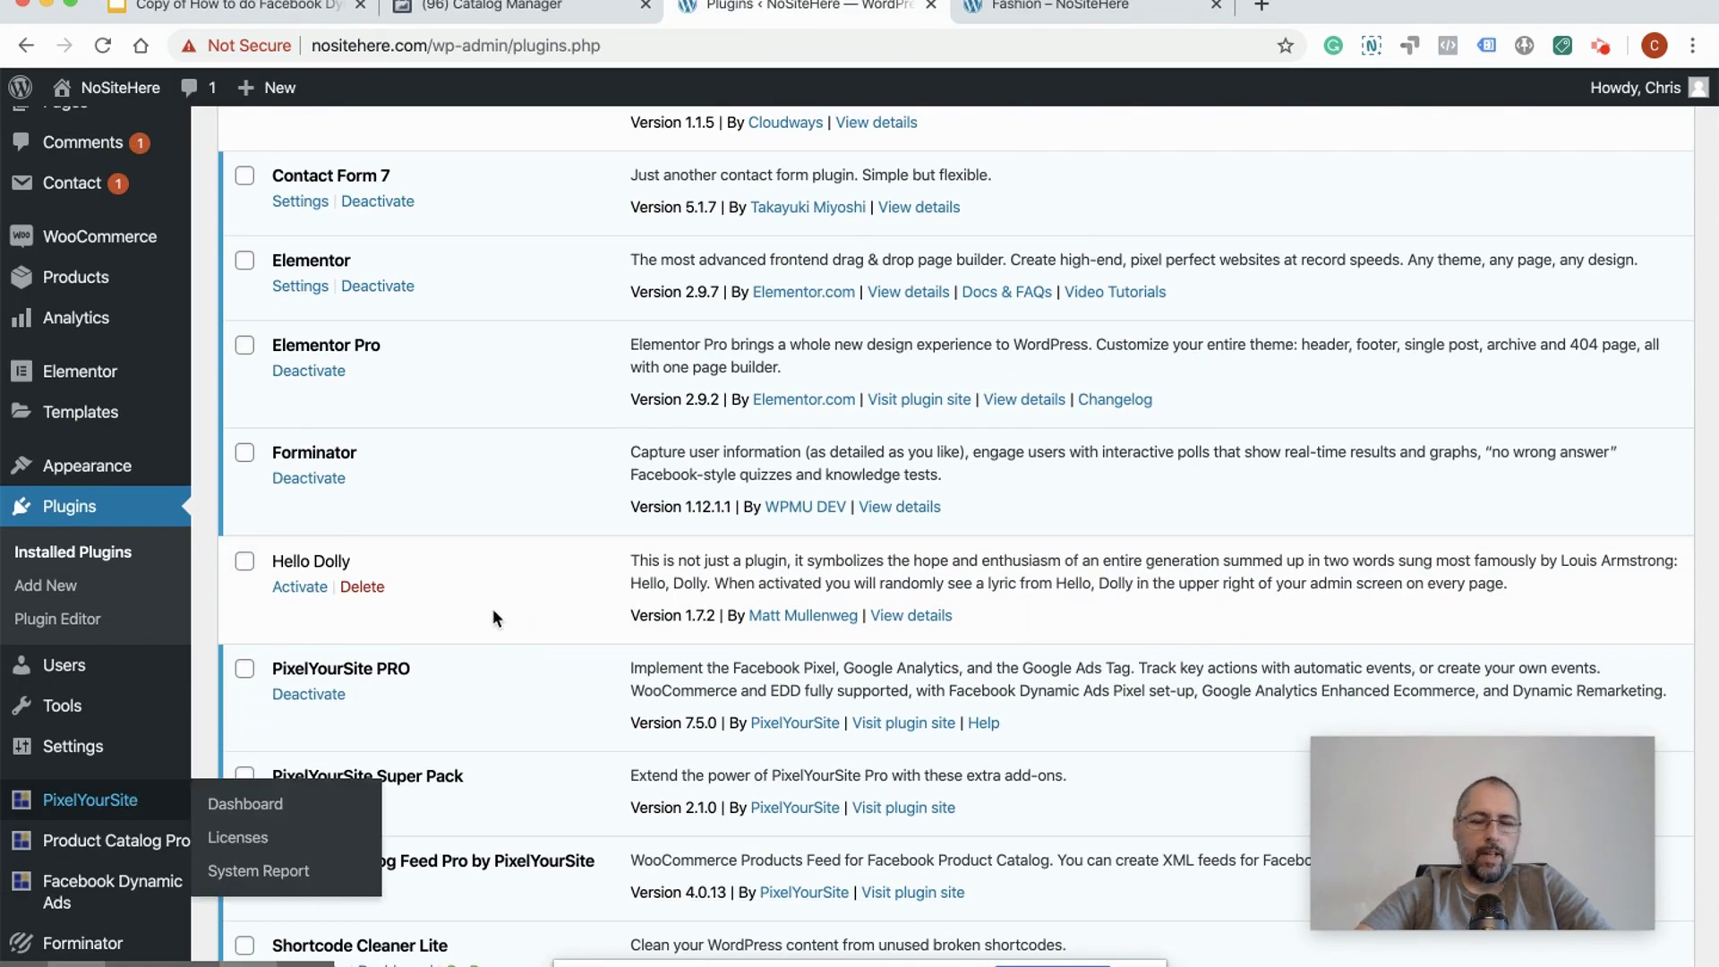
{"action": "scroll", "coordinate": [570, 684], "scroll_direction": "down", "scroll_amount": 15}
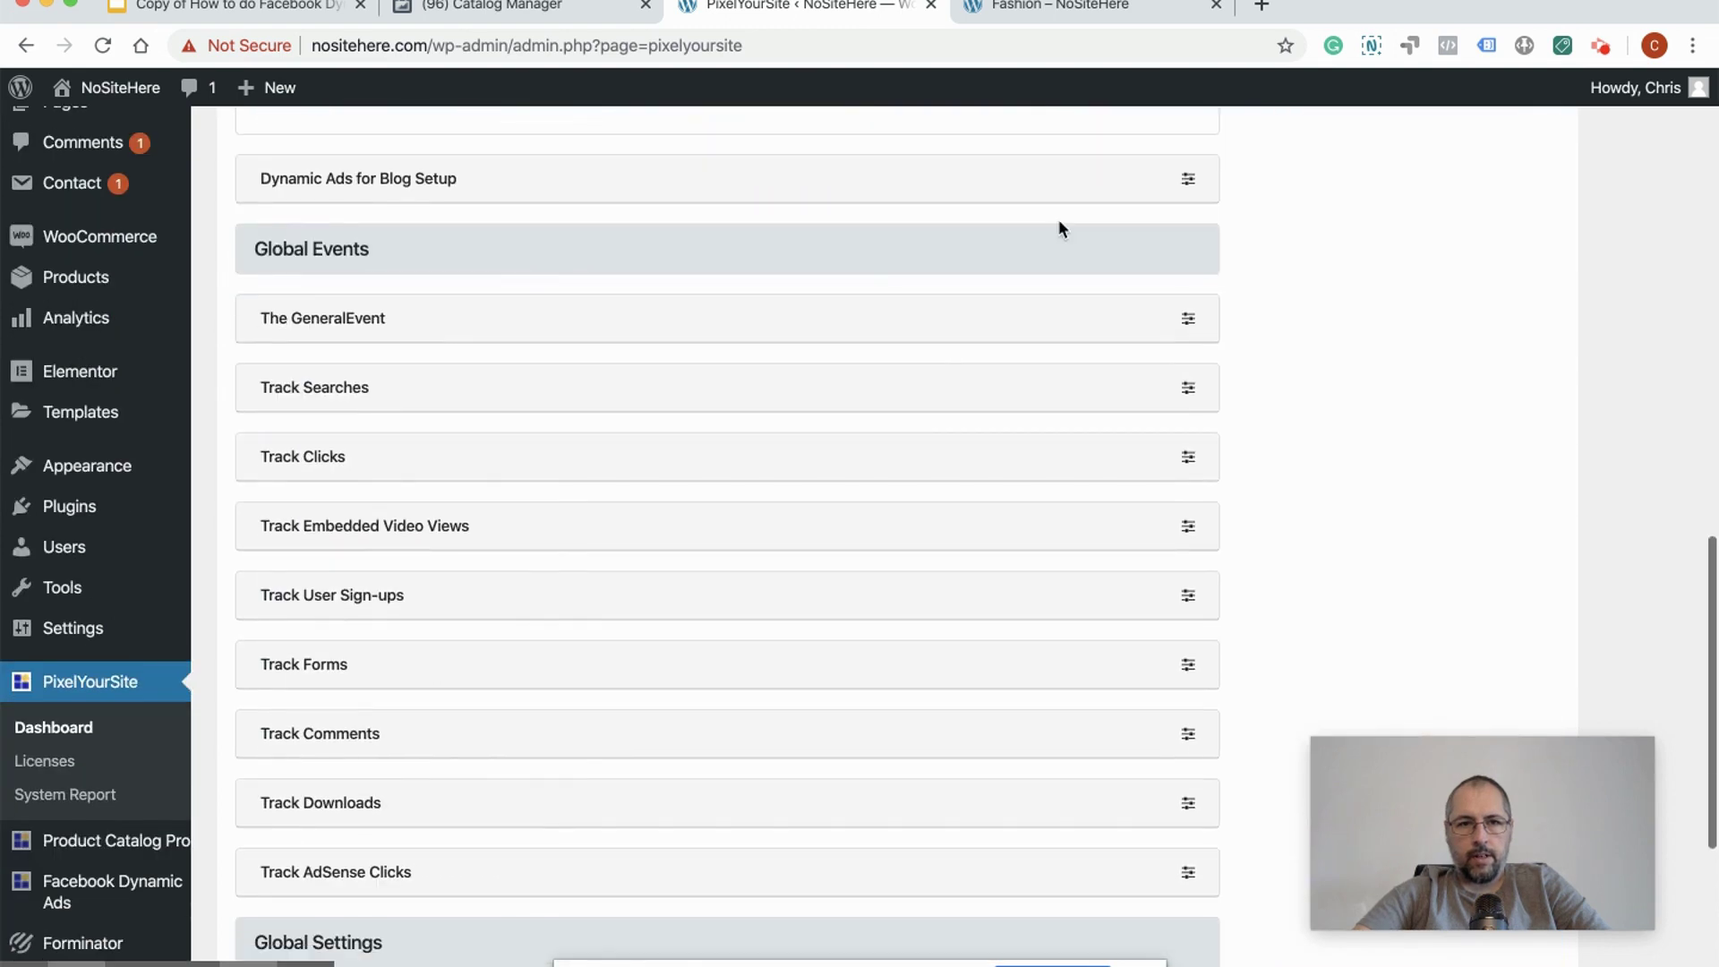
{"action": "left_click", "coordinate": [1188, 179]}
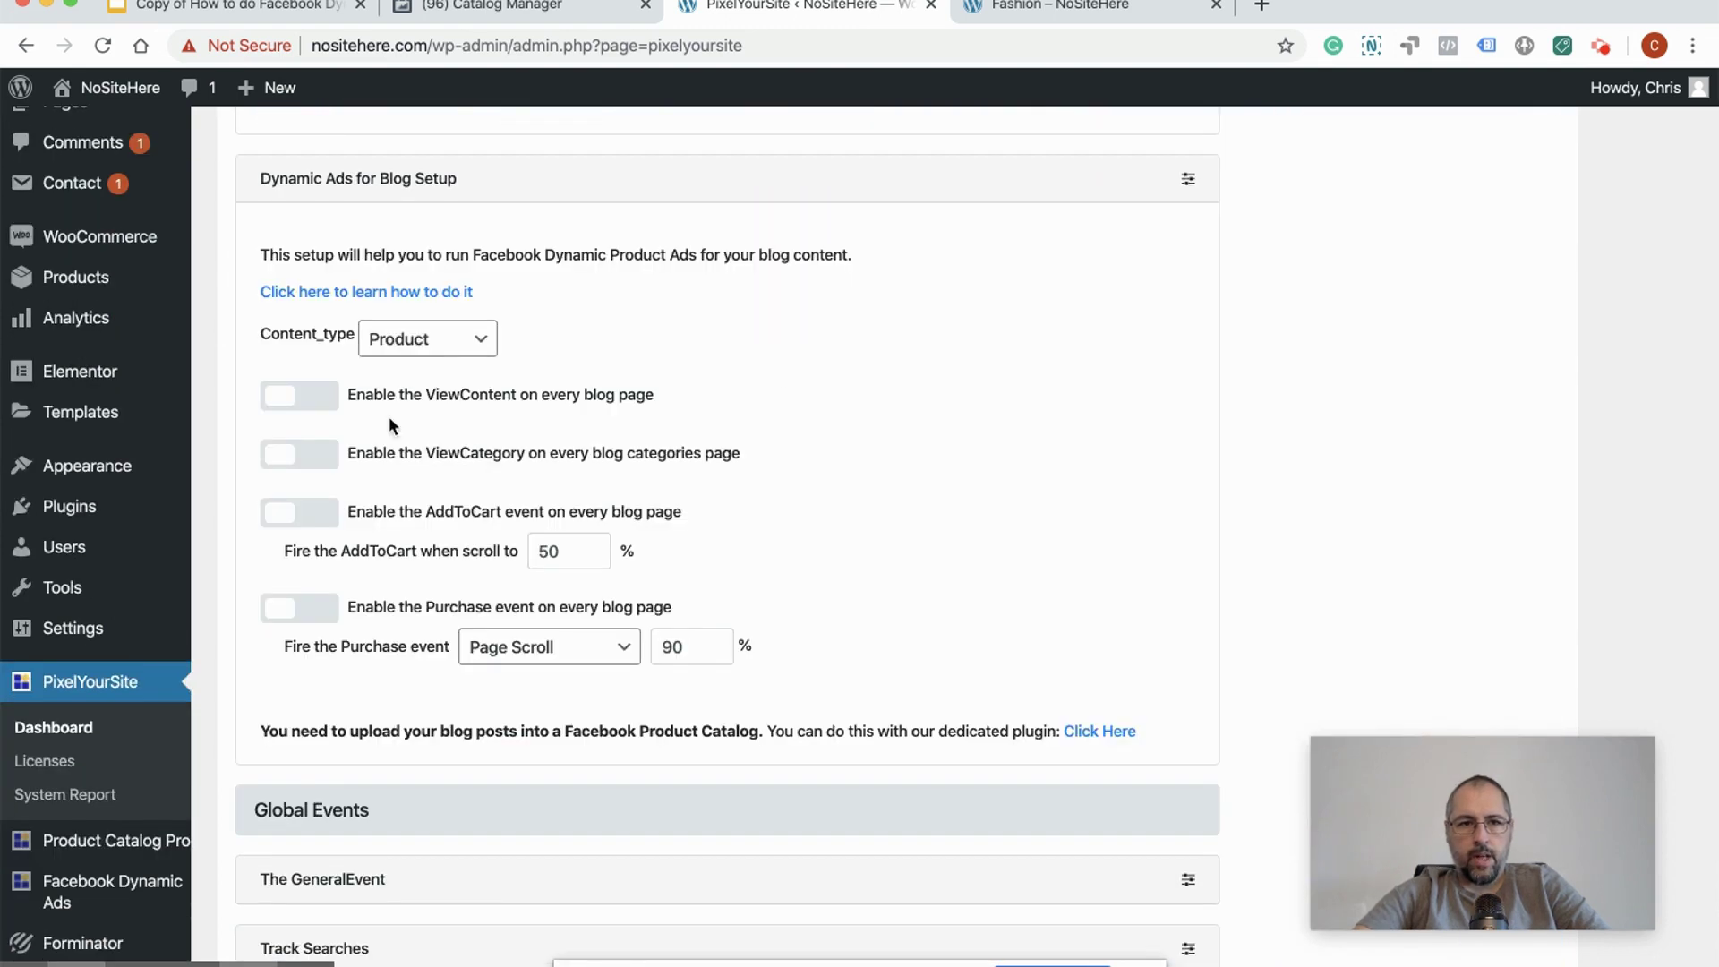
Step: Enable the ViewContent, ViewCategory, AddToCart and Purchase events for the blog pages and save the settings
{"action": "left_click", "coordinate": [298, 400]}
{"action": "left_click", "coordinate": [298, 457]}
{"action": "left_click", "coordinate": [300, 518]}
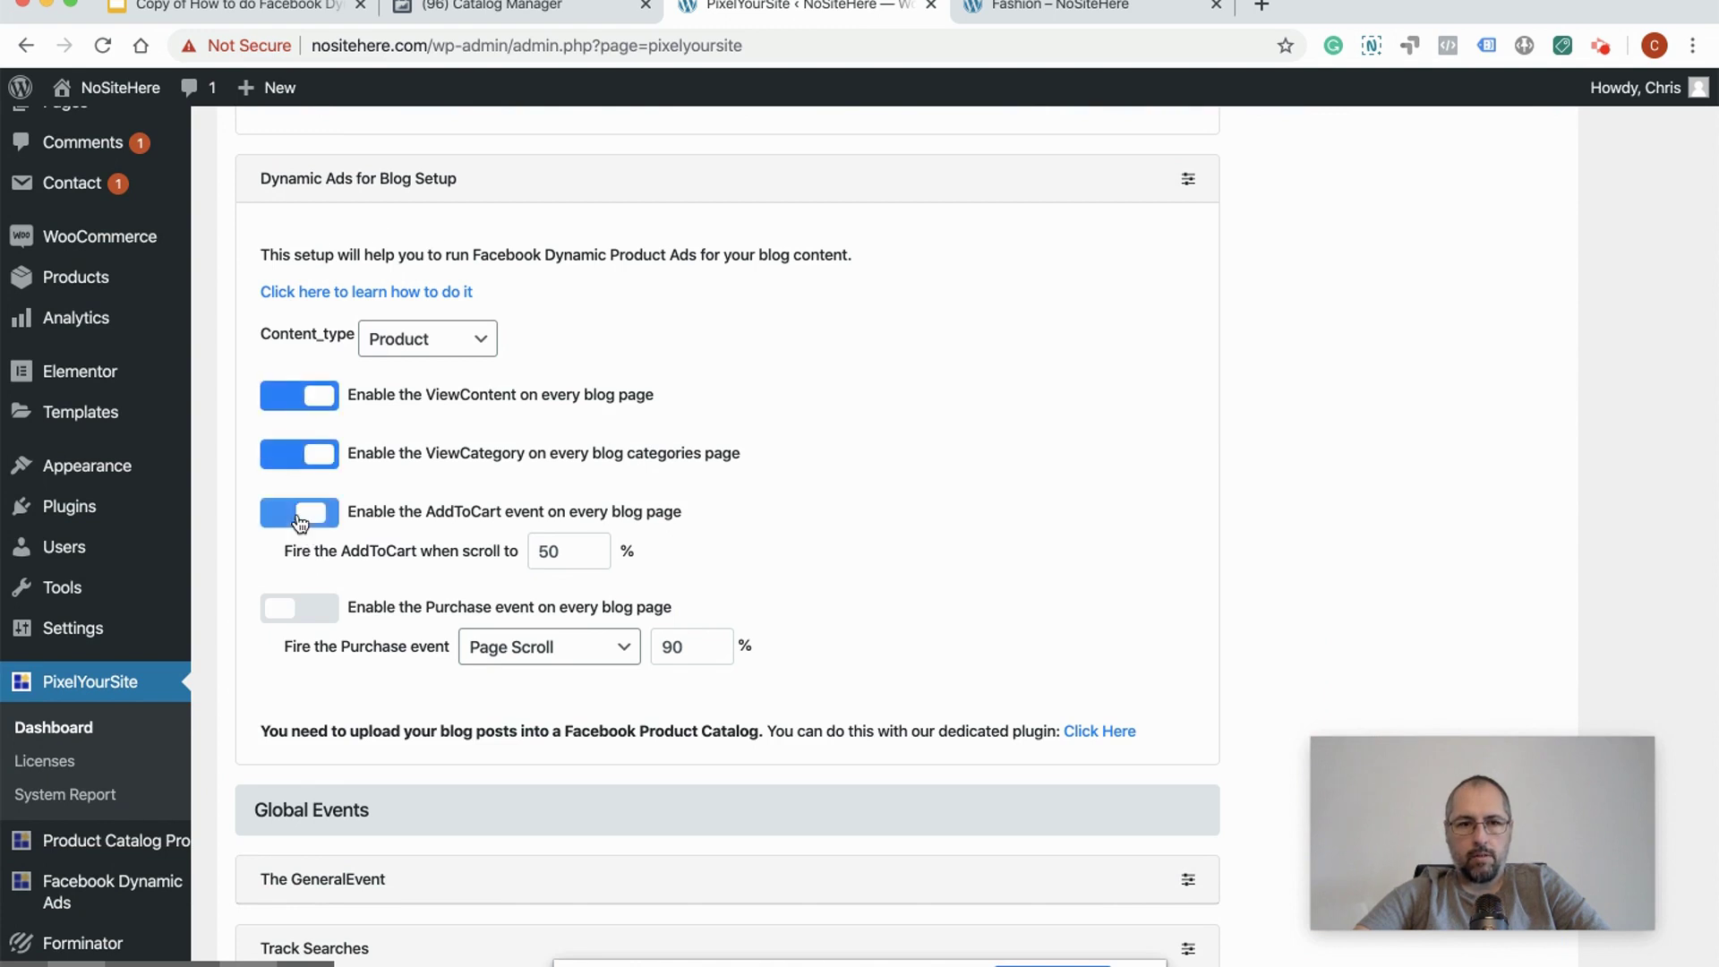
{"action": "left_click", "coordinate": [298, 608]}
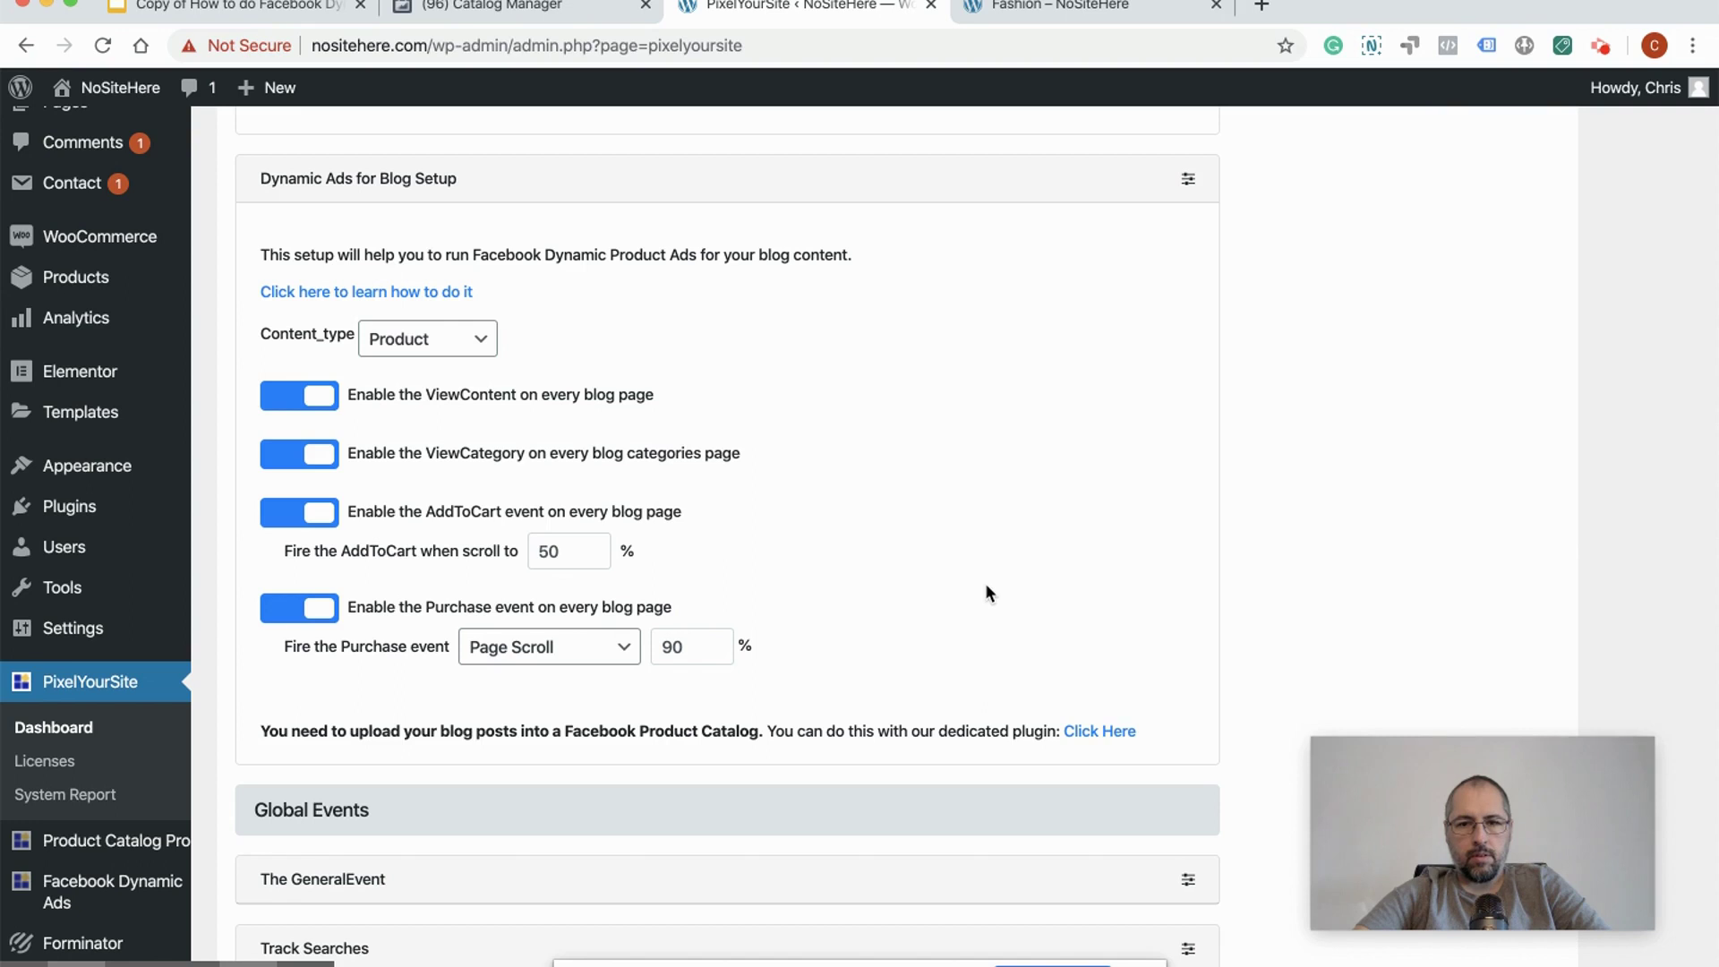
{"action": "scroll", "coordinate": [985, 582], "scroll_direction": "down", "scroll_amount": 10}
{"action": "left_click", "coordinate": [716, 906]}
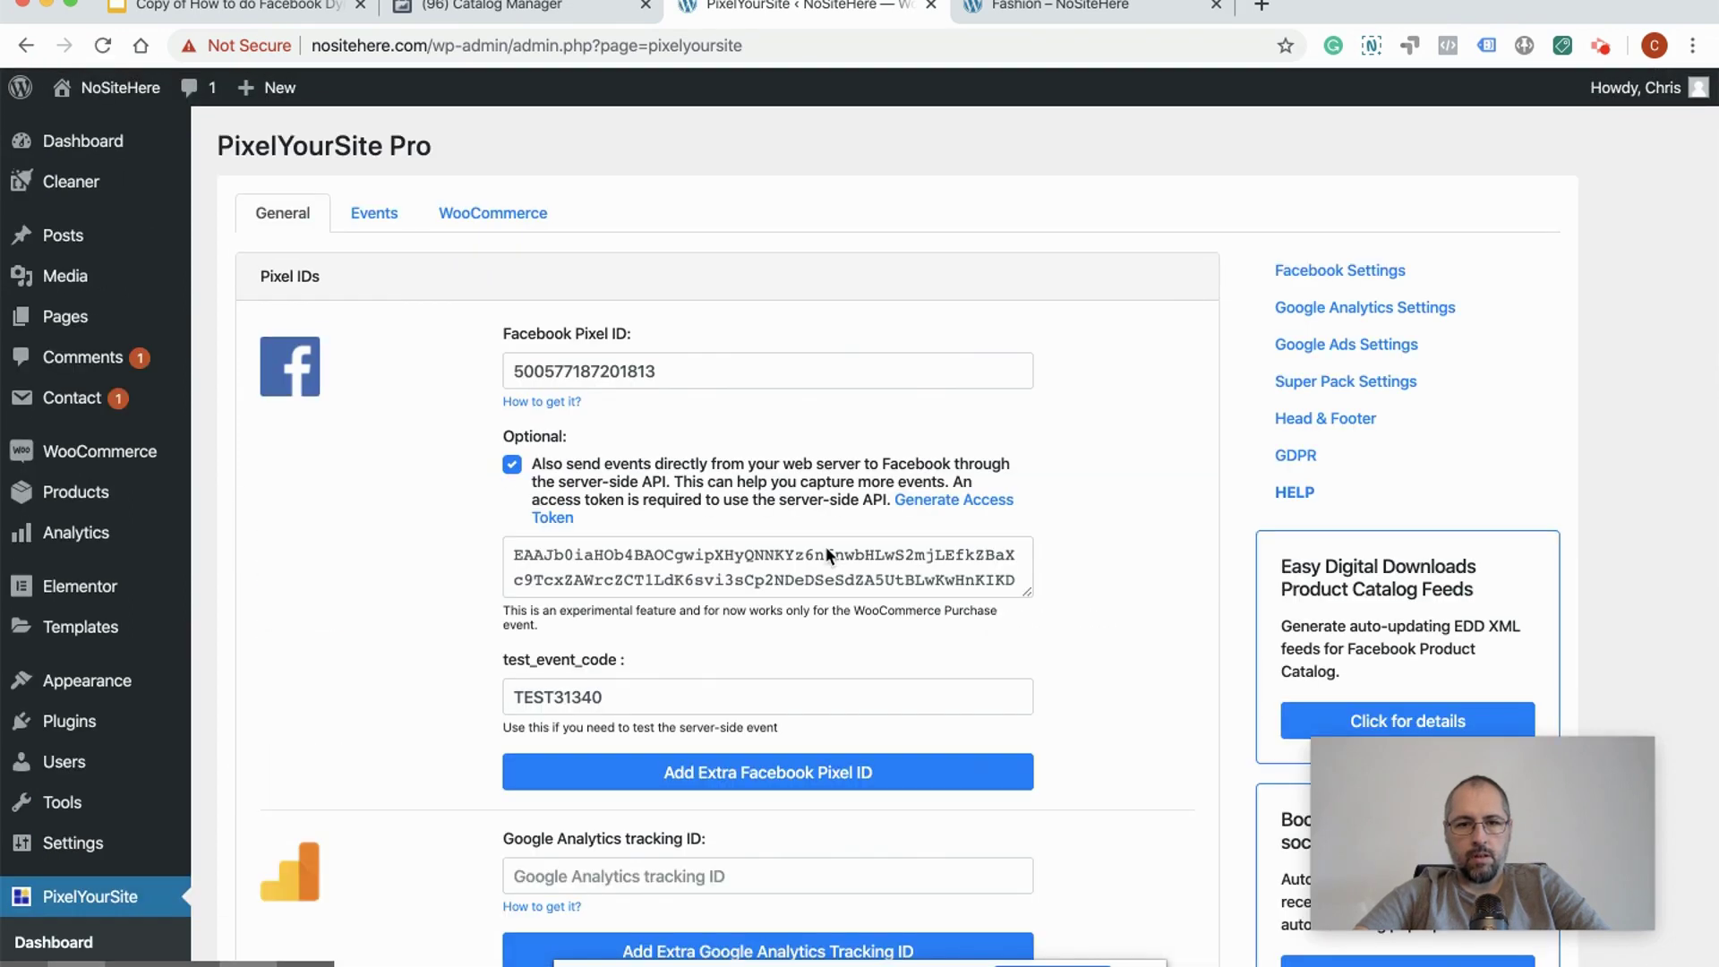
Step: Expand the Dynamic Ads for Blog Setup section again and review the trigger options for the Purchase event
{"action": "scroll", "coordinate": [825, 555], "scroll_direction": "down", "scroll_amount": 2}
{"action": "scroll", "coordinate": [1103, 544], "scroll_direction": "down", "scroll_amount": 12}
{"action": "scroll", "coordinate": [1103, 544], "scroll_direction": "down", "scroll_amount": 5}
{"action": "scroll", "coordinate": [1119, 429], "scroll_direction": "up", "scroll_amount": 3}
{"action": "left_click", "coordinate": [1188, 271]}
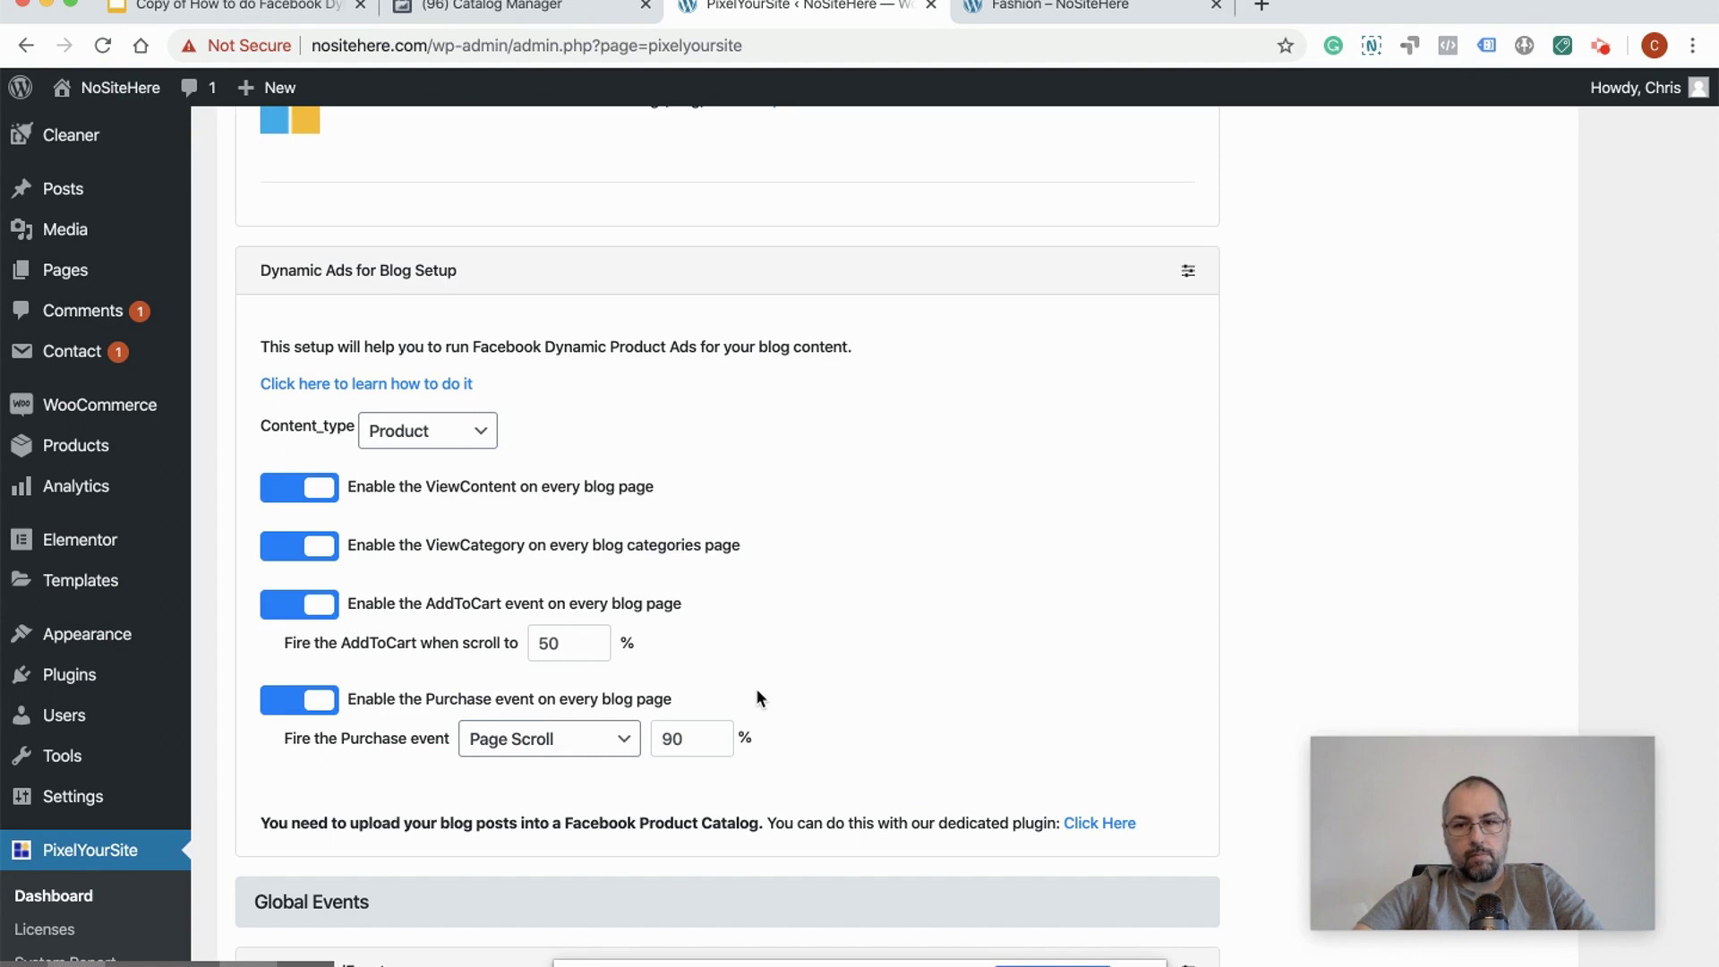
{"action": "left_click", "coordinate": [584, 754]}
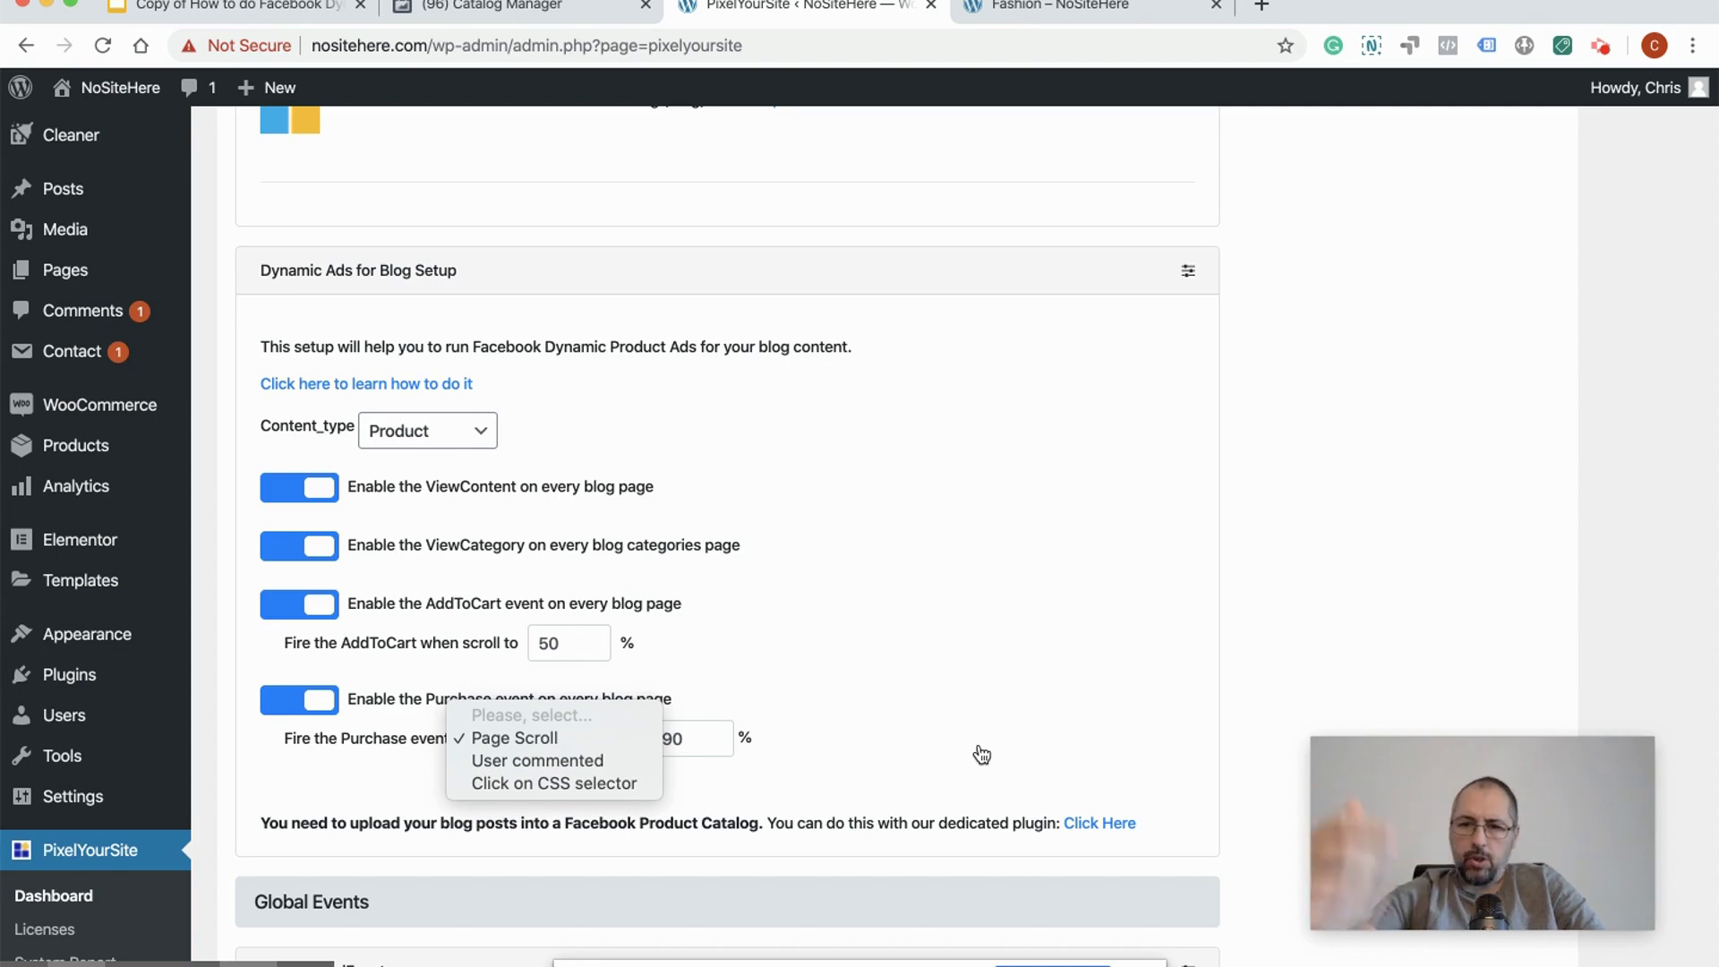
{"action": "left_click", "coordinate": [1058, 608]}
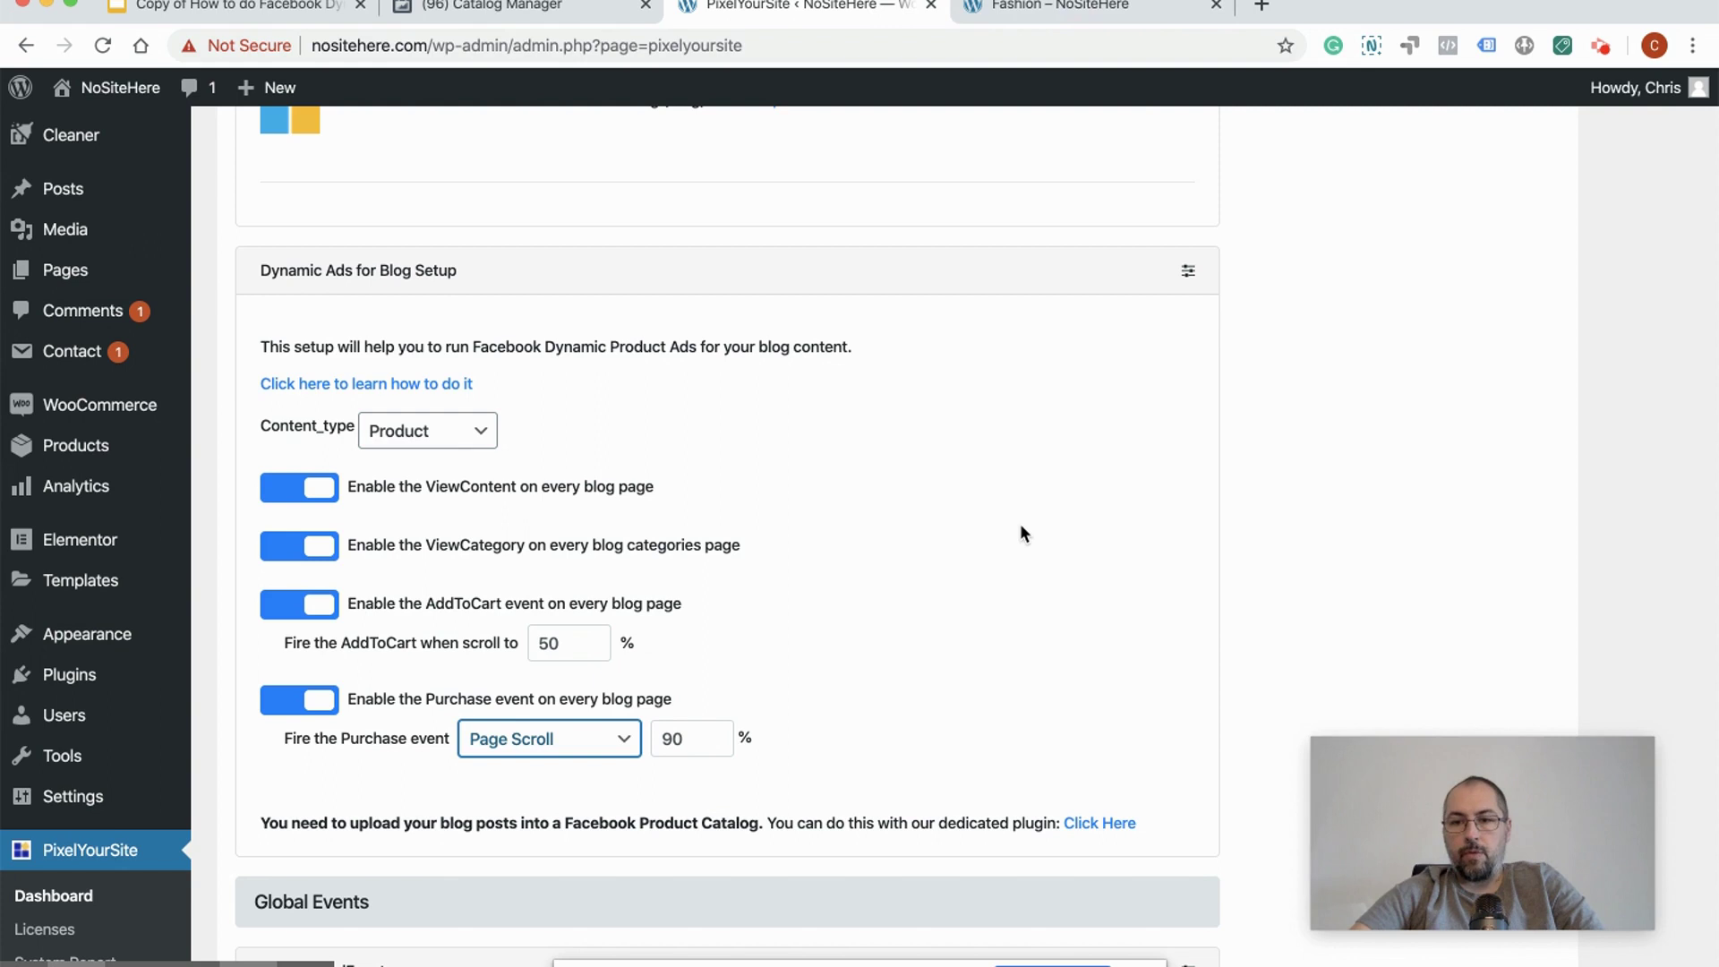
Step: Switch to the site's Fashion category page, reload it and inspect the ViewCategory event's content_ids in Facebook Pixel Helper
{"action": "left_click", "coordinate": [1083, 11]}
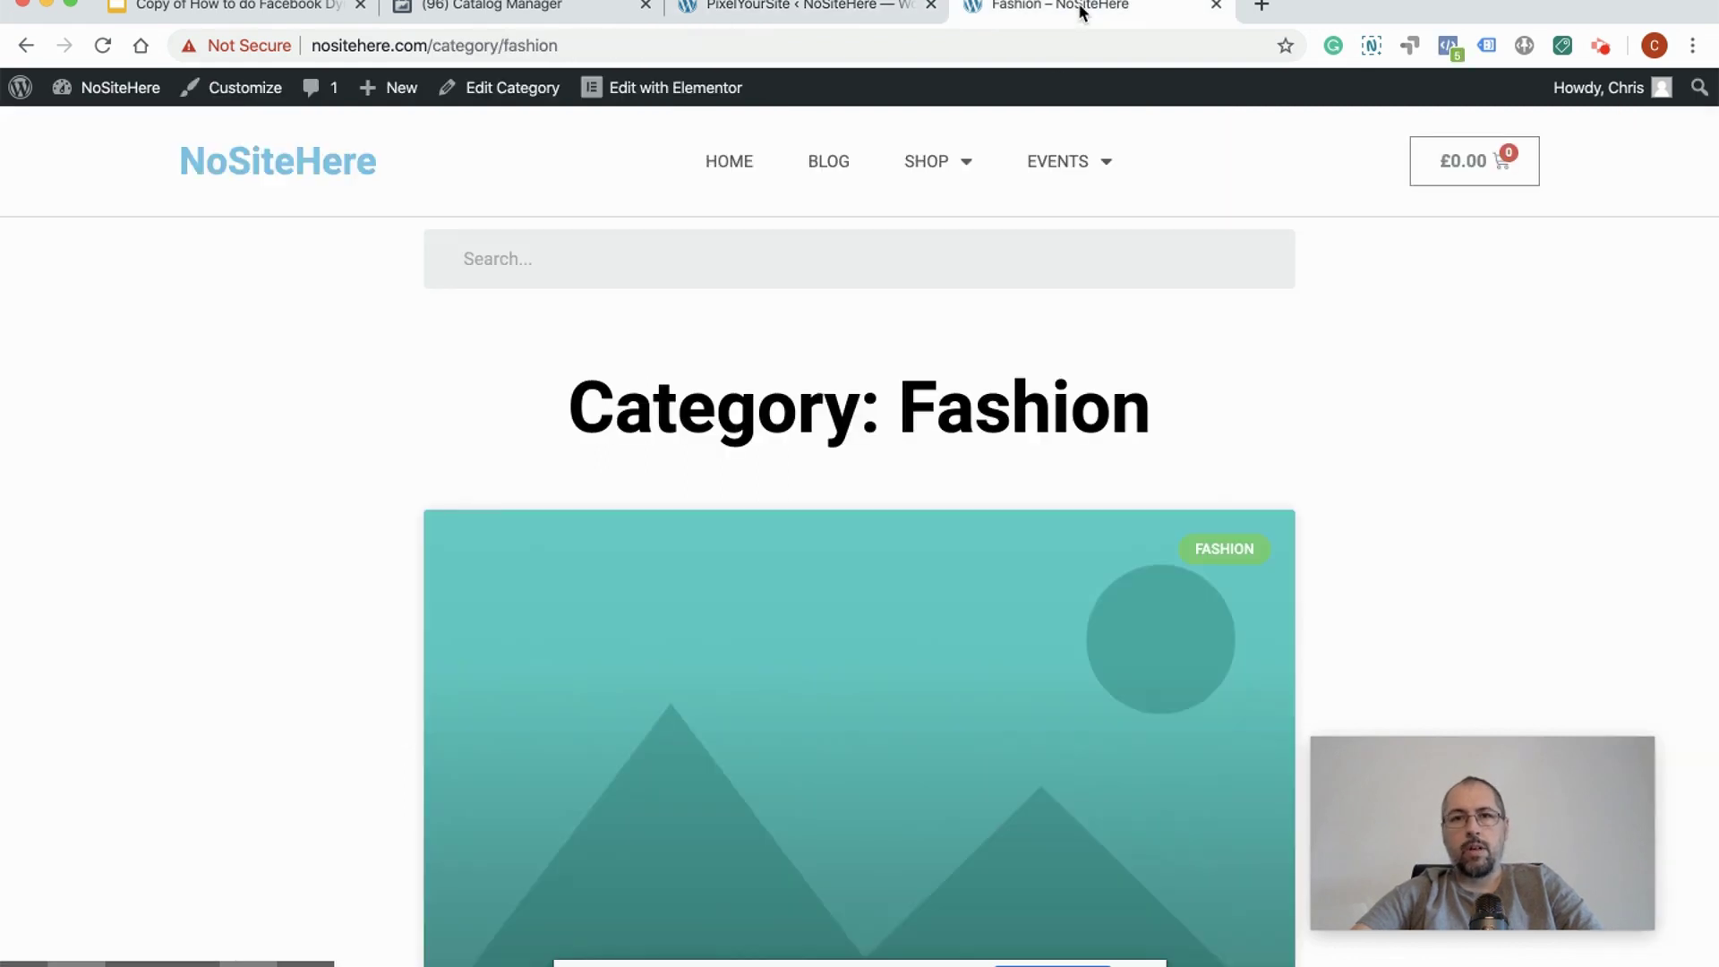
{"action": "scroll", "coordinate": [1220, 433], "scroll_direction": "down", "scroll_amount": 3}
{"action": "scroll", "coordinate": [1220, 435], "scroll_direction": "up", "scroll_amount": 3}
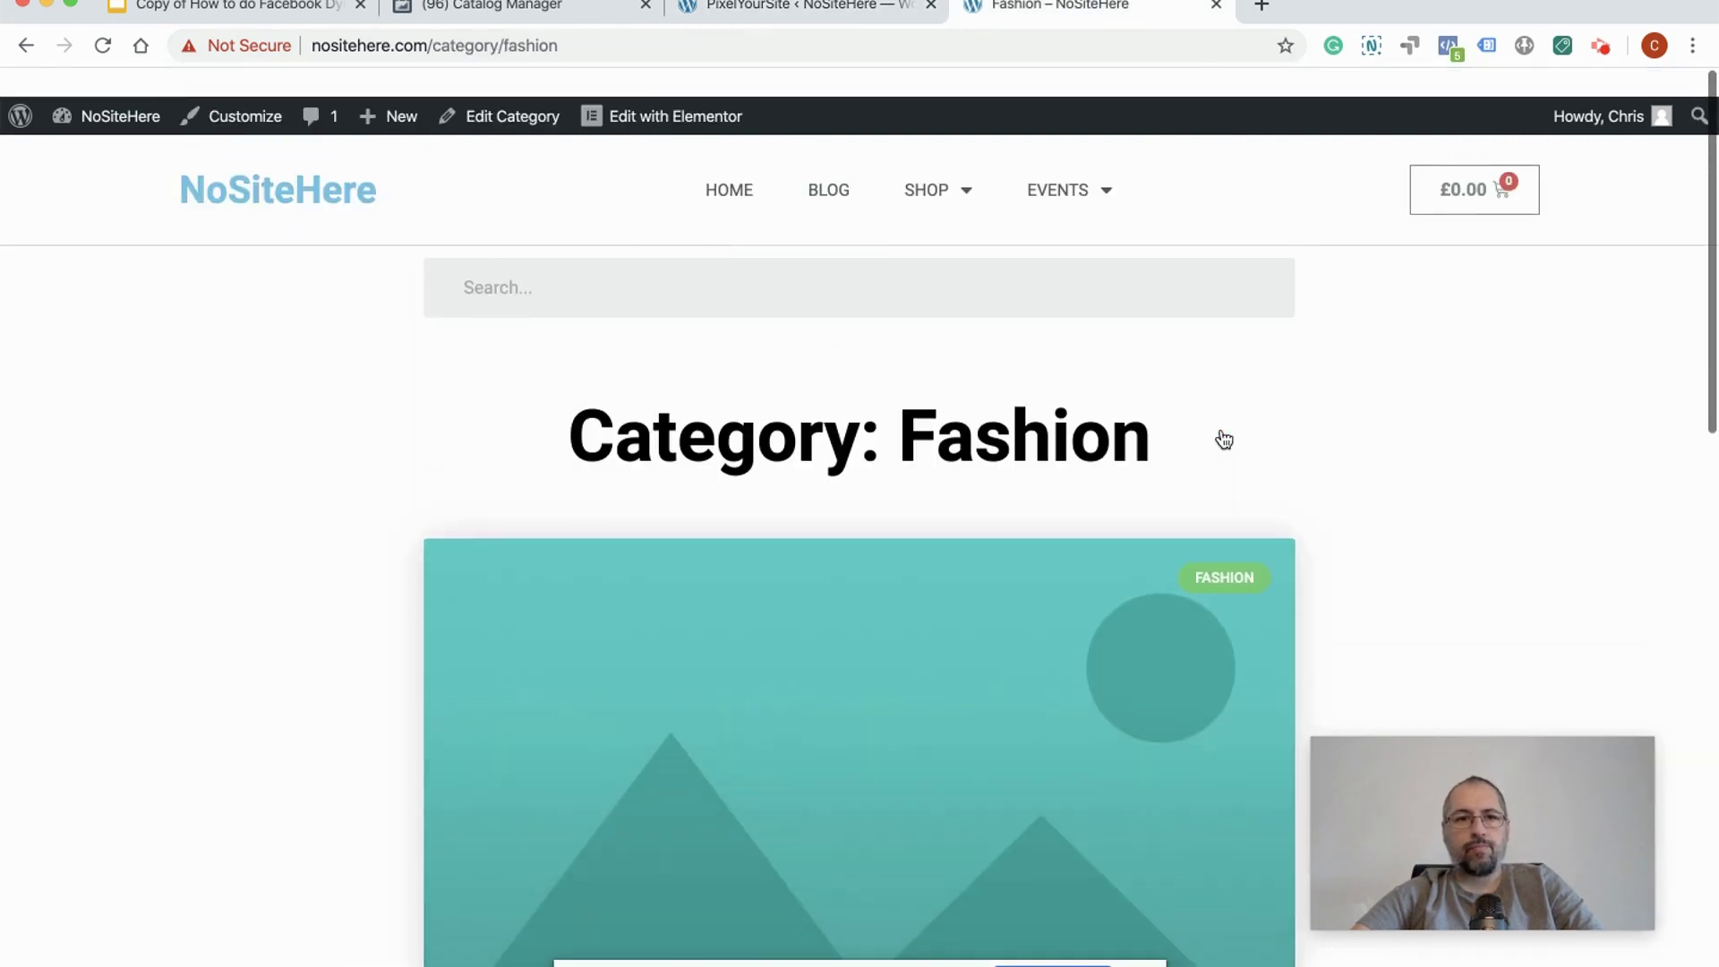
{"action": "left_click", "coordinate": [101, 46]}
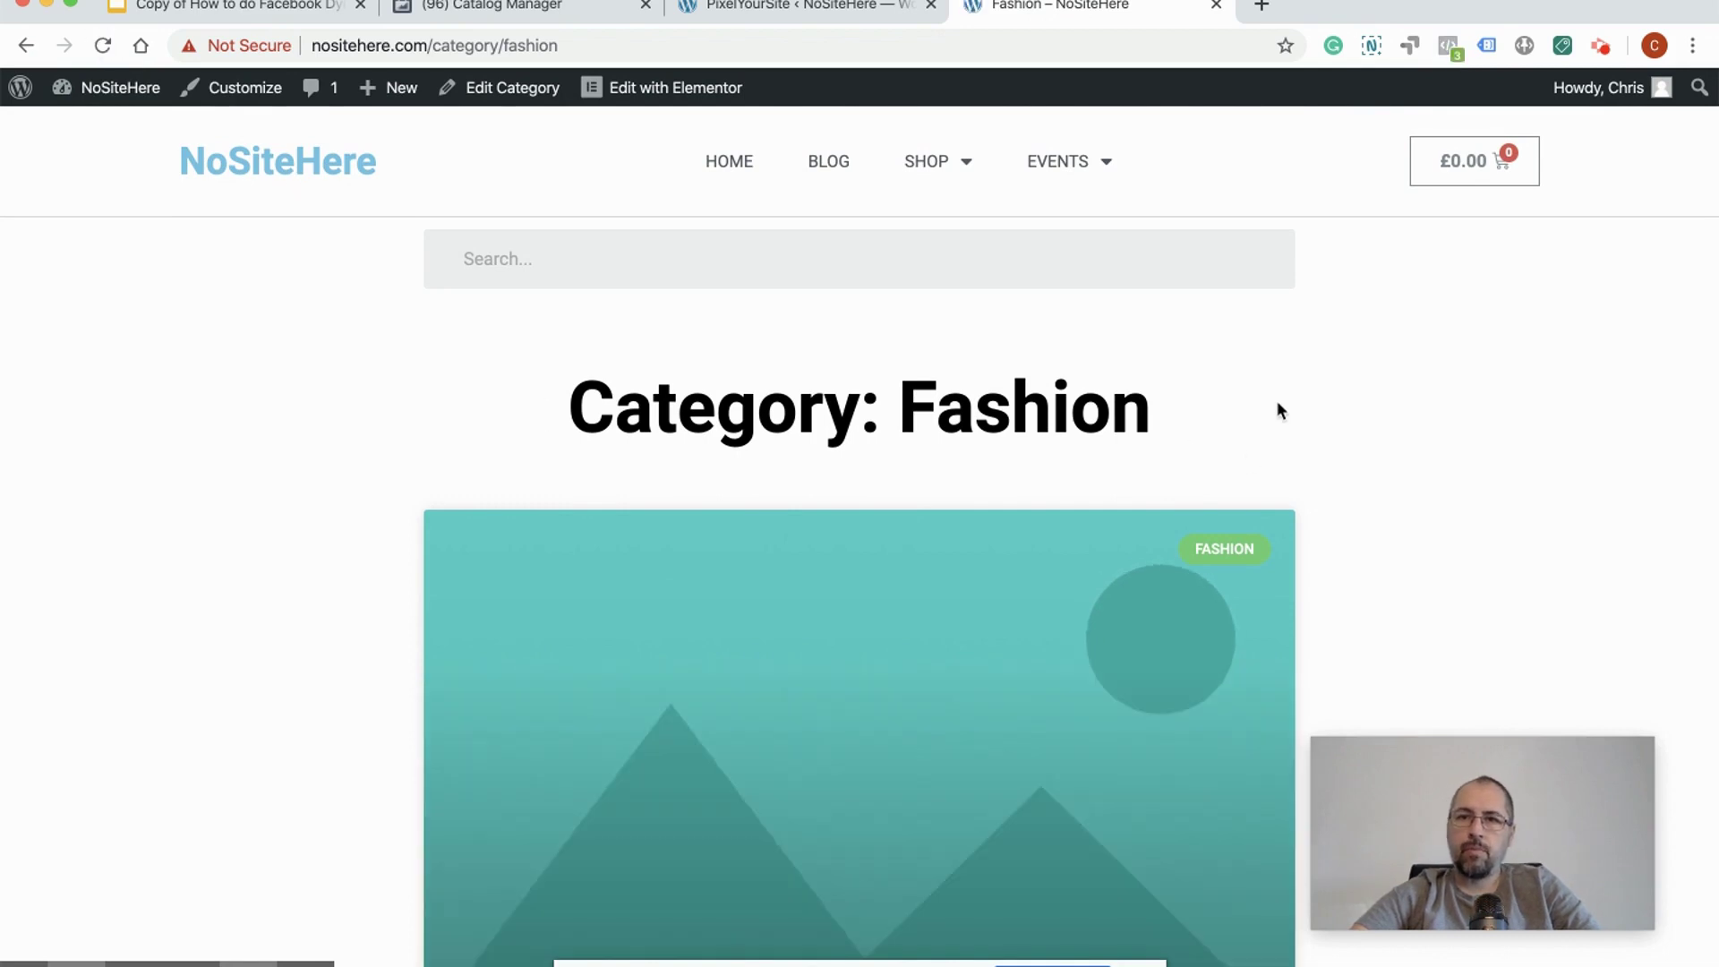
{"action": "left_click", "coordinate": [1447, 47]}
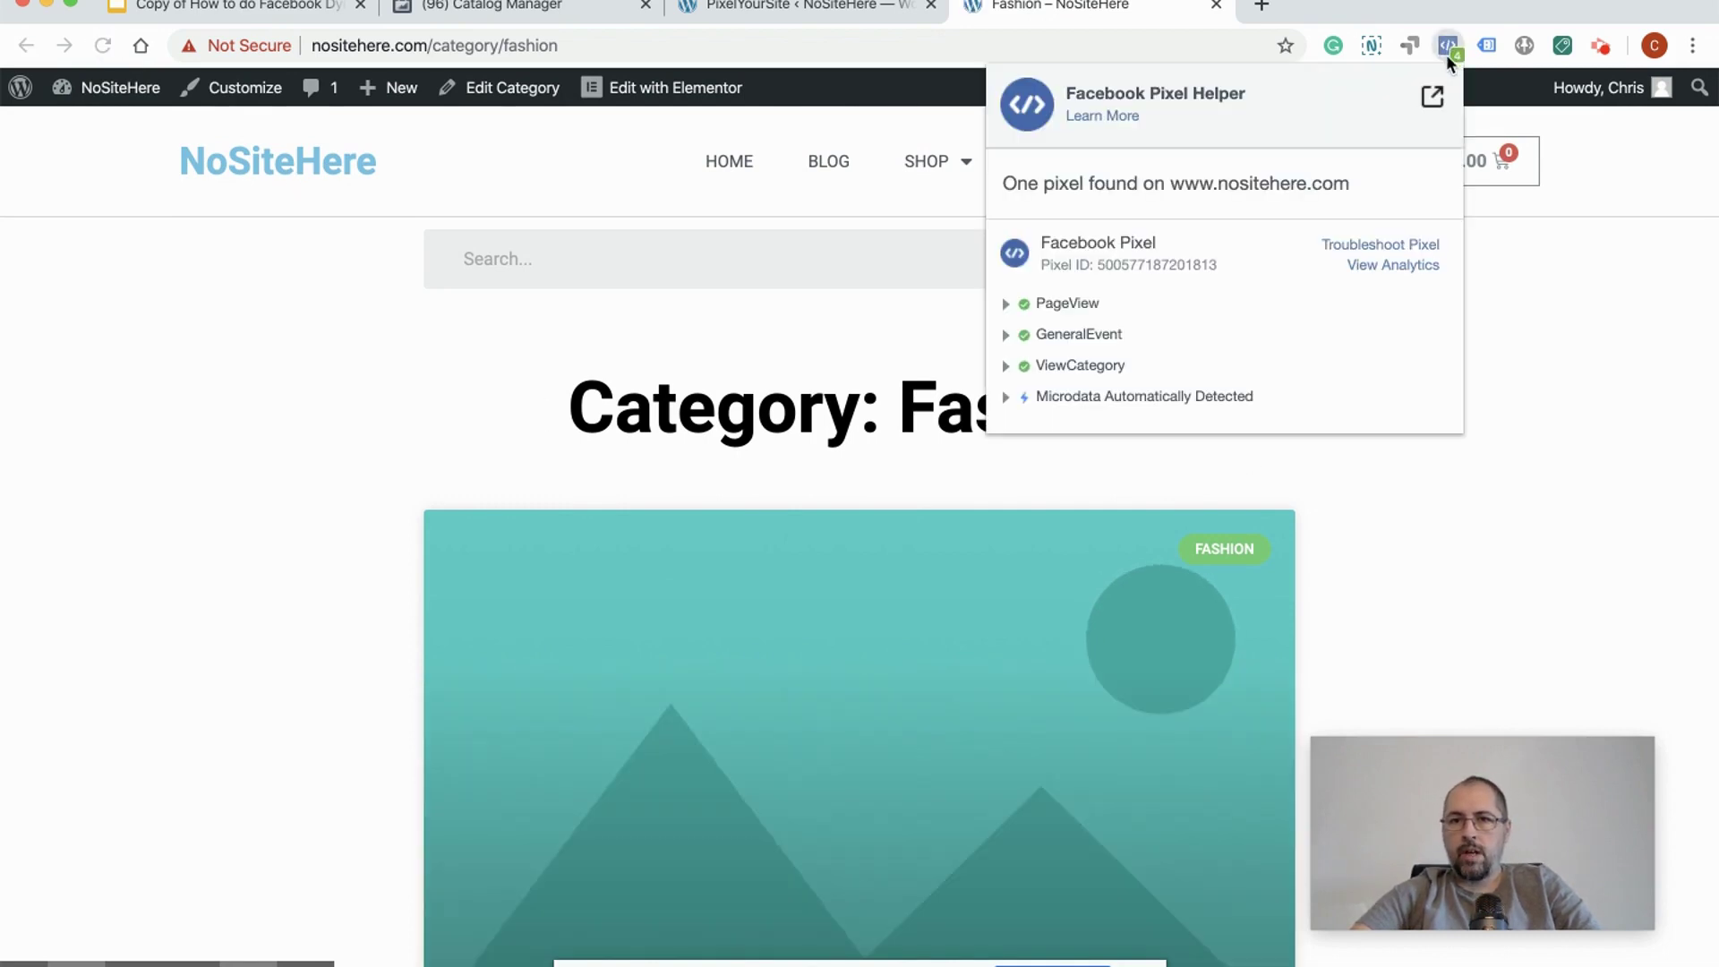
{"action": "left_click", "coordinate": [1091, 369]}
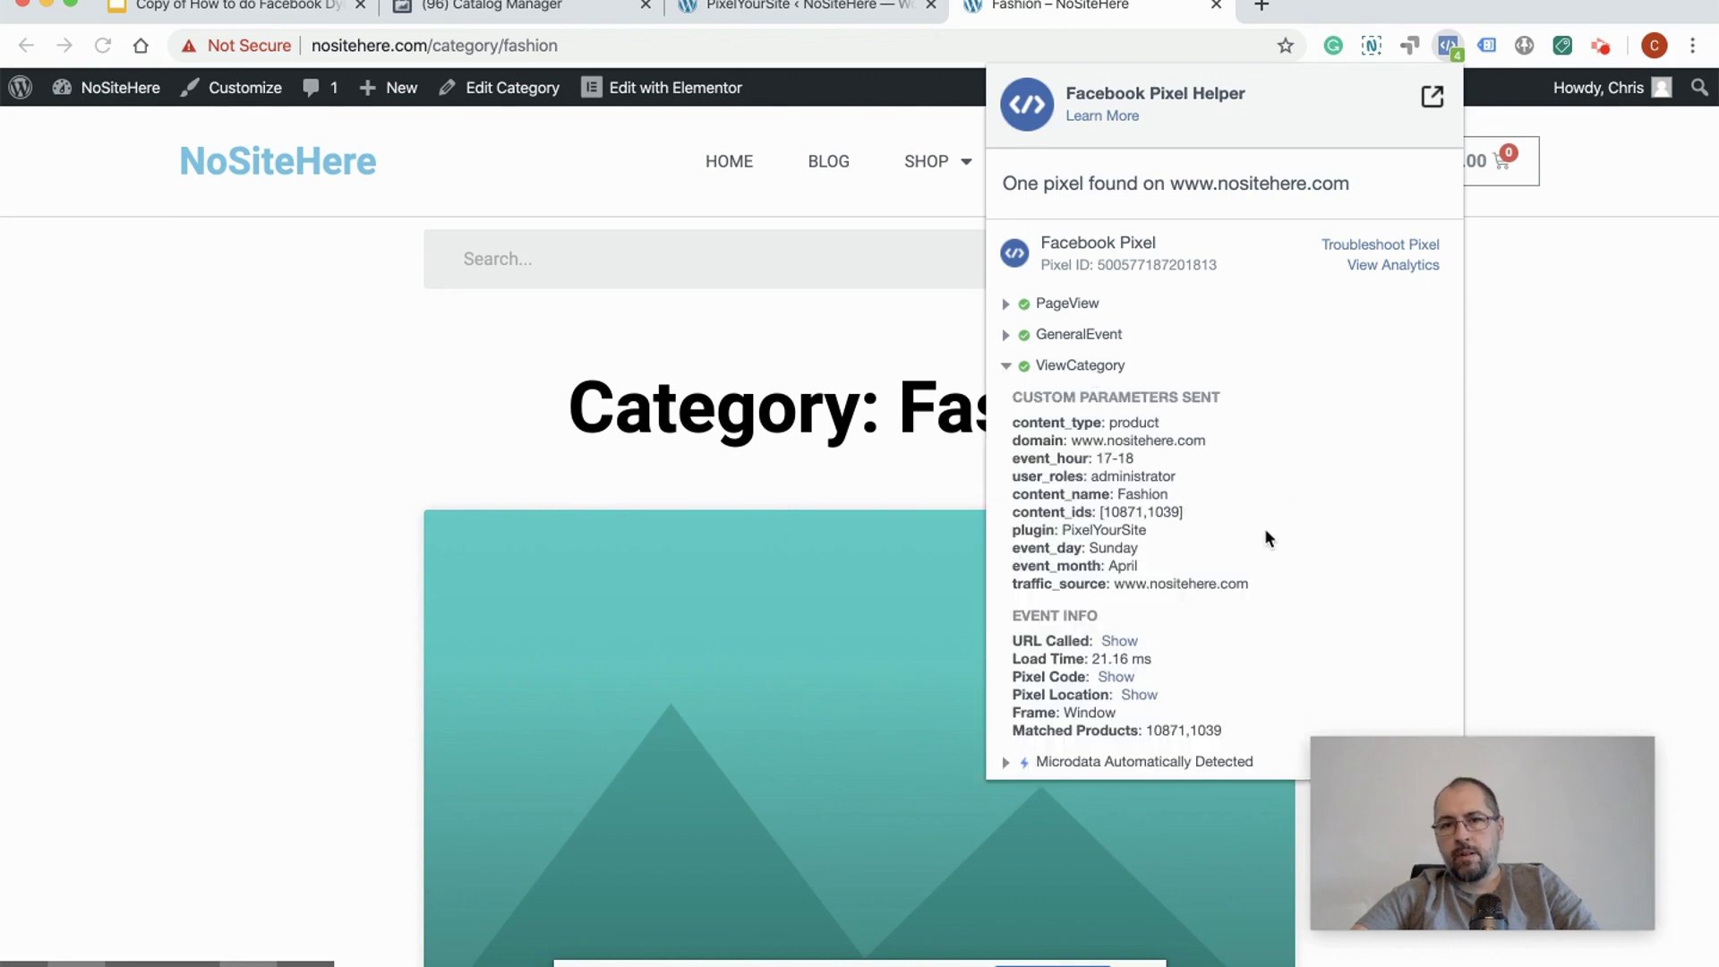
{"action": "left_click_drag", "start_coordinate": [1014, 508], "coordinate": [1162, 504]}
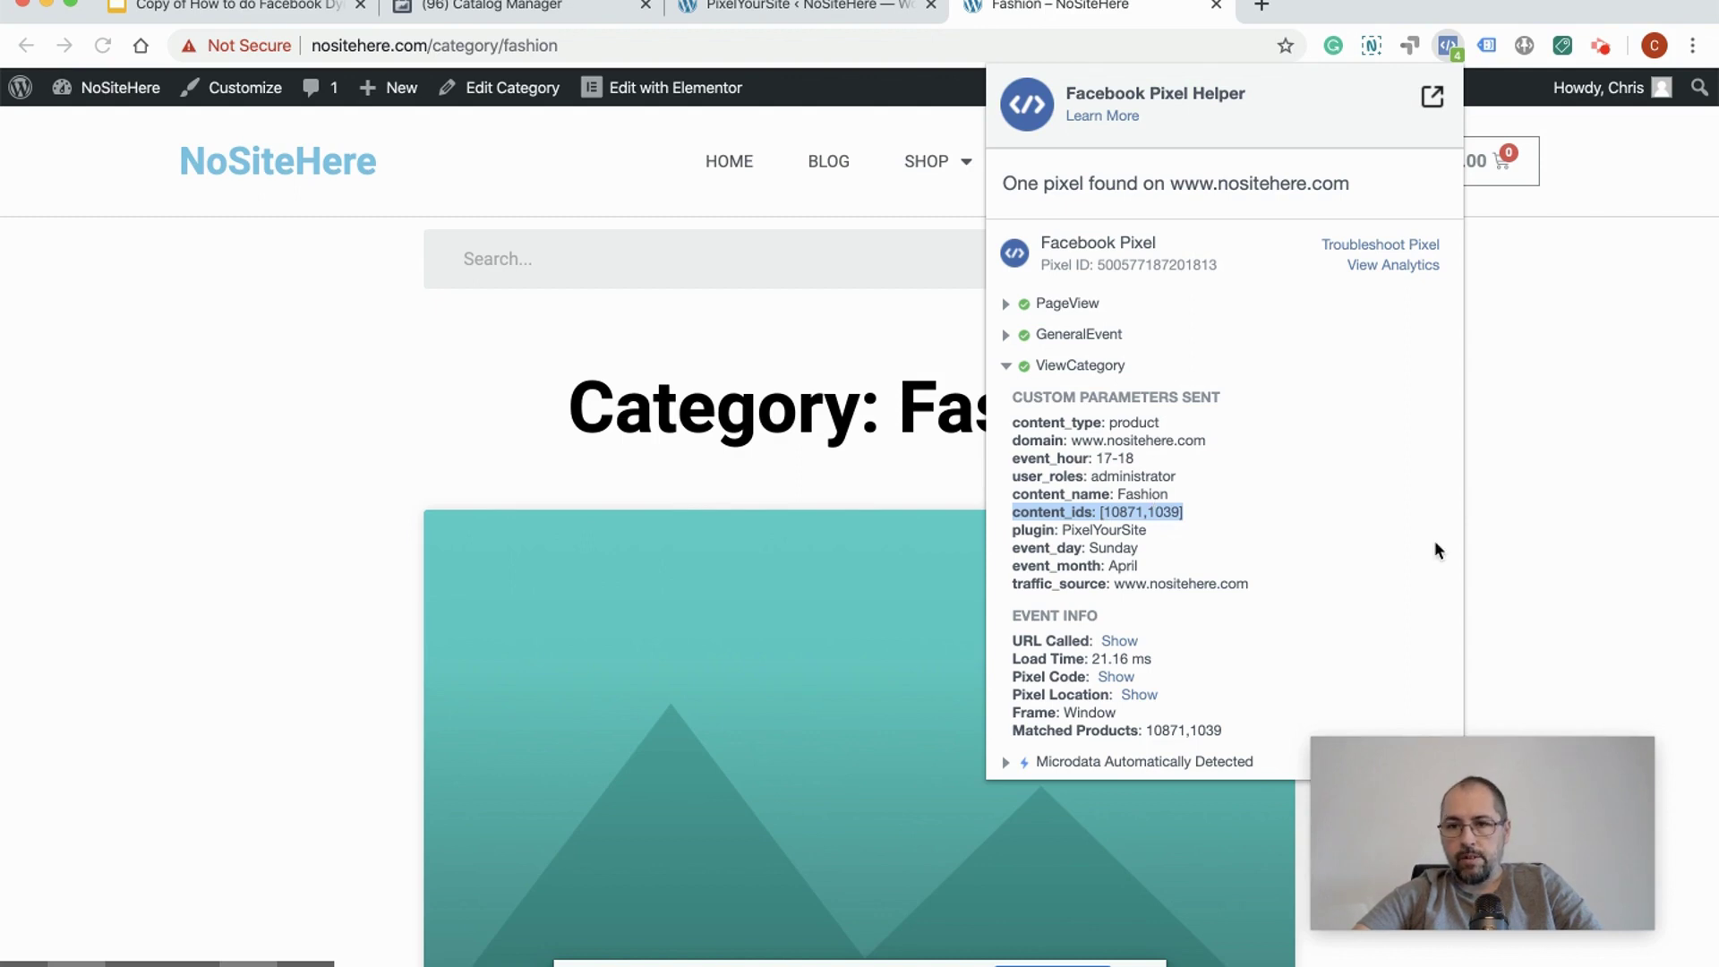
{"action": "left_click", "coordinate": [1506, 529]}
Step: Load the "Condentum integer ridiculus" blog post and expand its ViewContent event in Facebook Pixel Helper
{"action": "key", "text": "super+r"}
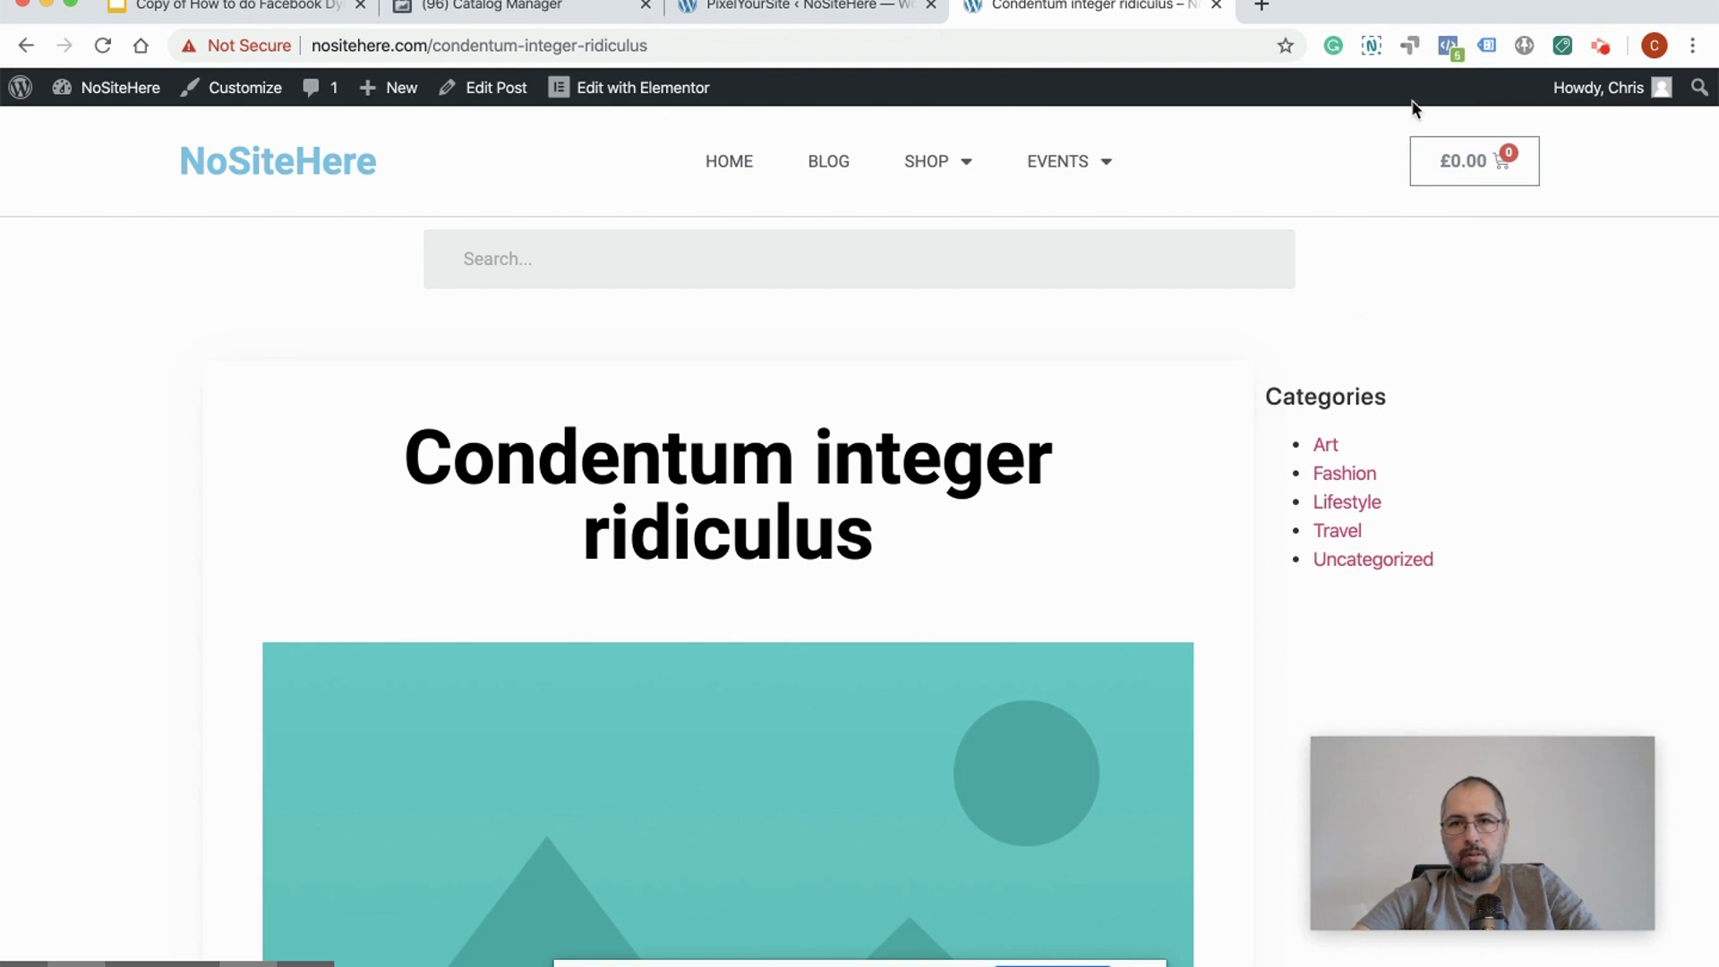
{"action": "left_click", "coordinate": [1445, 47]}
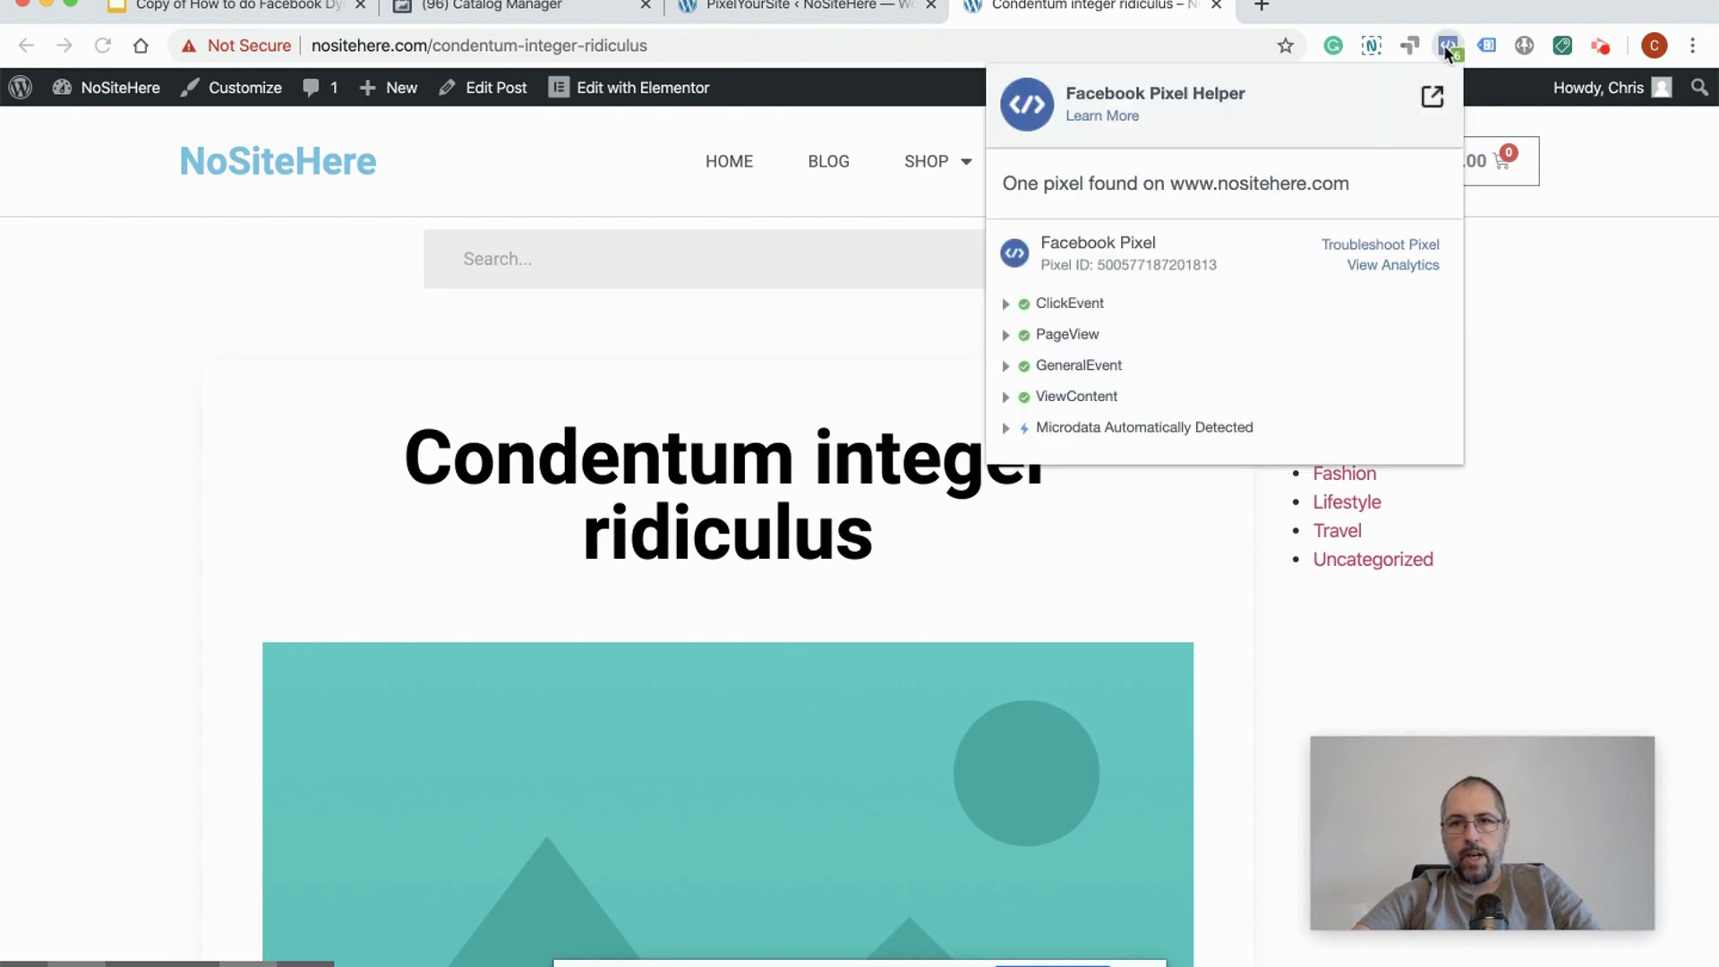
{"action": "left_click", "coordinate": [1057, 400]}
{"action": "left_click", "coordinate": [1492, 384]}
Step: Go past the middle of the blog post and examine the AddToCart event's parameters in Facebook Pixel Helper
{"action": "scroll", "coordinate": [1491, 384], "scroll_direction": "down", "scroll_amount": 2}
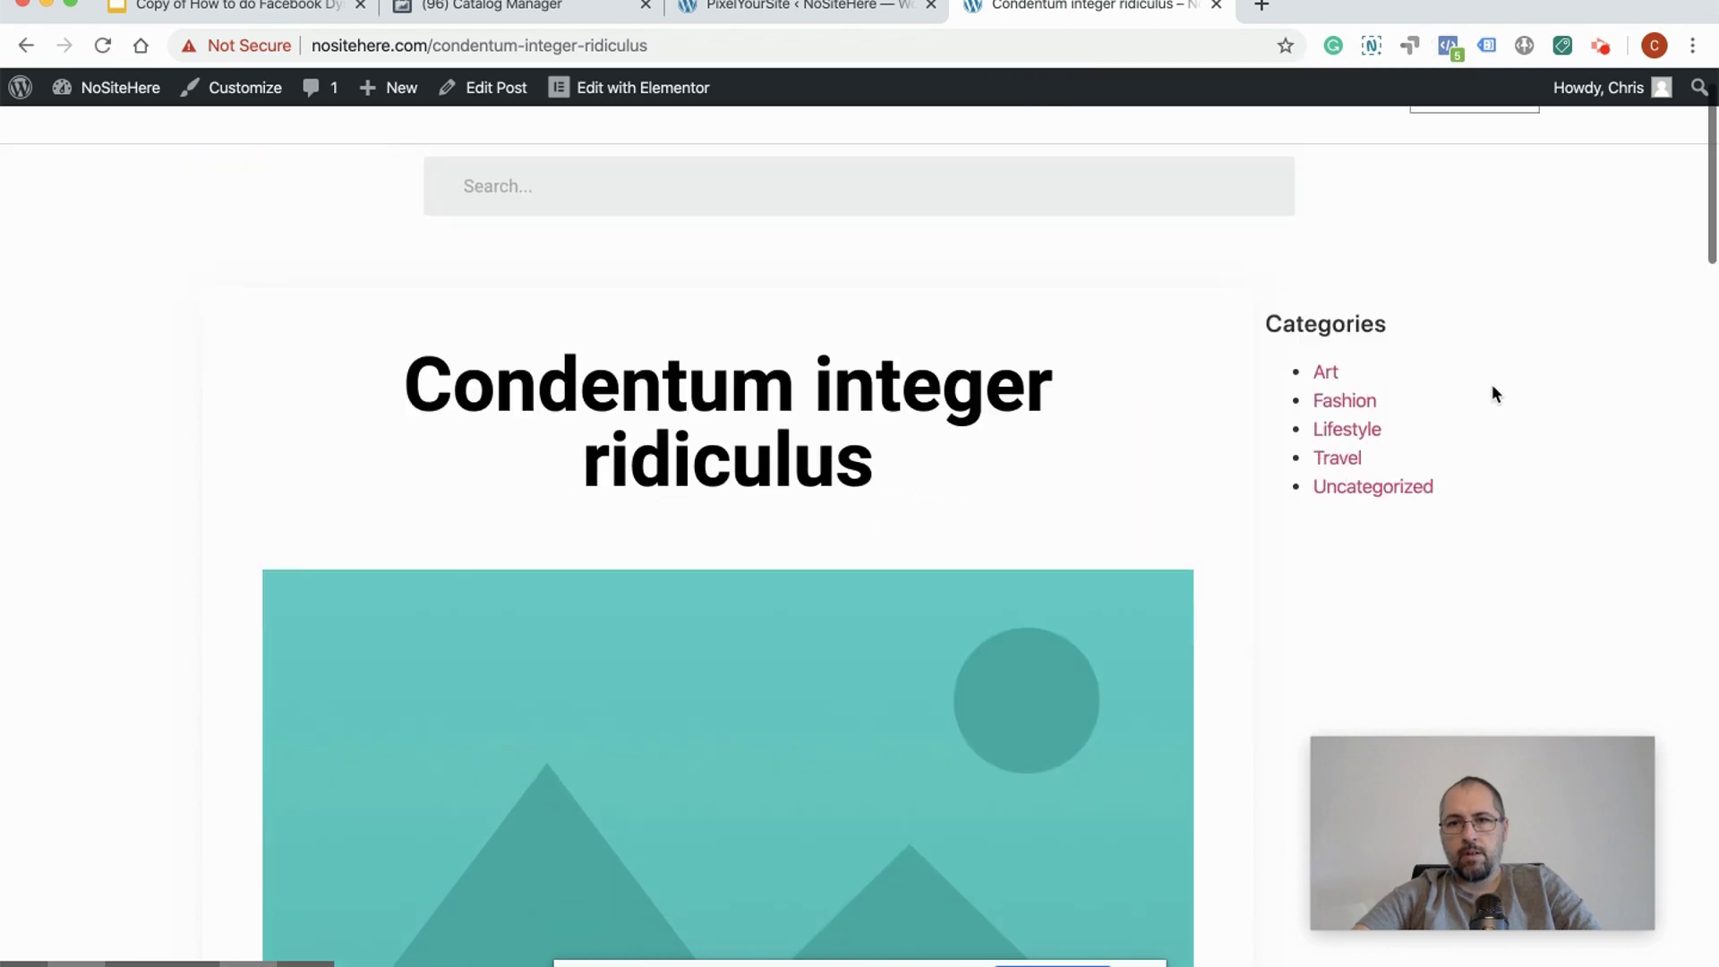
{"action": "scroll", "coordinate": [1491, 386], "scroll_direction": "down", "scroll_amount": 15}
{"action": "scroll", "coordinate": [1491, 384], "scroll_direction": "down", "scroll_amount": 15}
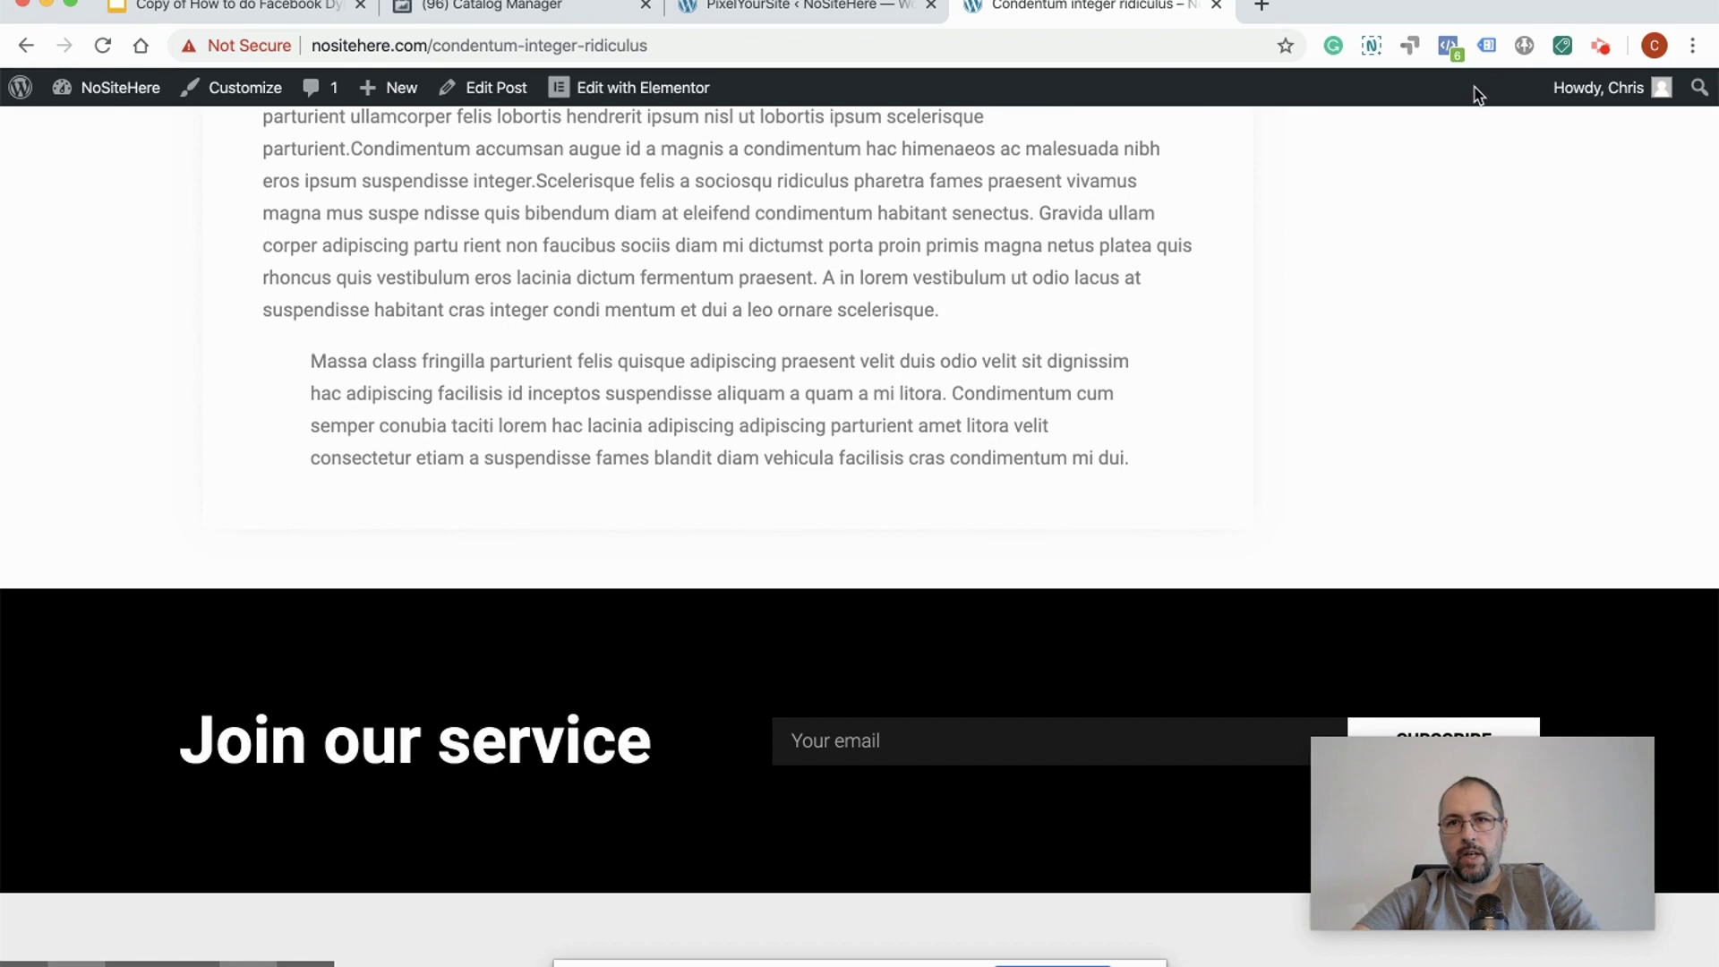
{"action": "left_click", "coordinate": [1452, 52]}
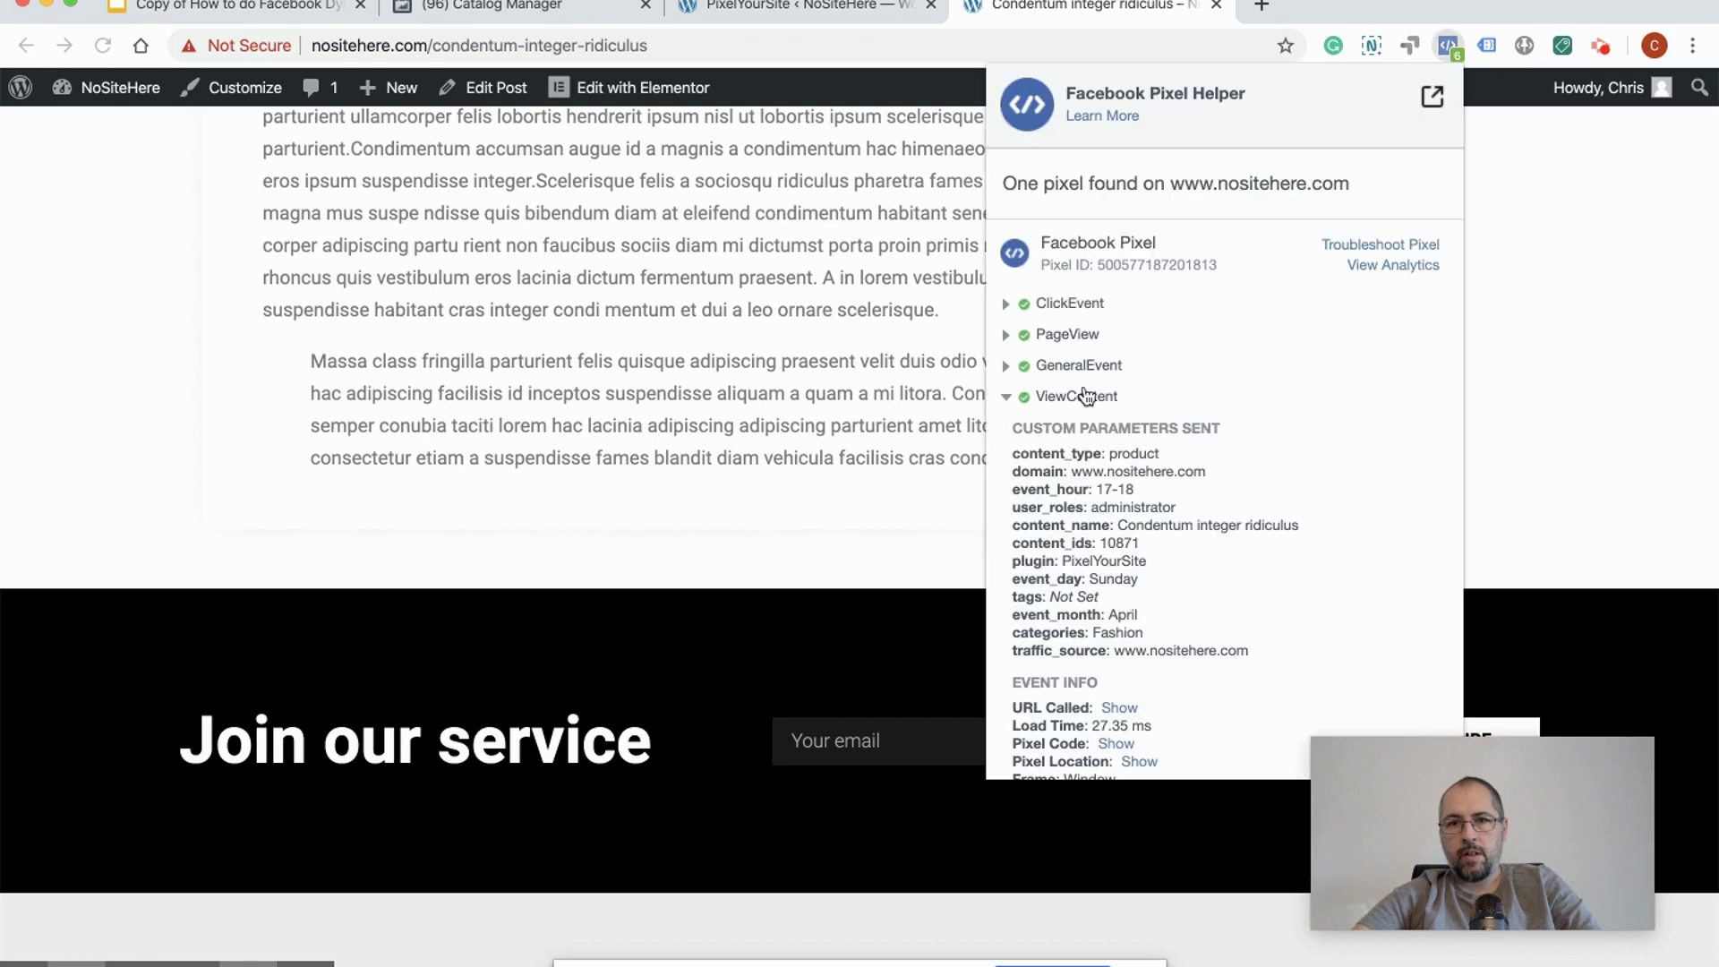
{"action": "left_click", "coordinate": [1078, 395]}
{"action": "left_click", "coordinate": [1074, 452]}
{"action": "scroll", "coordinate": [1275, 593], "scroll_direction": "down", "scroll_amount": 3}
{"action": "left_click", "coordinate": [1538, 502]}
Step: Go to the end of the blog post and examine the Purchase and AddToCart event parameters in Facebook Pixel Helper
{"action": "scroll", "coordinate": [1538, 501], "scroll_direction": "down", "scroll_amount": 8}
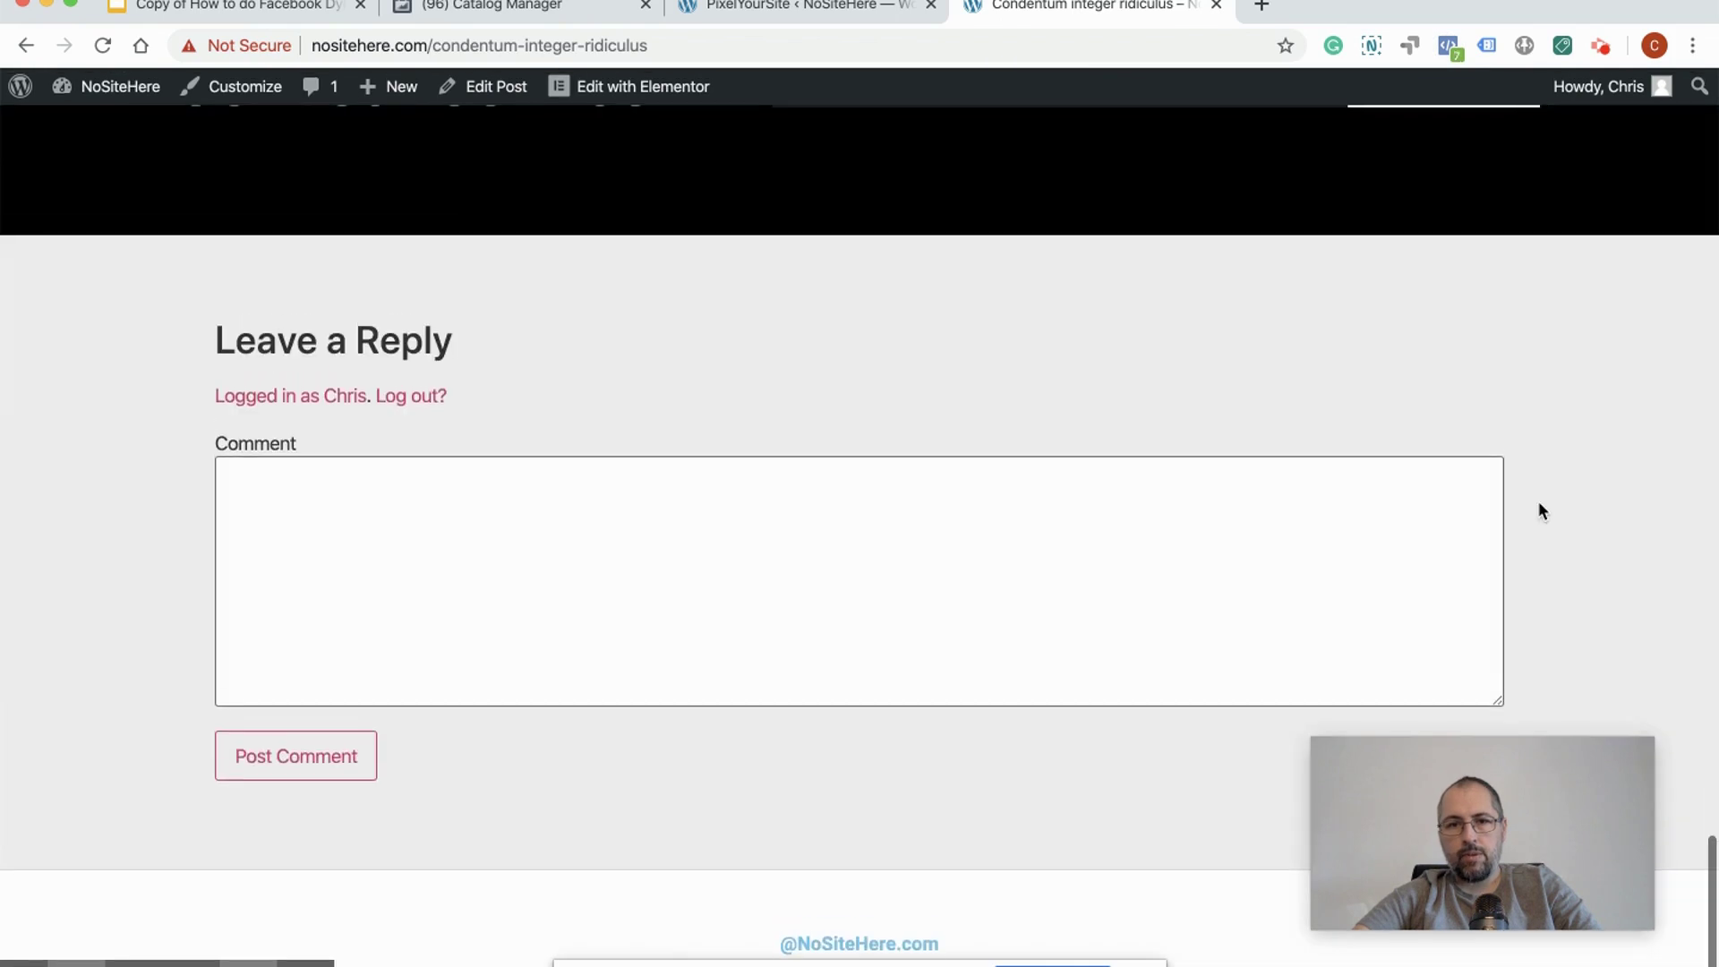
{"action": "left_click", "coordinate": [1450, 46]}
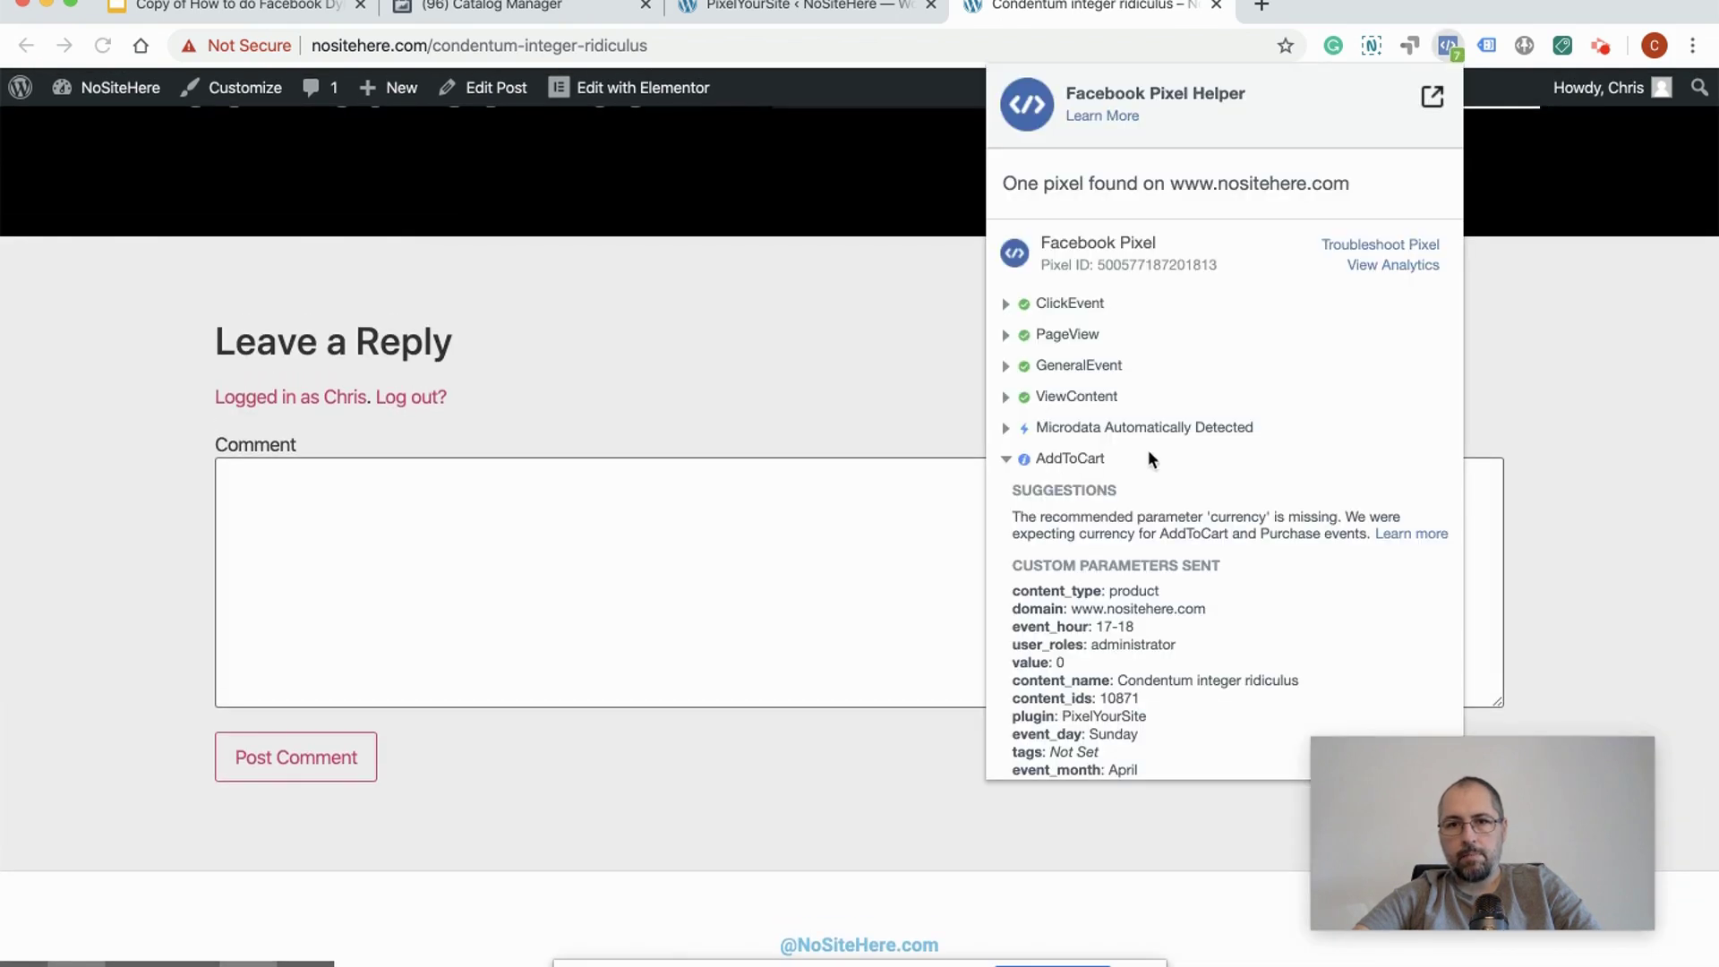
{"action": "left_click", "coordinate": [1080, 458]}
{"action": "left_click", "coordinate": [1077, 489]}
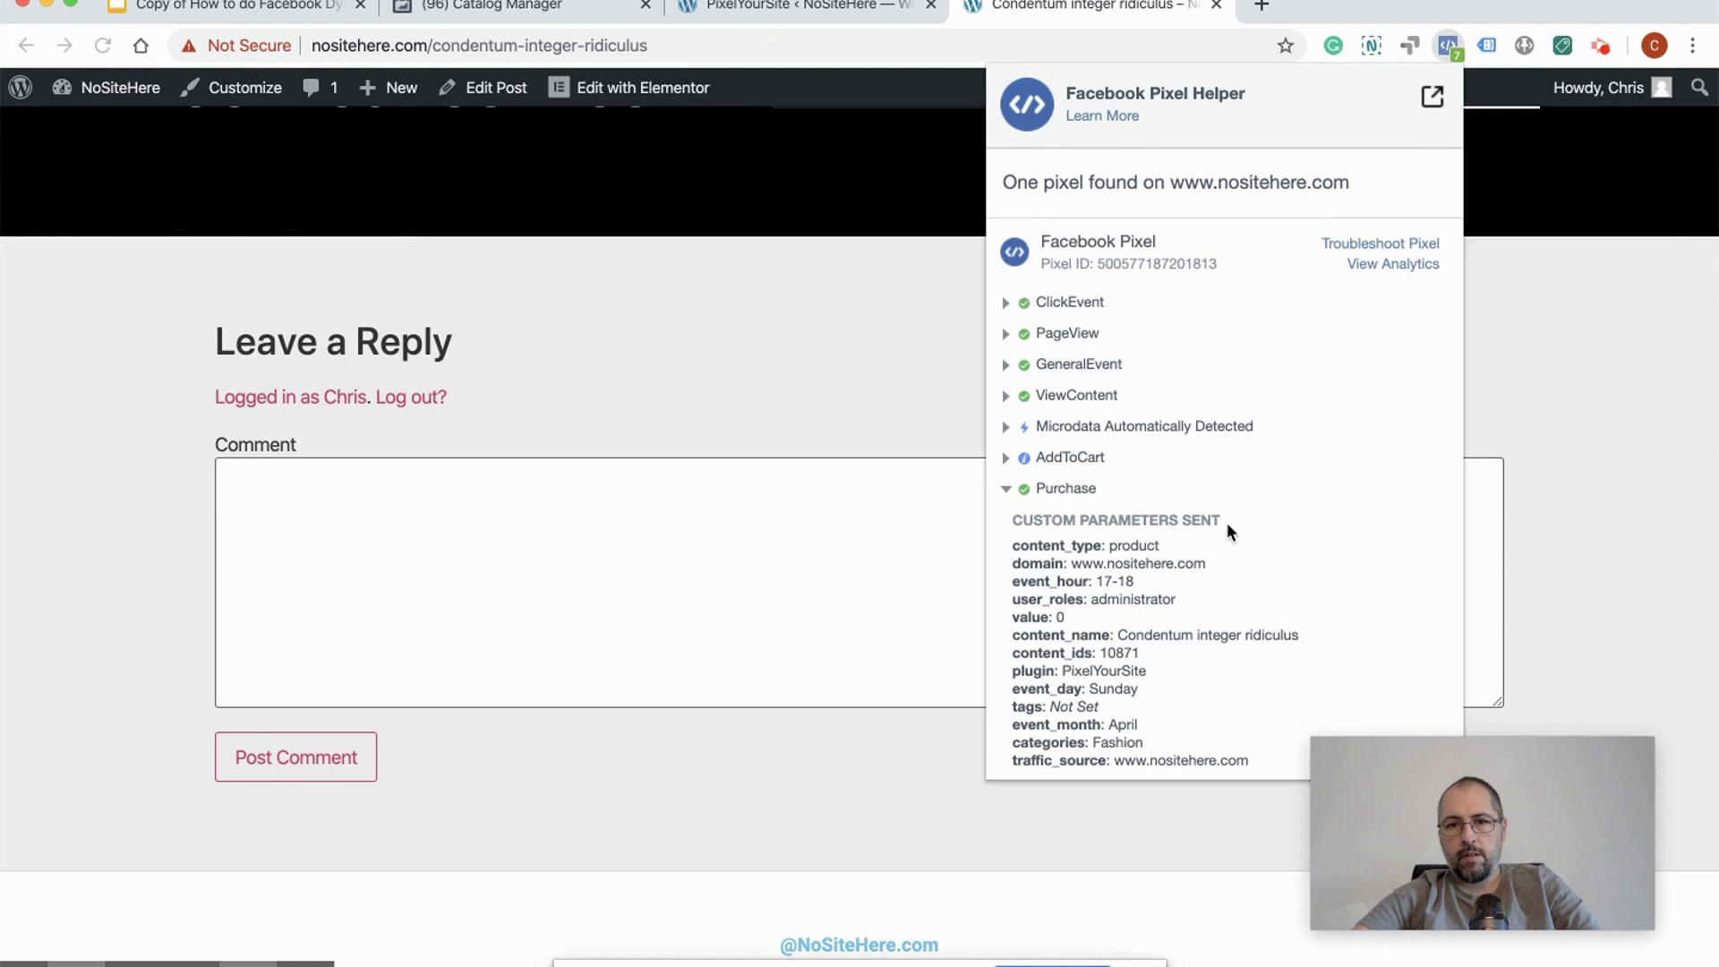
{"action": "scroll", "coordinate": [1226, 523], "scroll_direction": "down", "scroll_amount": 2}
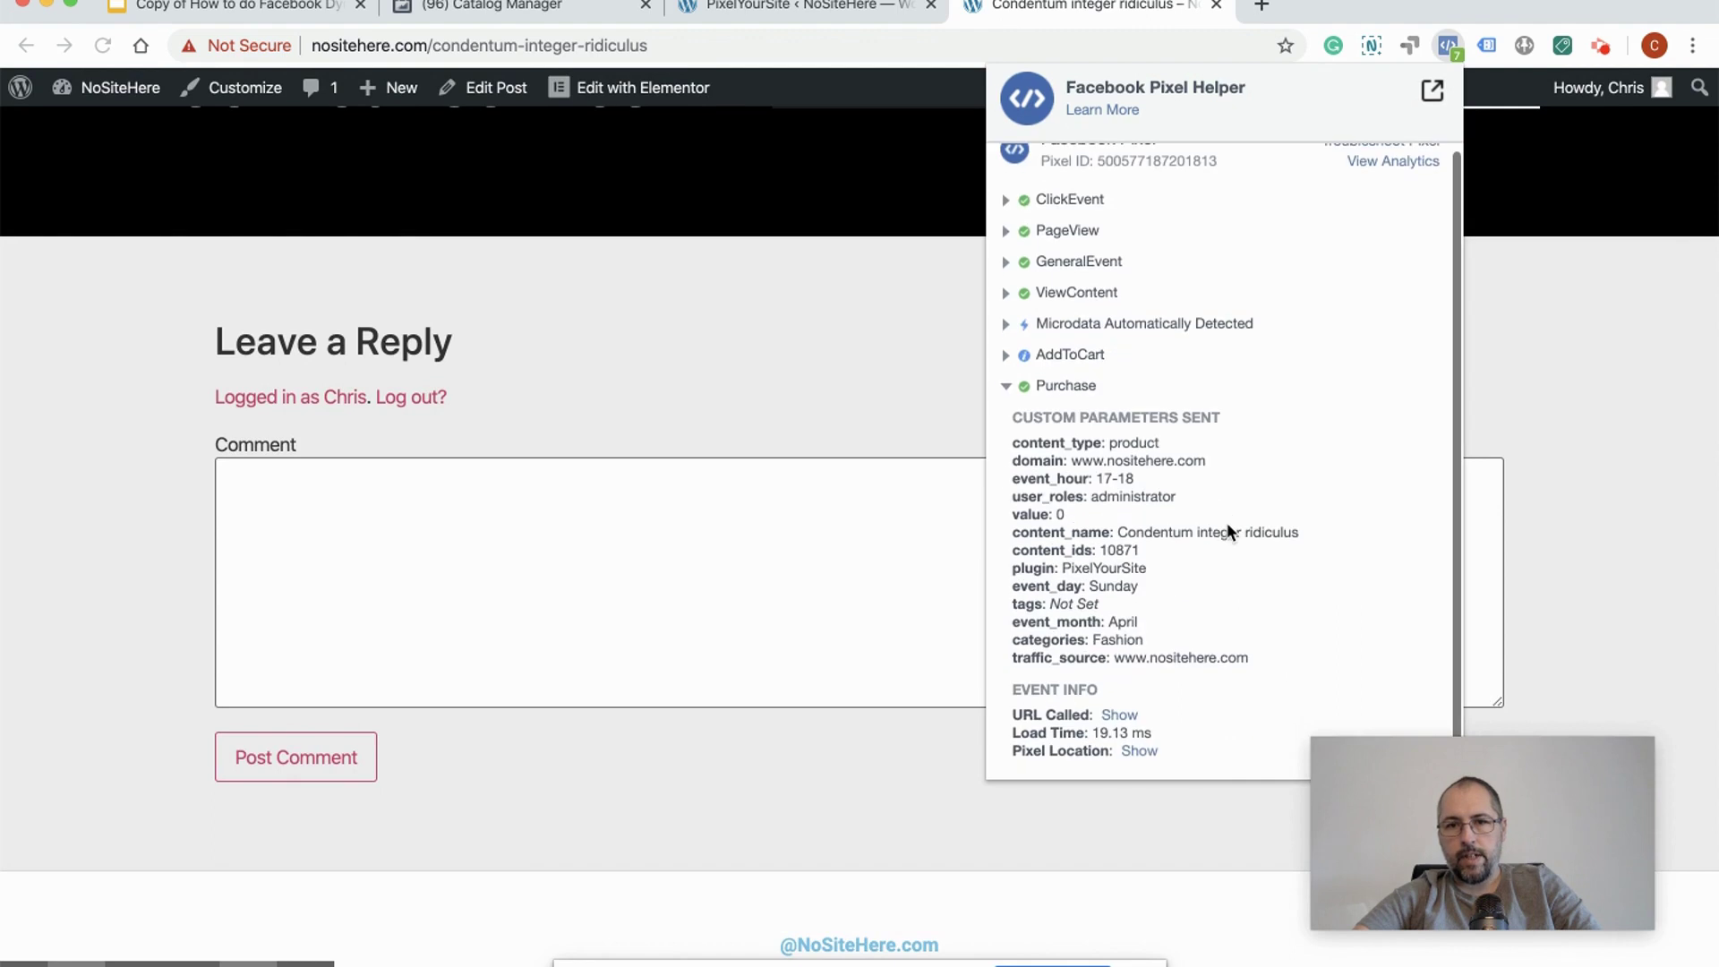
{"action": "left_click", "coordinate": [1079, 392]}
{"action": "left_click", "coordinate": [1065, 462]}
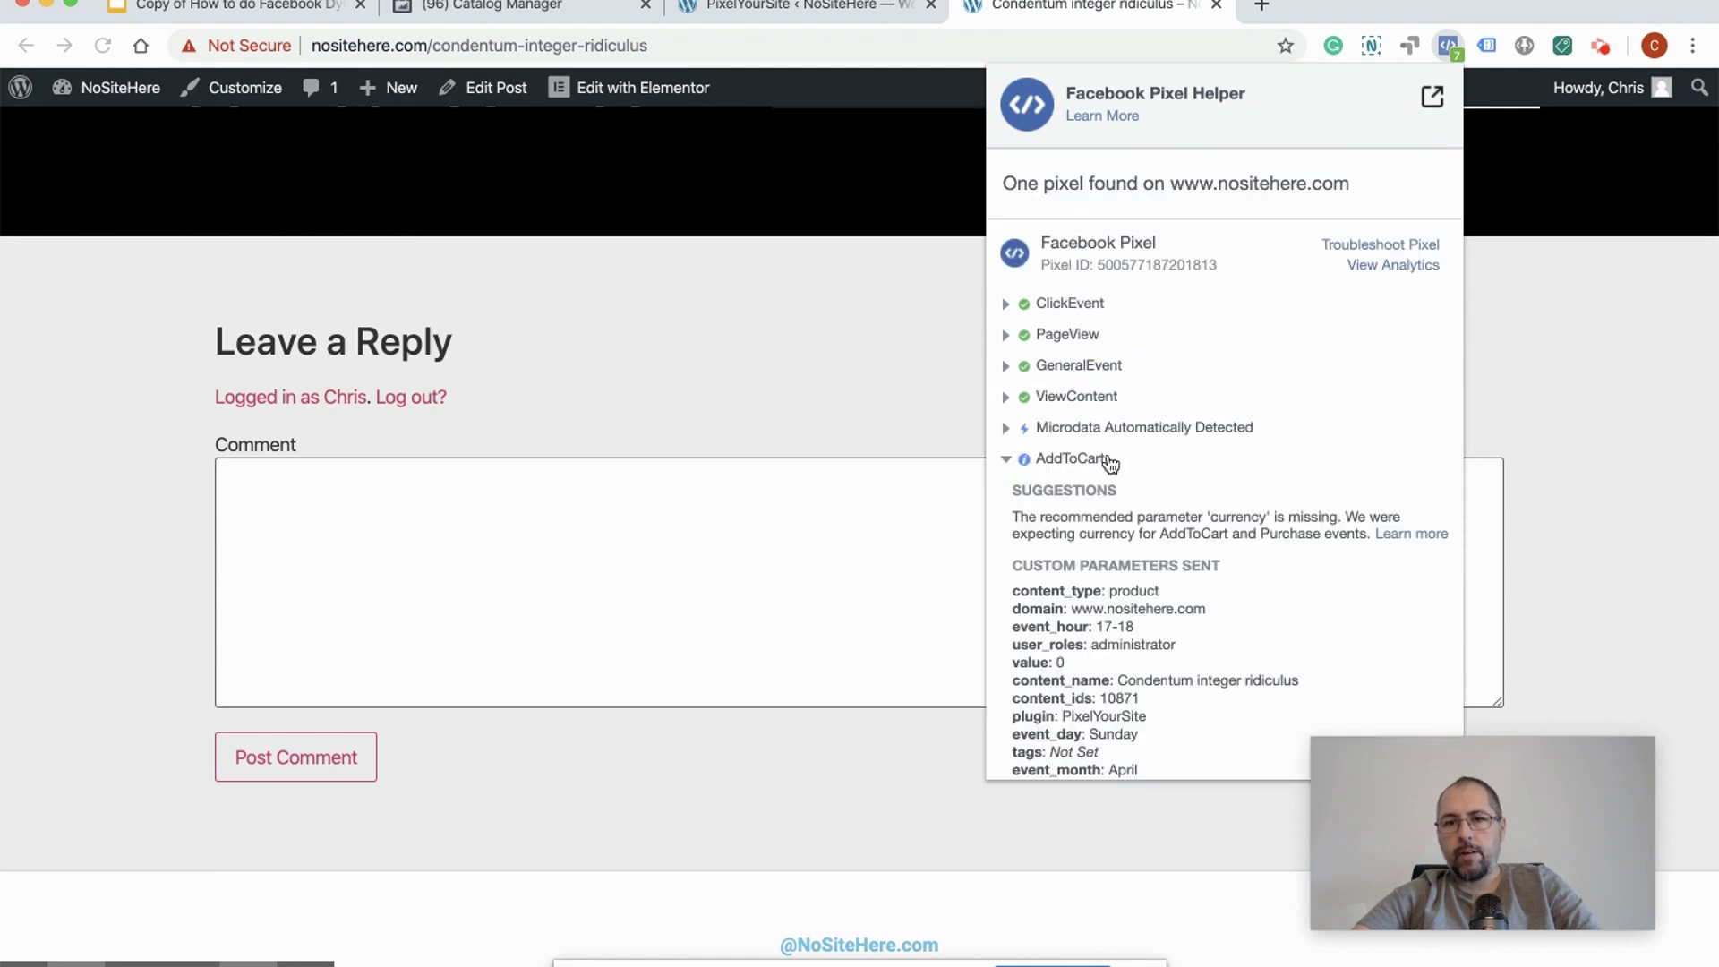
{"action": "scroll", "coordinate": [1209, 496], "scroll_direction": "down", "scroll_amount": 3}
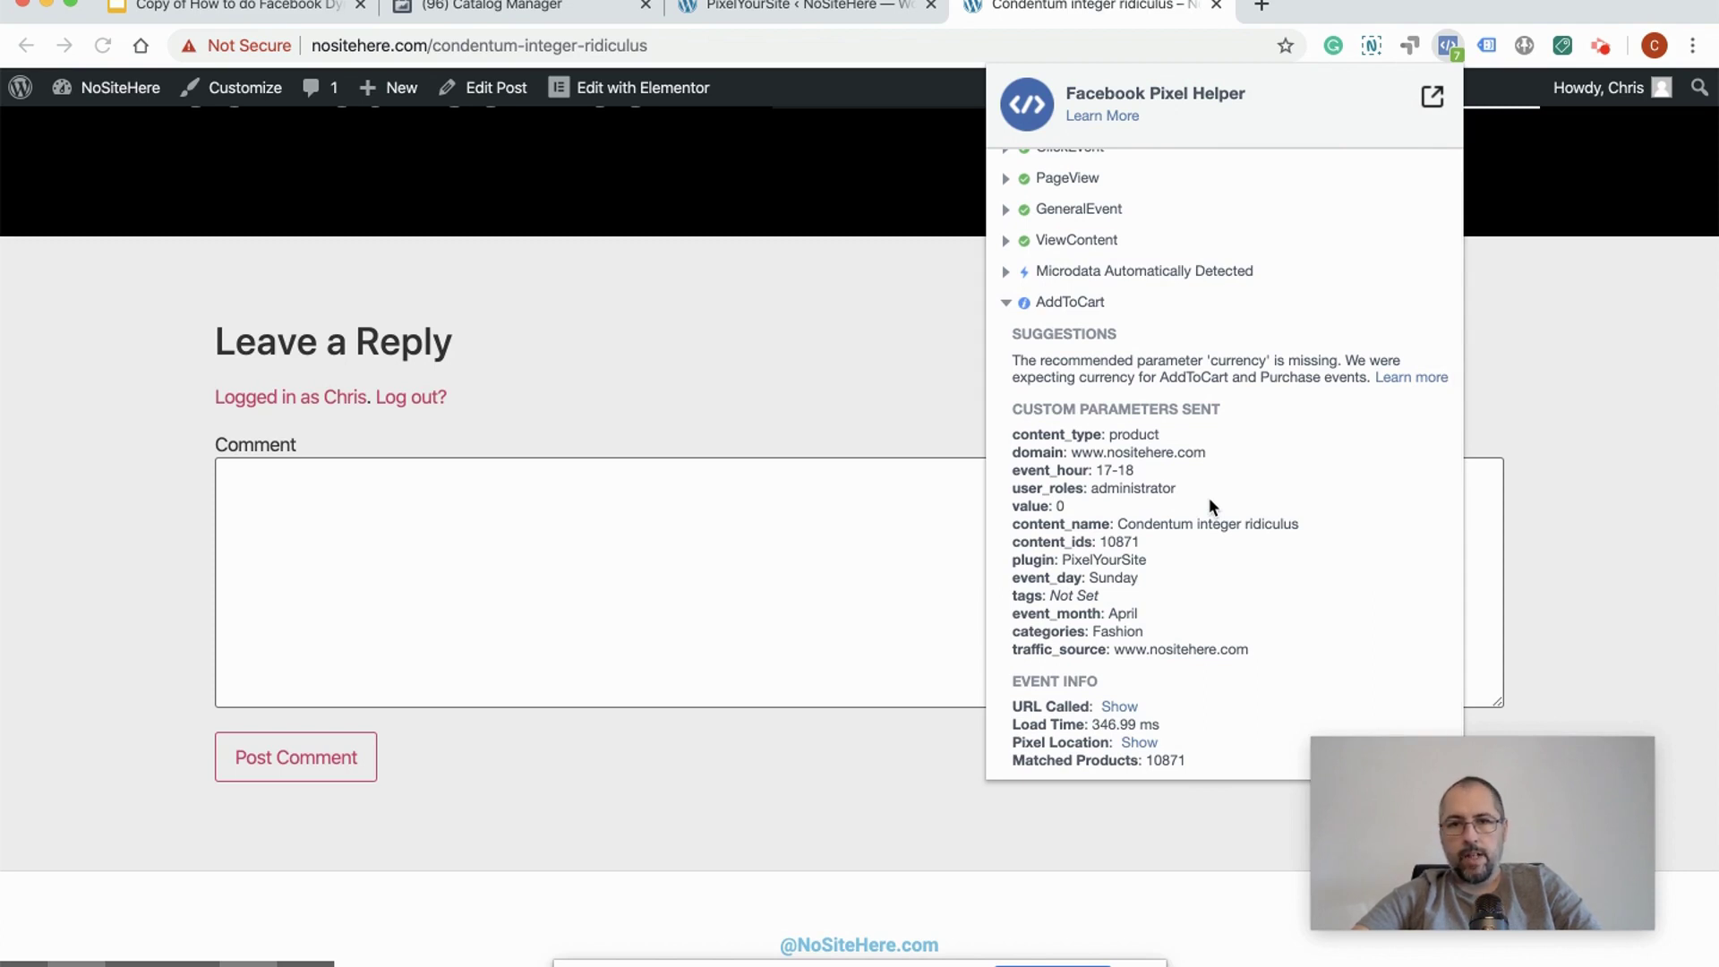
{"action": "left_click", "coordinate": [1483, 294]}
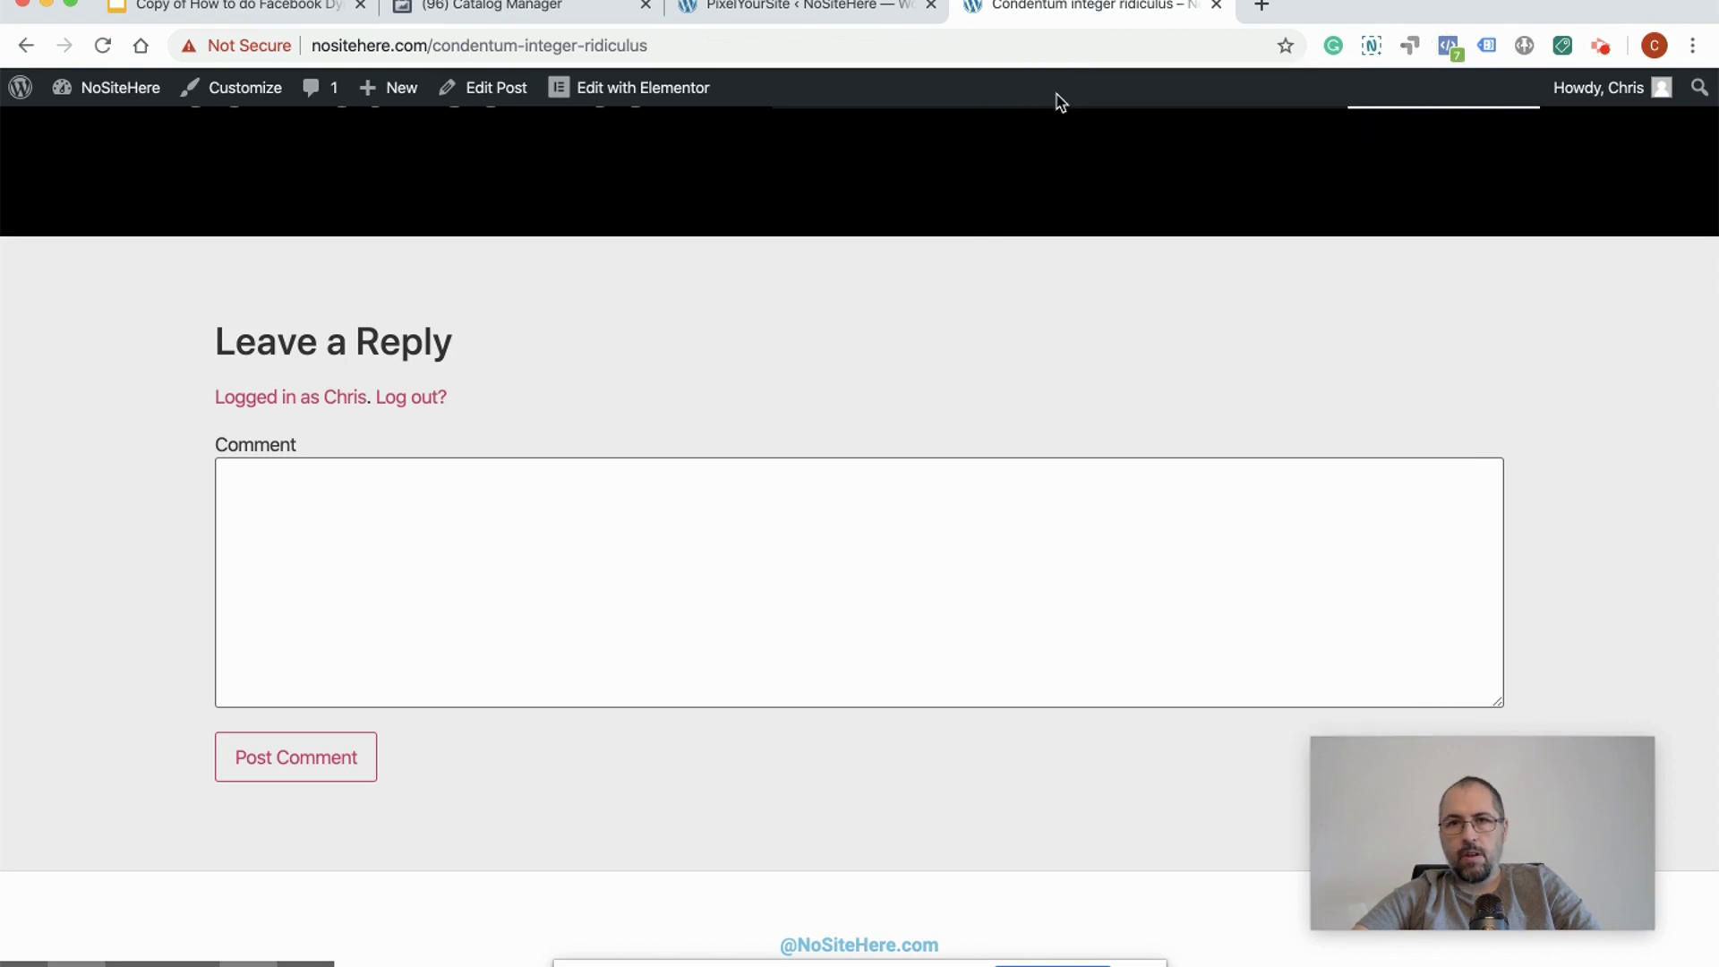
Step: In the PixelYouSite blog settings, set the Purchase event to fire on User commented and save the settings
{"action": "left_click", "coordinate": [815, 19]}
{"action": "scroll", "coordinate": [818, 441], "scroll_direction": "down", "scroll_amount": 5}
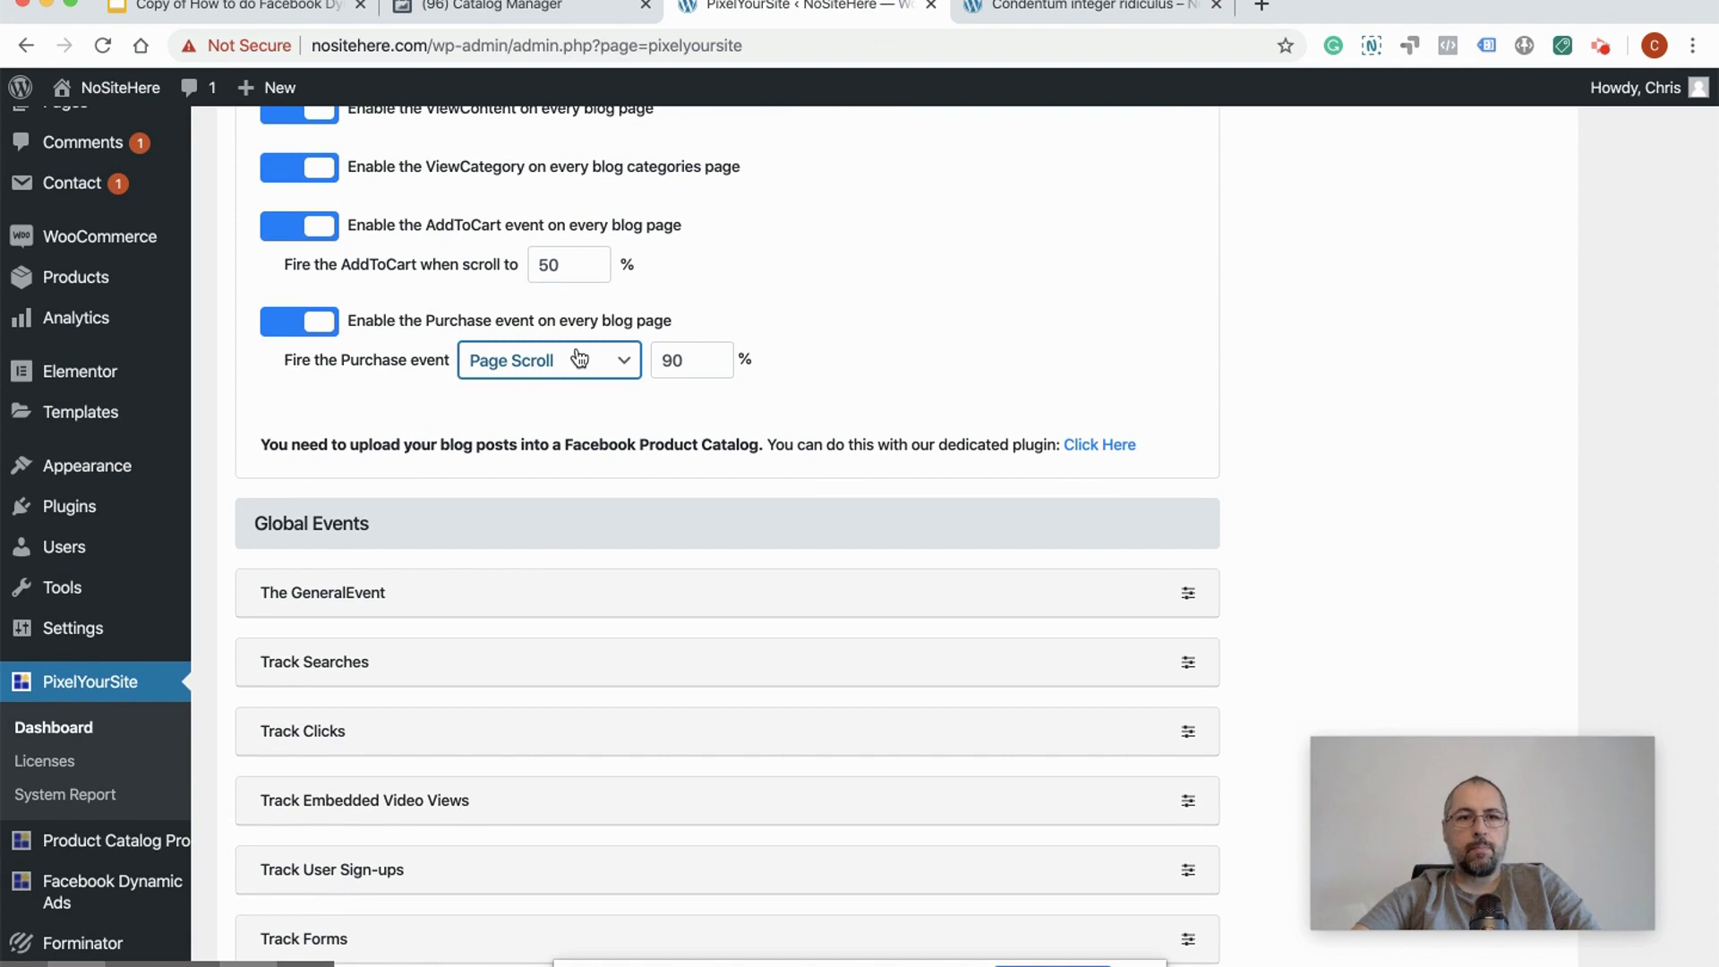
{"action": "left_click", "coordinate": [579, 358]}
{"action": "left_click", "coordinate": [586, 380]}
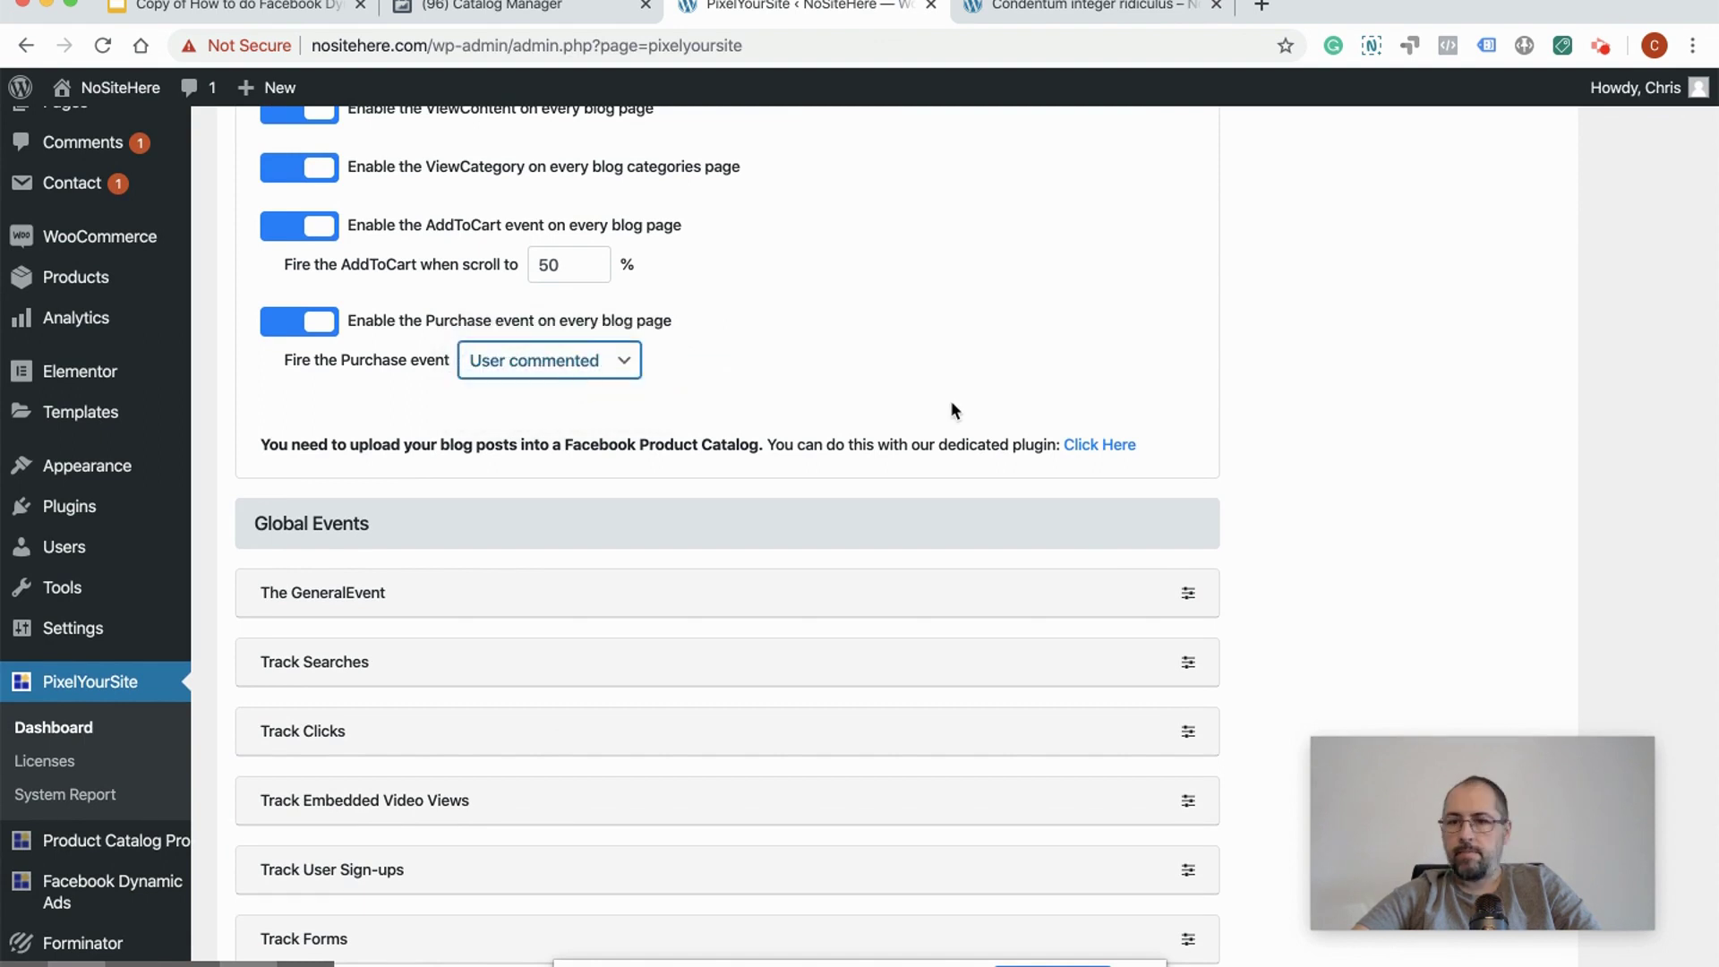
{"action": "scroll", "coordinate": [952, 405], "scroll_direction": "down", "scroll_amount": 10}
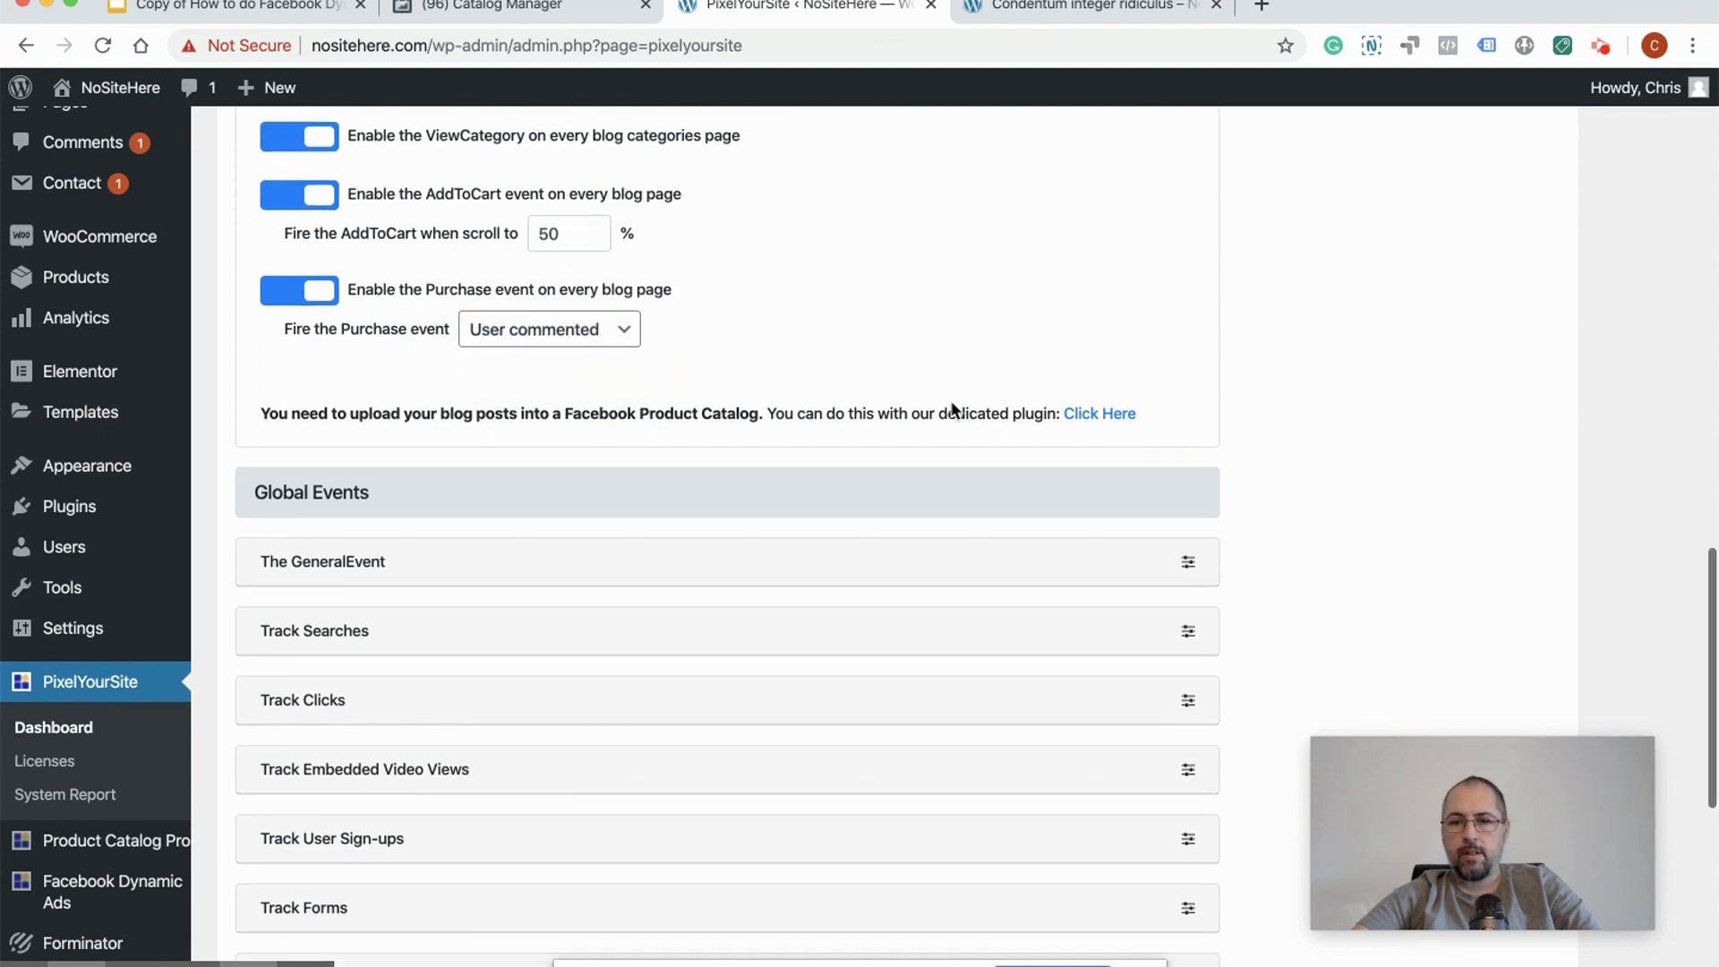
{"action": "left_click", "coordinate": [737, 896]}
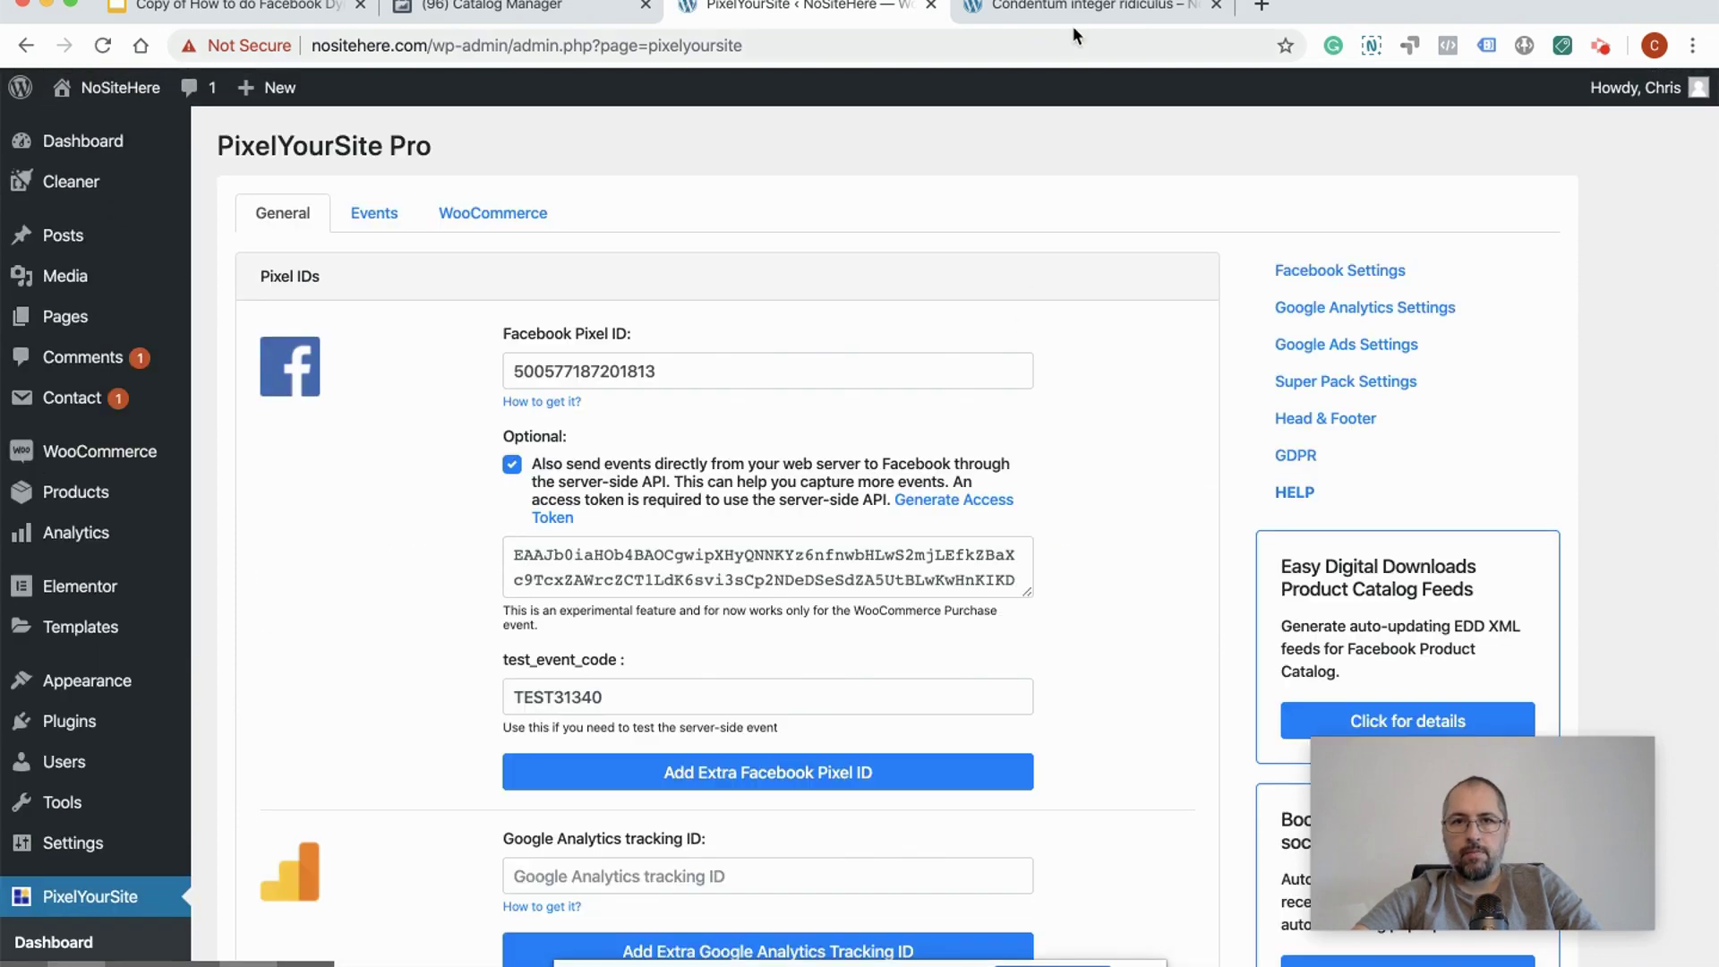
Step: Reload the blog post, go to its end and check the list of fired events in Facebook Pixel Helper
{"action": "left_click", "coordinate": [1087, 4]}
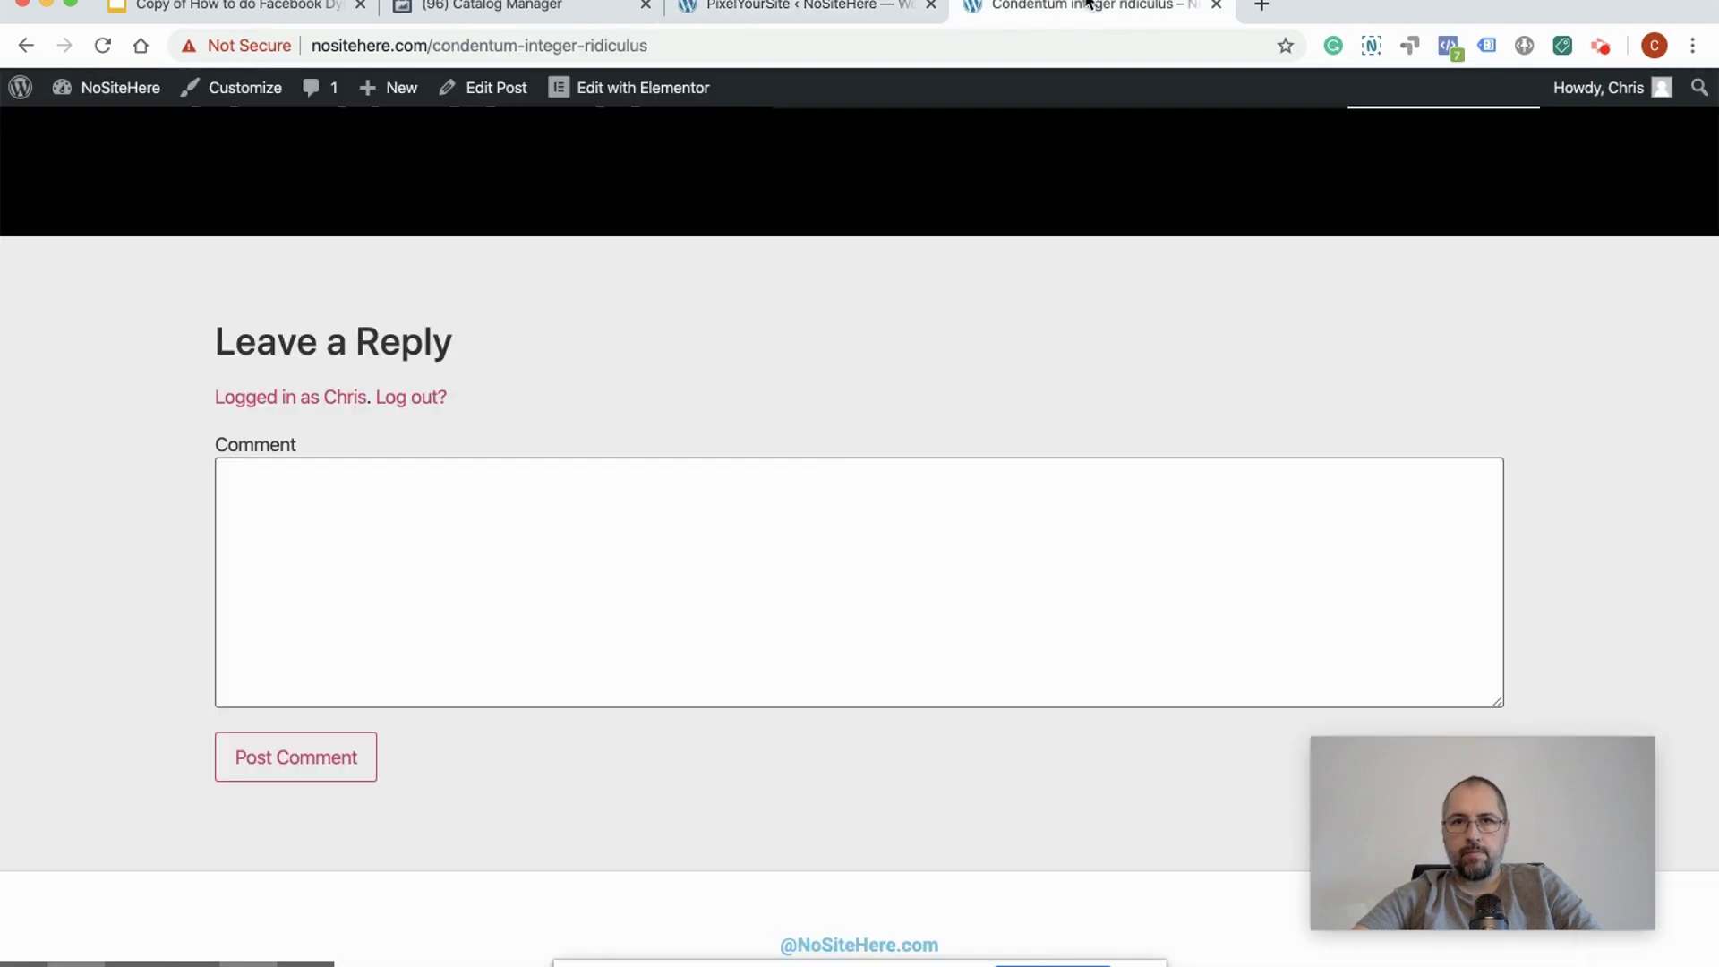
{"action": "scroll", "coordinate": [822, 455], "scroll_direction": "up", "scroll_amount": 20}
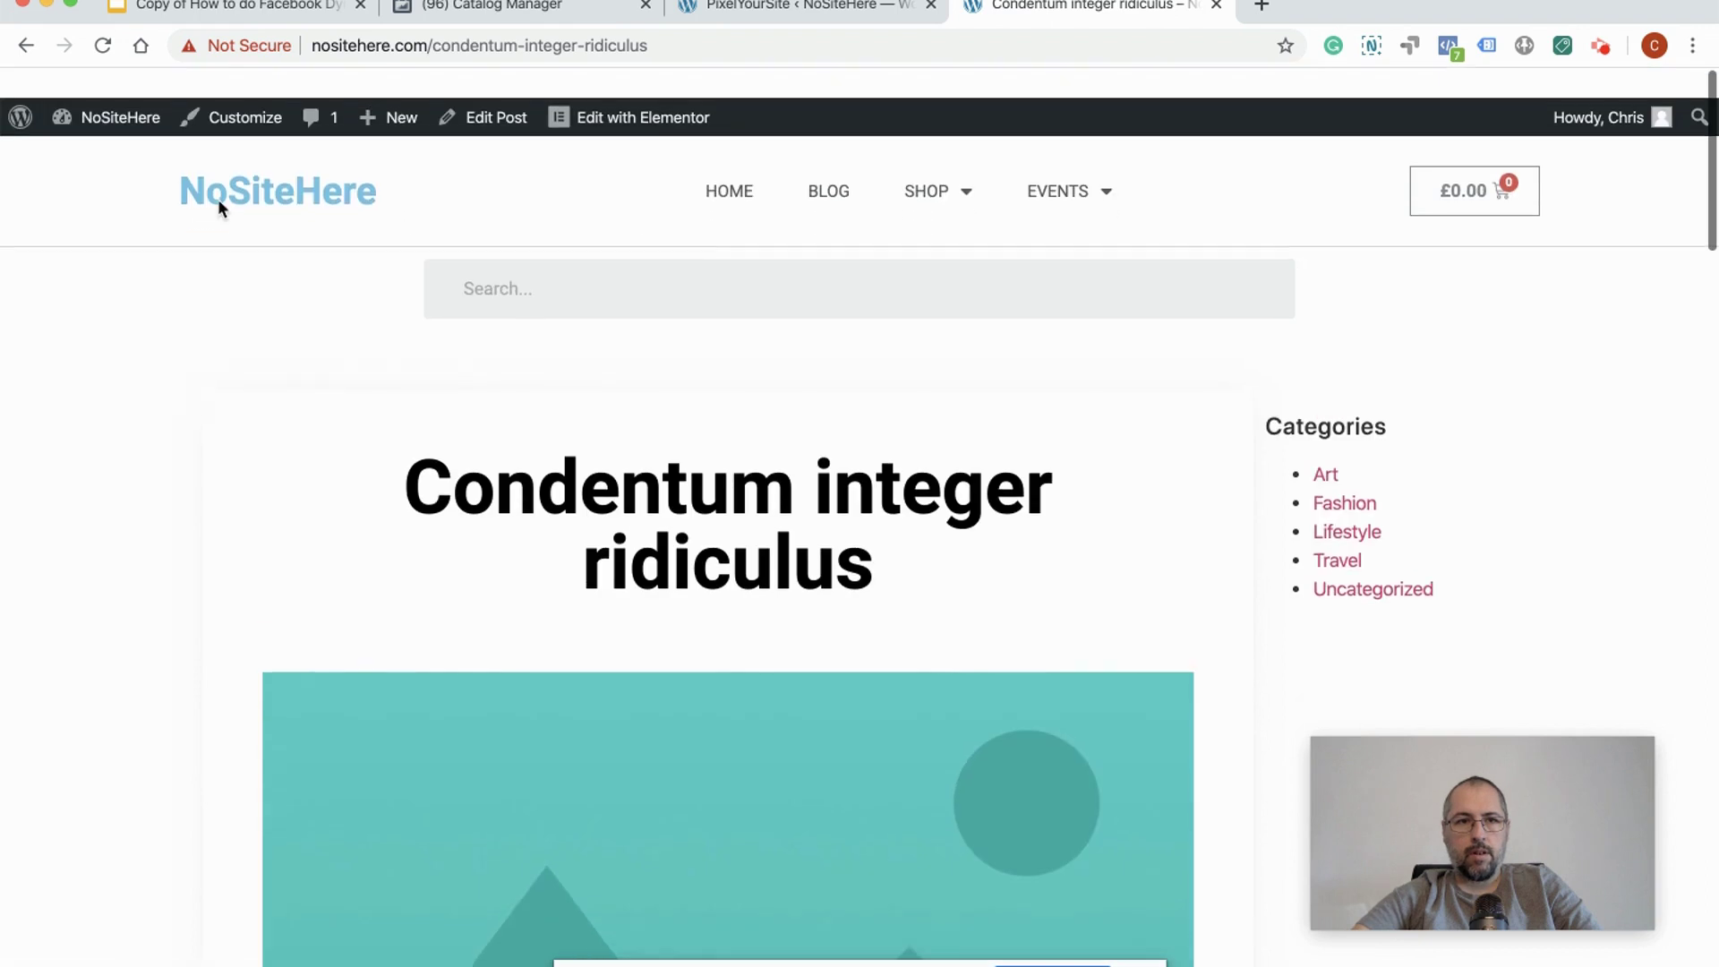
{"action": "left_click", "coordinate": [104, 47]}
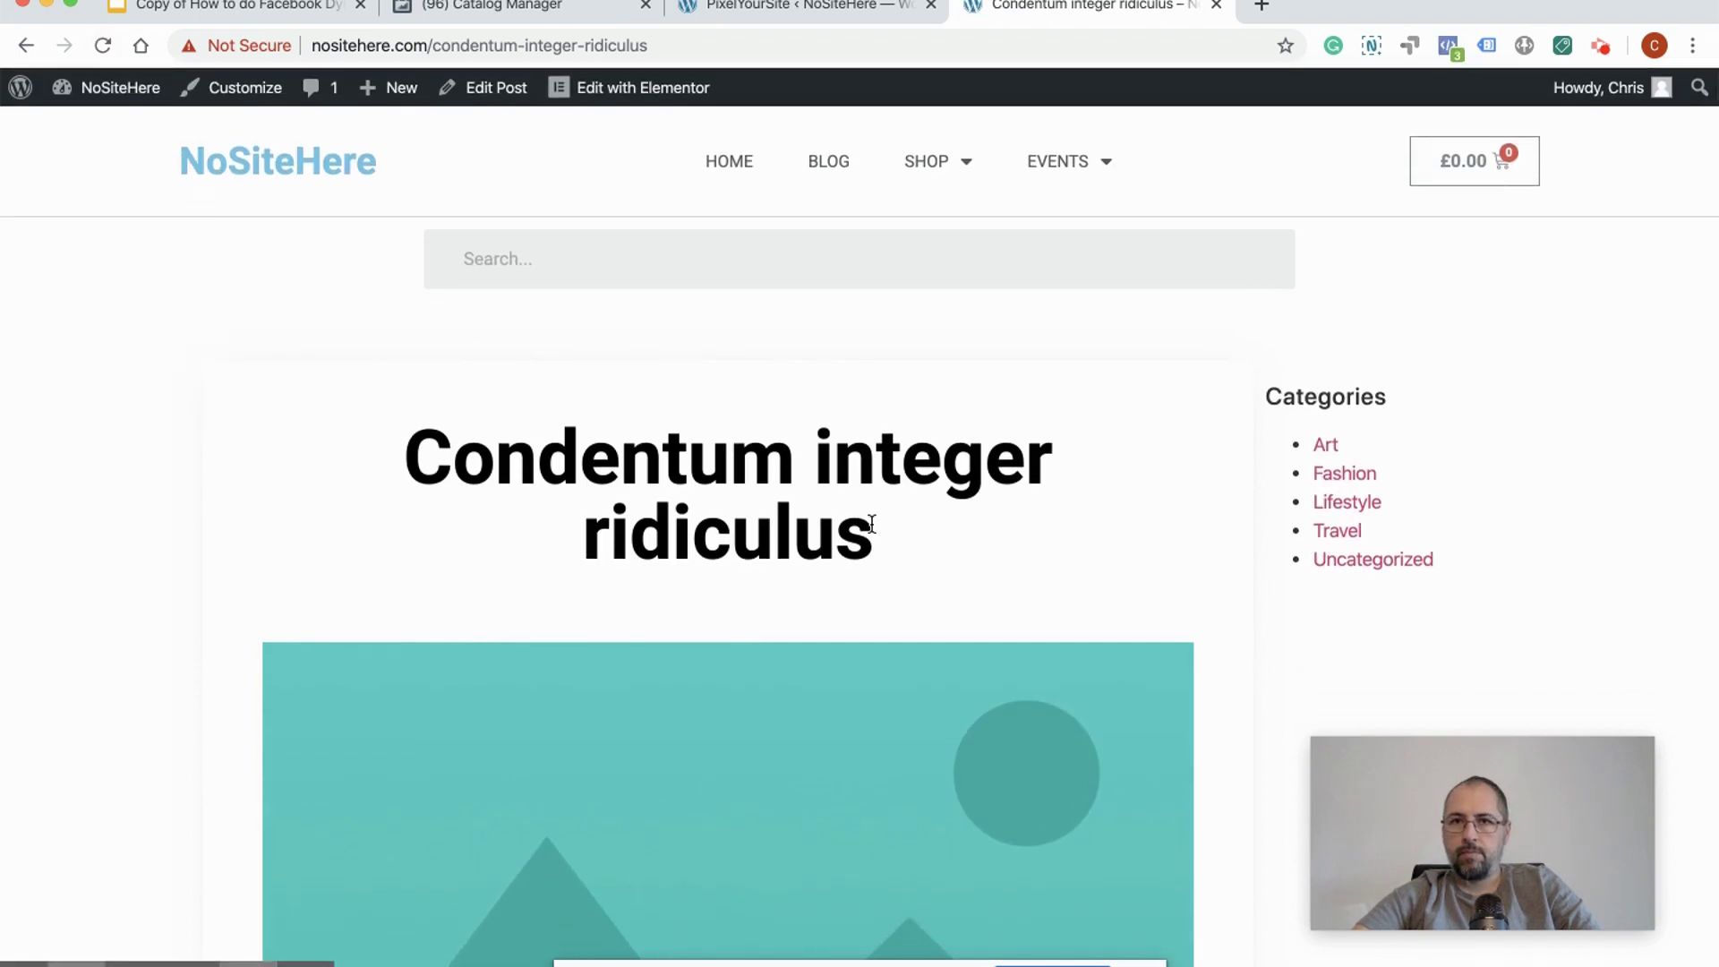
{"action": "scroll", "coordinate": [873, 527], "scroll_direction": "down", "scroll_amount": 20}
{"action": "scroll", "coordinate": [871, 526], "scroll_direction": "down", "scroll_amount": 15}
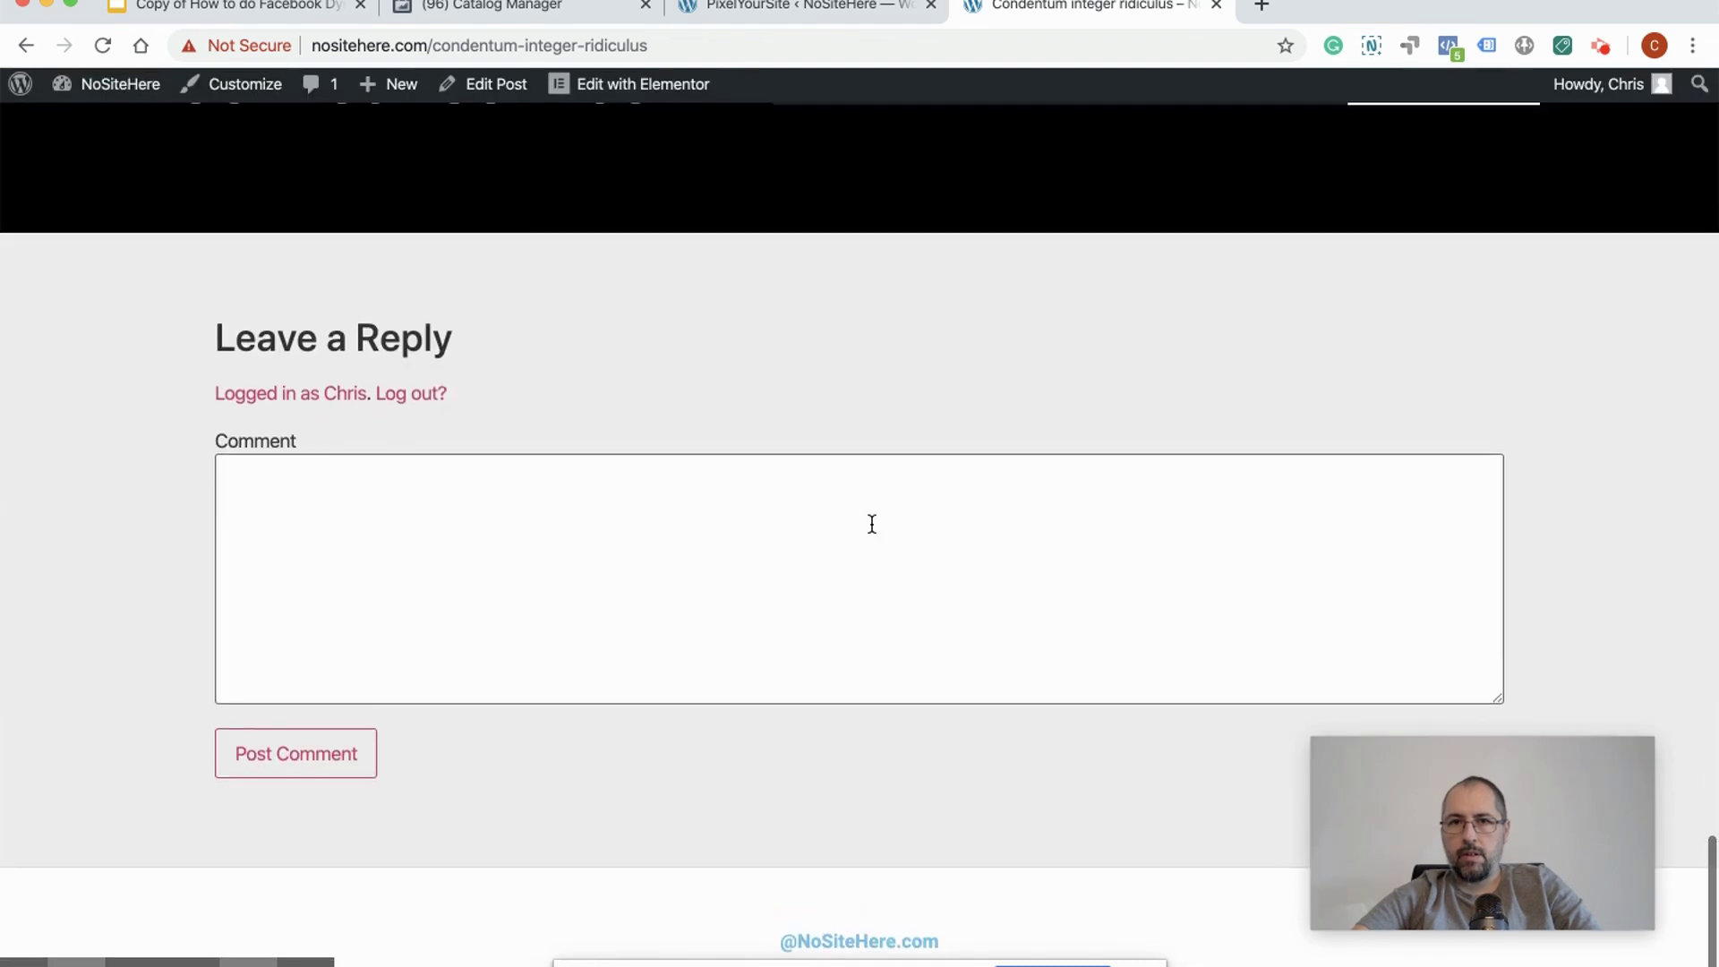
{"action": "left_click", "coordinate": [1446, 44]}
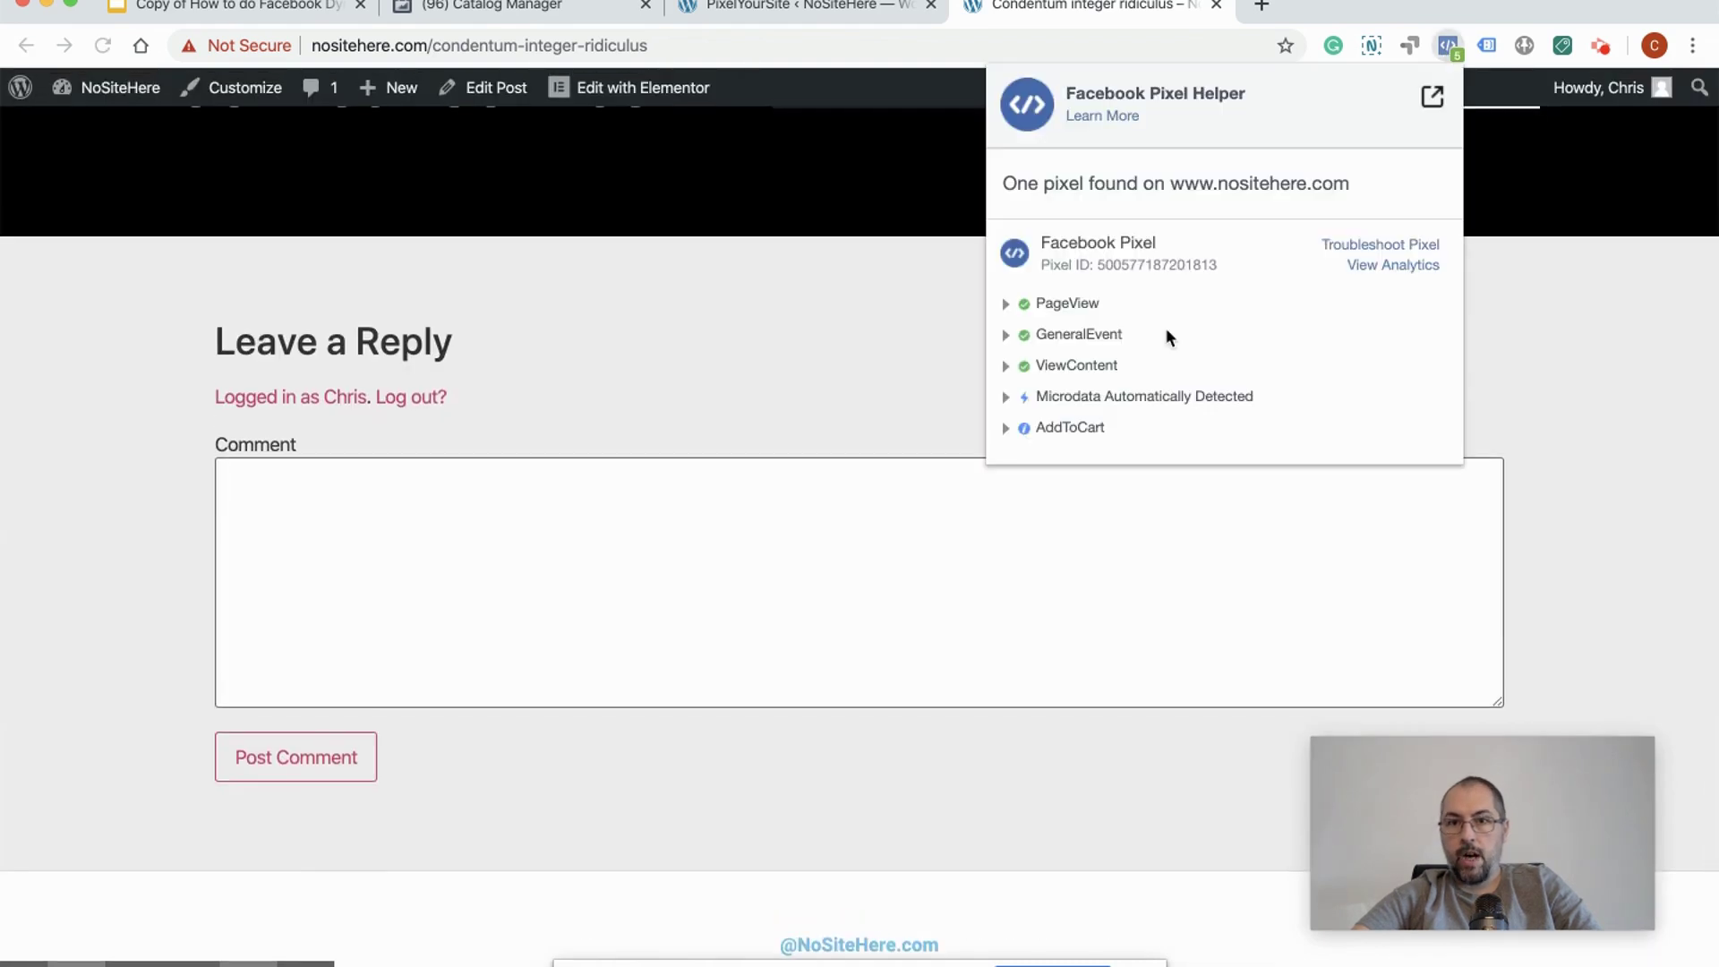
{"action": "left_click", "coordinate": [1508, 391]}
Step: Post the comment "my comment" on the blog post
{"action": "left_click", "coordinate": [844, 568]}
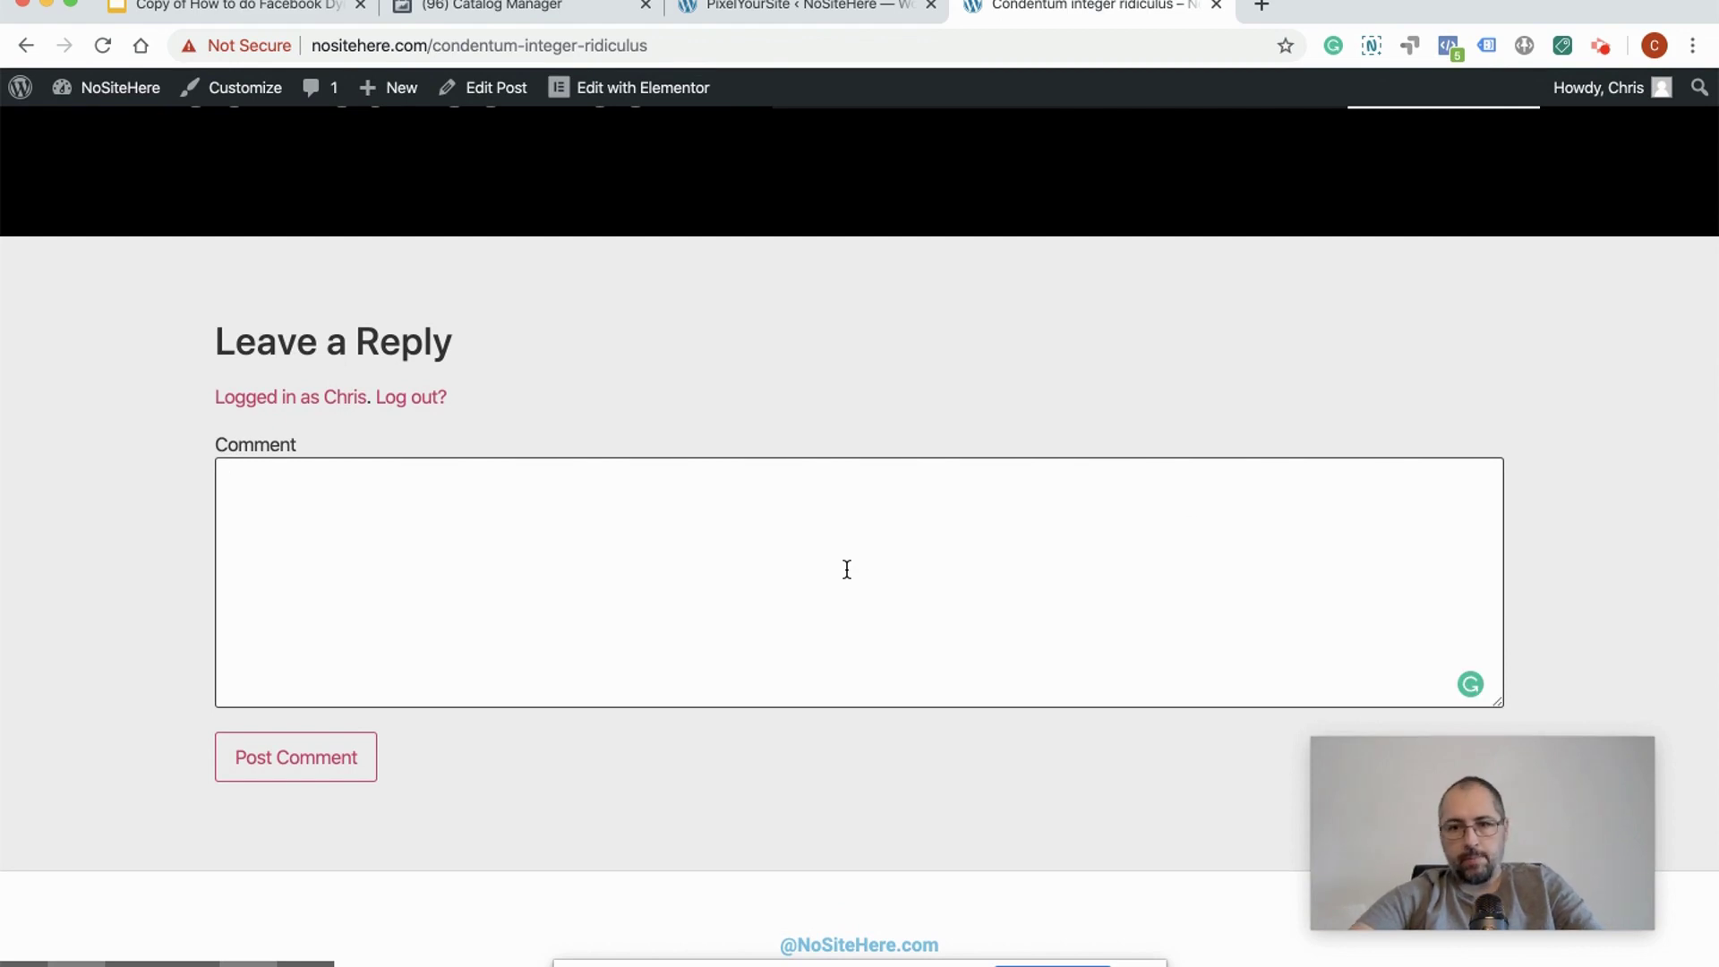
{"action": "type", "text": "my comment"}
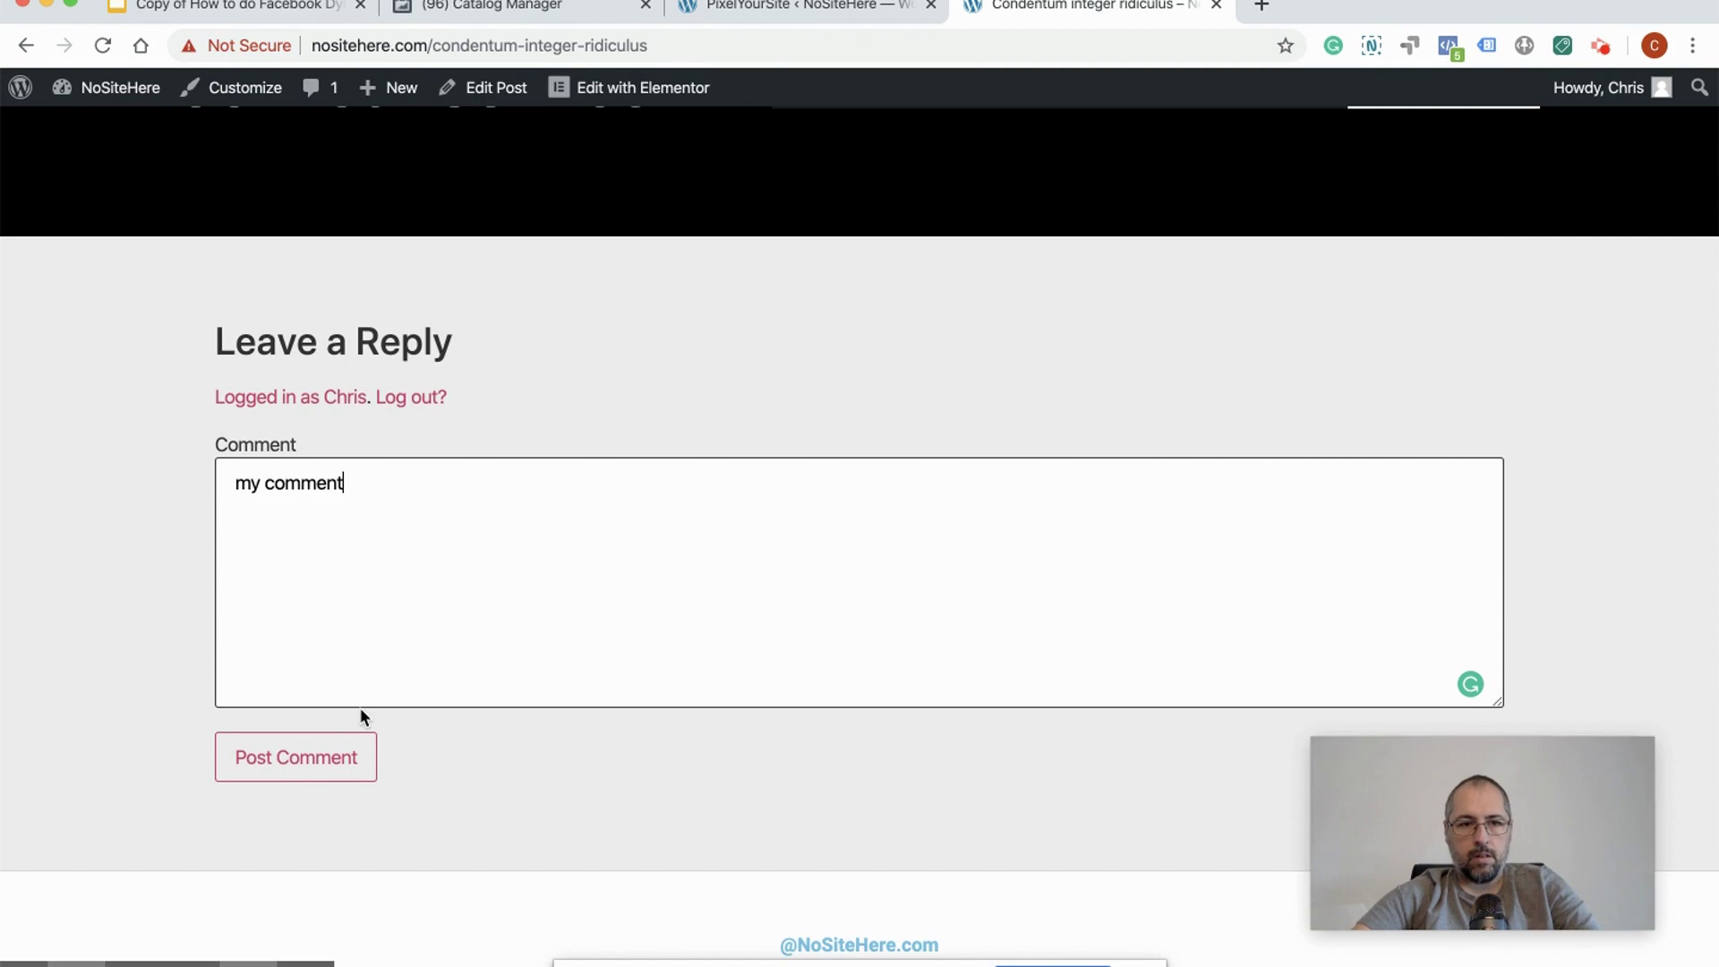
{"action": "left_click", "coordinate": [296, 758]}
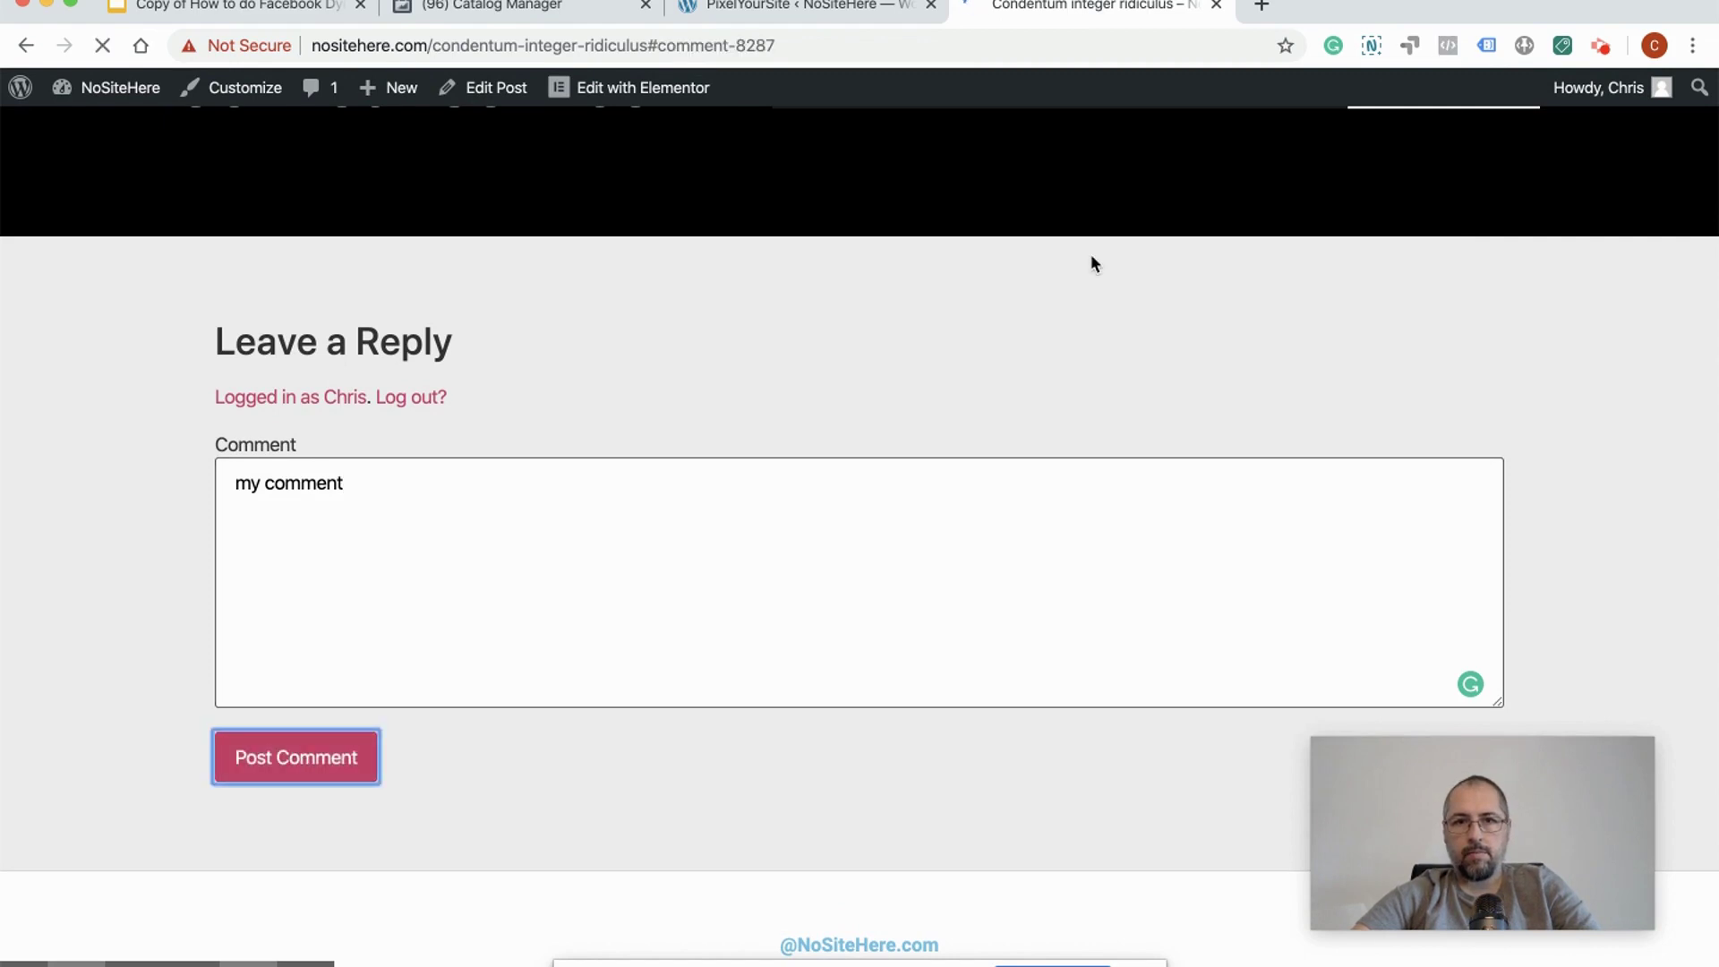
Step: Examine the Purchase event fired by the comment, including its parameters and matched products, in Facebook Pixel Helper
{"action": "left_click", "coordinate": [1448, 46]}
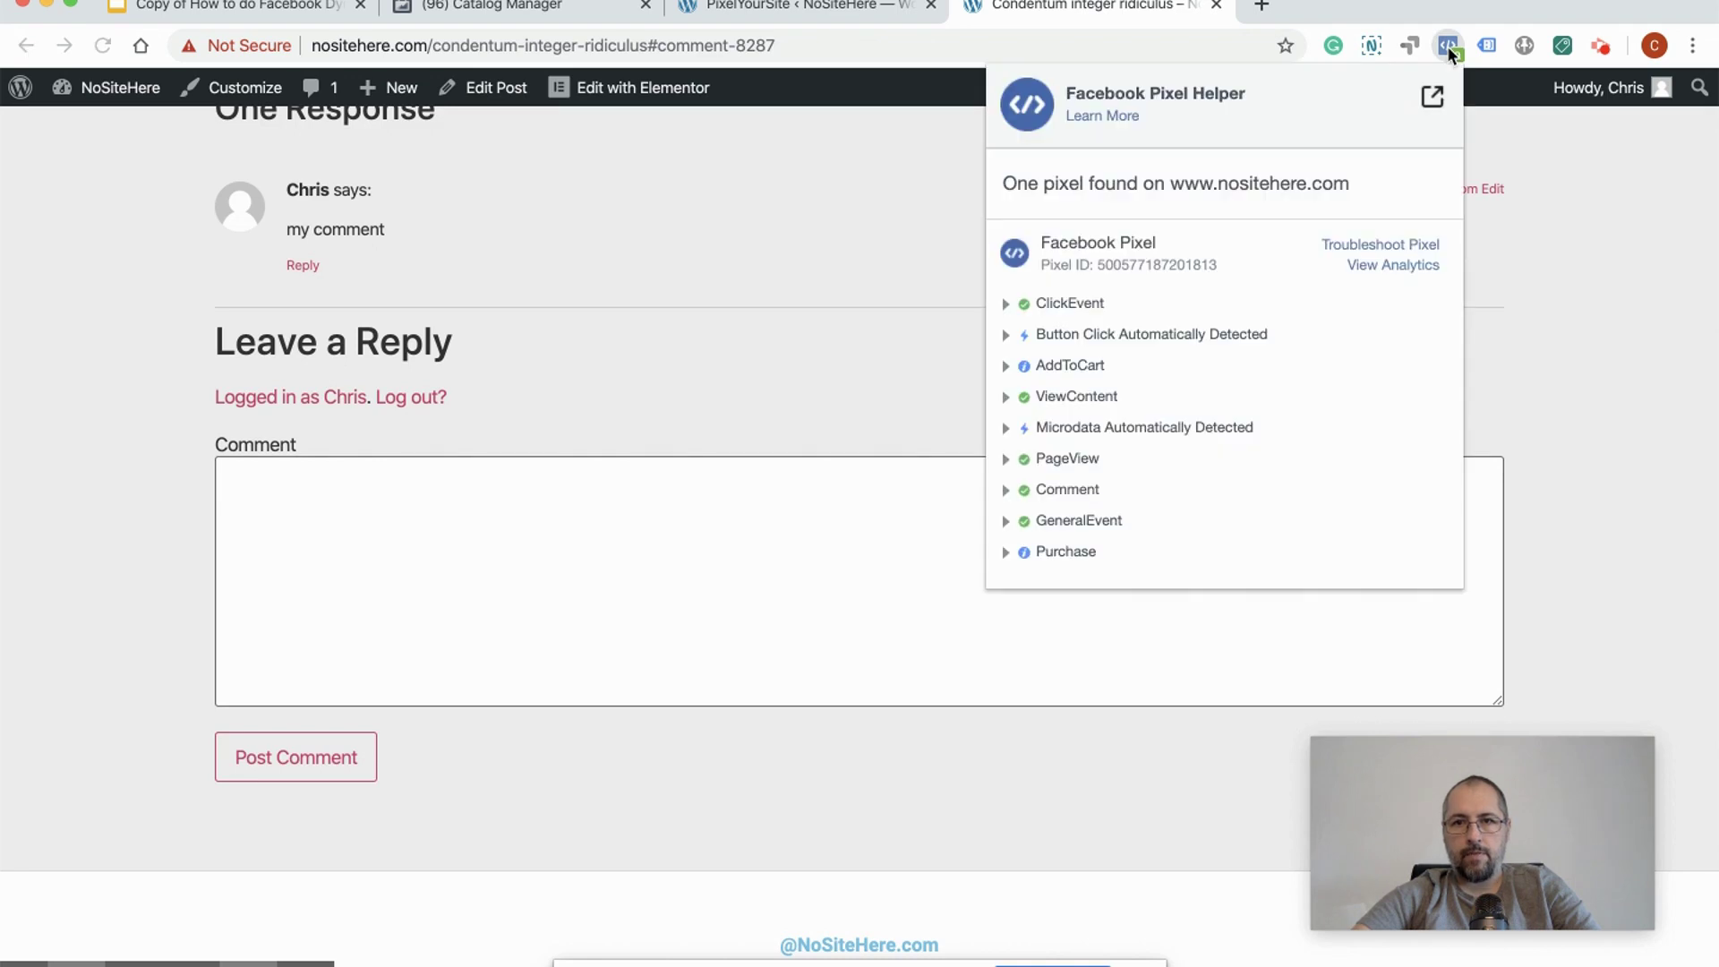
{"action": "left_click", "coordinate": [1082, 552]}
{"action": "scroll", "coordinate": [1271, 575], "scroll_direction": "down", "scroll_amount": 3}
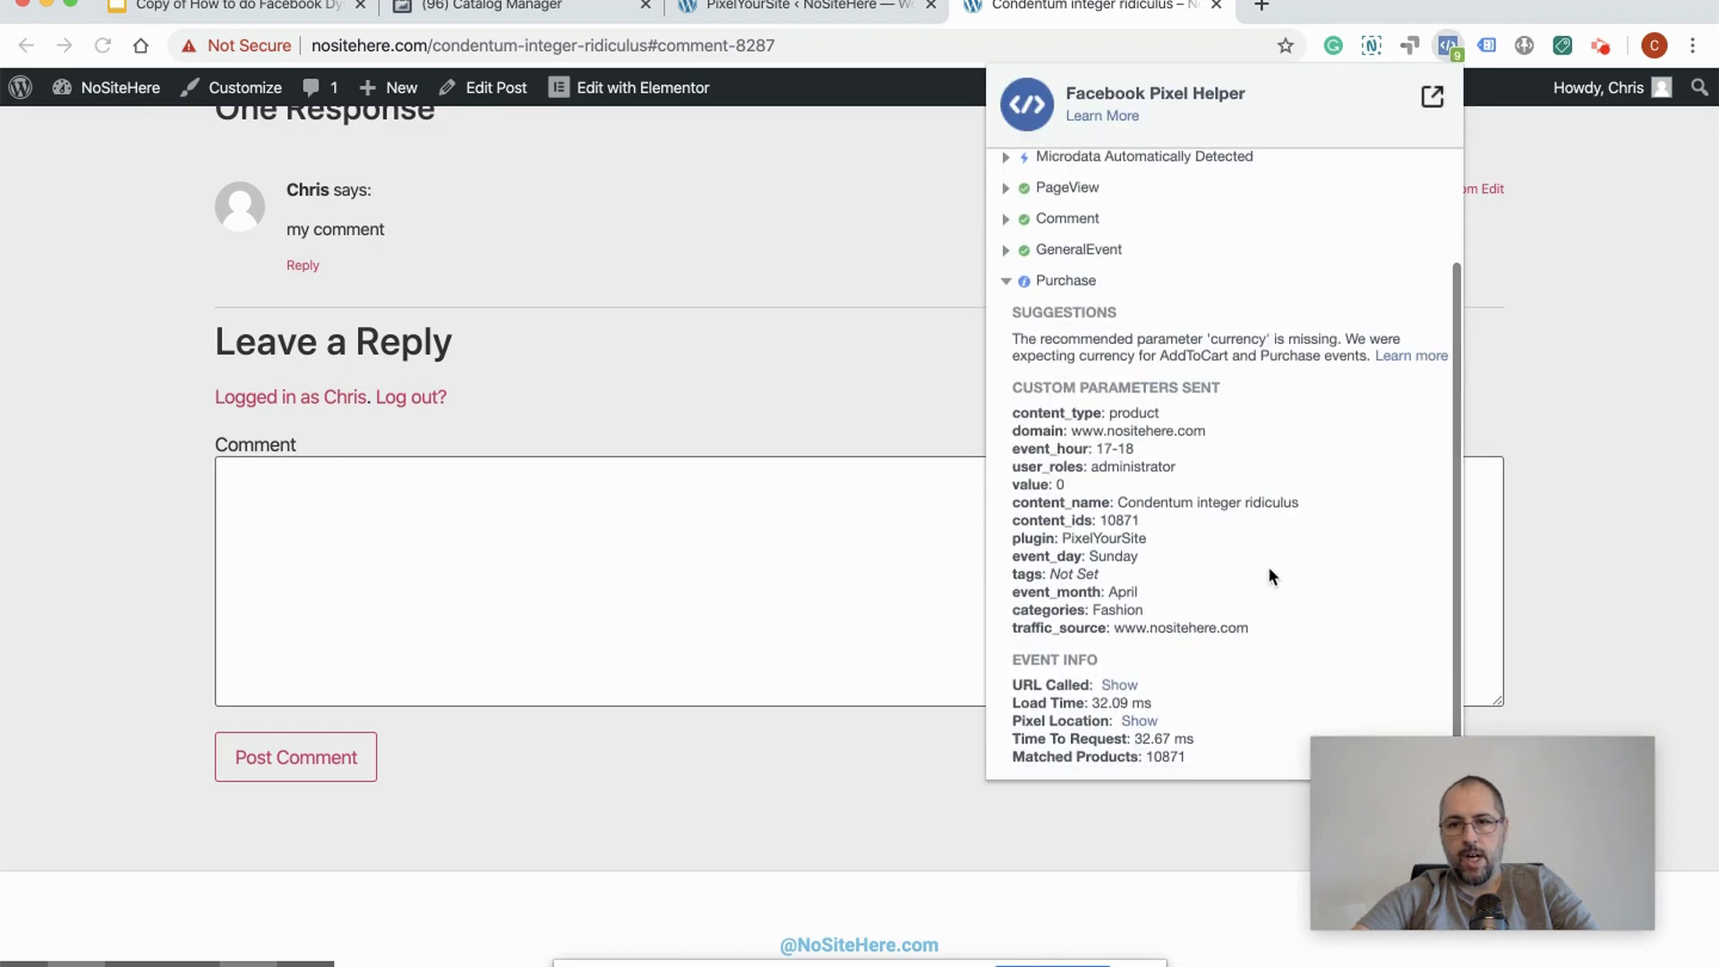
Step: Close Facebook Pixel Helper and inspect the Subscribe button of the post's Join our service form in the developer tools
{"action": "left_click", "coordinate": [1629, 374]}
{"action": "scroll", "coordinate": [1626, 365], "scroll_direction": "up", "scroll_amount": 6}
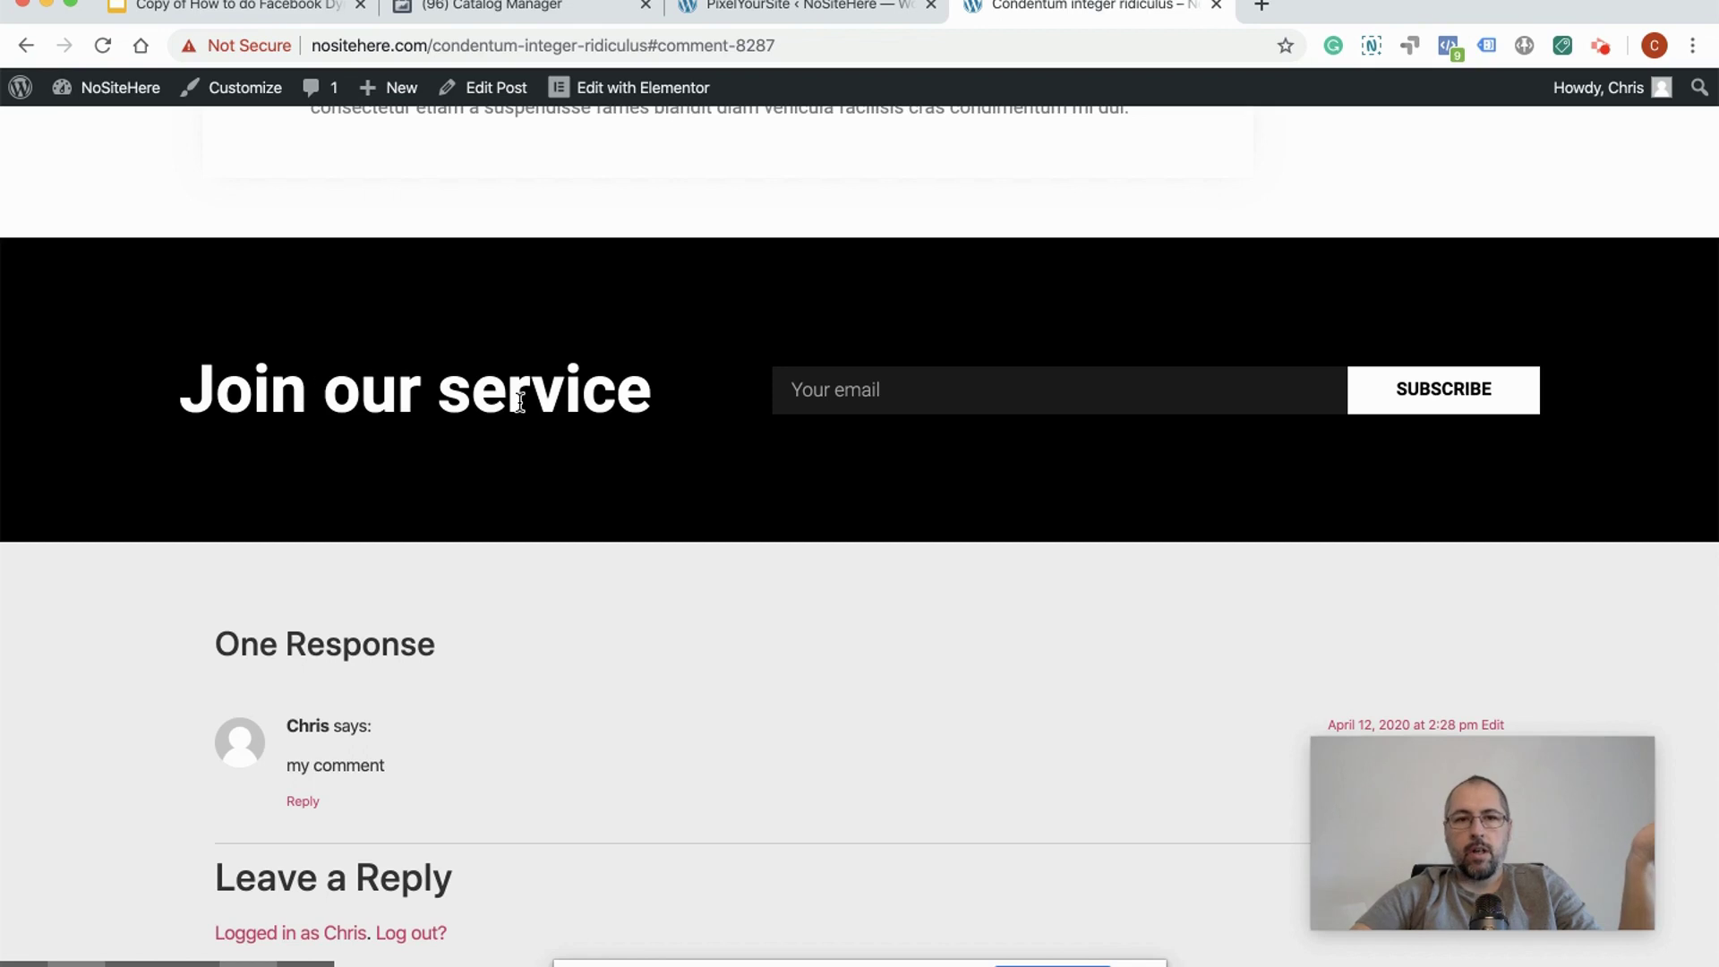
{"action": "scroll", "coordinate": [755, 276], "scroll_direction": "up", "scroll_amount": 10}
{"action": "scroll", "coordinate": [755, 275], "scroll_direction": "up", "scroll_amount": 15}
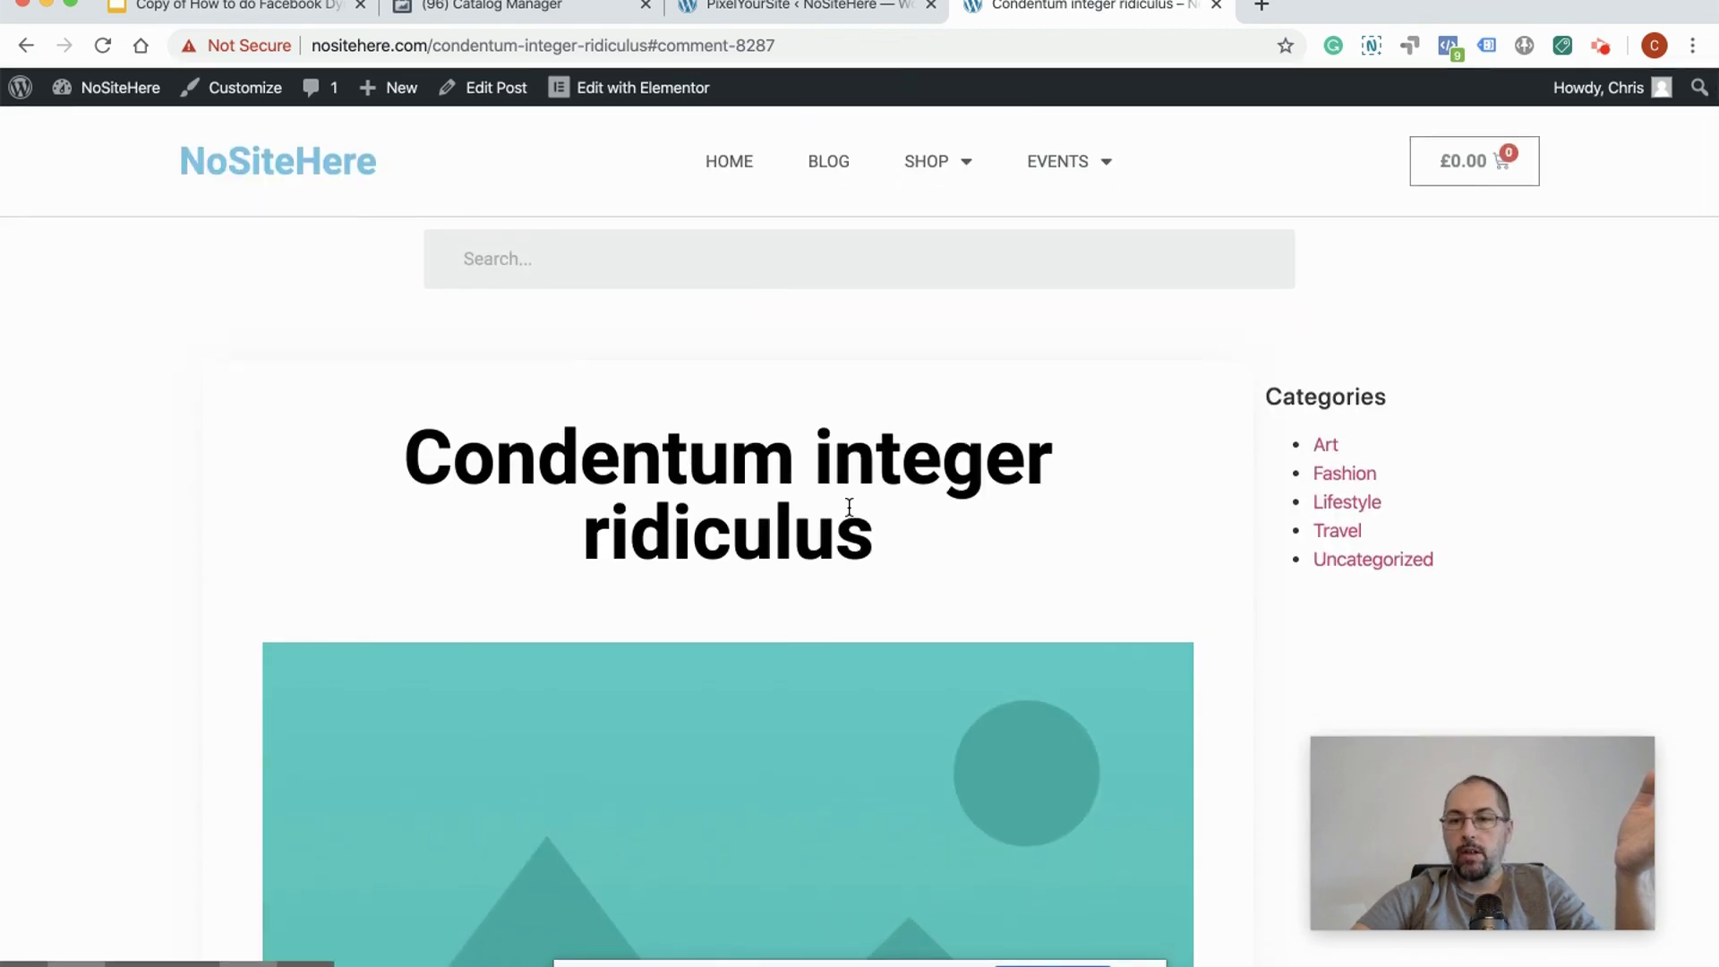
{"action": "scroll", "coordinate": [848, 507], "scroll_direction": "down", "scroll_amount": 20}
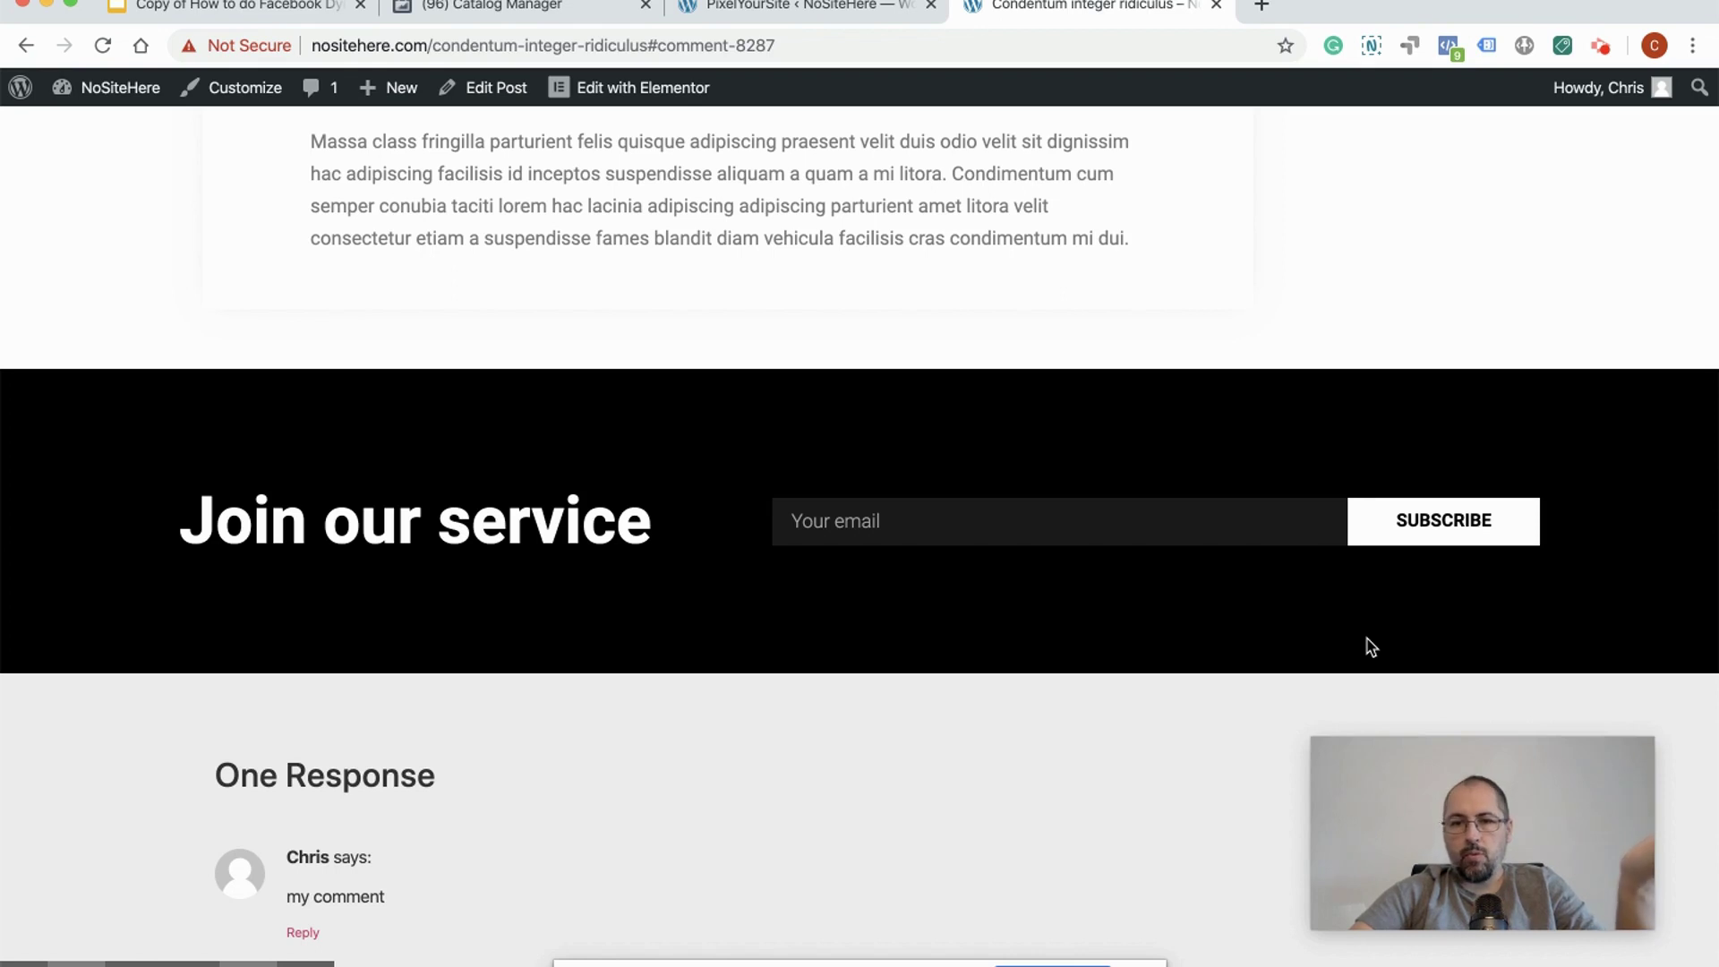
{"action": "left_click", "coordinate": [1416, 539]}
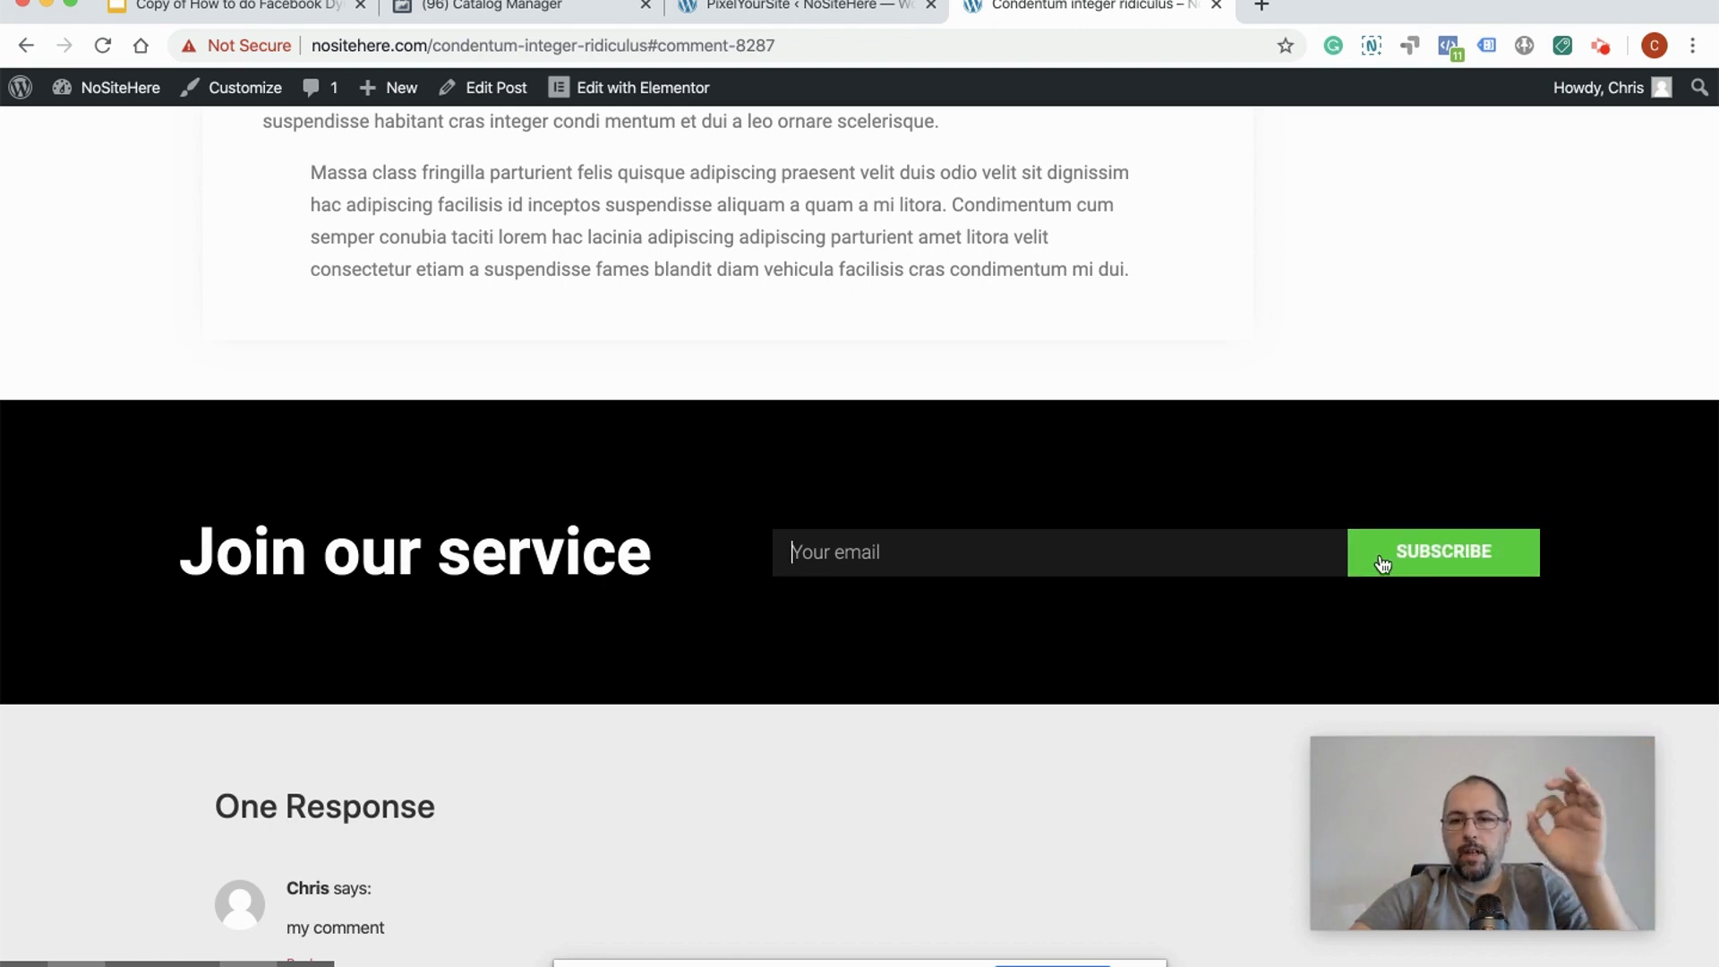
{"action": "right_click", "coordinate": [1530, 565]}
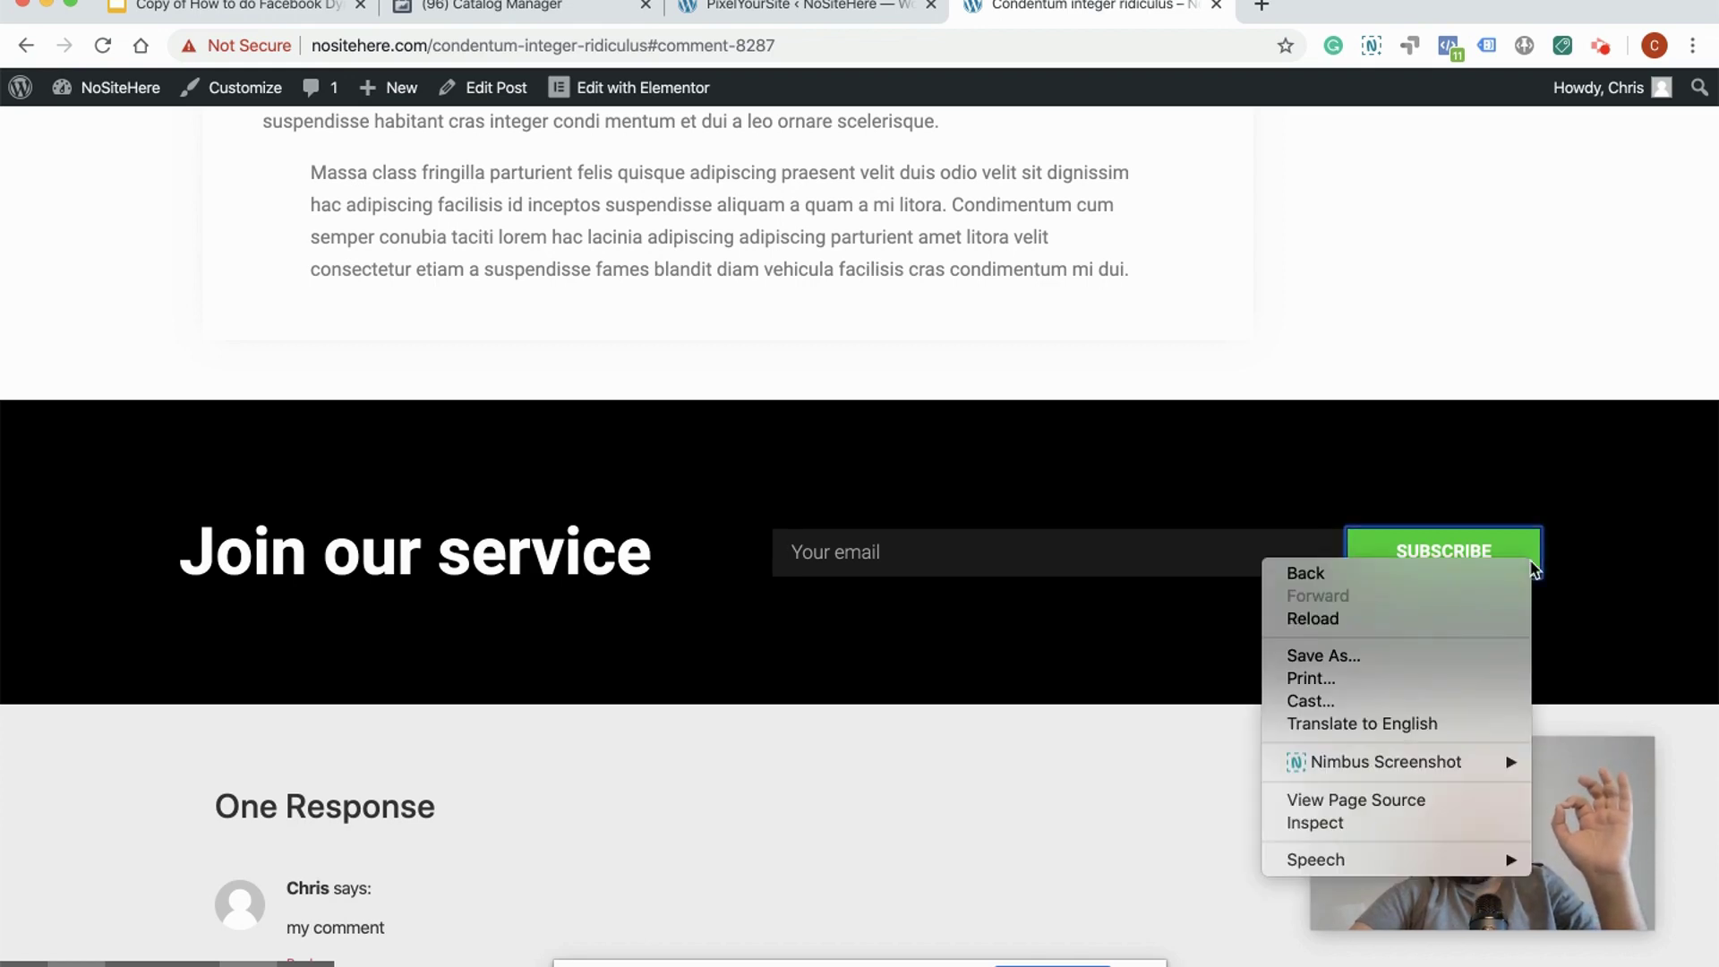
{"action": "left_click", "coordinate": [1350, 820]}
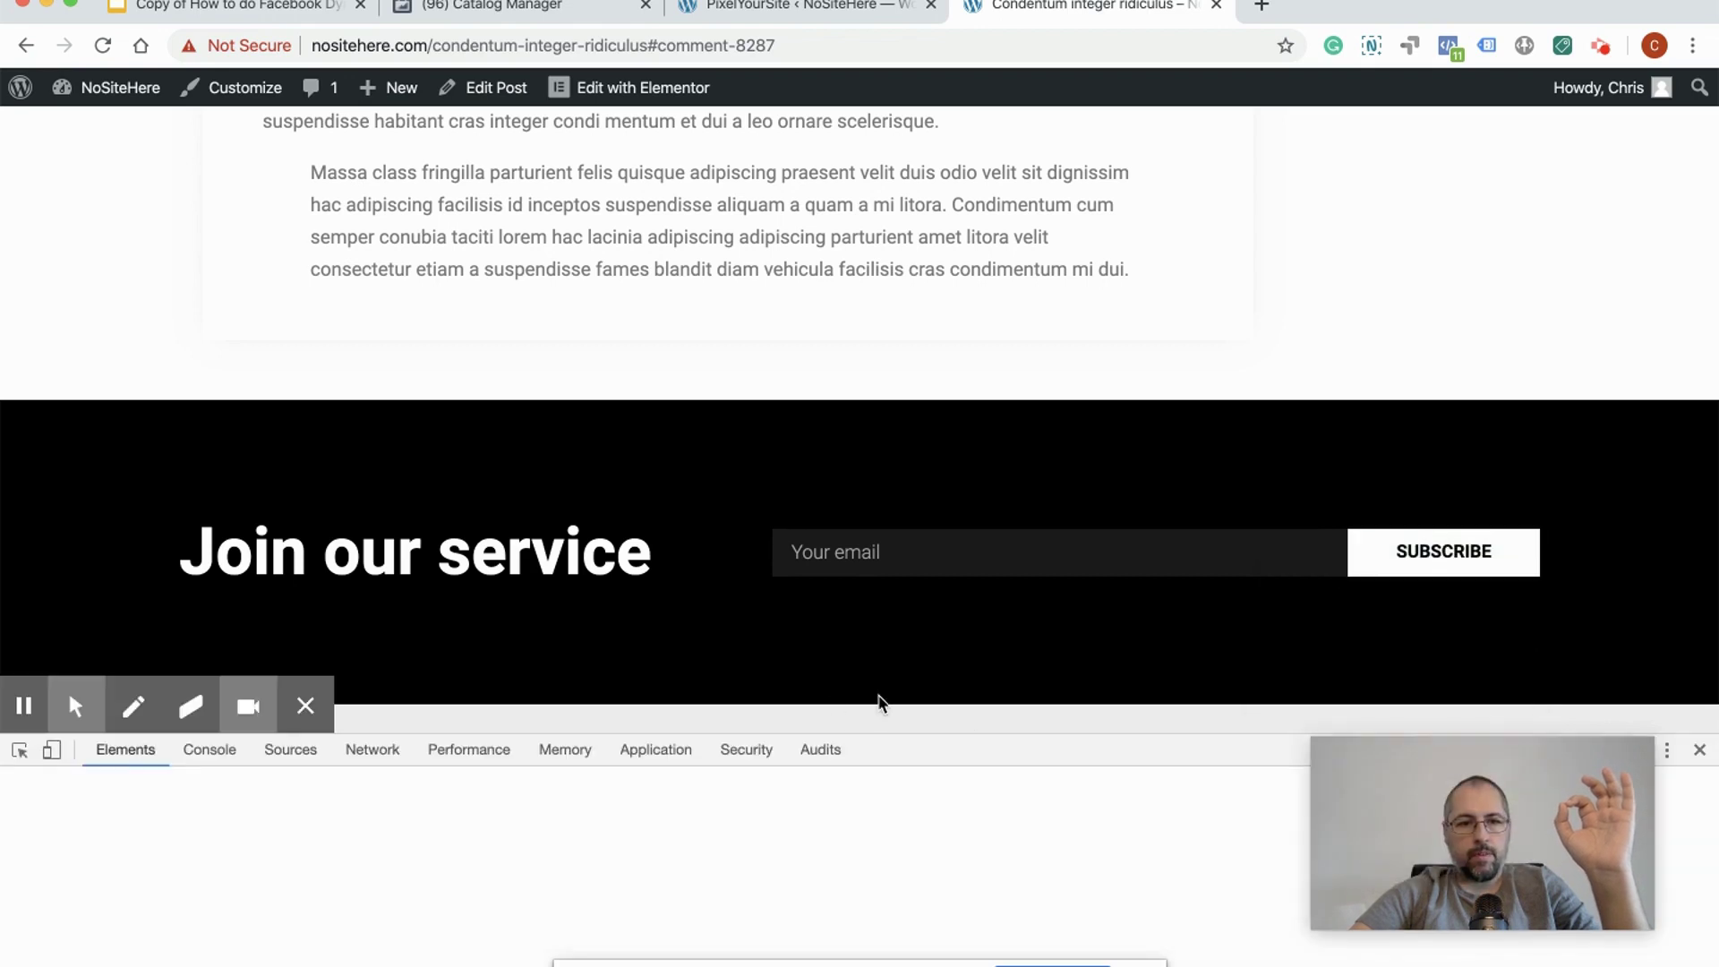
{"action": "left_click", "coordinate": [19, 751]}
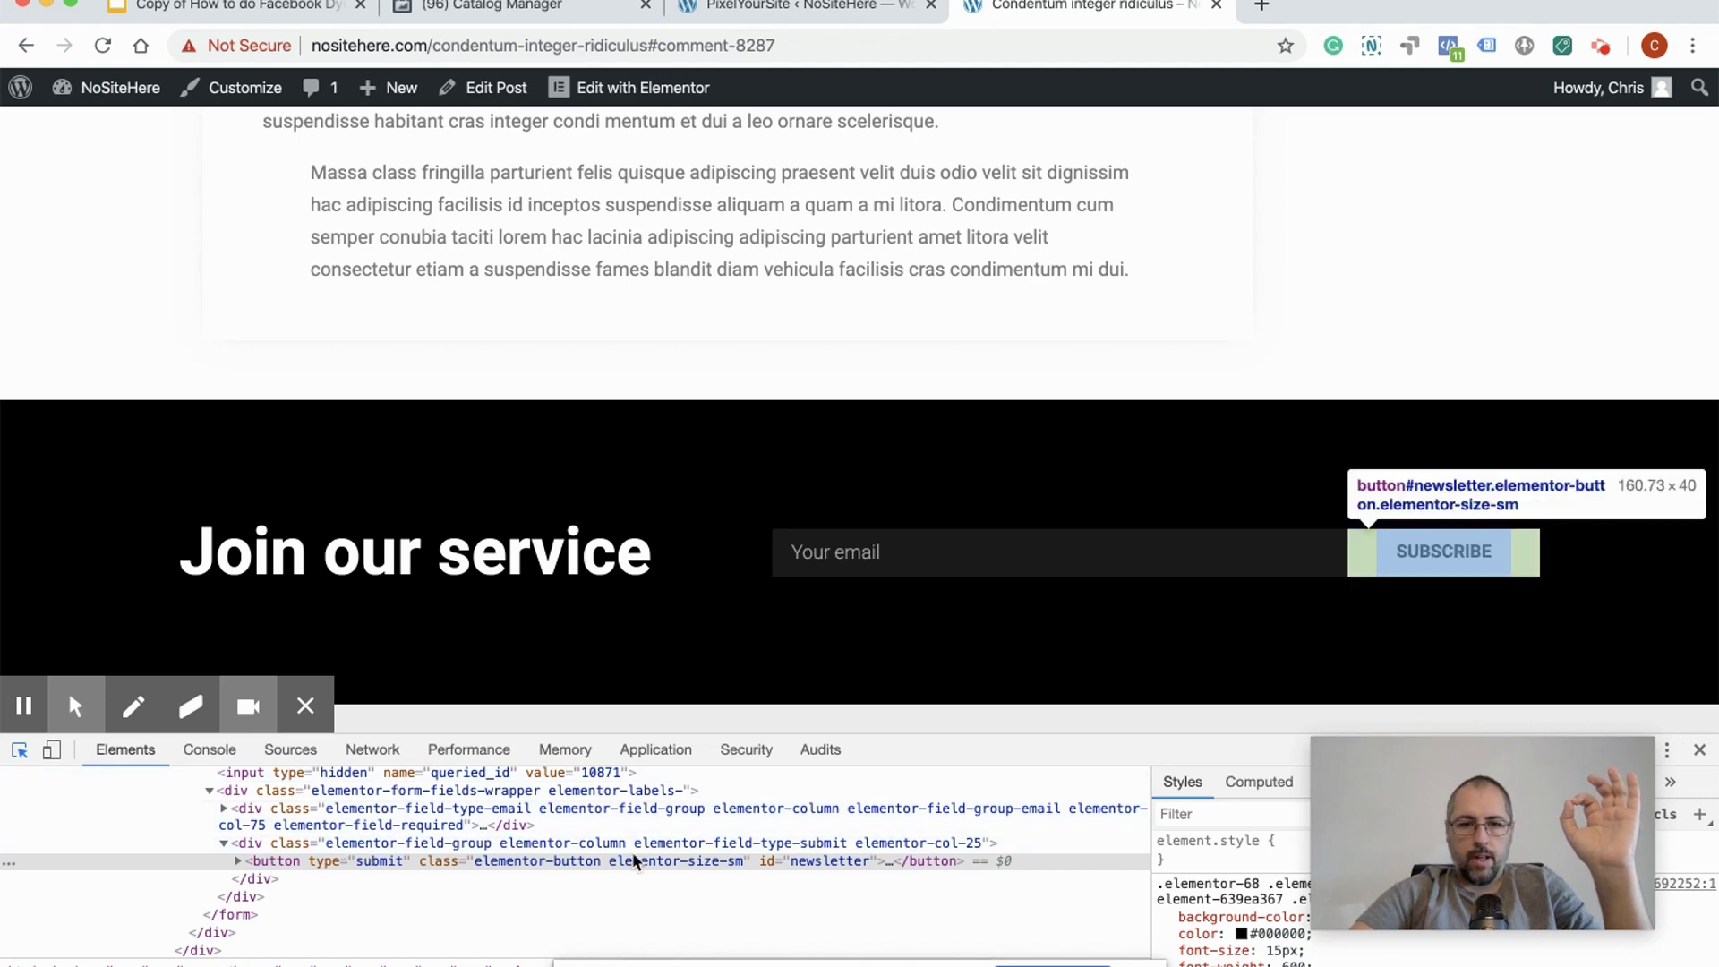
Step: Copy the Subscribe button's id value "newsletter" from its HTML code
{"action": "double_click", "coordinate": [796, 864]}
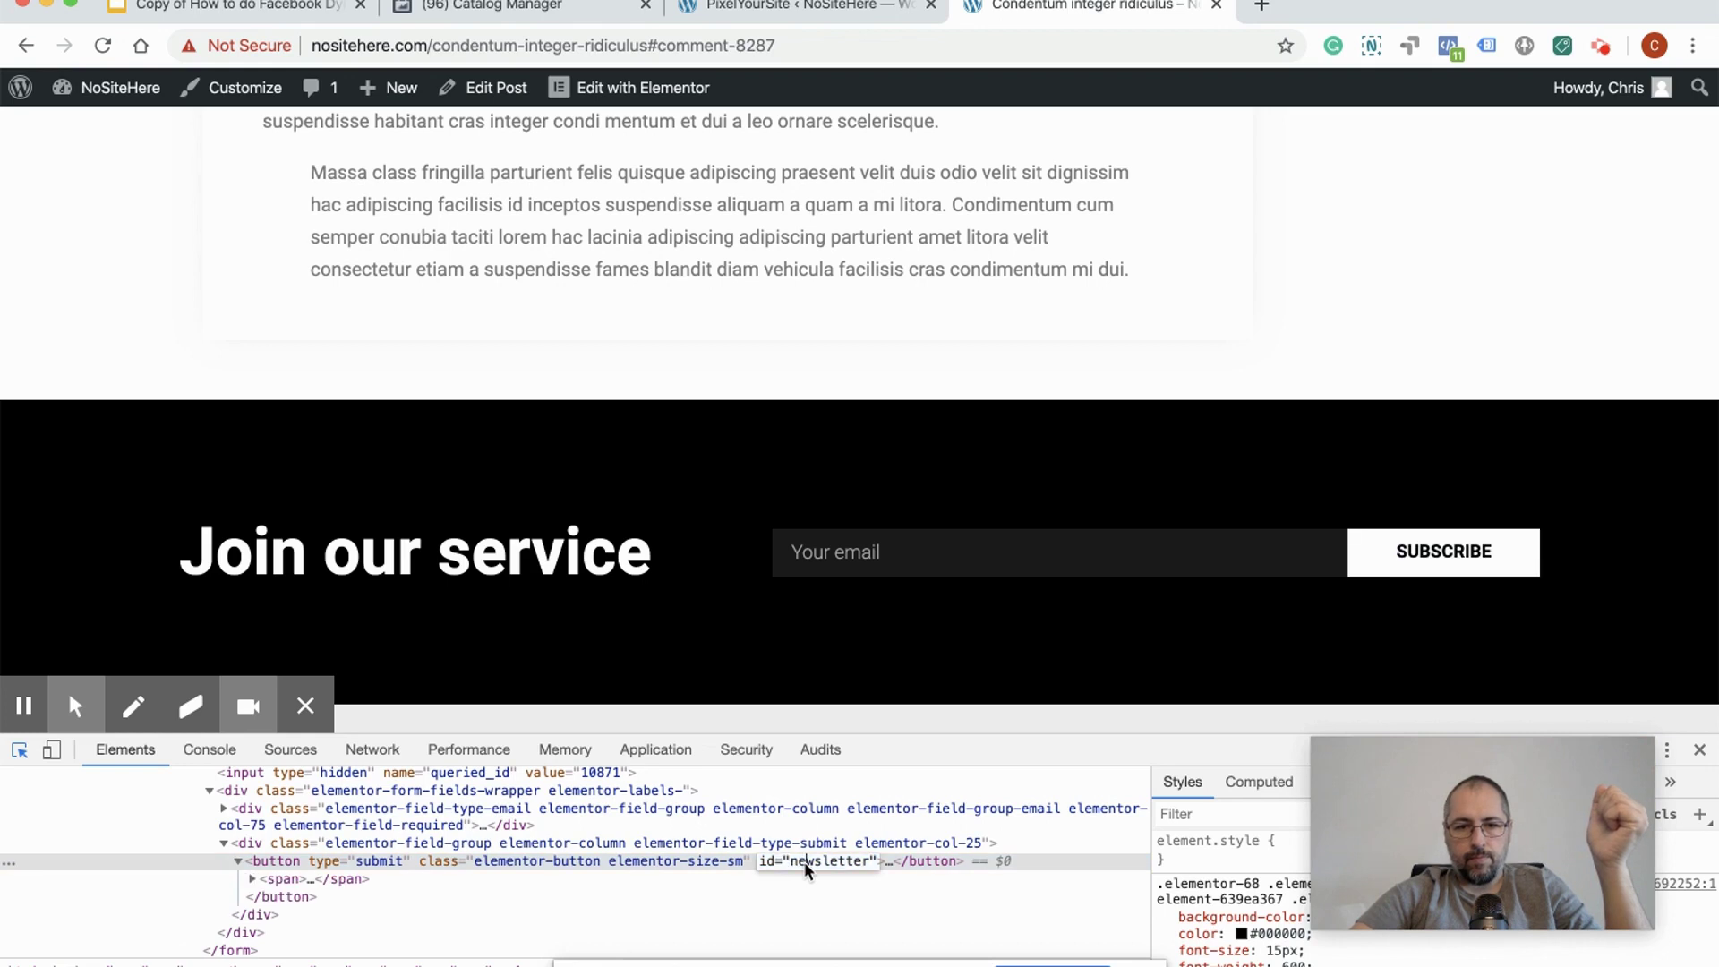
{"action": "left_click_drag", "start_coordinate": [792, 867], "coordinate": [871, 866]}
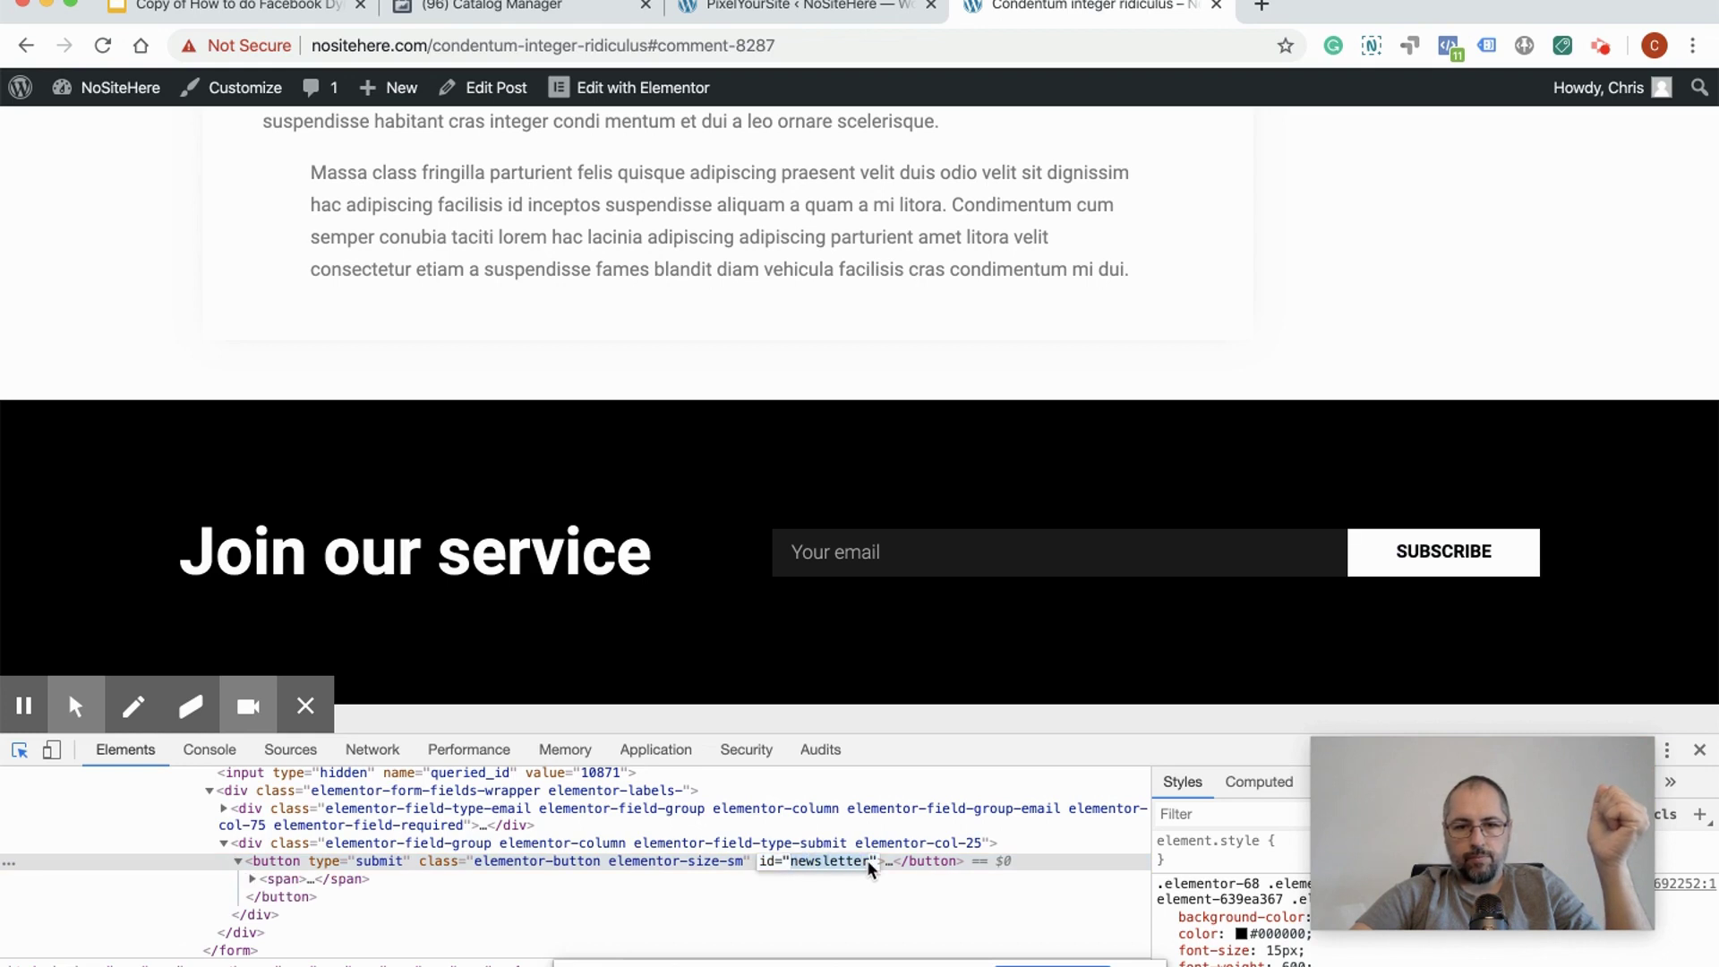
{"action": "right_click", "coordinate": [849, 871]}
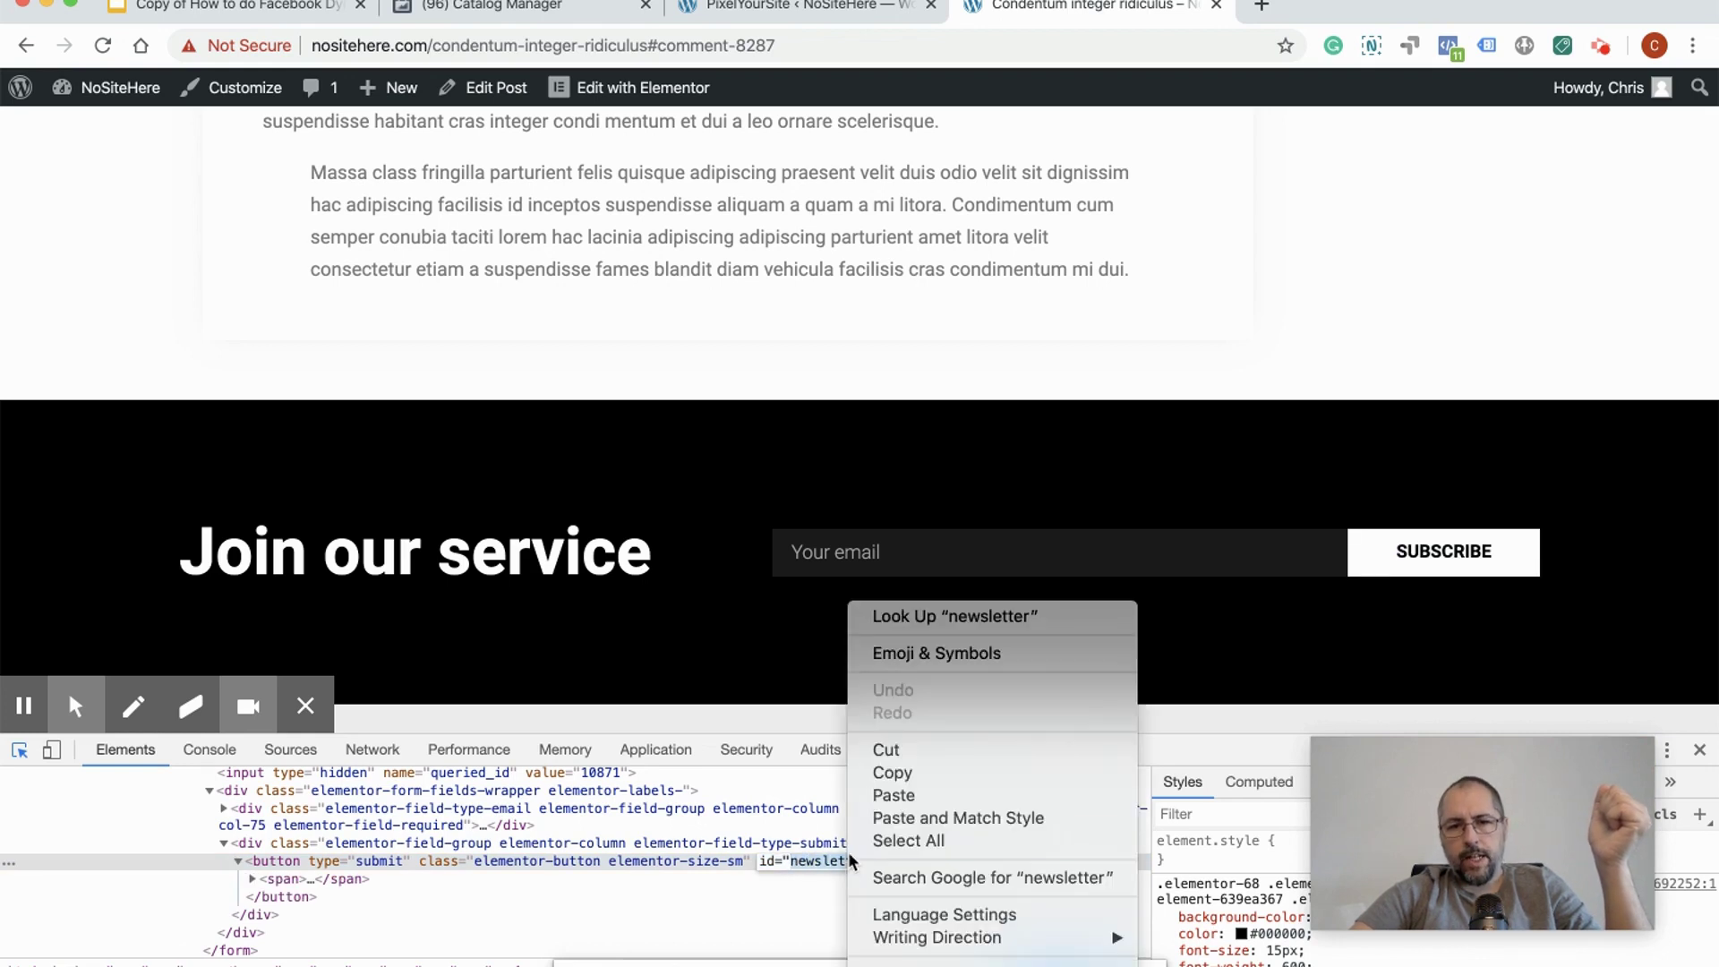
{"action": "left_click", "coordinate": [891, 770]}
{"action": "scroll", "coordinate": [910, 806], "scroll_direction": "up", "scroll_amount": 5}
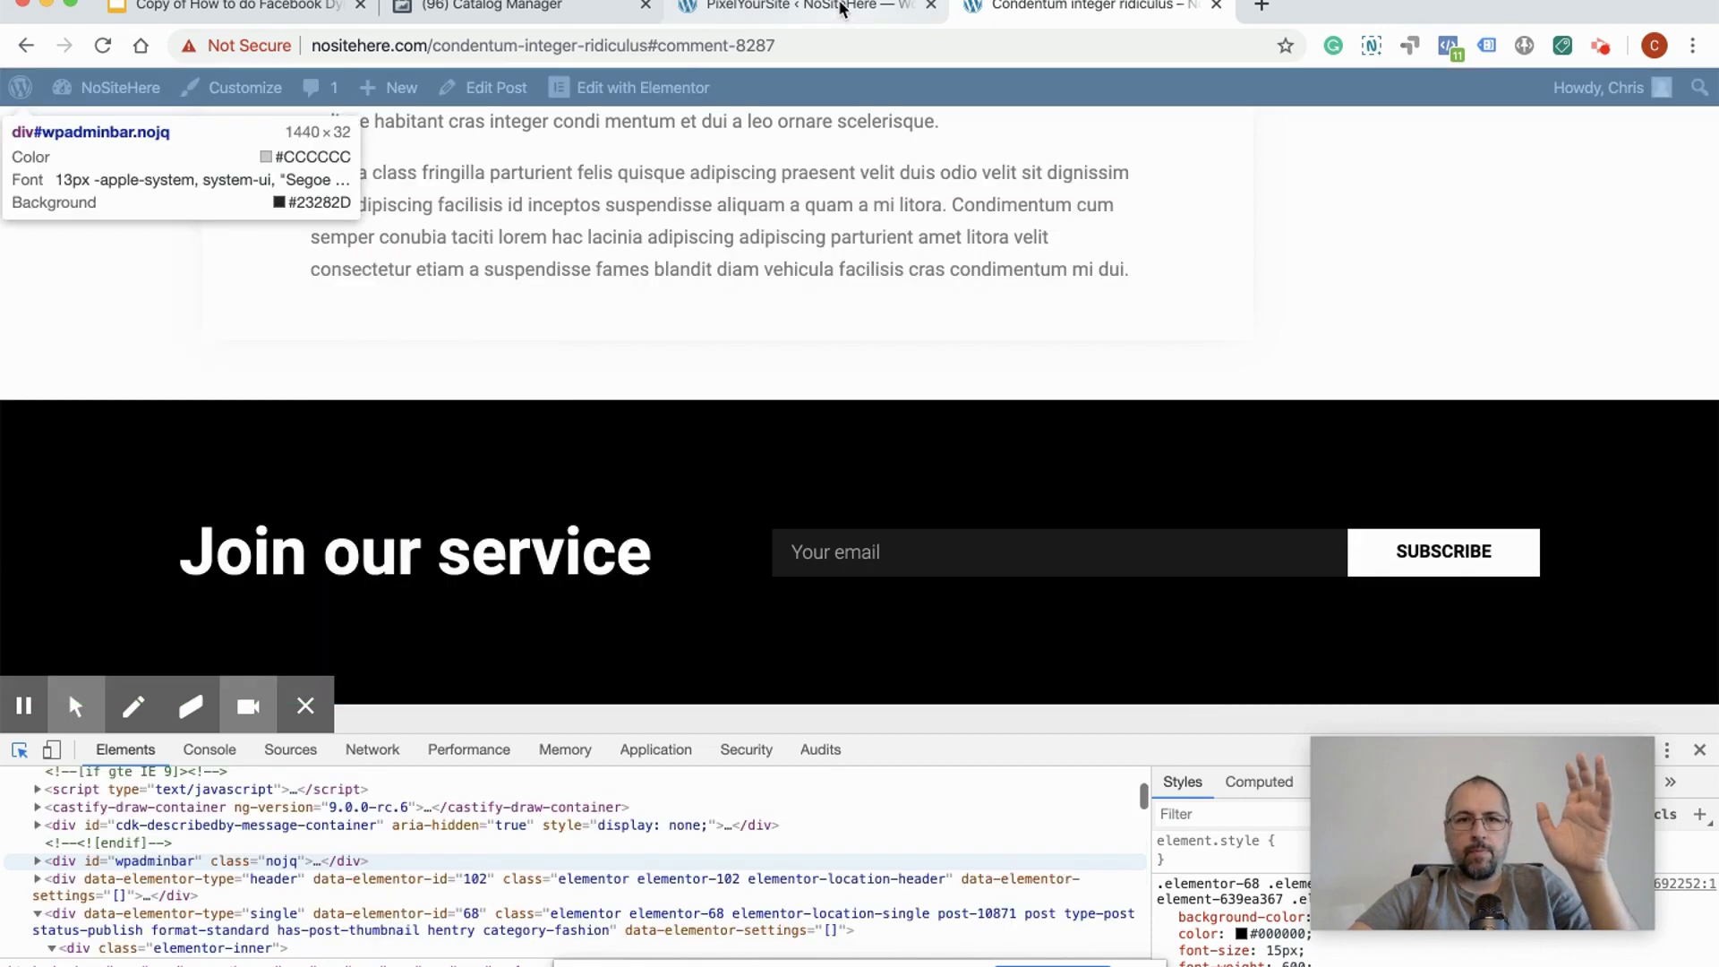
Step: In the PixelYourSite Dynamic Ads for Blog Setup, fire the Purchase event on Click on CSS selector with #newsletter and save the settings
{"action": "left_click", "coordinate": [788, 7]}
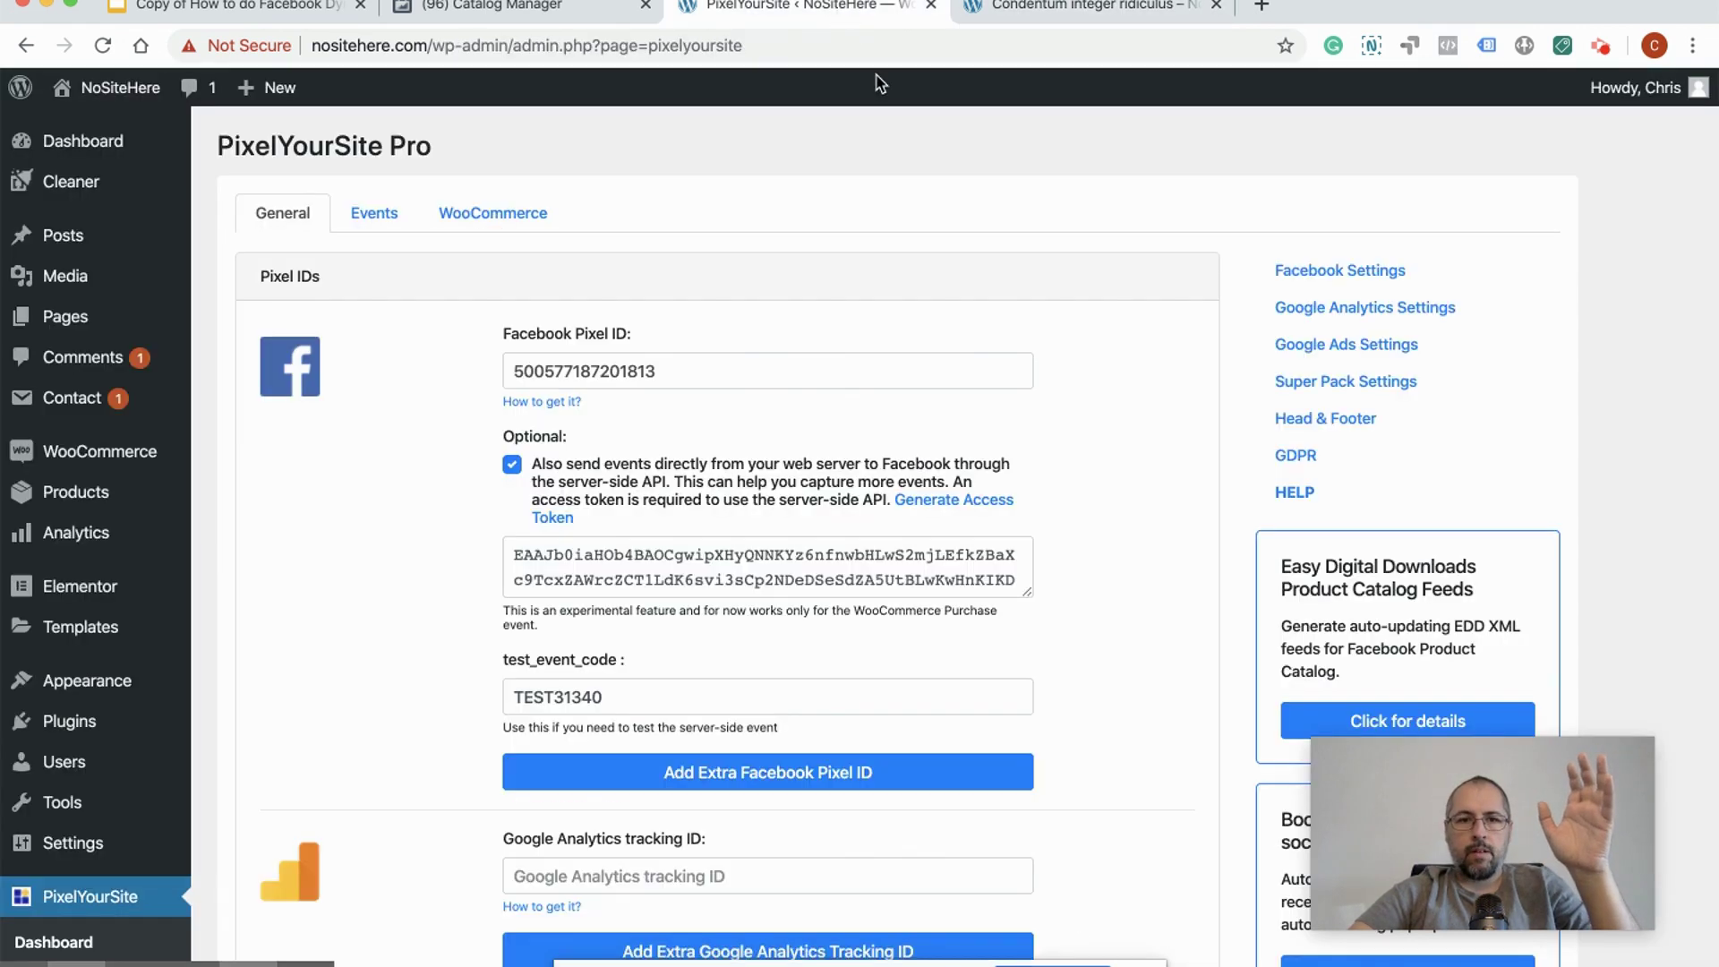
{"action": "scroll", "coordinate": [1116, 546], "scroll_direction": "down", "scroll_amount": 10}
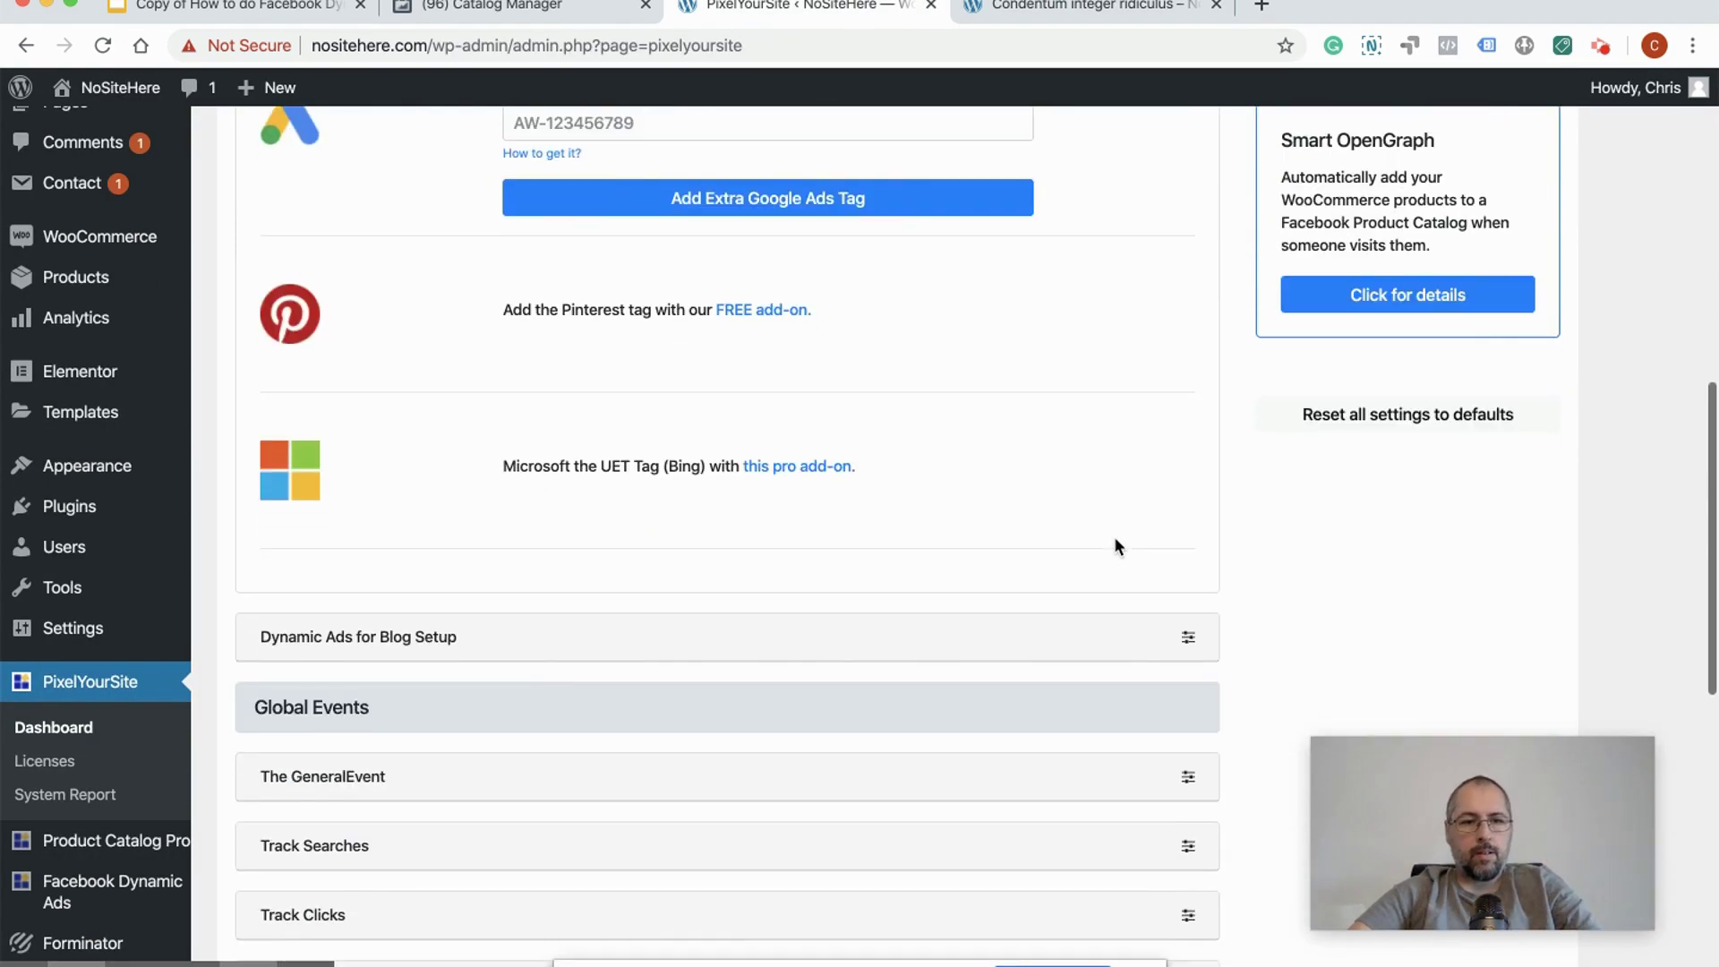
{"action": "left_click", "coordinate": [1189, 639]}
{"action": "scroll", "coordinate": [933, 706], "scroll_direction": "down", "scroll_amount": 5}
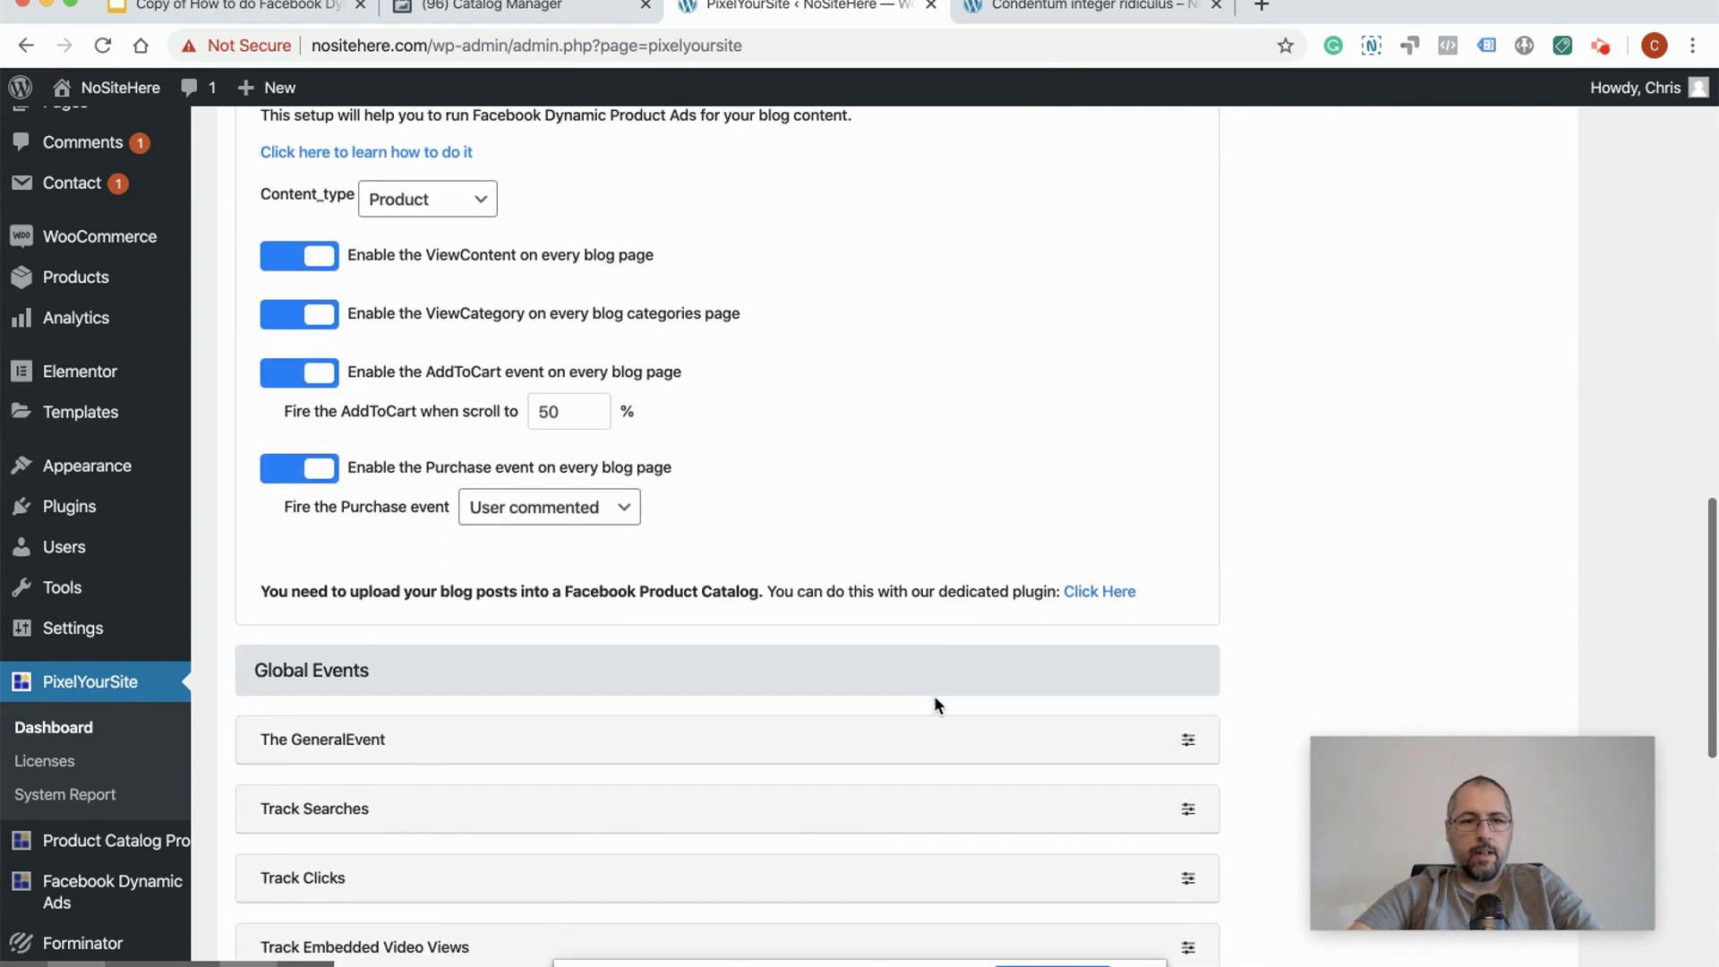
{"action": "left_click", "coordinate": [499, 495]}
{"action": "left_click", "coordinate": [518, 519]}
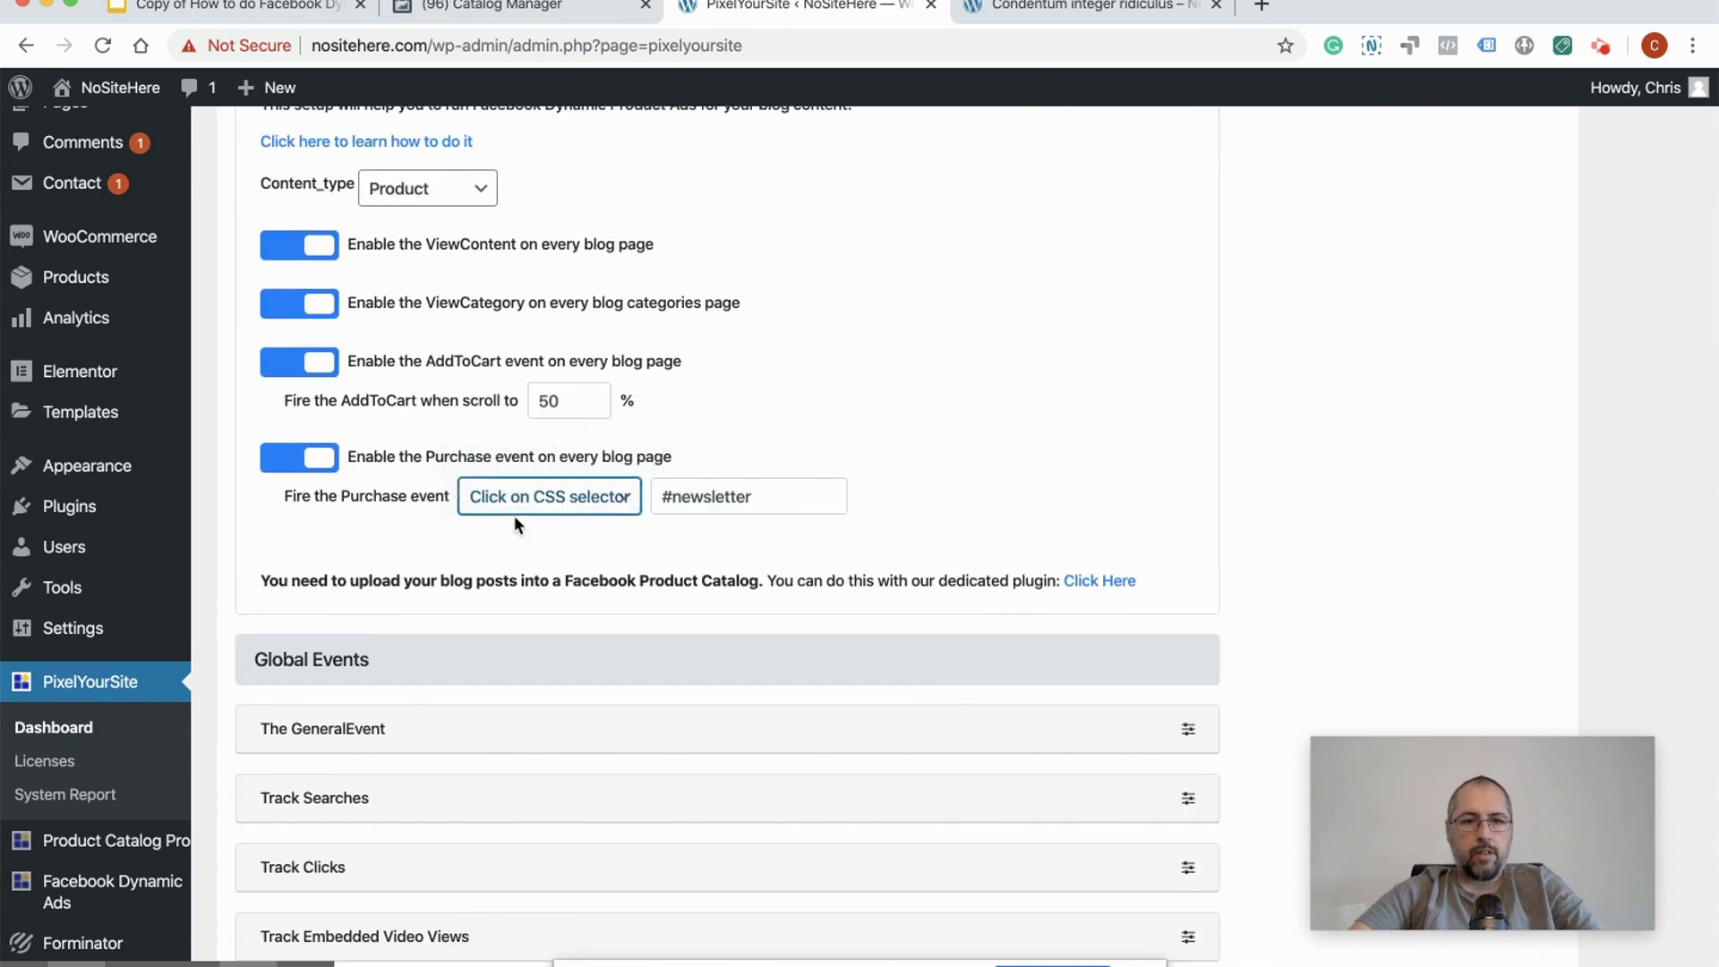
{"action": "left_click", "coordinate": [692, 498]}
{"action": "key", "text": "super+v"}
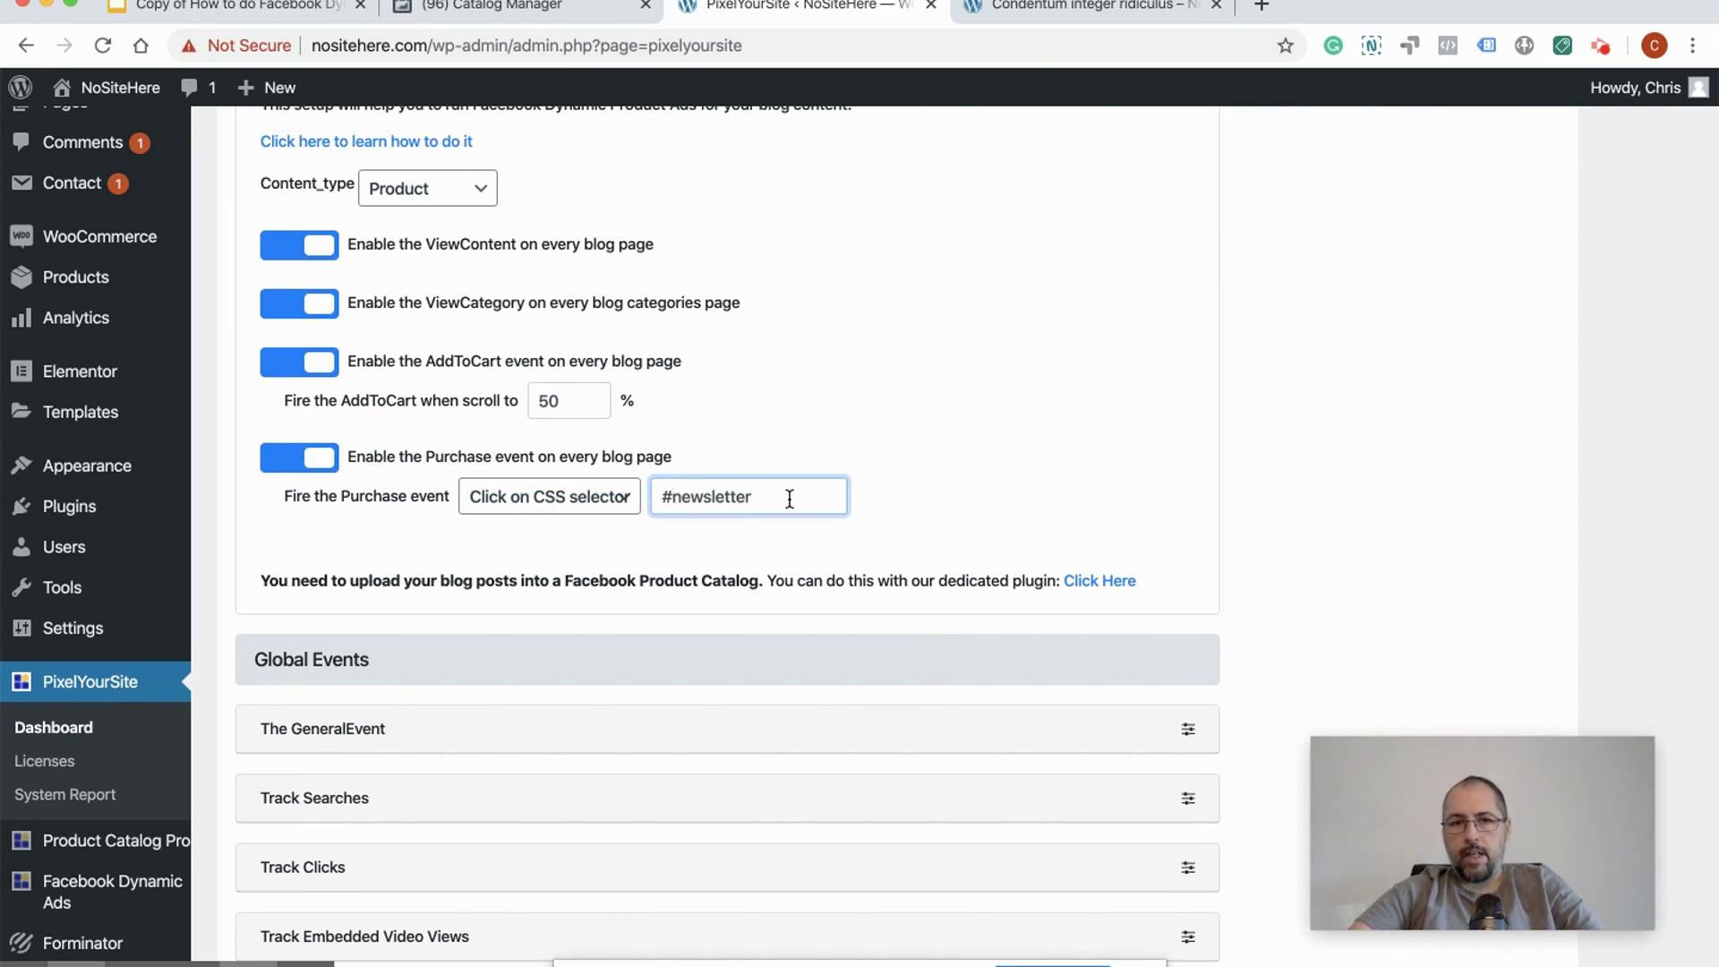
{"action": "left_click", "coordinate": [950, 492]}
{"action": "scroll", "coordinate": [951, 493], "scroll_direction": "down", "scroll_amount": 6}
{"action": "scroll", "coordinate": [951, 503], "scroll_direction": "down", "scroll_amount": 5}
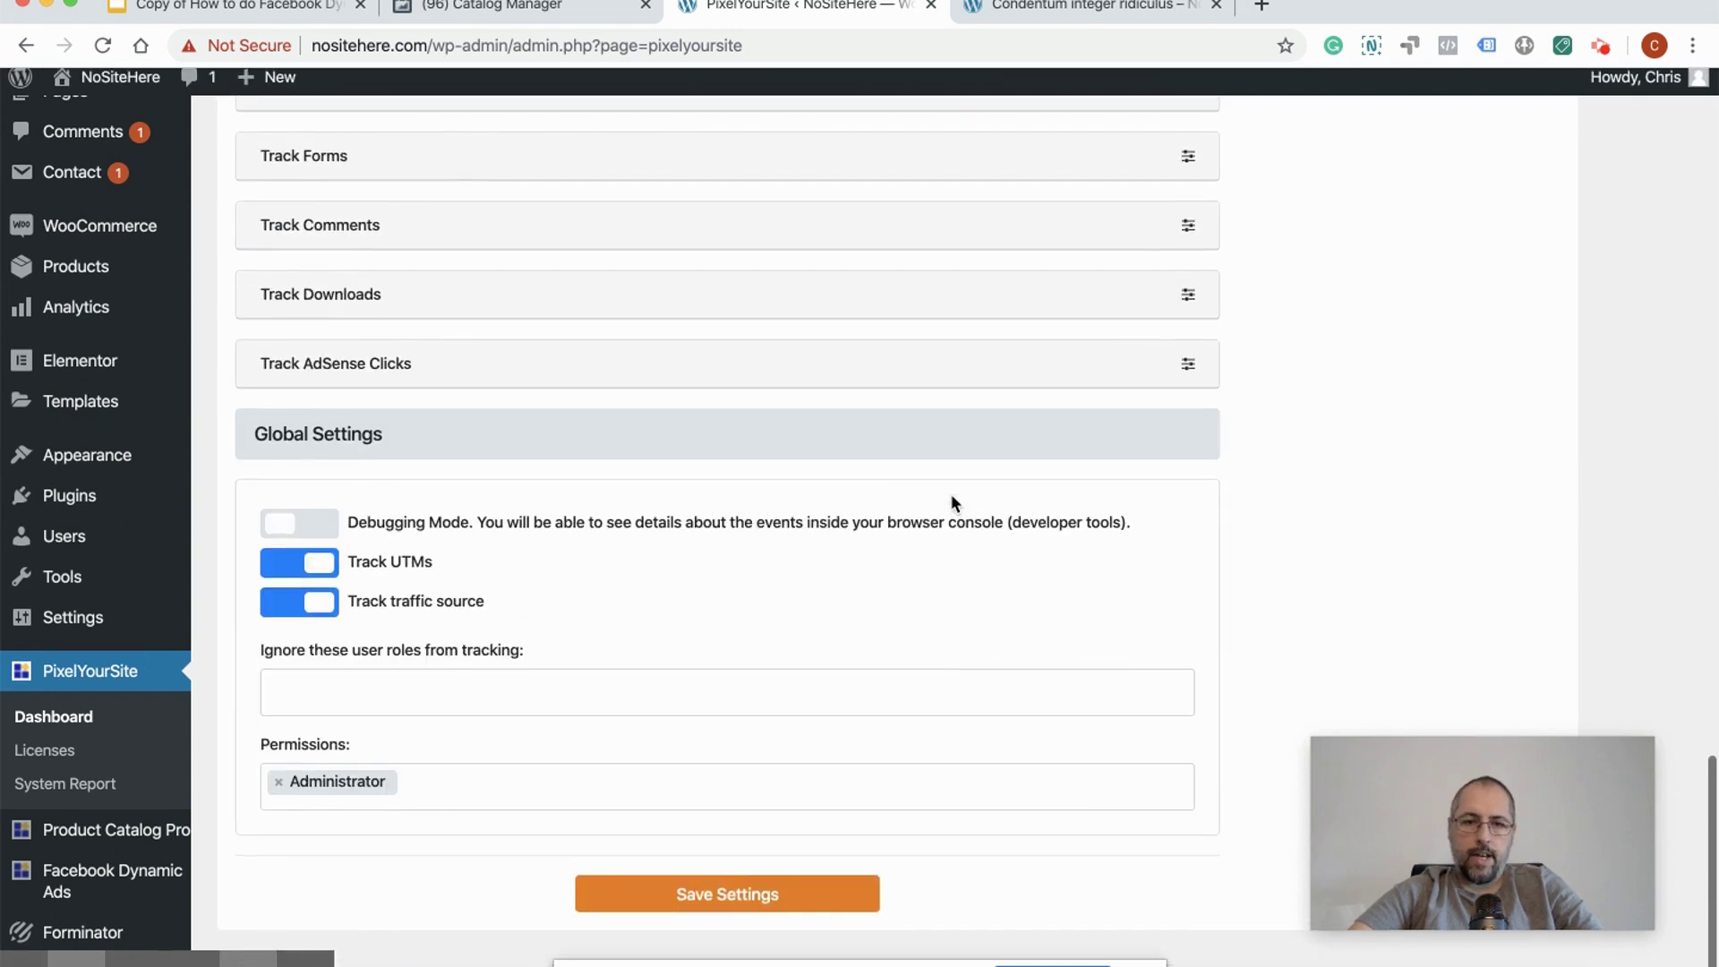
{"action": "left_click", "coordinate": [752, 904]}
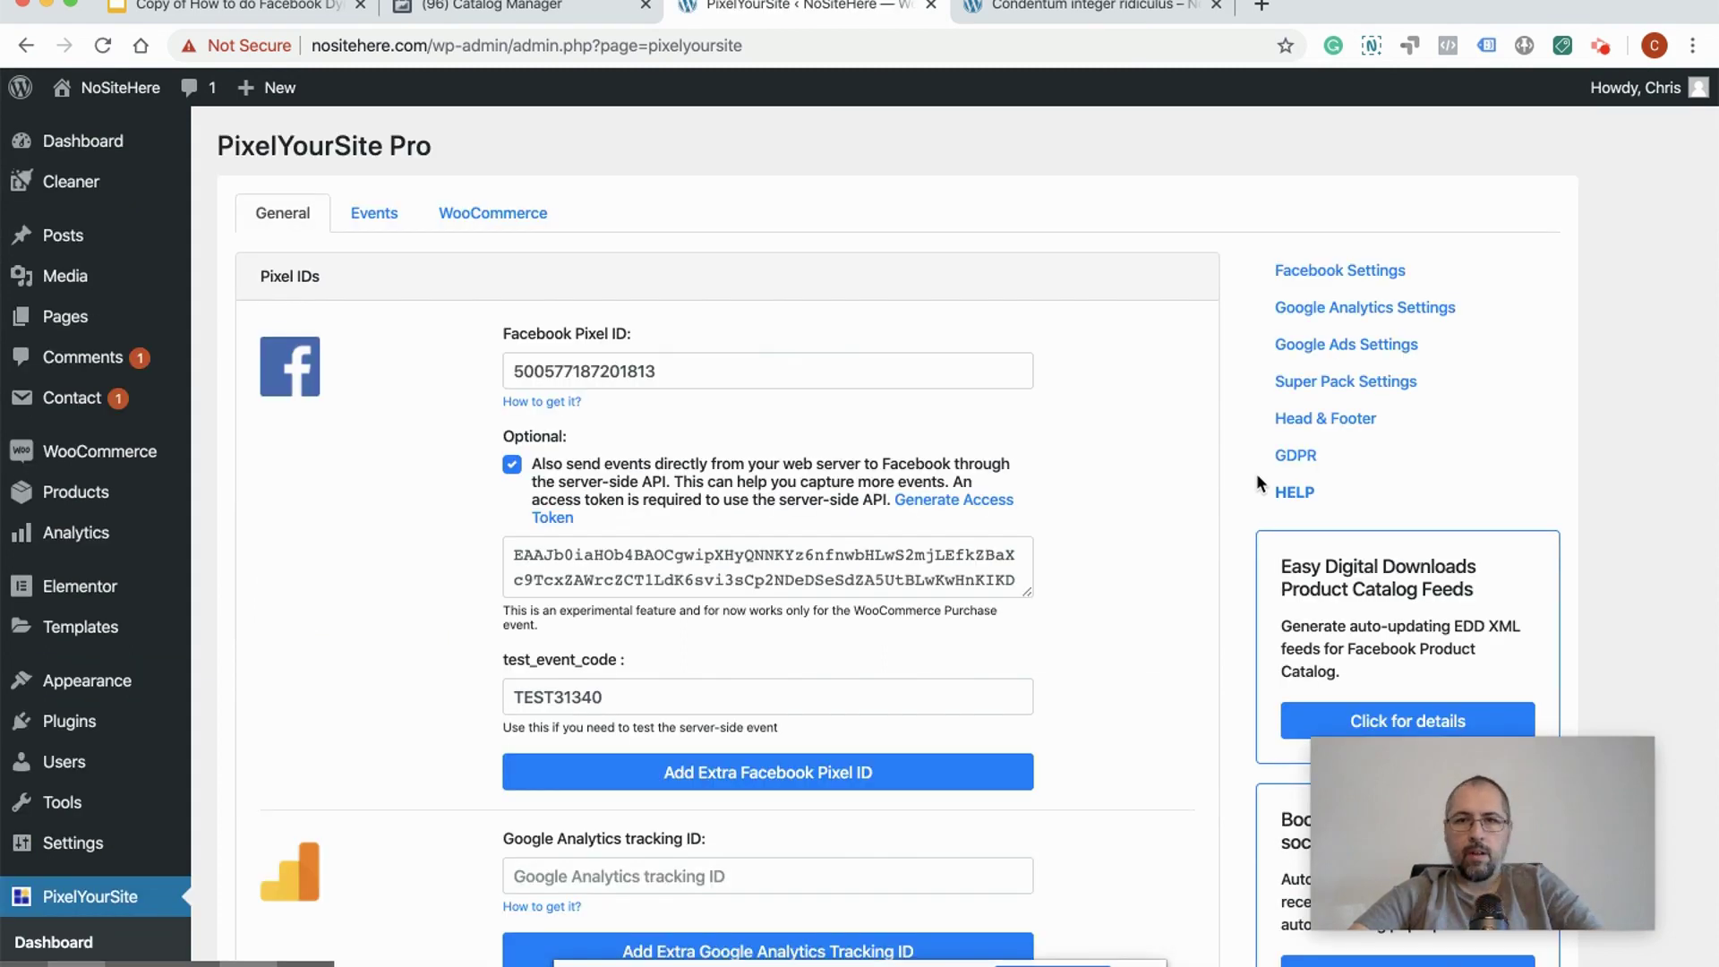
Step: Return to the blog post, close the developer tools and reload the page
{"action": "left_click", "coordinate": [1127, 13]}
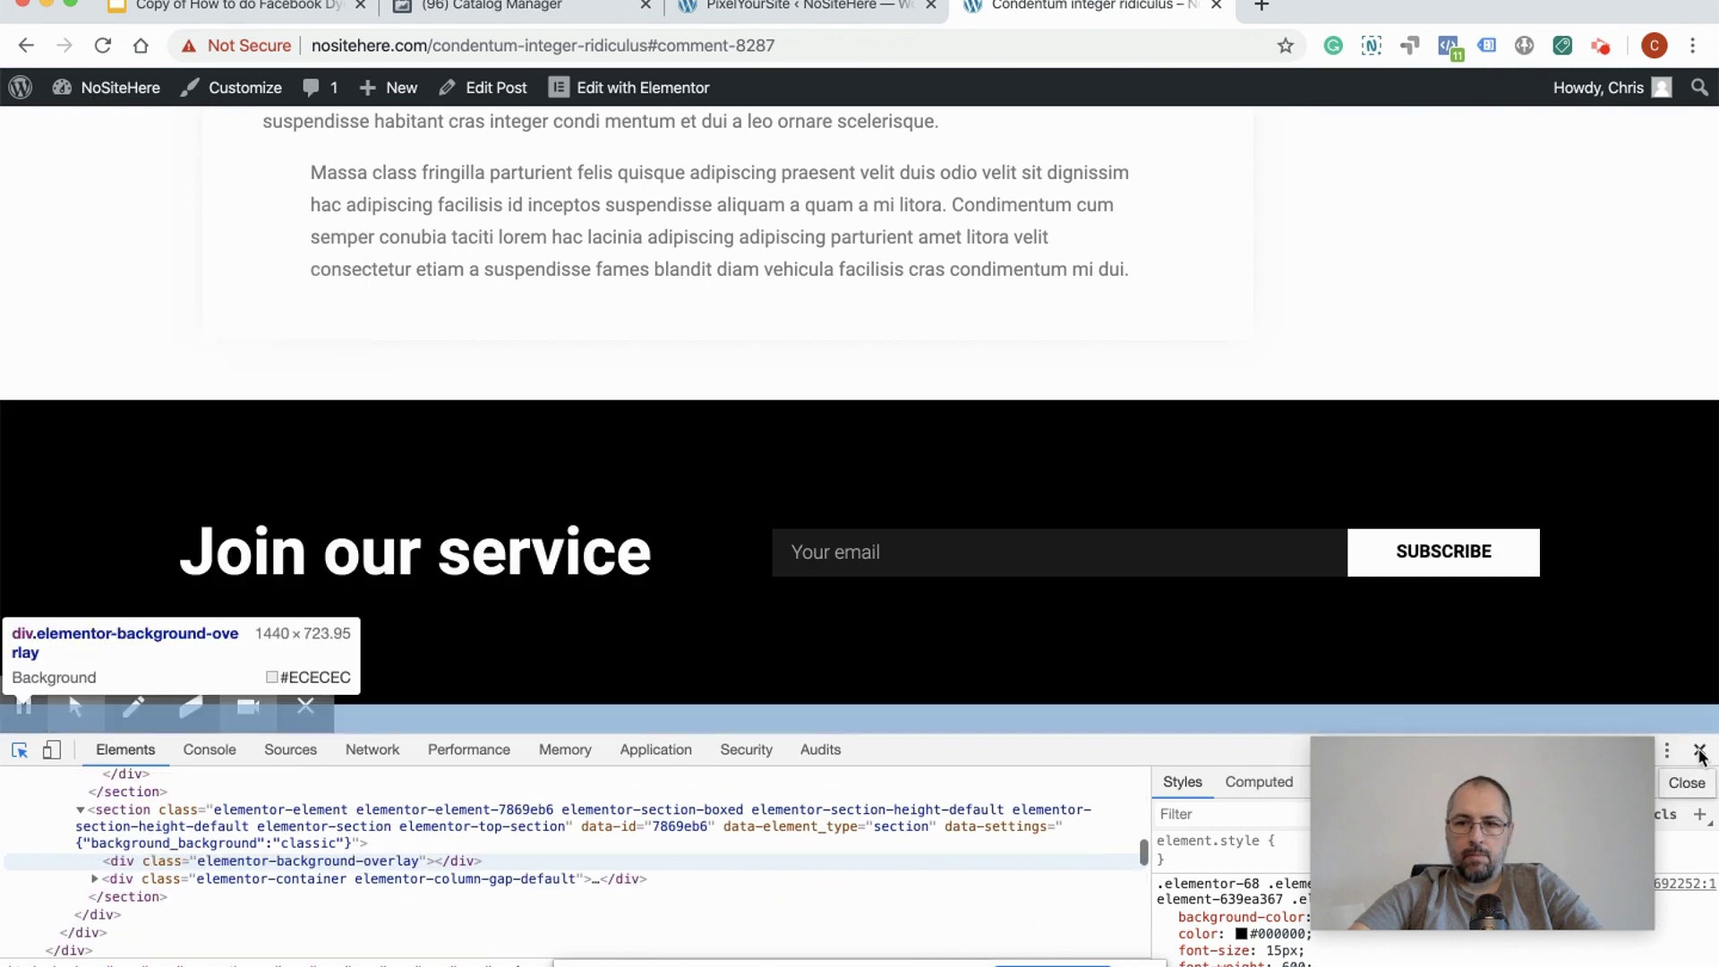
{"action": "left_click", "coordinate": [1700, 752]}
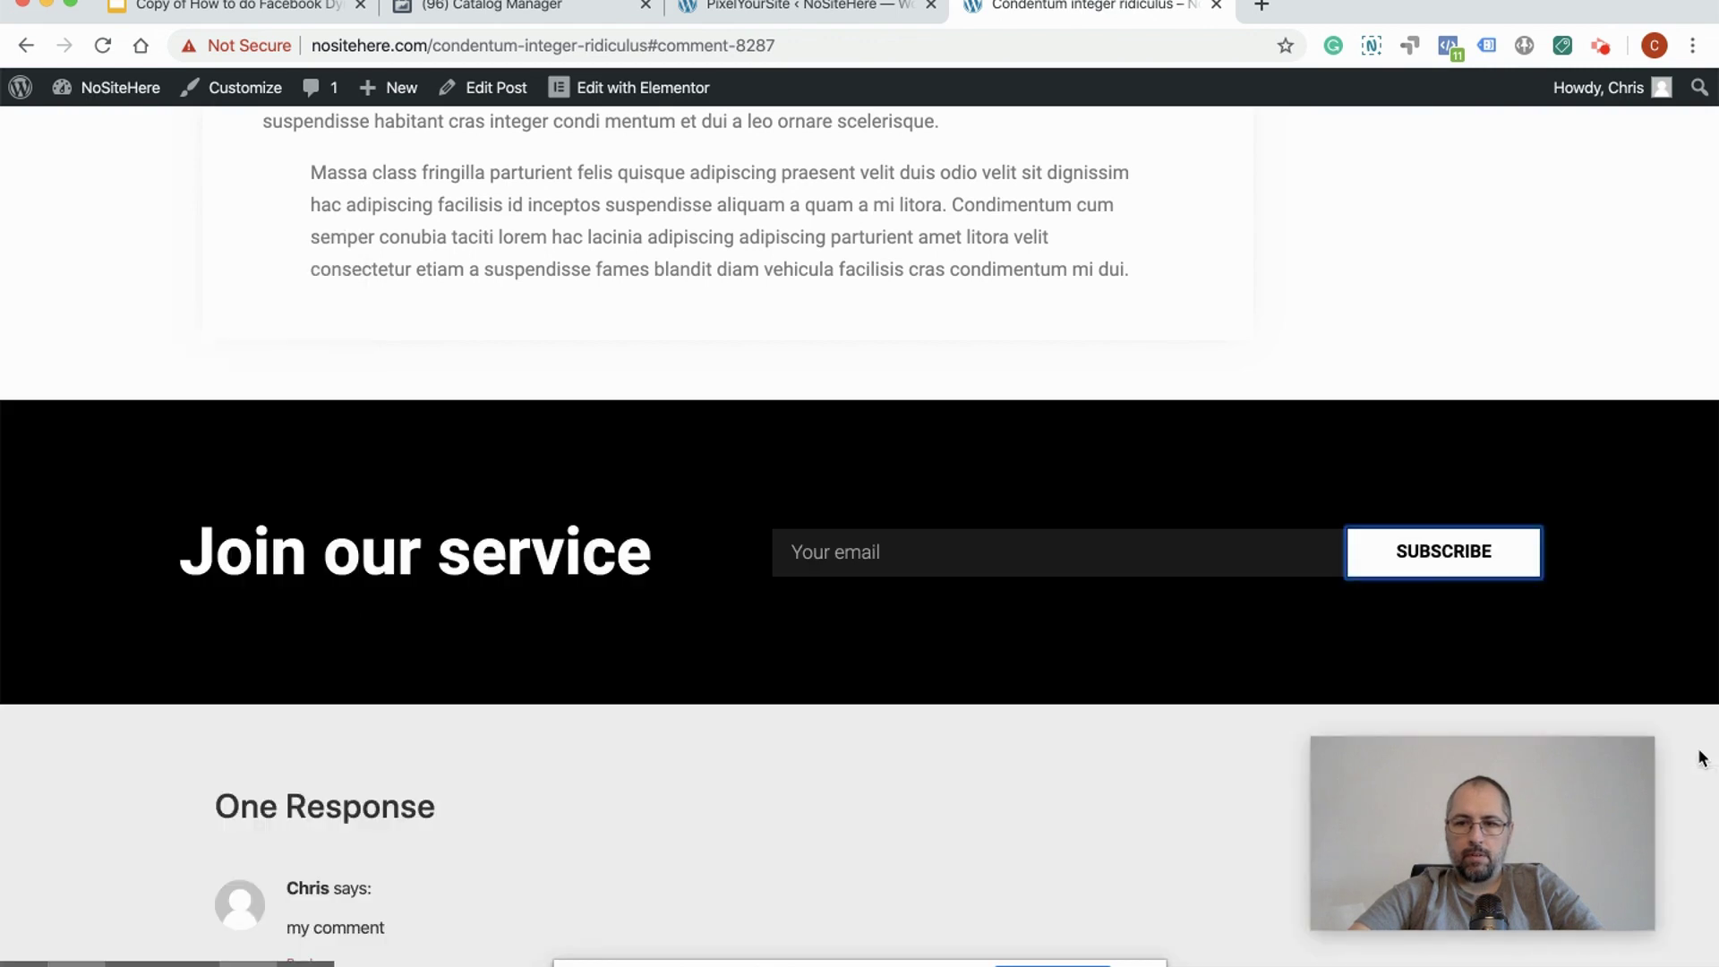
{"action": "left_click", "coordinate": [100, 50]}
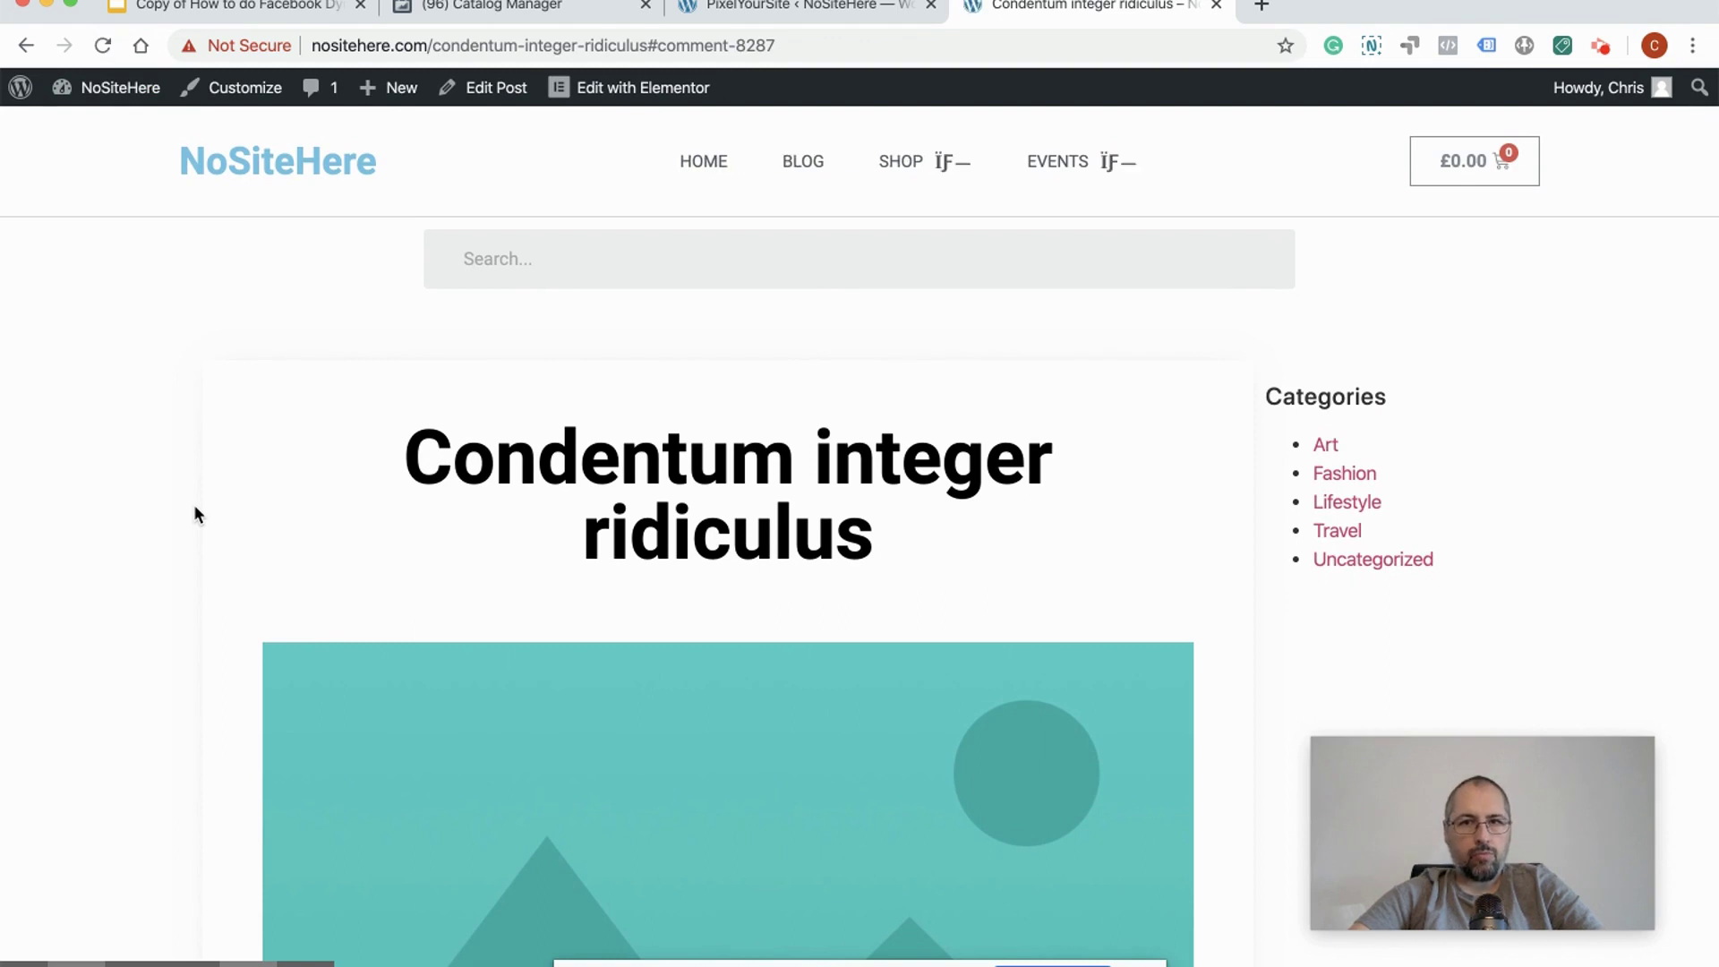
Step: Fill in the Join our service form with the saved contact e-mail address and submit it
{"action": "scroll", "coordinate": [193, 514], "scroll_direction": "down", "scroll_amount": 20}
{"action": "scroll", "coordinate": [193, 514], "scroll_direction": "down", "scroll_amount": 10}
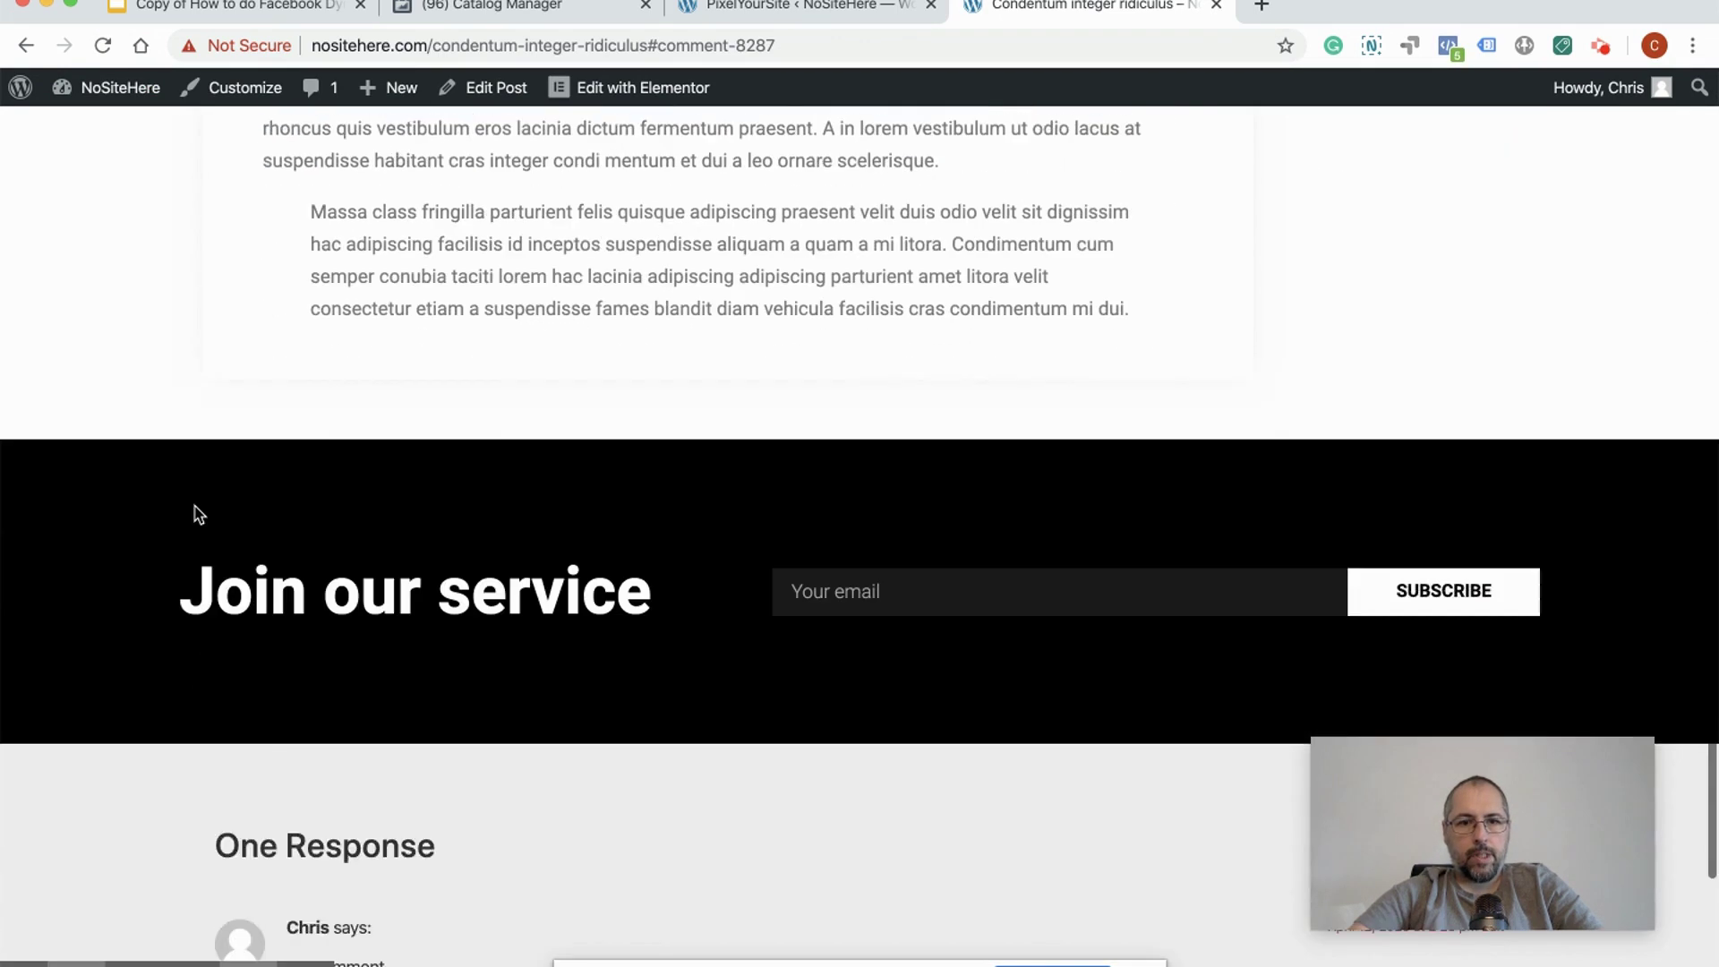
{"action": "left_click", "coordinate": [1079, 331]}
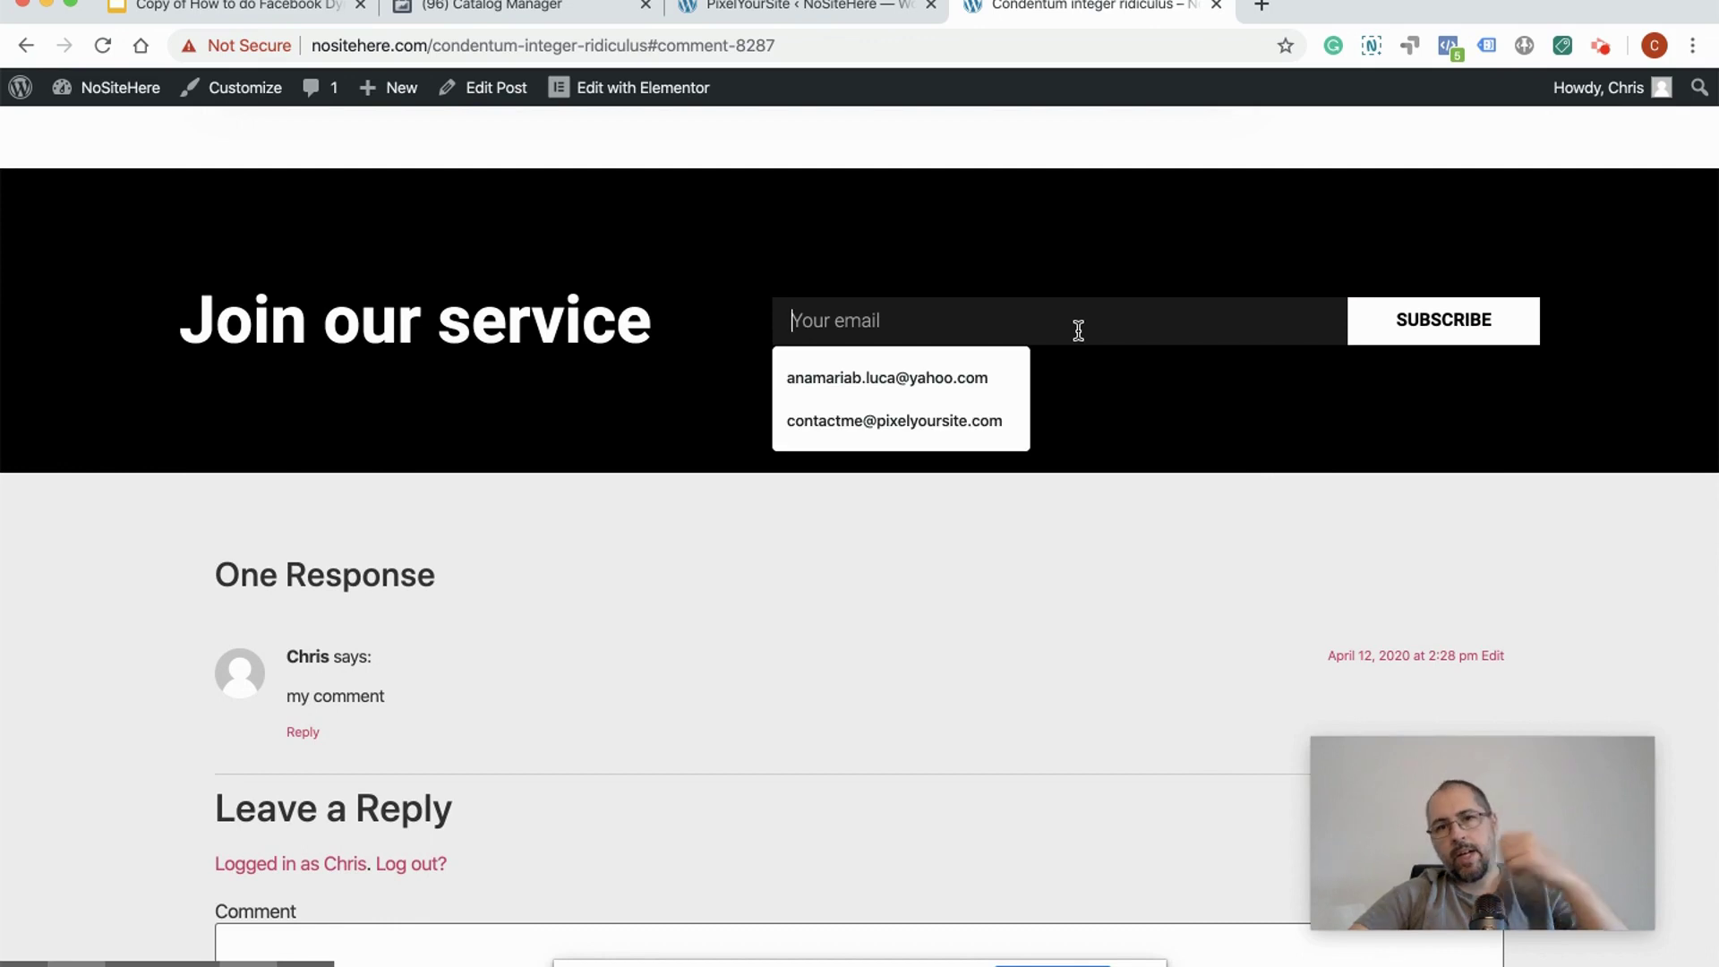
{"action": "left_click", "coordinate": [937, 422]}
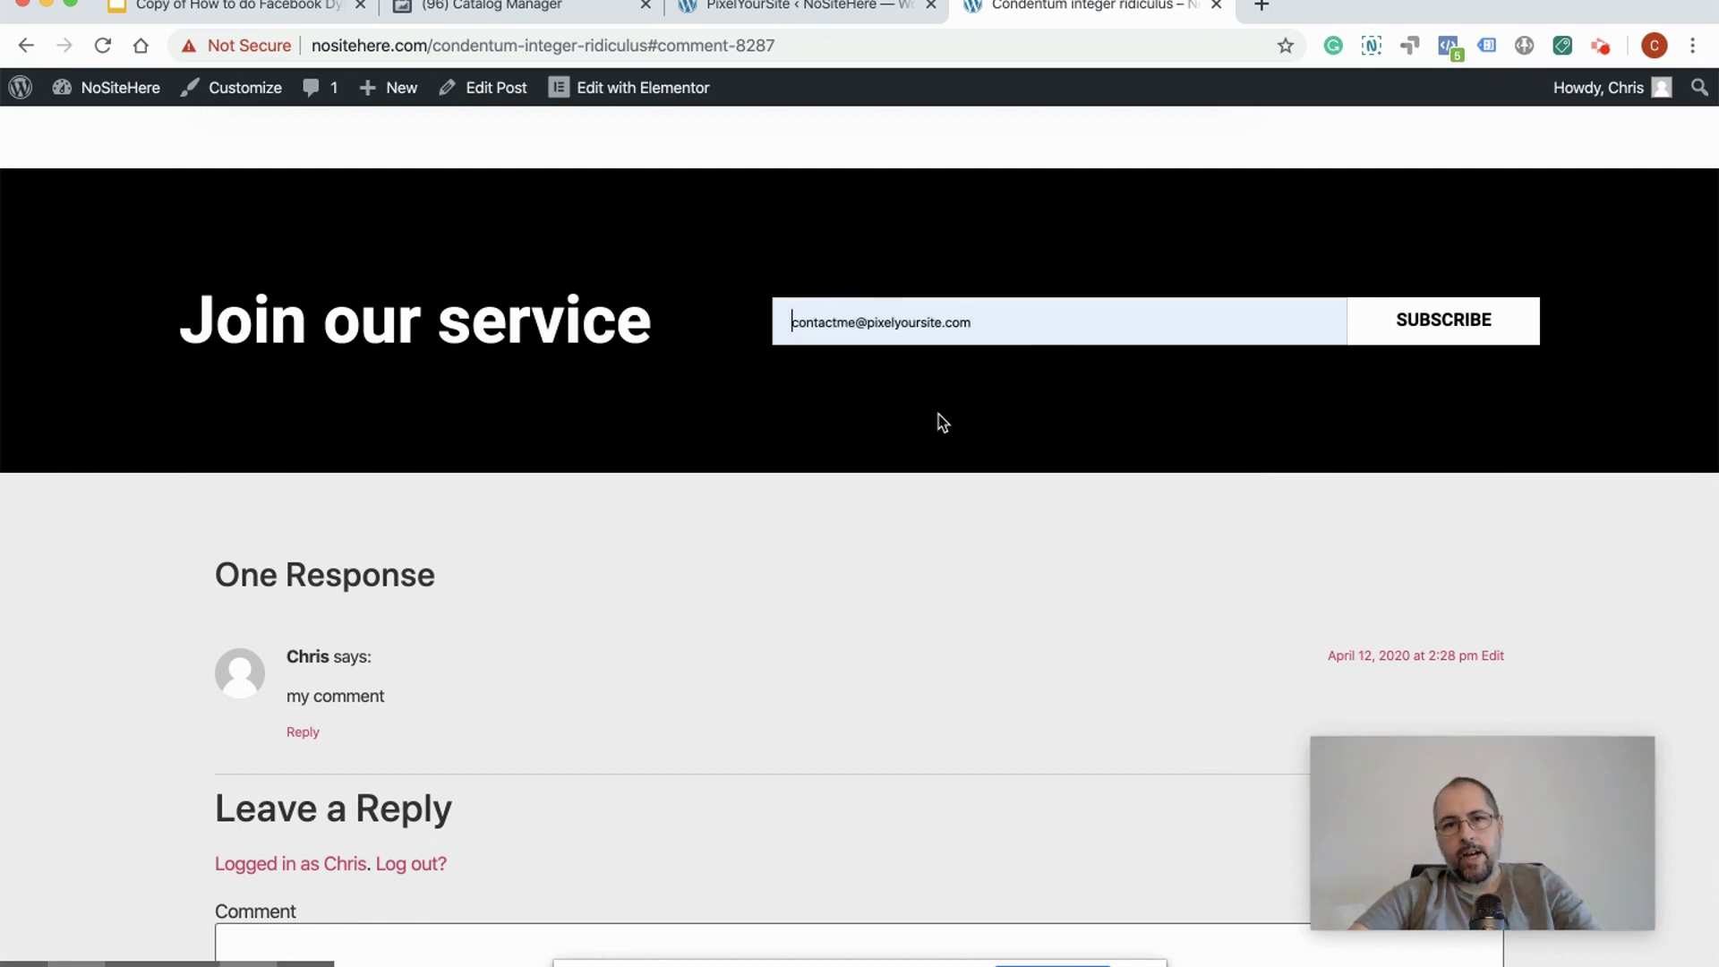
{"action": "left_click", "coordinate": [1428, 331]}
Step: Examine the Purchase event fired by the subscription, including its custom parameters and matched products, in Facebook Pixel Helper
{"action": "left_click", "coordinate": [1448, 52]}
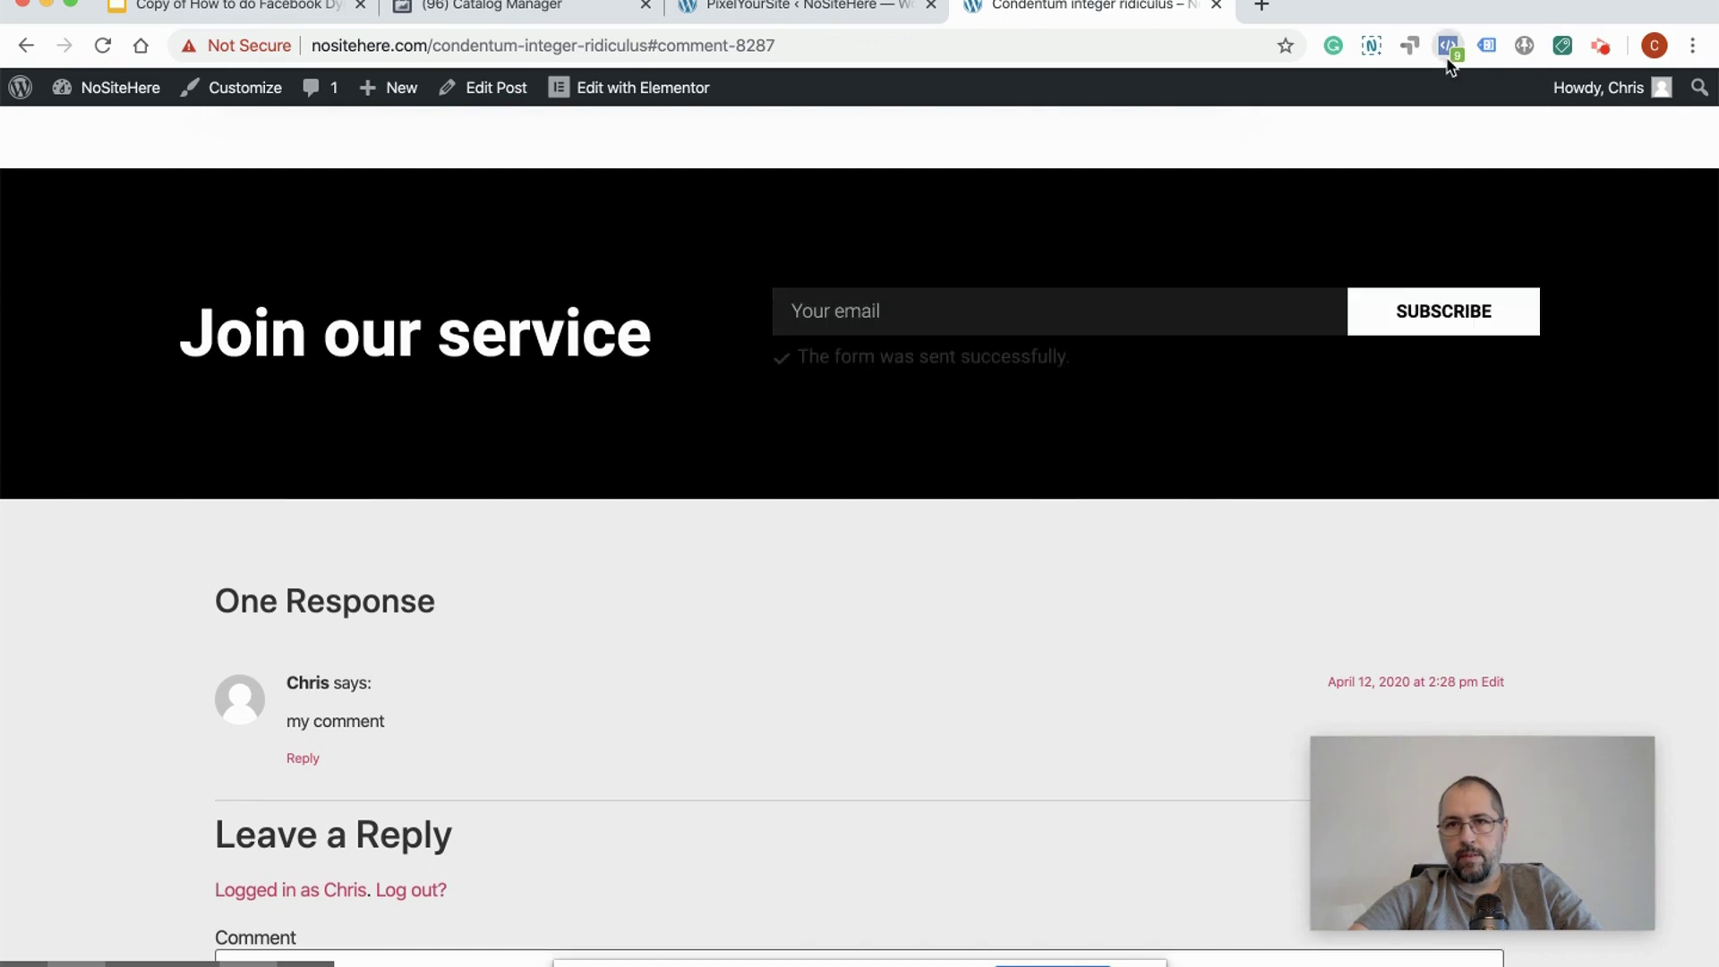
{"action": "left_click", "coordinate": [1074, 553]}
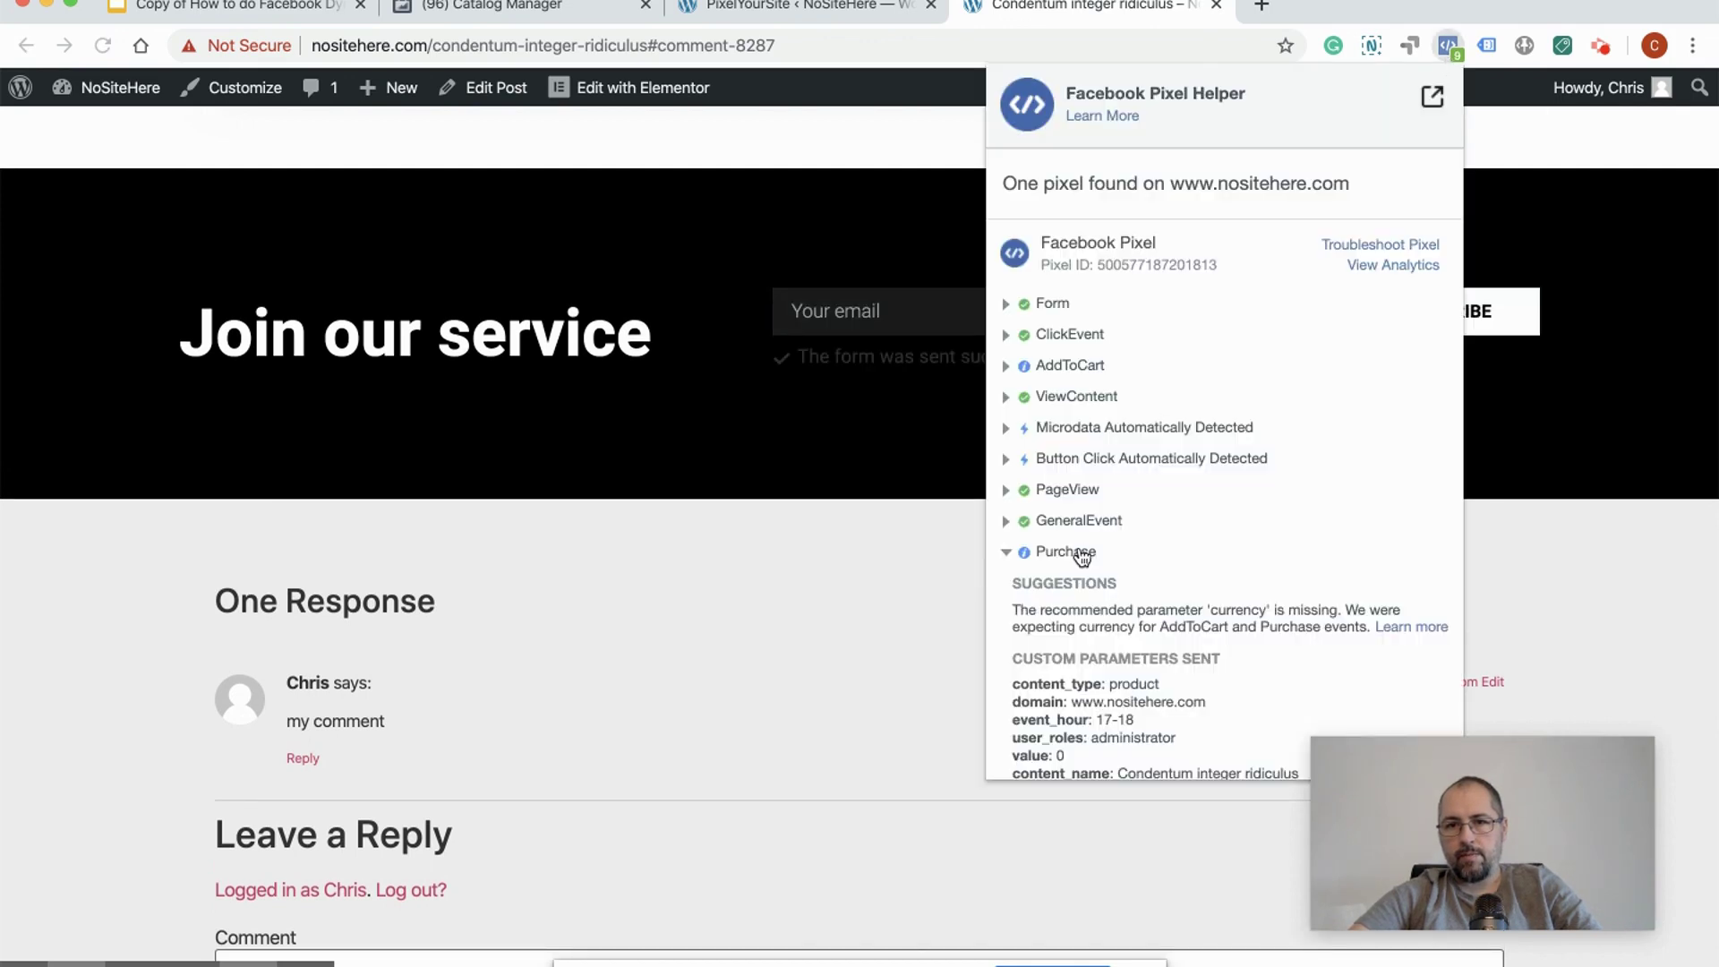
{"action": "scroll", "coordinate": [1241, 601], "scroll_direction": "down", "scroll_amount": 3}
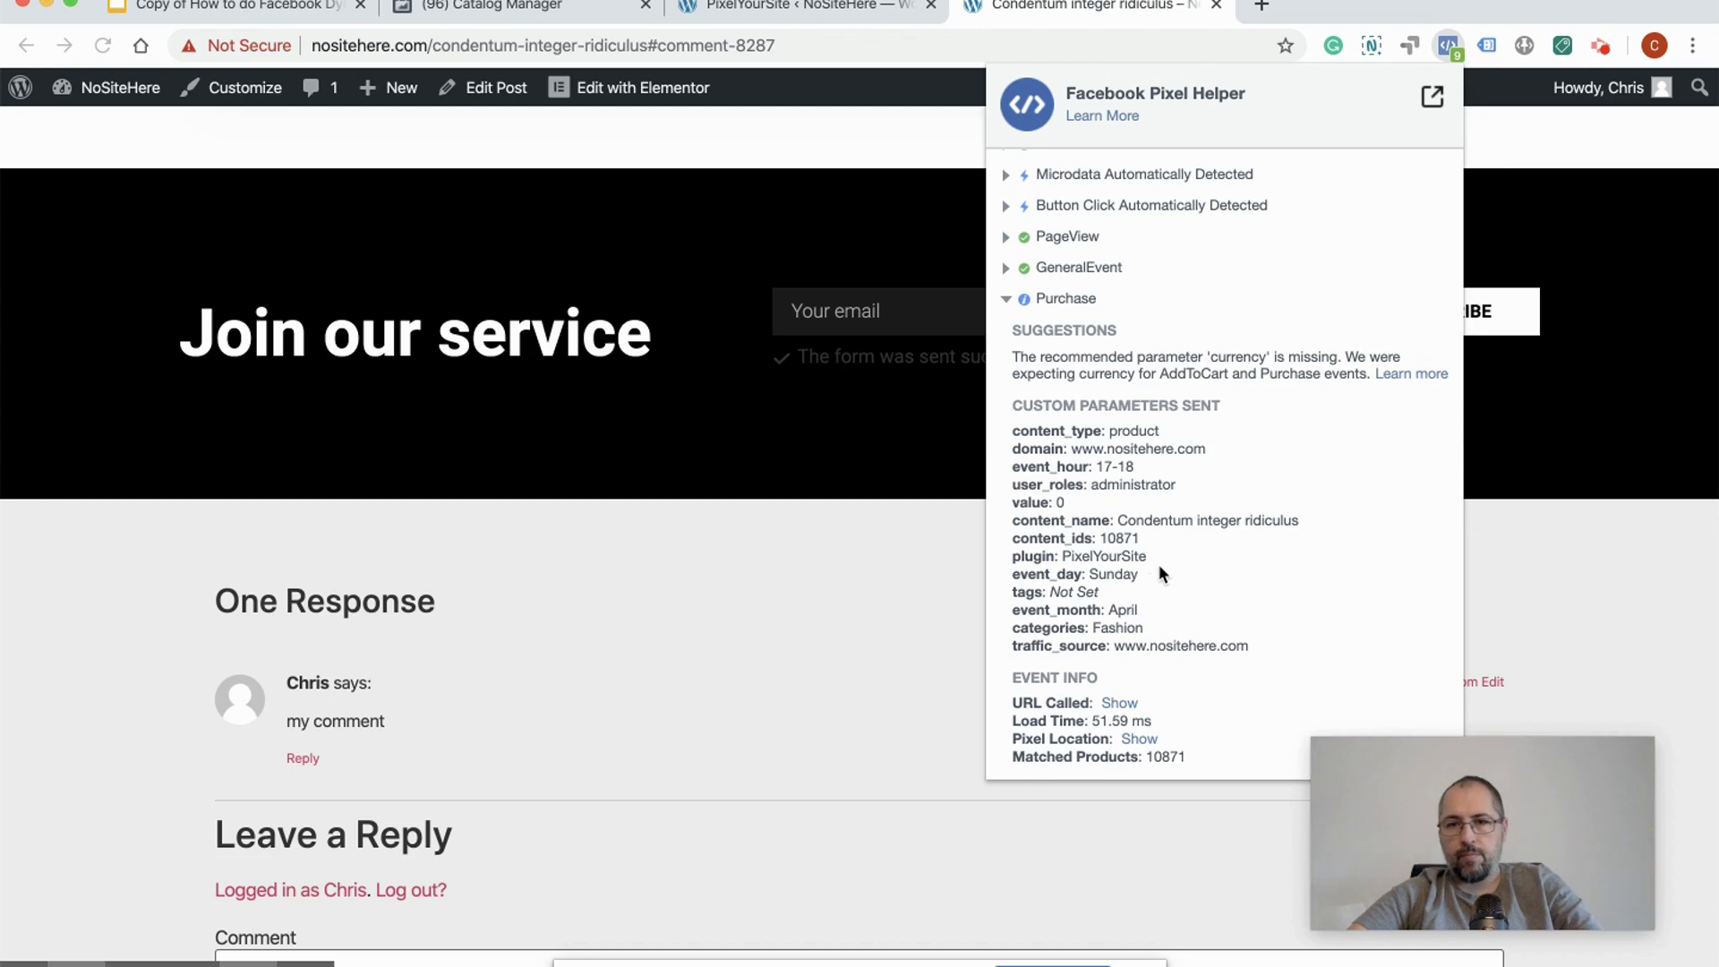
{"action": "left_click", "coordinate": [1511, 512]}
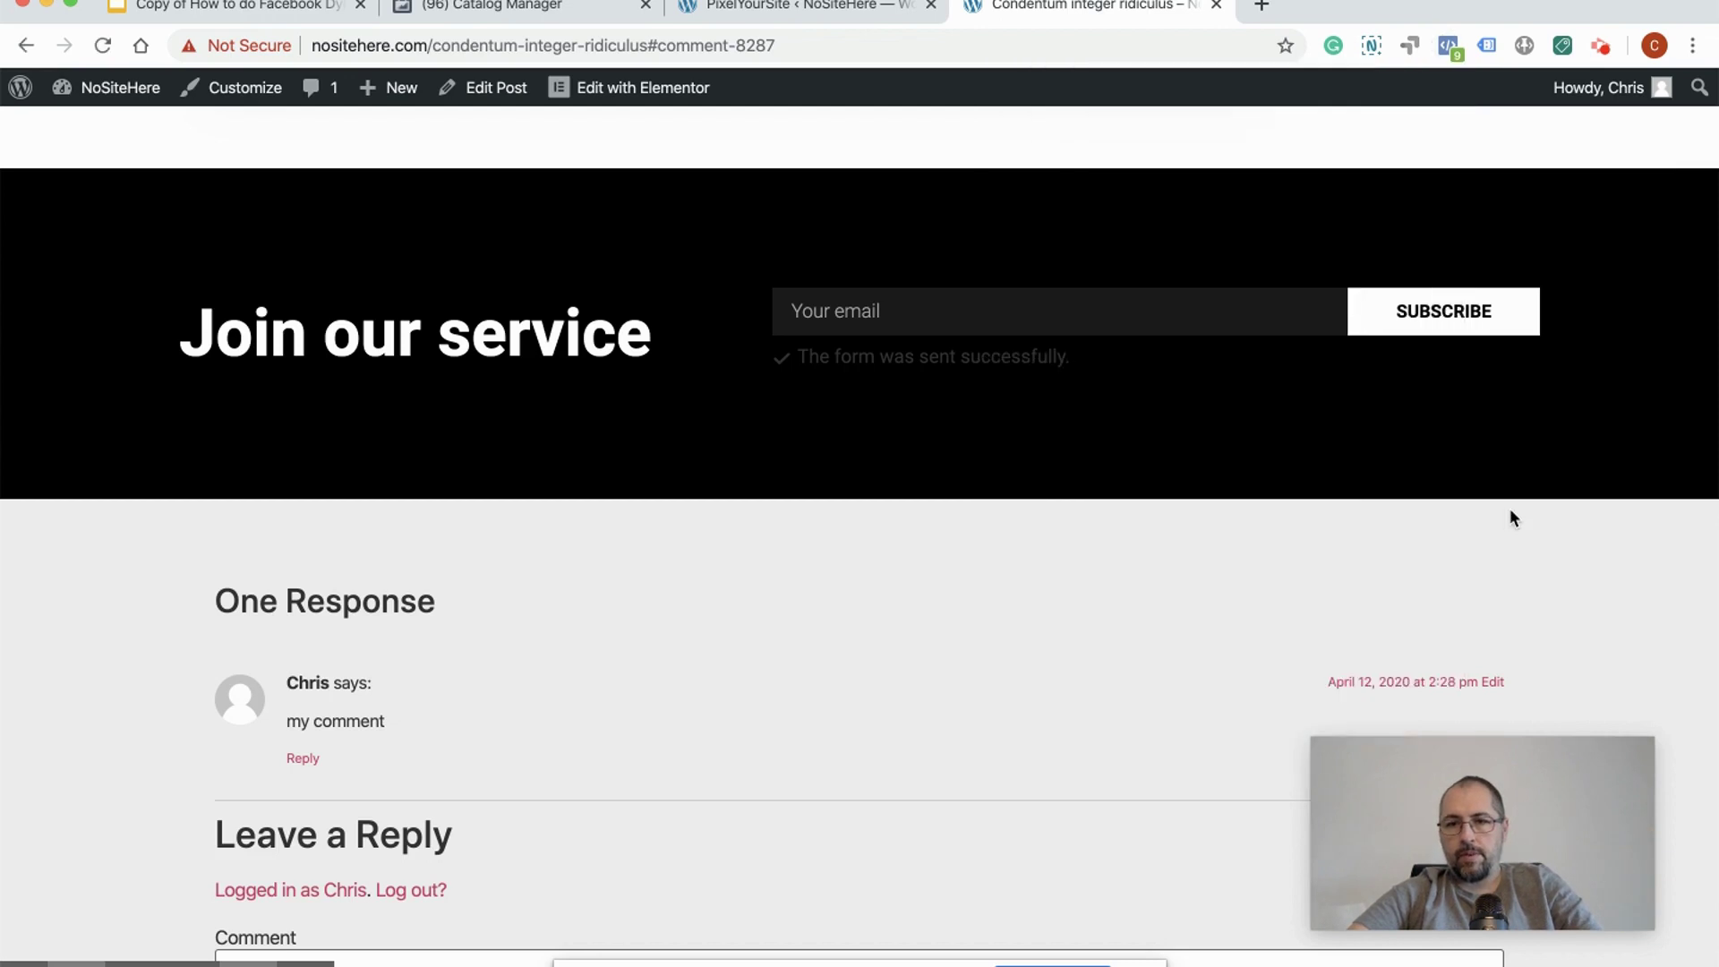
Step: Go back to the start of the blog post, return to the PixelYourSite settings and look through the general settings
{"action": "scroll", "coordinate": [1510, 512], "scroll_direction": "up", "scroll_amount": 15}
{"action": "scroll", "coordinate": [1509, 508], "scroll_direction": "up", "scroll_amount": 15}
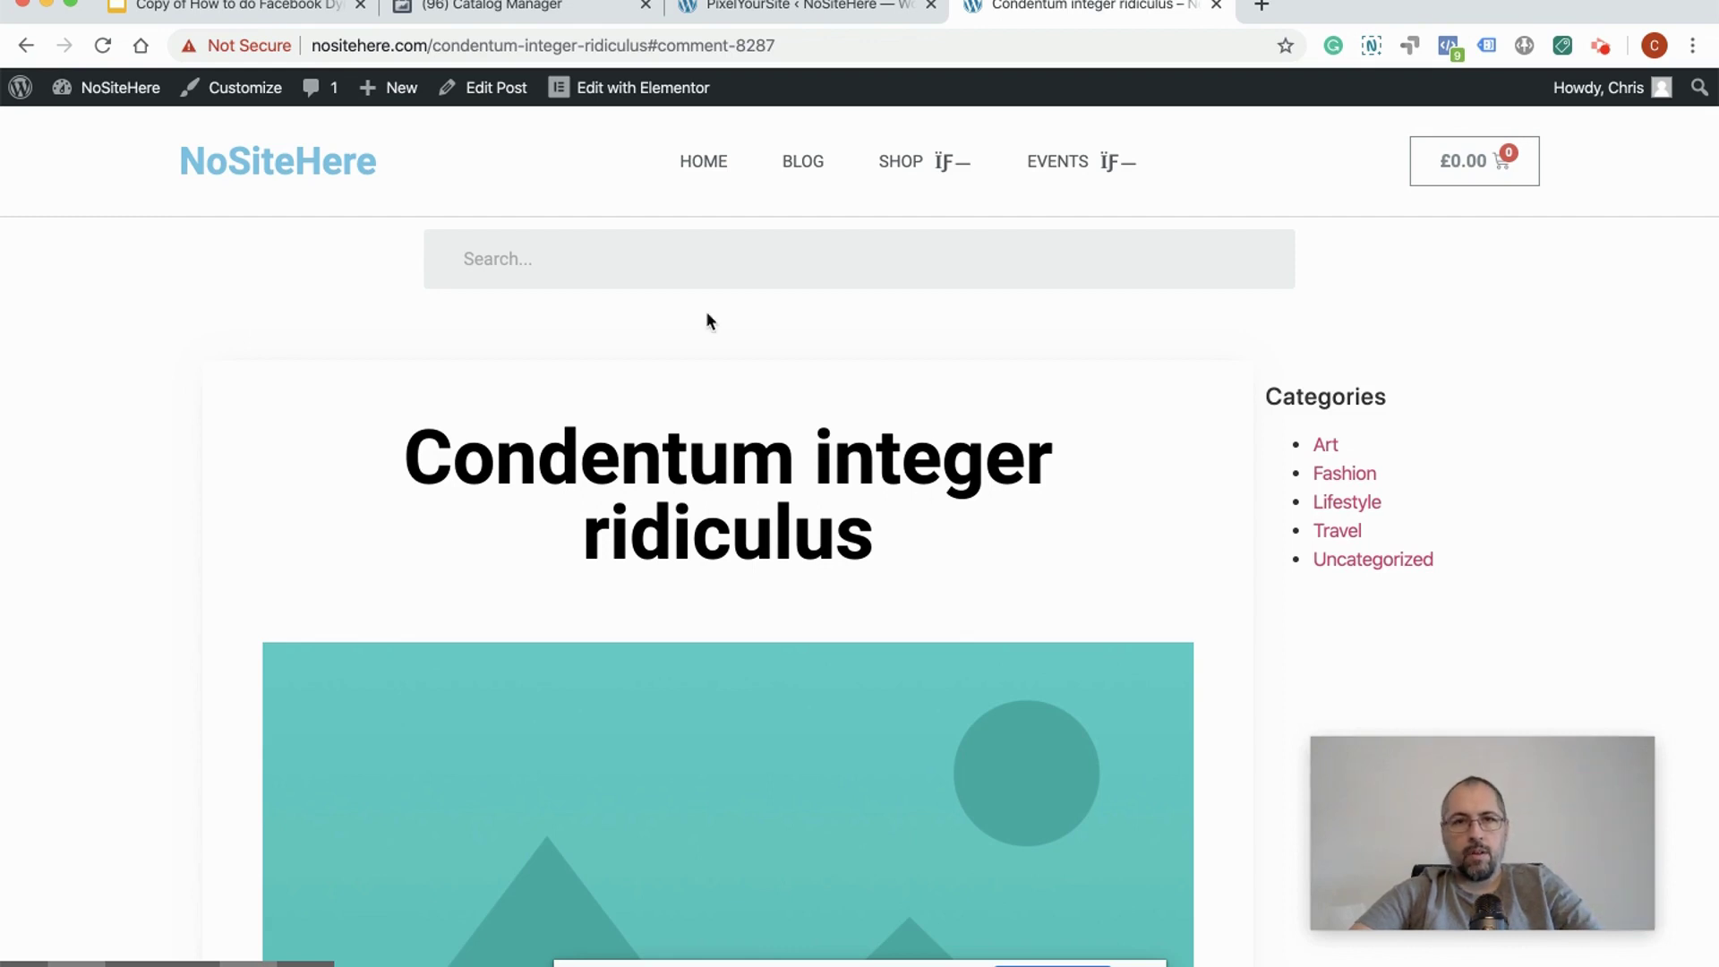
{"action": "left_click", "coordinate": [808, 5]}
{"action": "scroll", "coordinate": [1032, 448], "scroll_direction": "down", "scroll_amount": 6}
{"action": "scroll", "coordinate": [1031, 456], "scroll_direction": "down", "scroll_amount": 8}
{"action": "left_click", "coordinate": [1187, 341]}
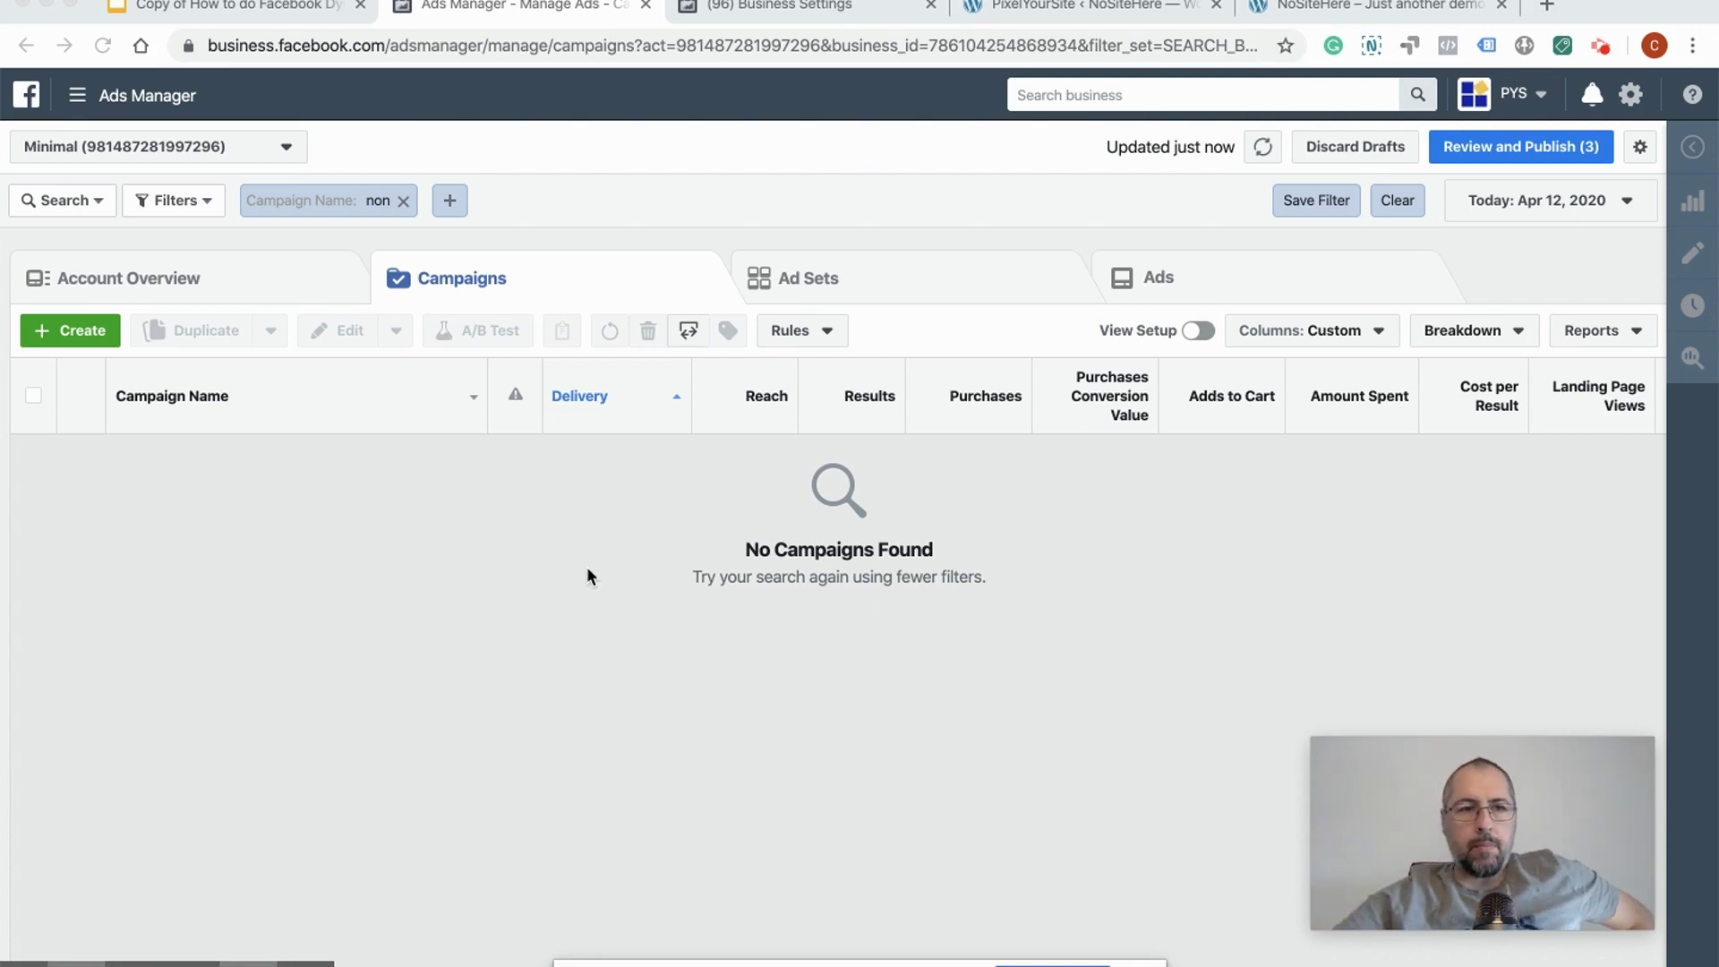
Step: Create a new campaign in Facebook Ads Manager with the Catalog sales objective
{"action": "left_click", "coordinate": [61, 329]}
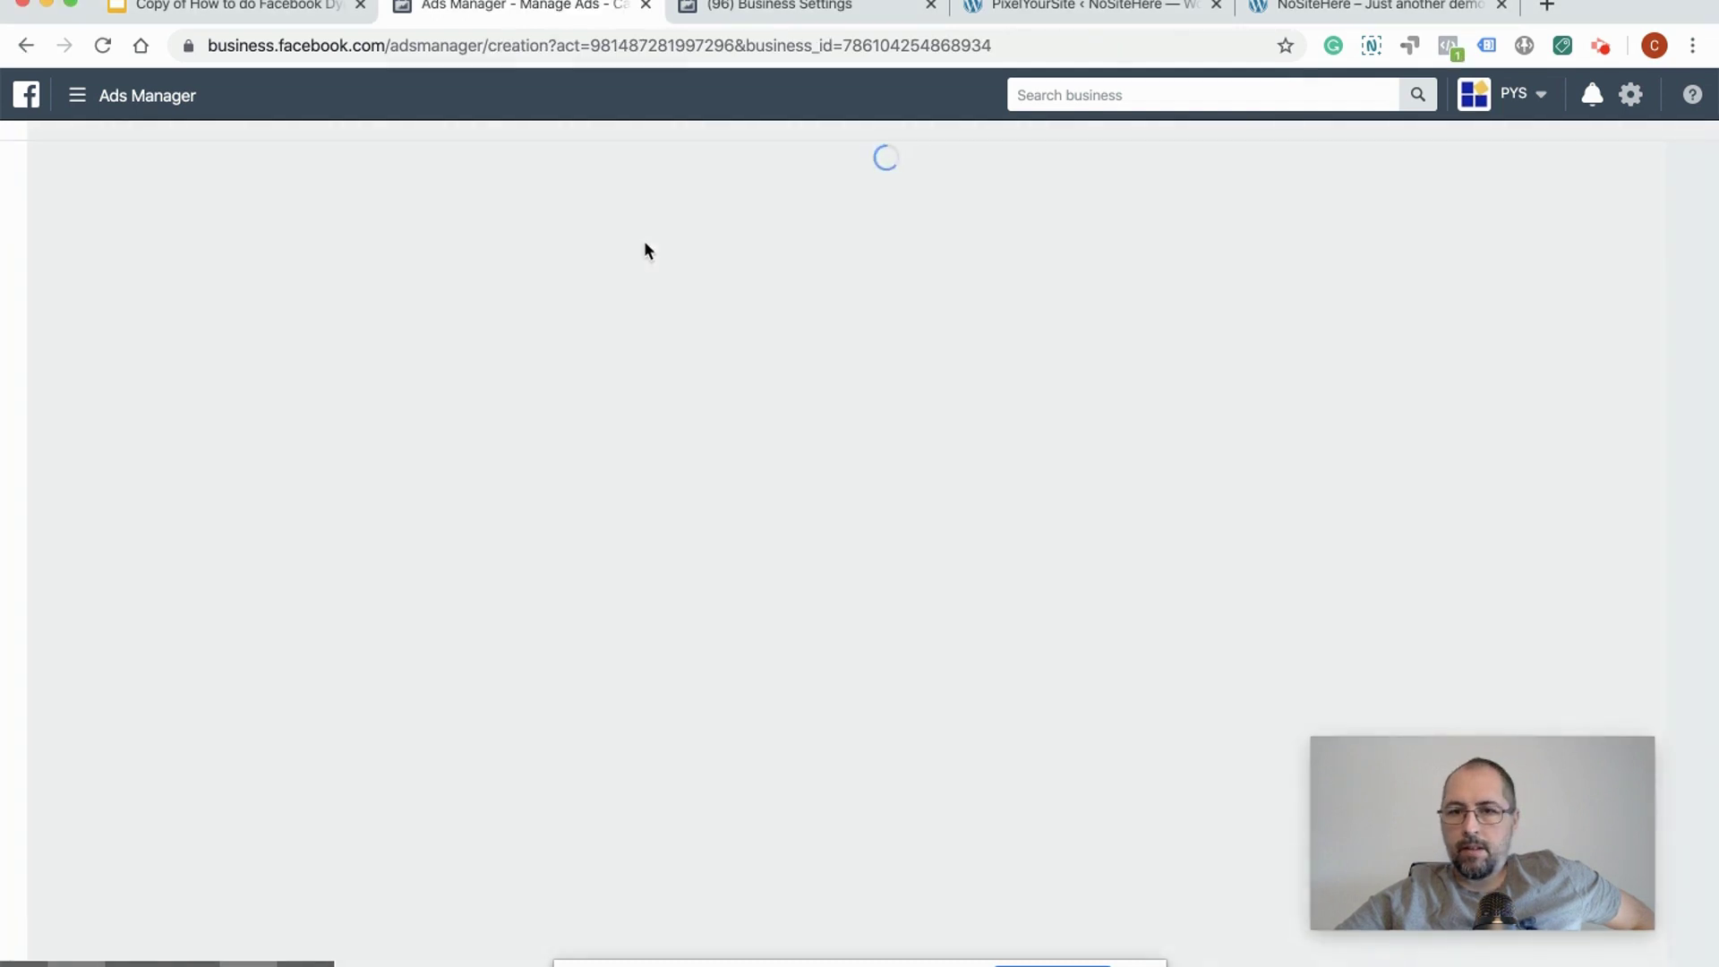
{"action": "scroll", "coordinate": [642, 240], "scroll_direction": "down", "scroll_amount": 2}
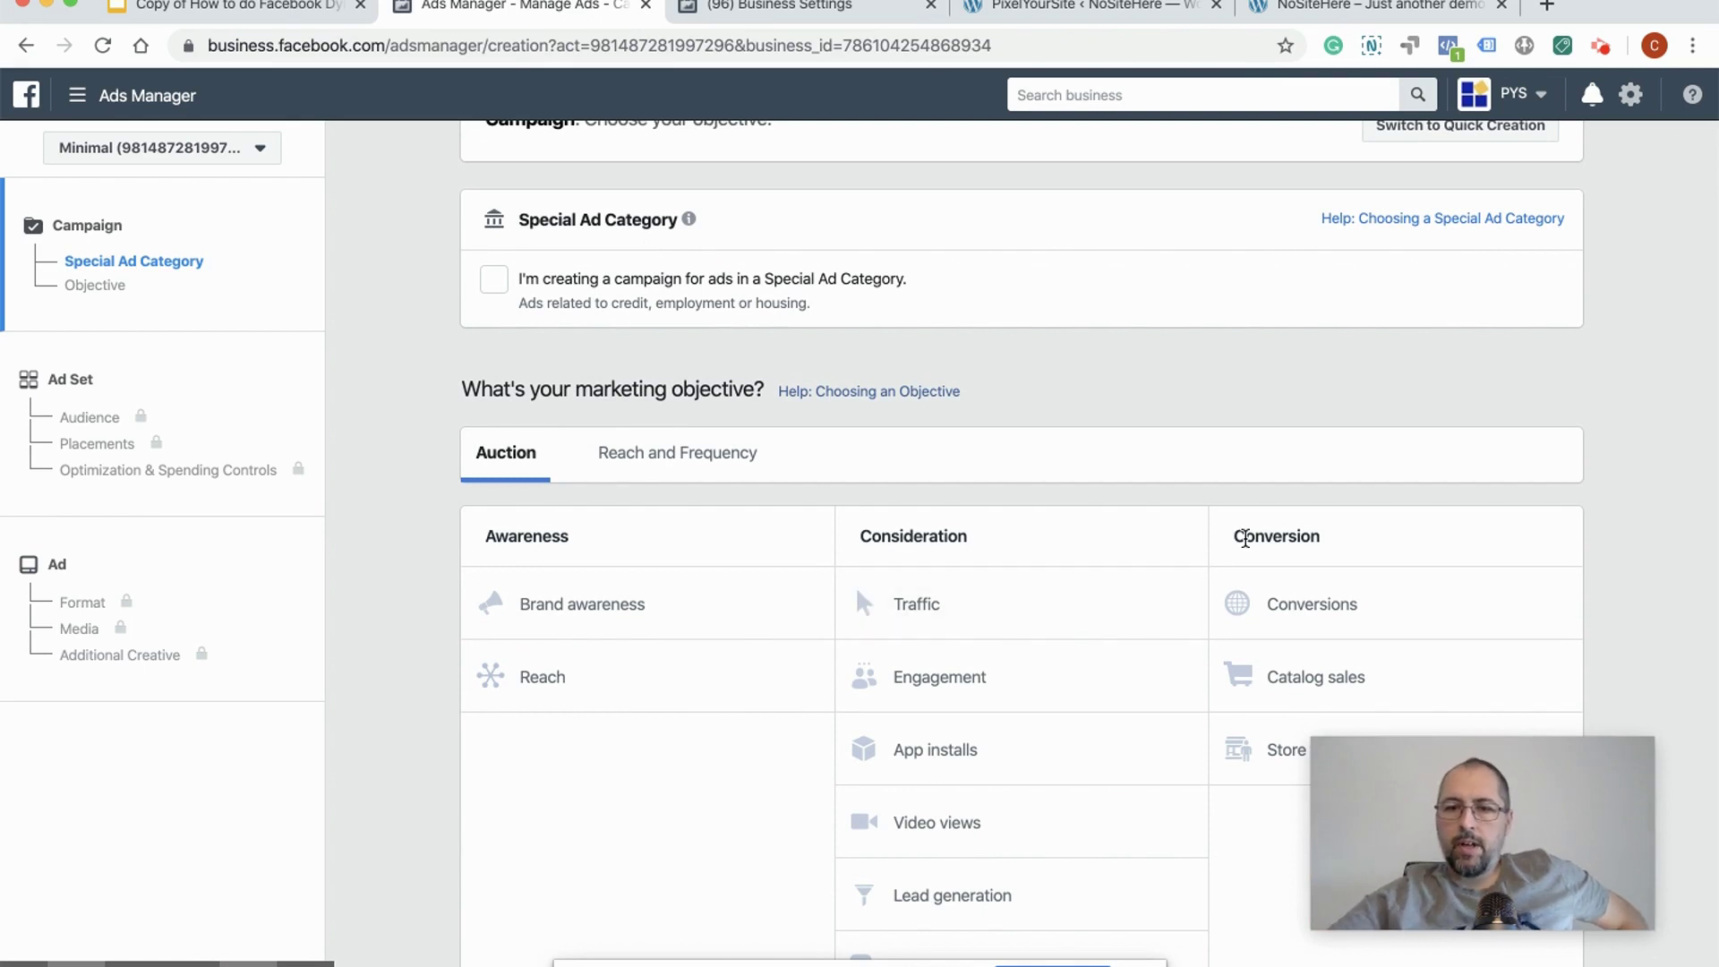
{"action": "left_click", "coordinate": [1295, 676]}
{"action": "scroll", "coordinate": [1157, 490], "scroll_direction": "down", "scroll_amount": 6}
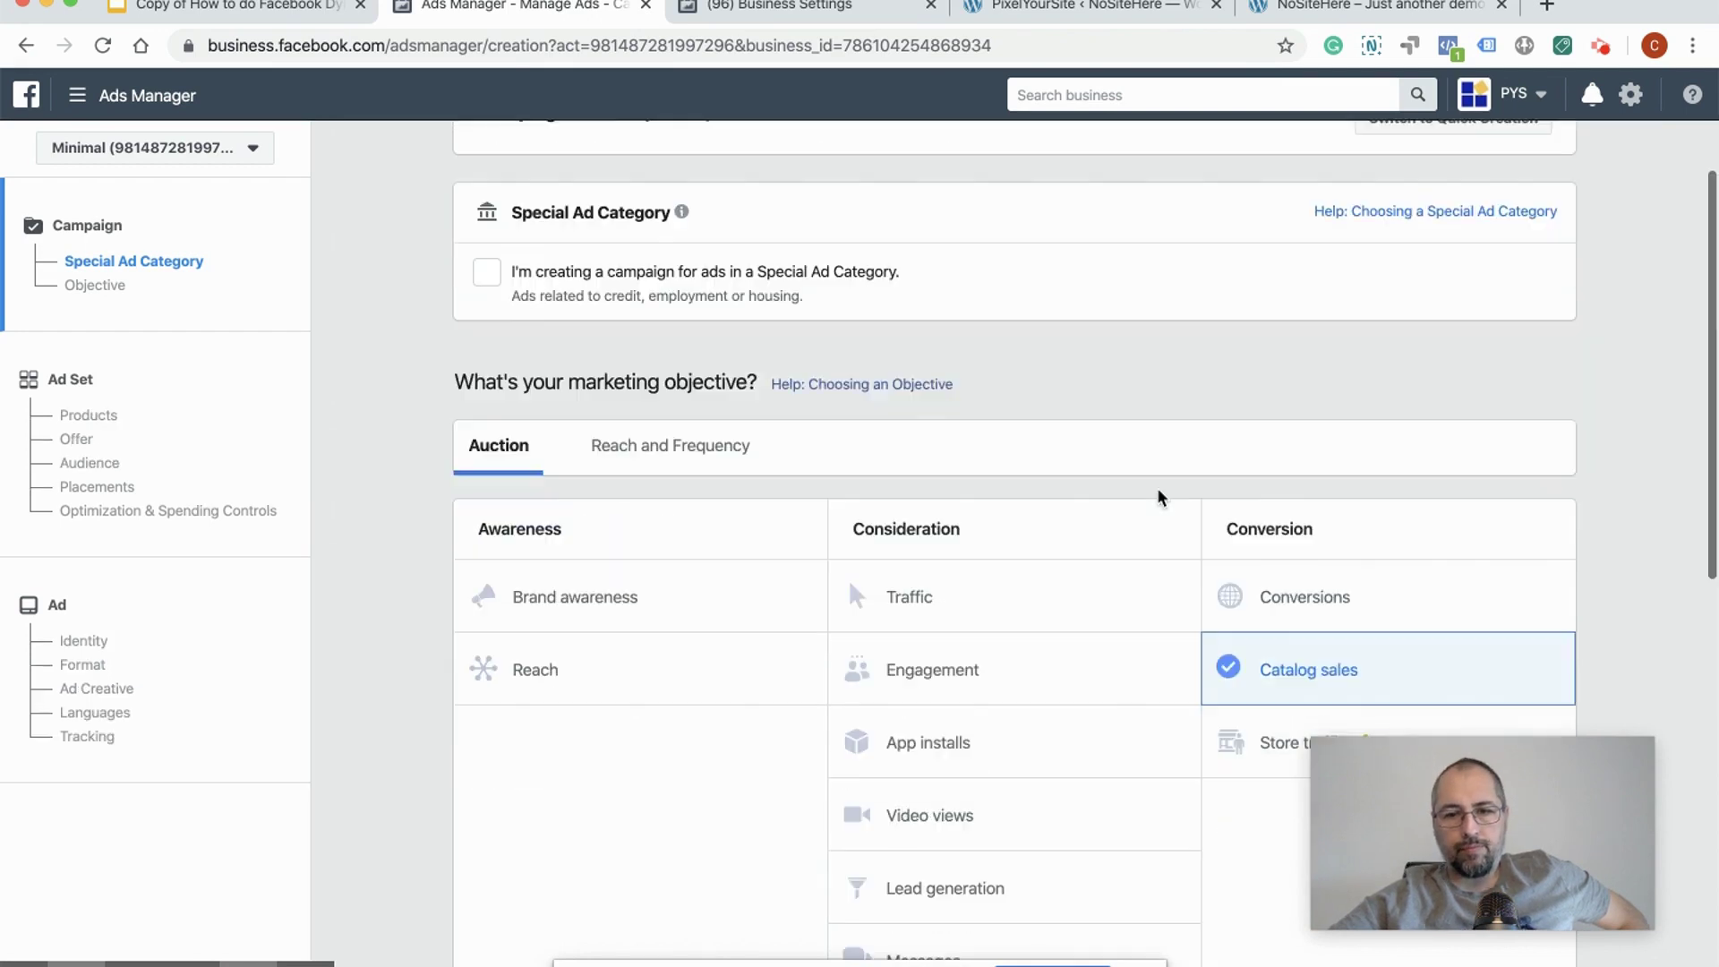
Step: Name the Catalog sales campaign DEMO BLOG DPA and continue to the ad set settings
{"action": "scroll", "coordinate": [1156, 490], "scroll_direction": "down", "scroll_amount": 4}
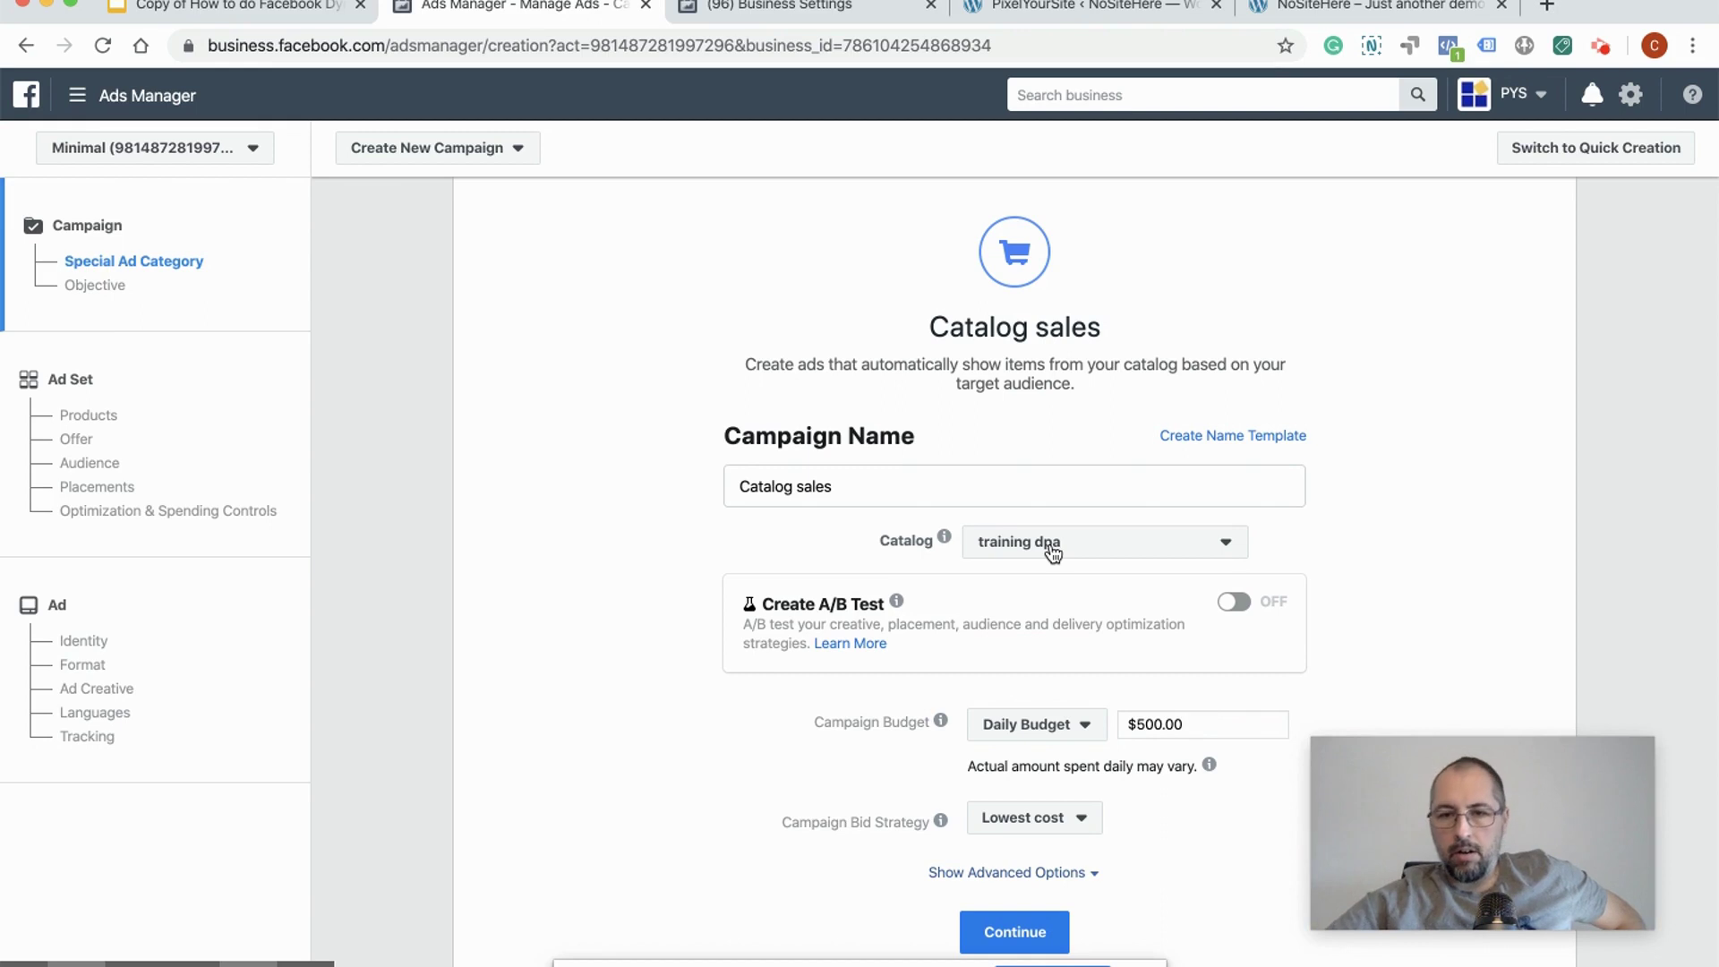
{"action": "left_click", "coordinate": [896, 484]}
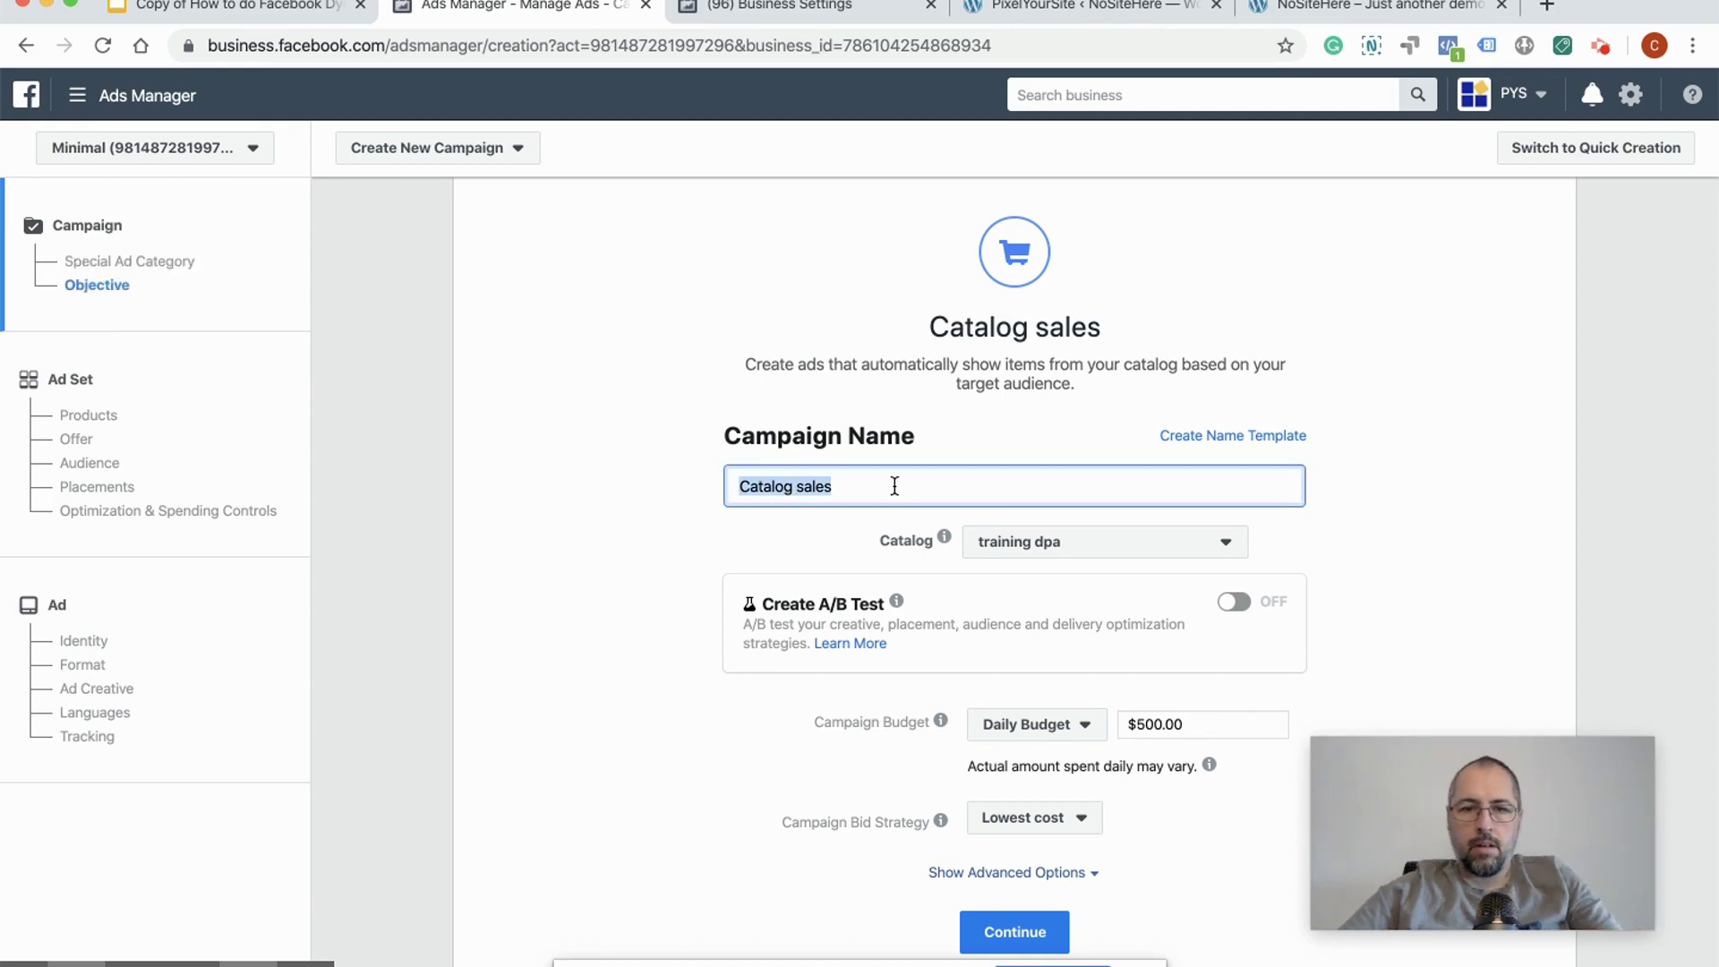
{"action": "type", "text": "DEMO BLOG DPA"}
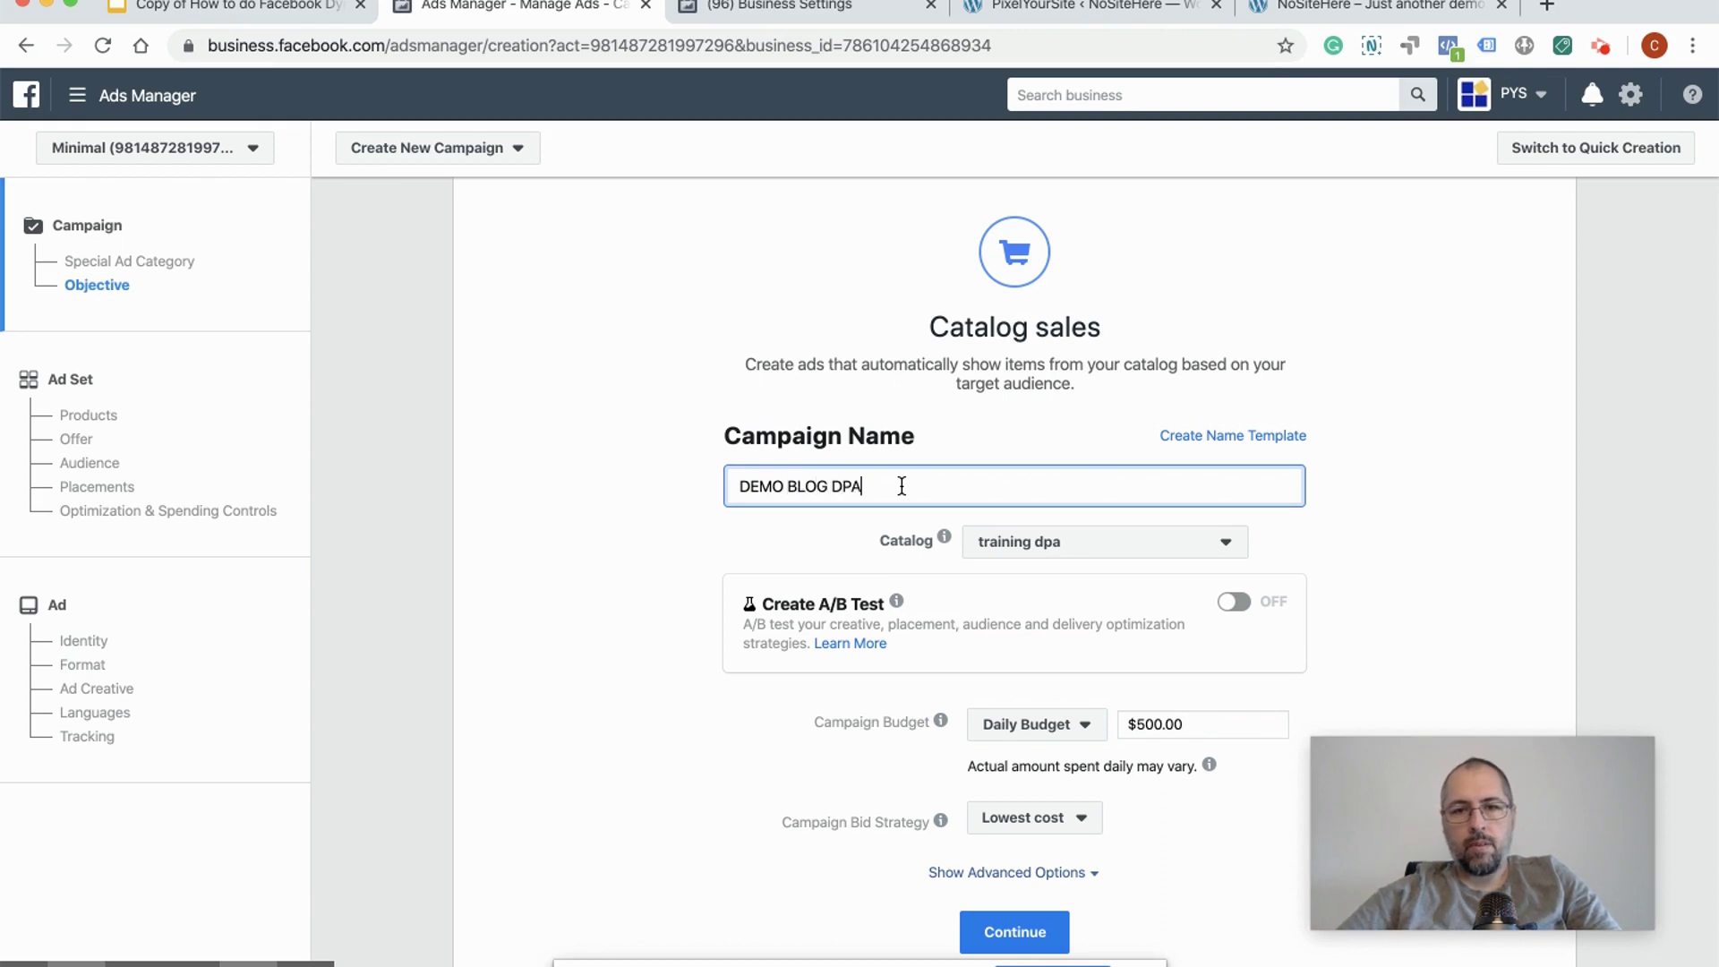
{"action": "left_click", "coordinate": [1368, 519]}
{"action": "scroll", "coordinate": [1368, 518], "scroll_direction": "down", "scroll_amount": 3}
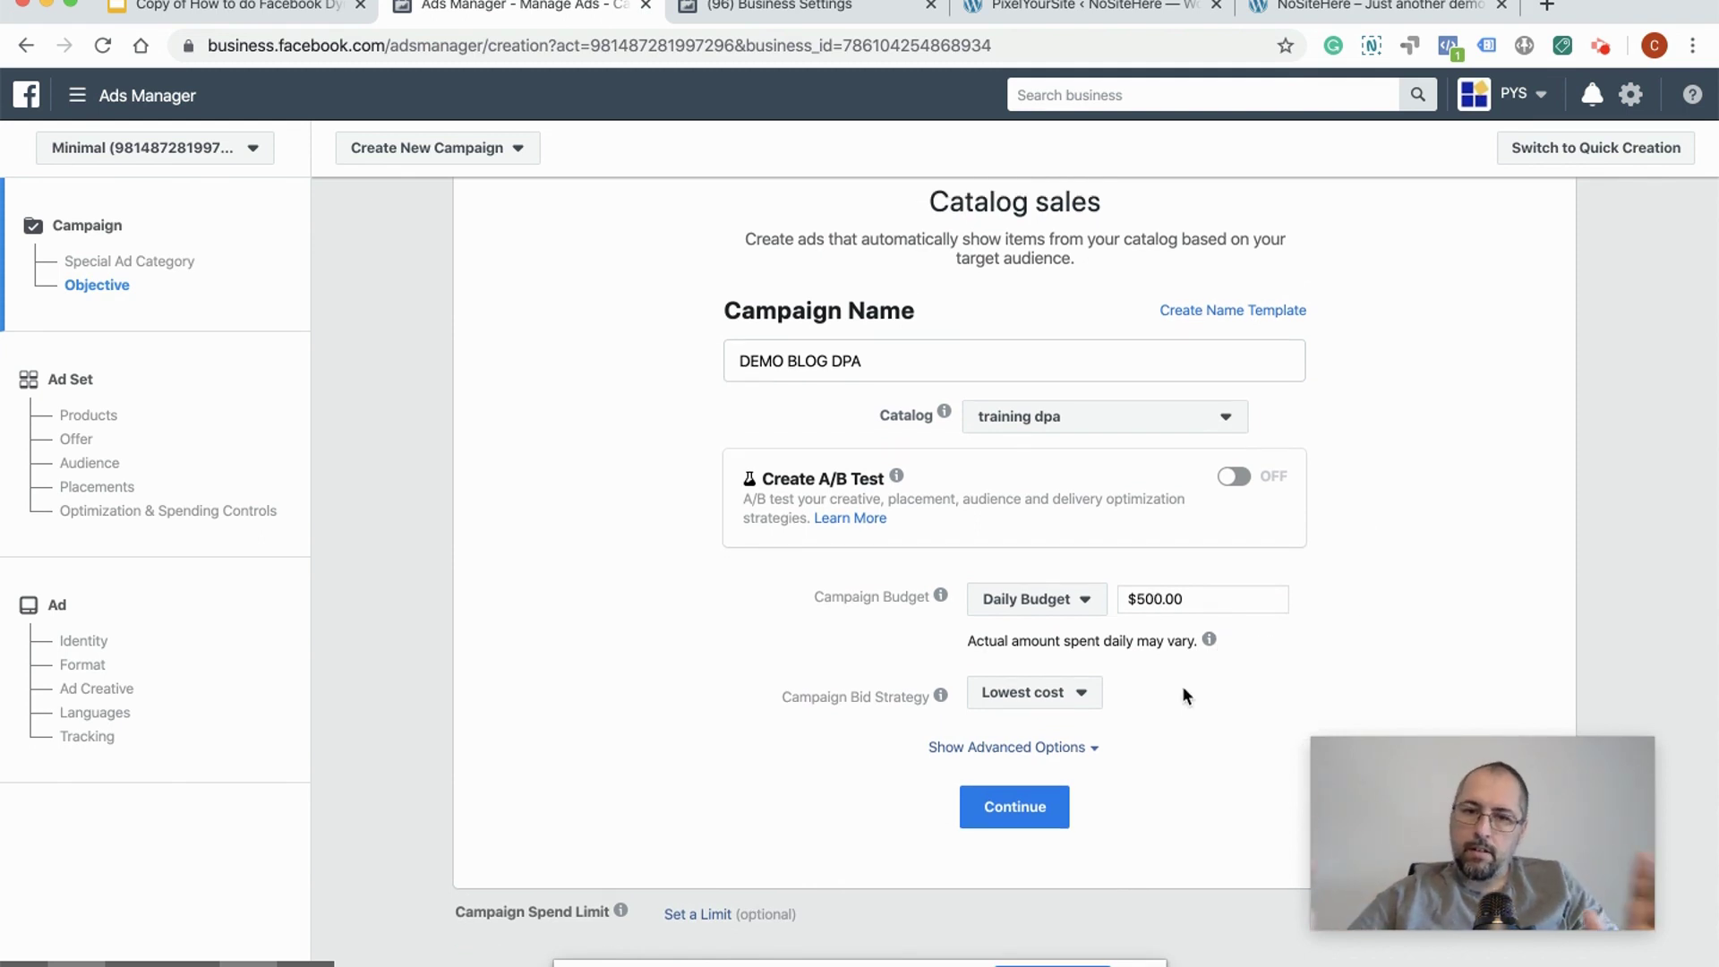
{"action": "left_click", "coordinate": [994, 809]}
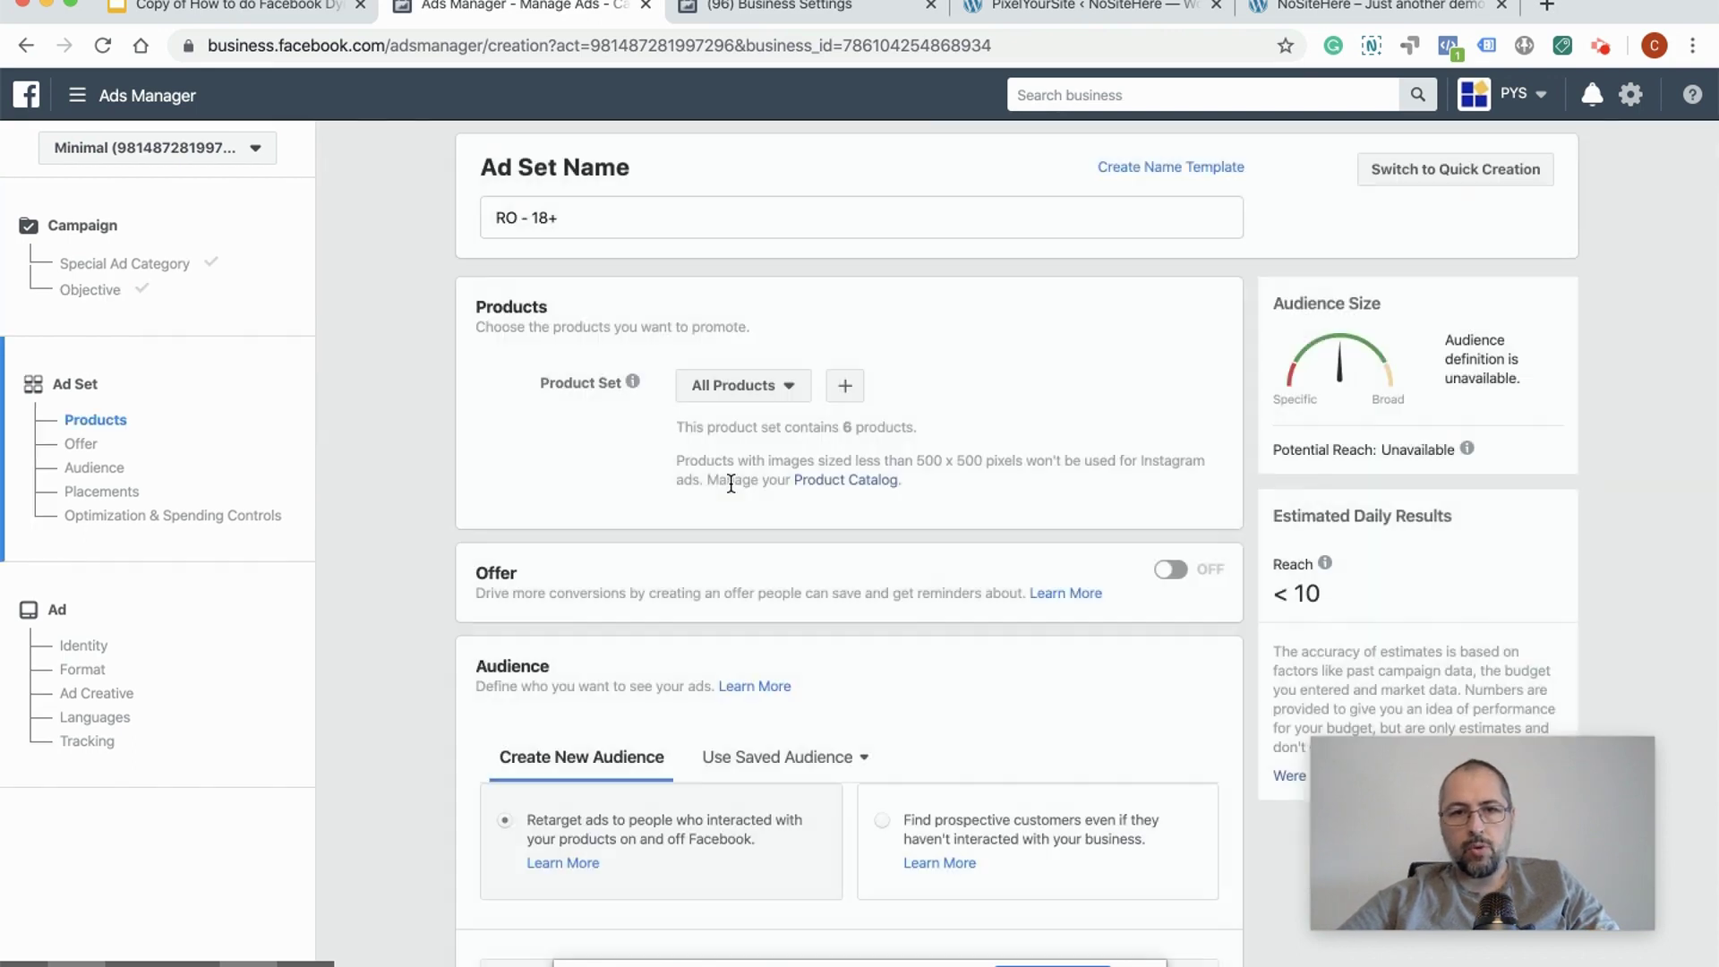
Step: Name the ad set DPA BLOG and check the available product sets, keeping All Products
{"action": "triple_click", "coordinate": [769, 225]}
{"action": "type", "text": "DPA BLOG"}
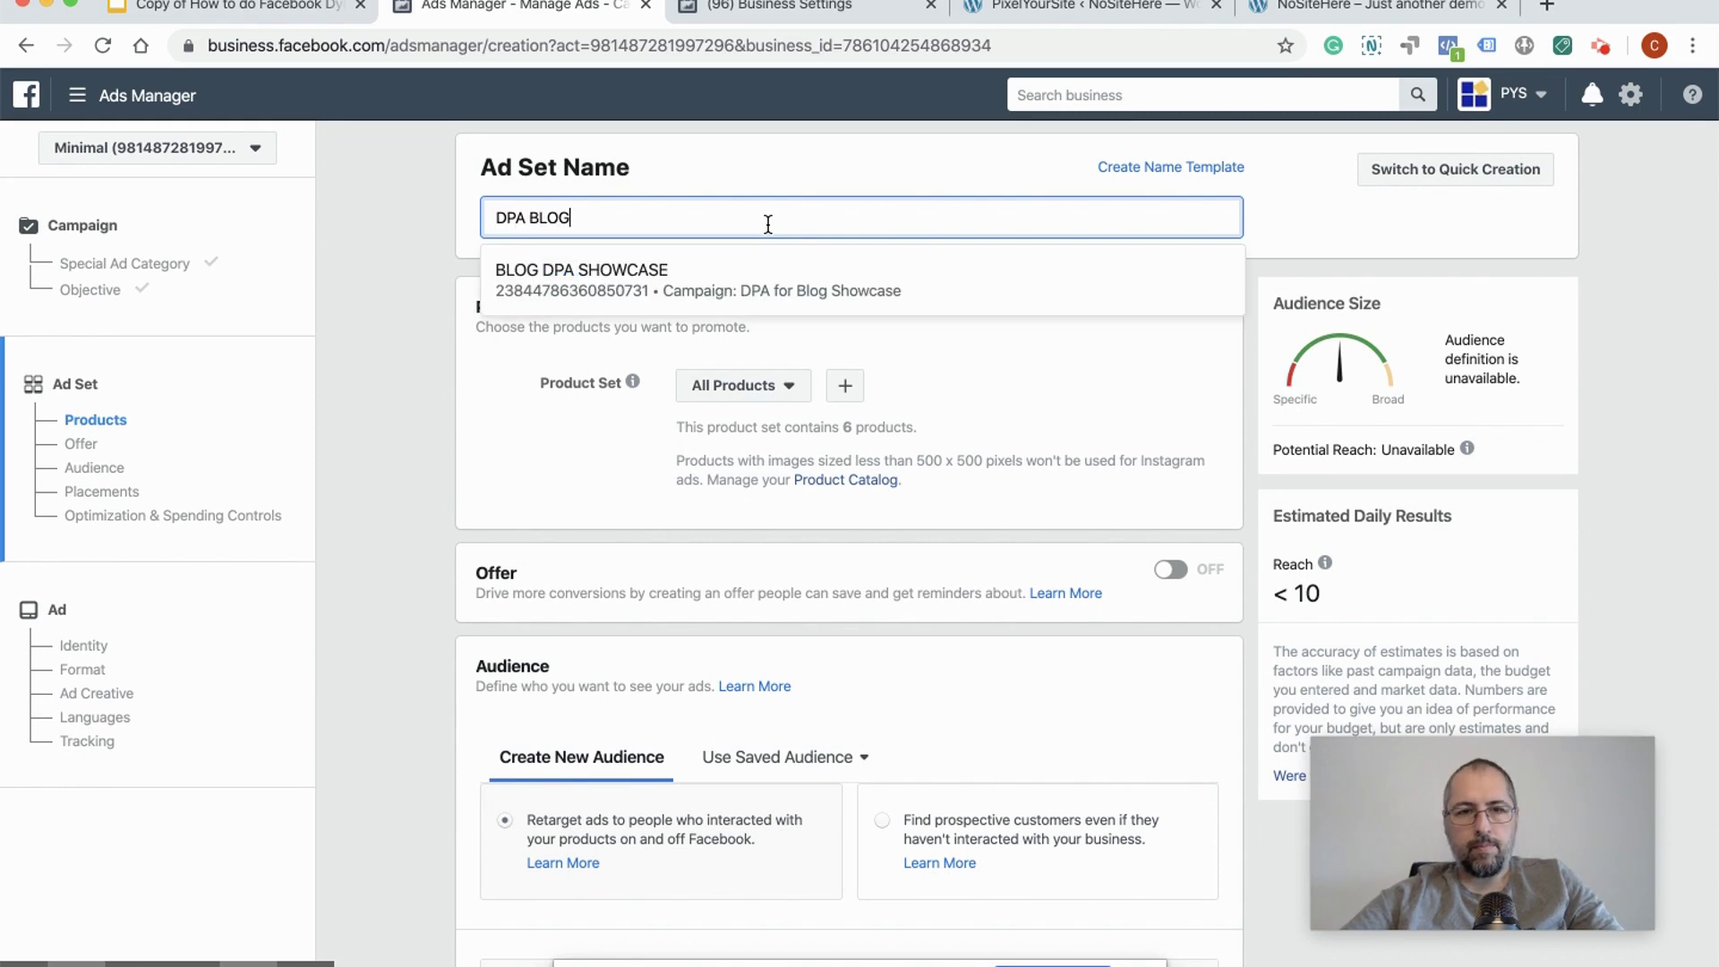
{"action": "left_click", "coordinate": [1044, 308]}
{"action": "scroll", "coordinate": [1046, 388], "scroll_direction": "down", "scroll_amount": 2}
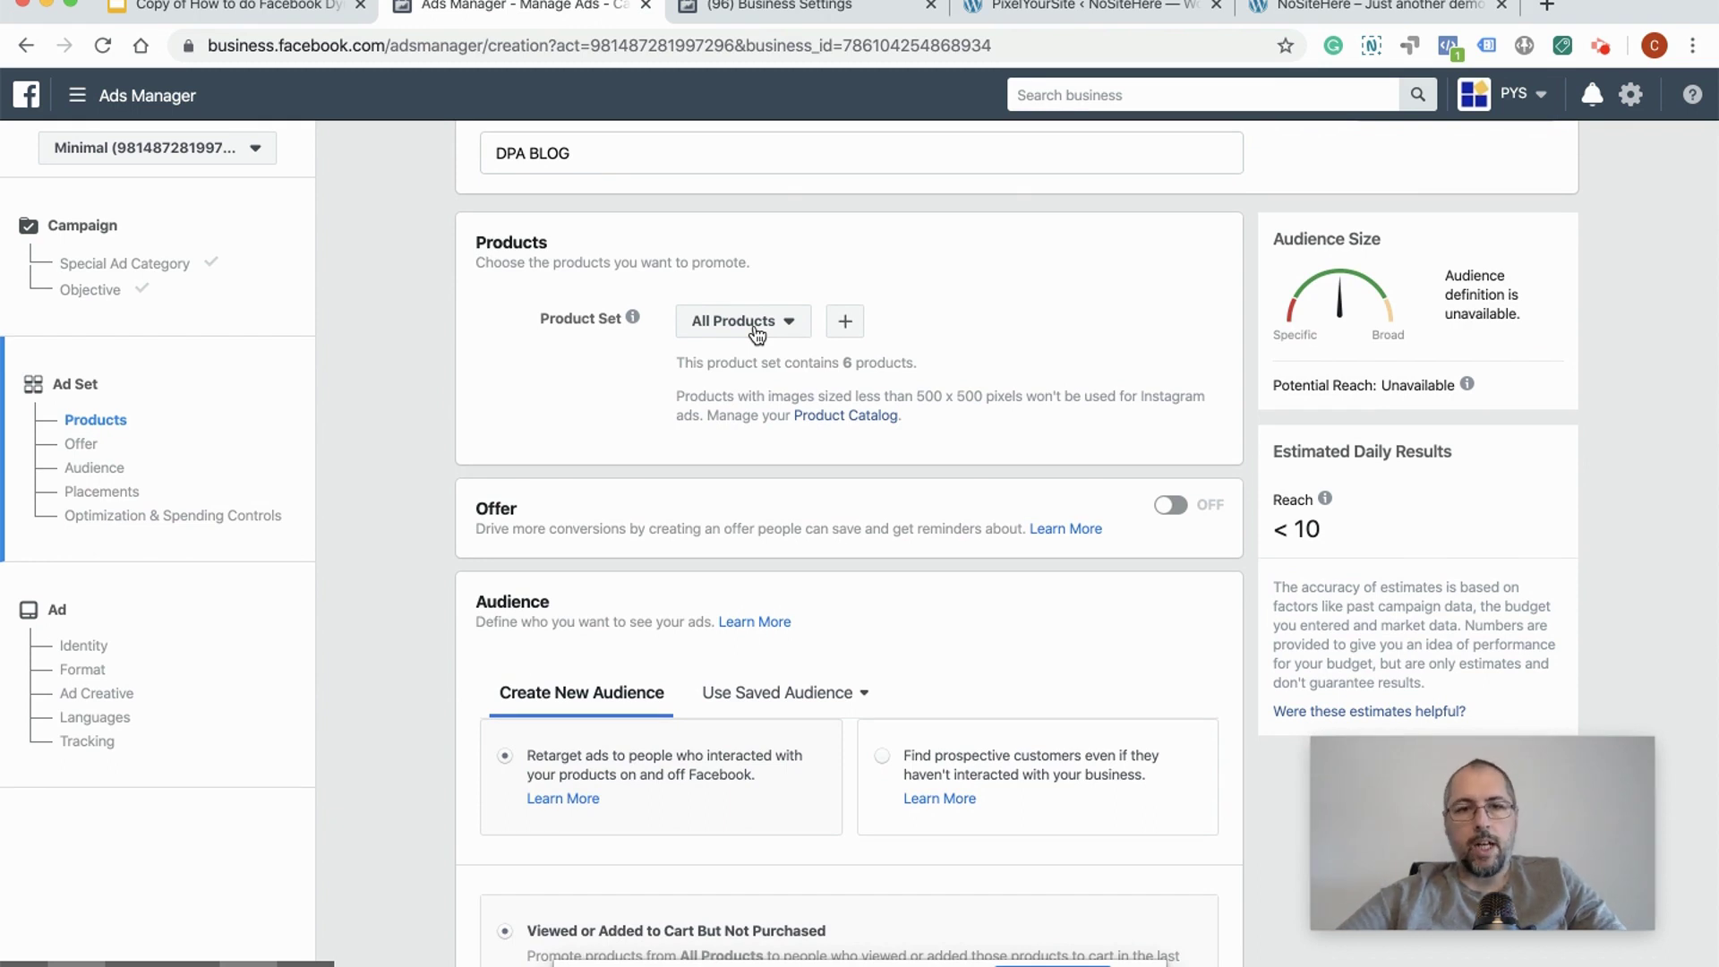
{"action": "left_click", "coordinate": [756, 333]}
{"action": "mouse_move", "coordinate": [754, 402]}
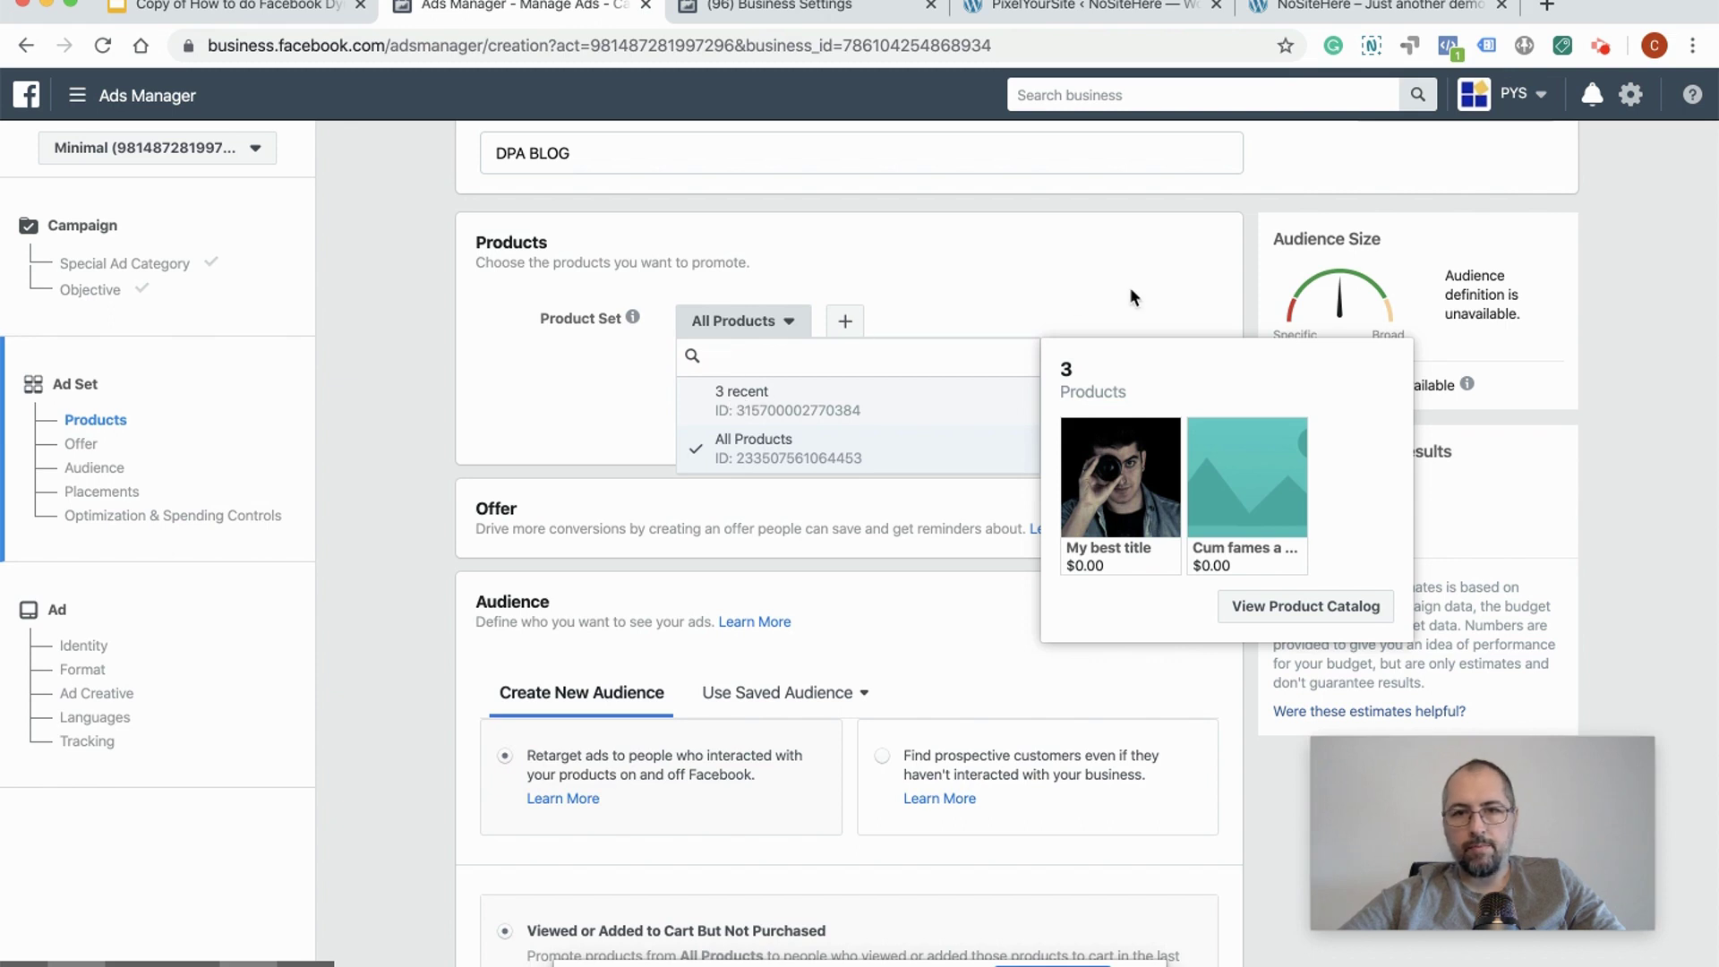
Step: Set the new audience to find prospective customers even if they haven't interacted with the business
{"action": "scroll", "coordinate": [1122, 292], "scroll_direction": "down", "scroll_amount": 5}
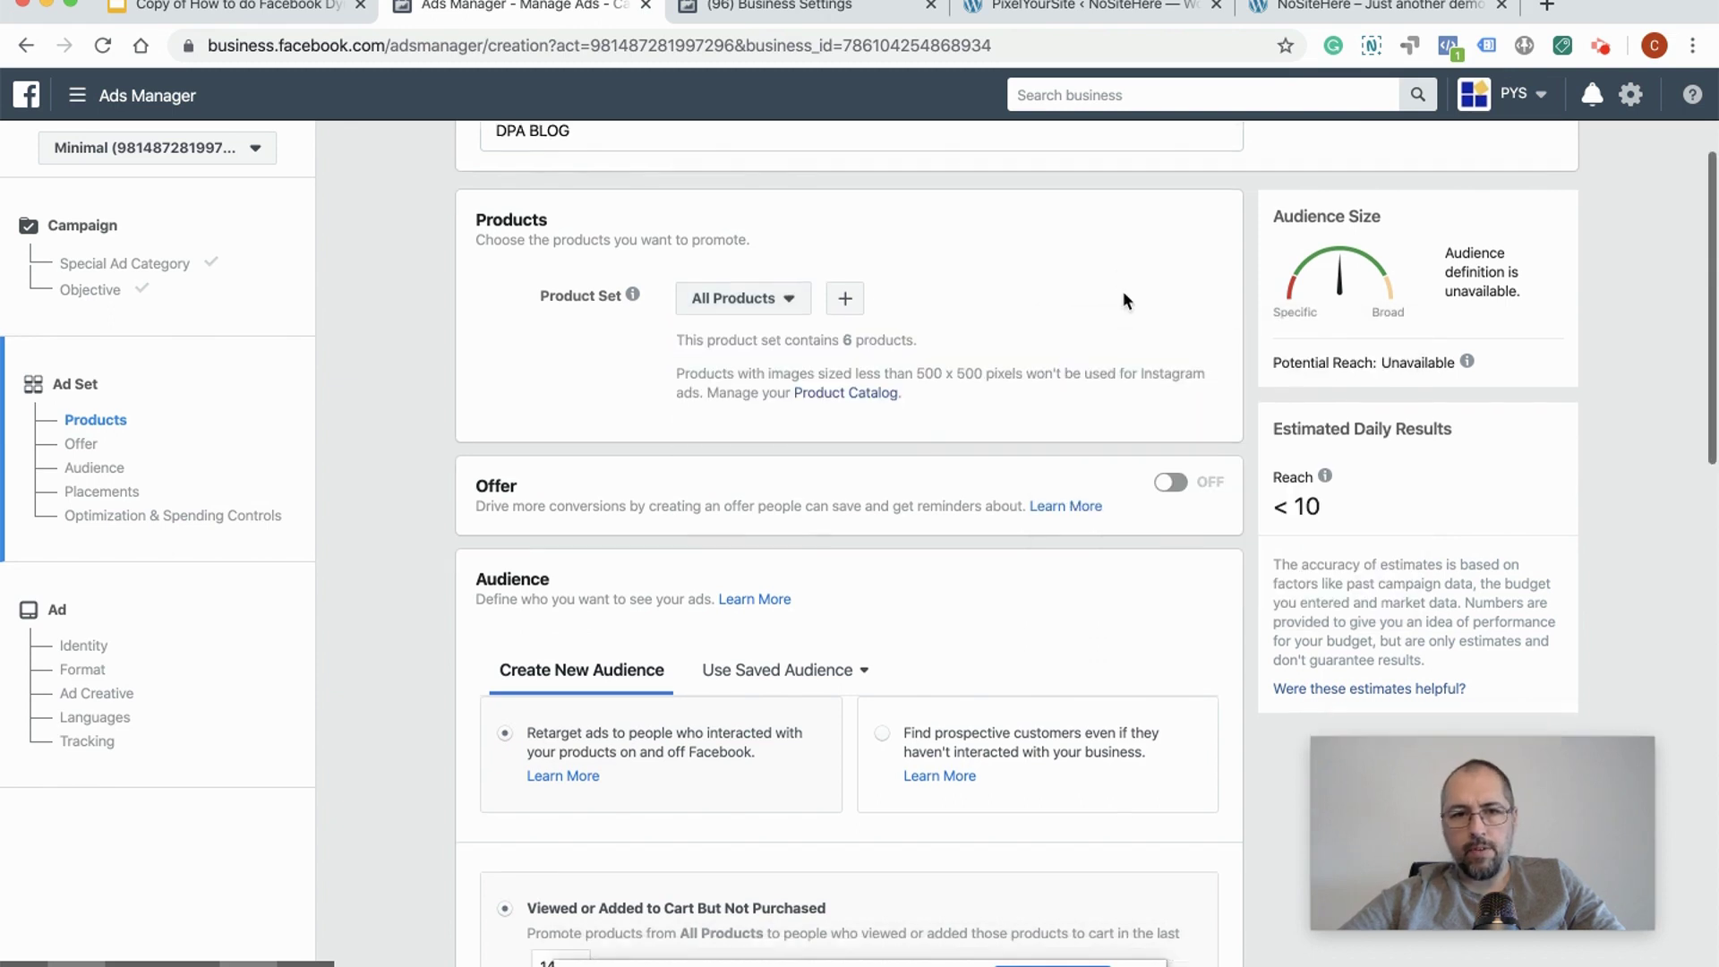
{"action": "scroll", "coordinate": [1123, 293], "scroll_direction": "up", "scroll_amount": 1}
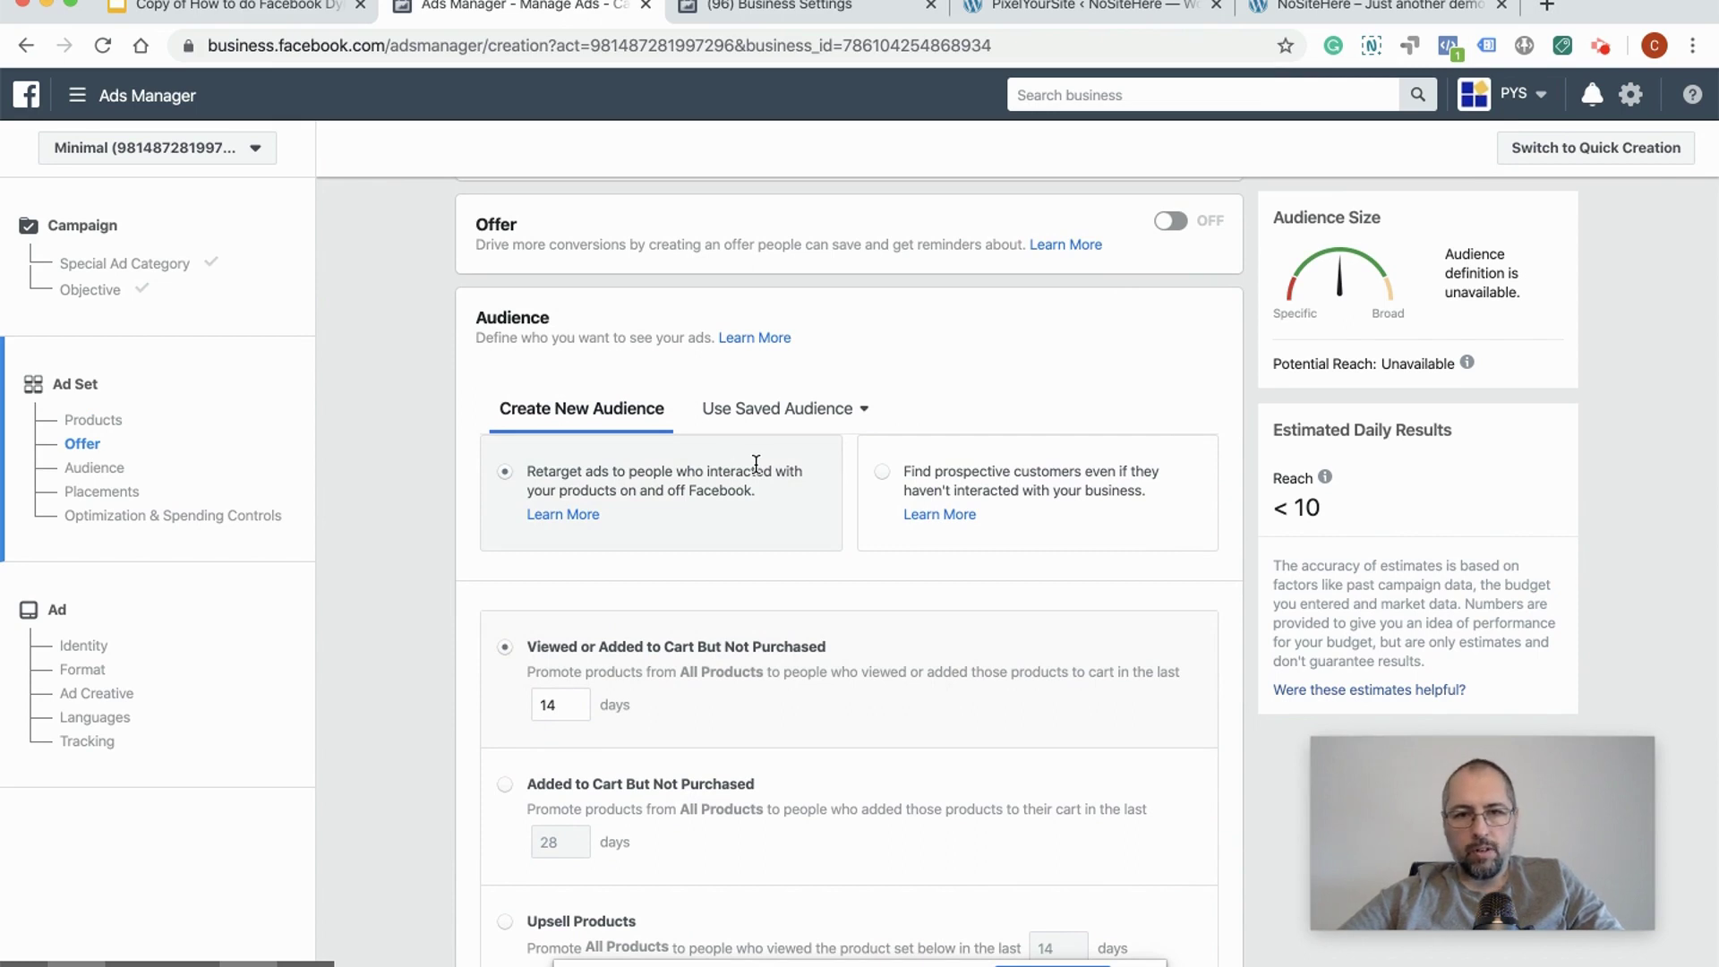
{"action": "left_click", "coordinate": [881, 471]}
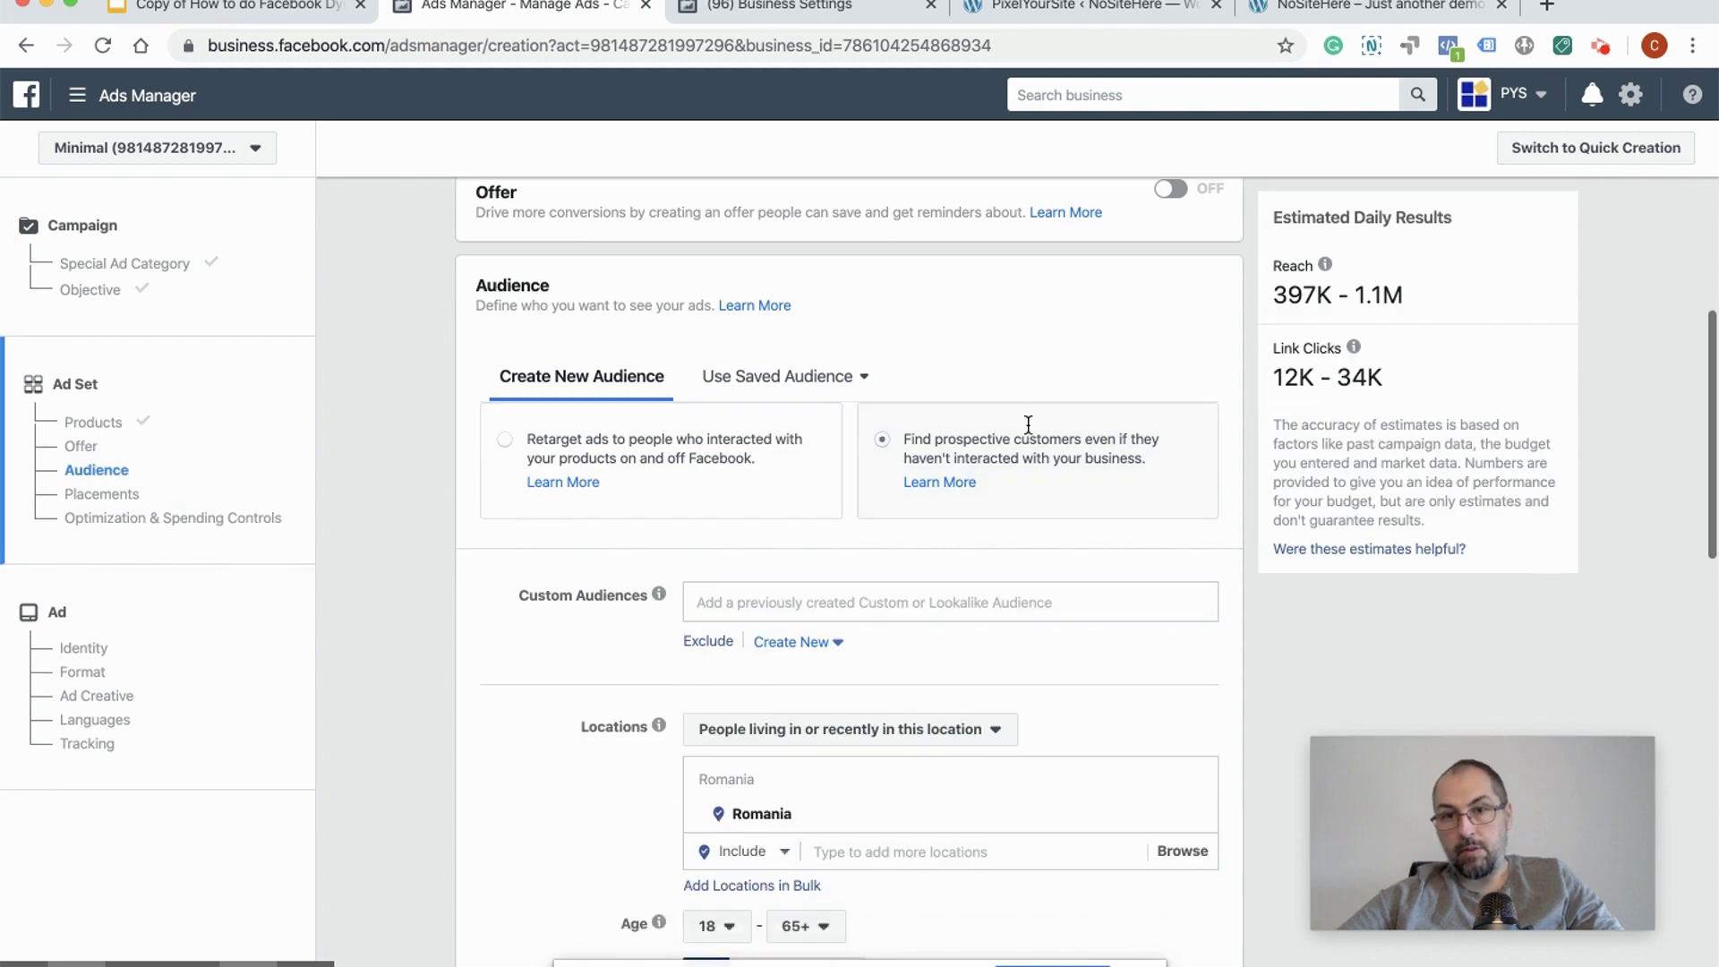
Step: Replace the audience location Romania with all countries worldwide
{"action": "scroll", "coordinate": [1028, 424], "scroll_direction": "down", "scroll_amount": 1}
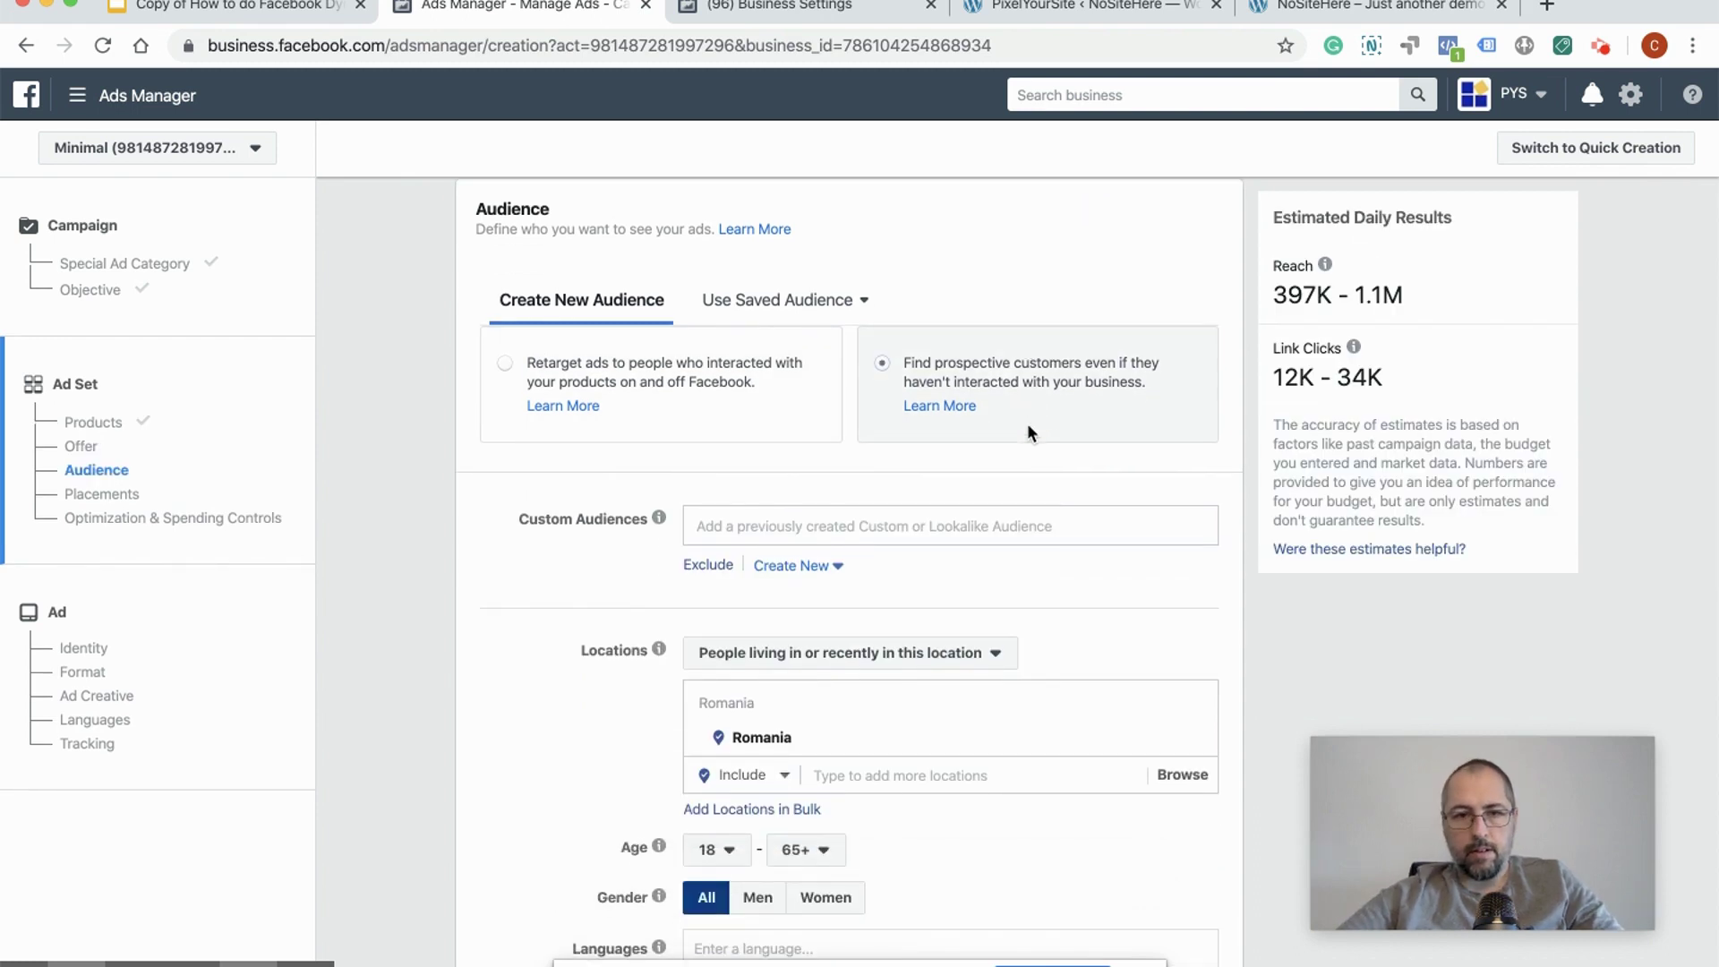
{"action": "scroll", "coordinate": [1012, 608], "scroll_direction": "down", "scroll_amount": 1}
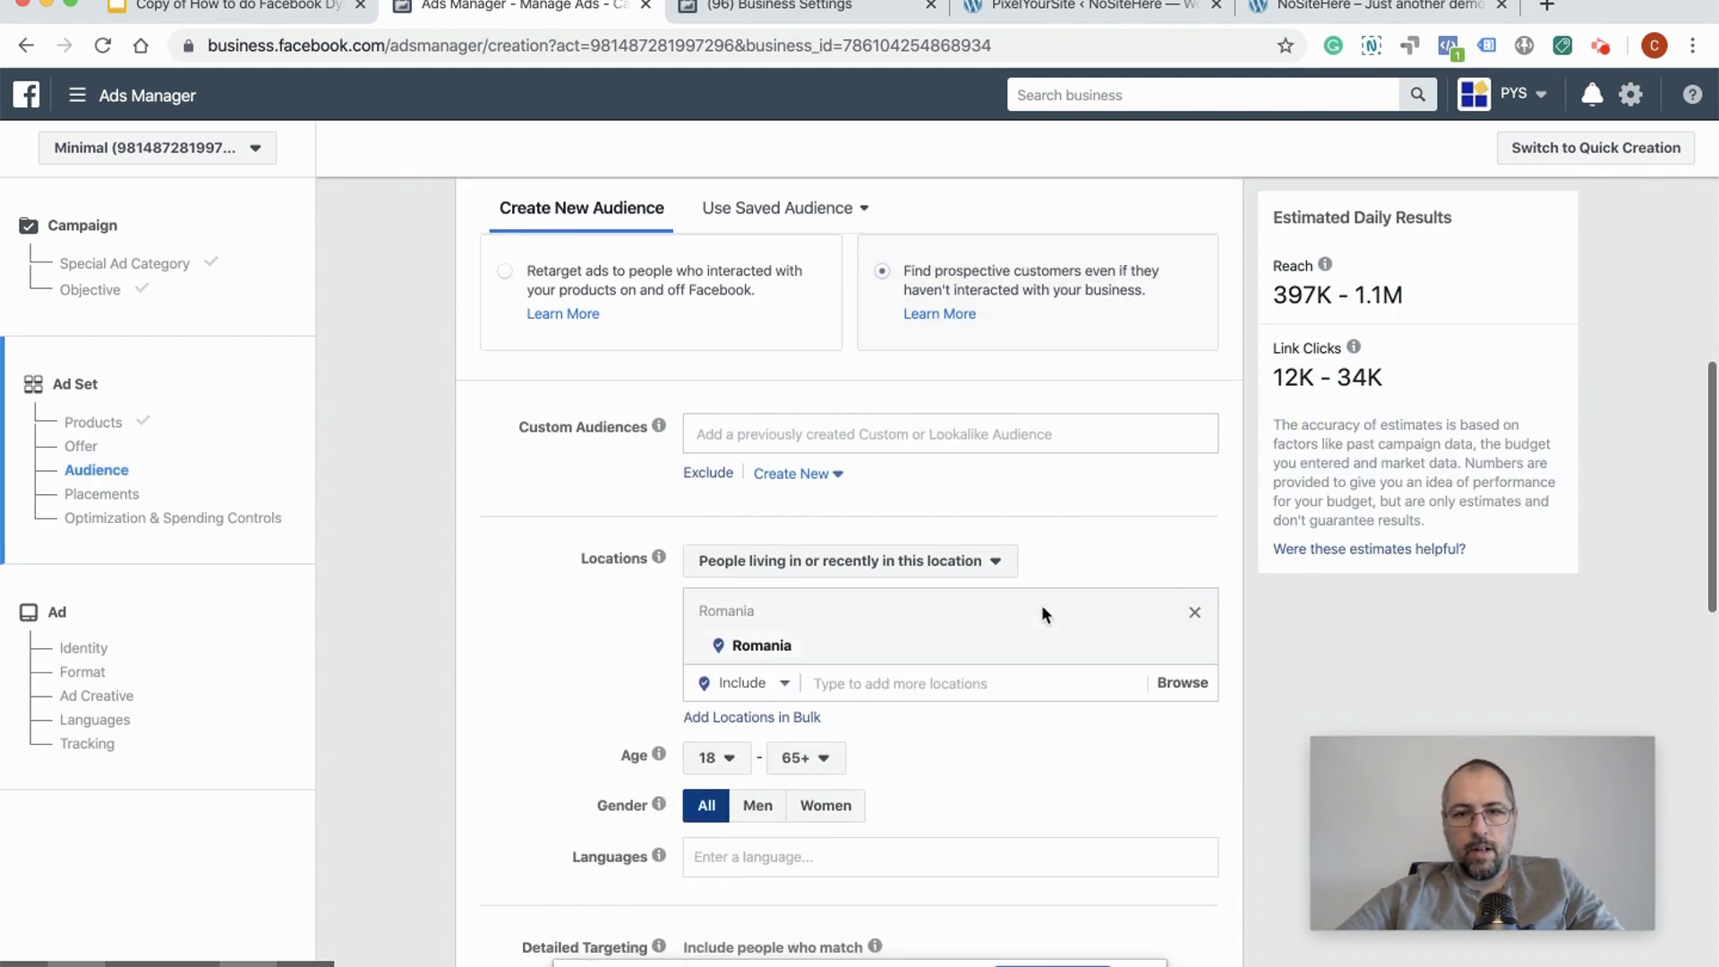
{"action": "left_click", "coordinate": [1194, 615]}
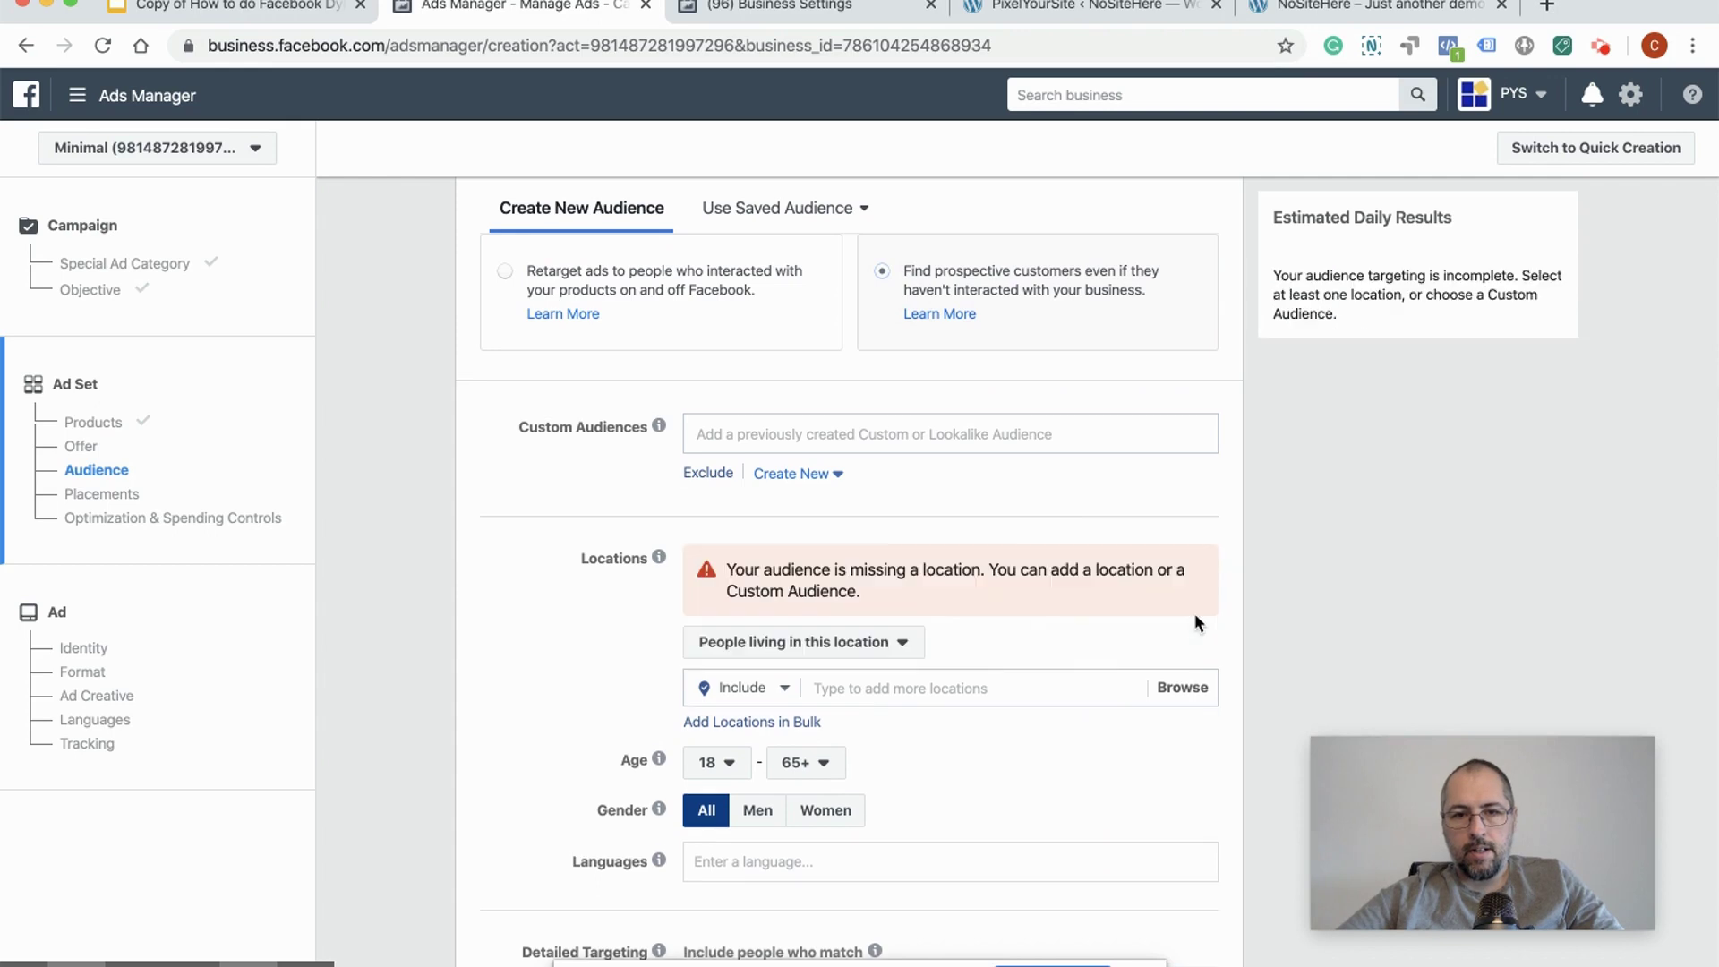
{"action": "left_click", "coordinate": [1016, 689]}
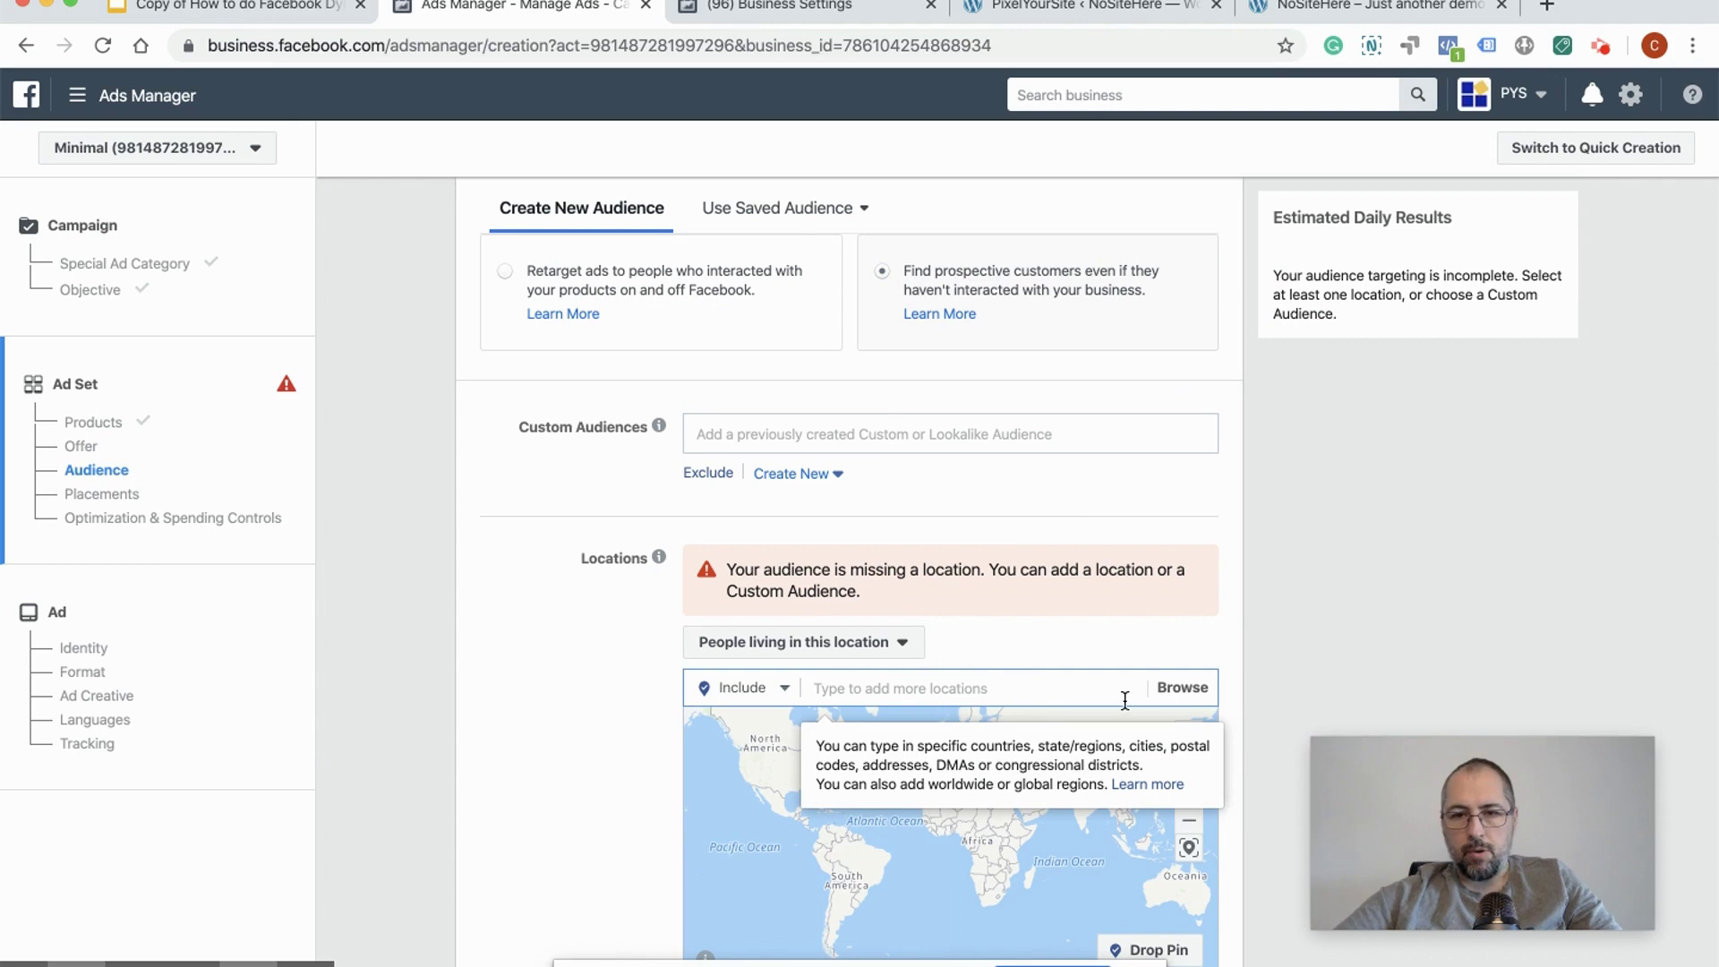
{"action": "left_click", "coordinate": [1181, 697]}
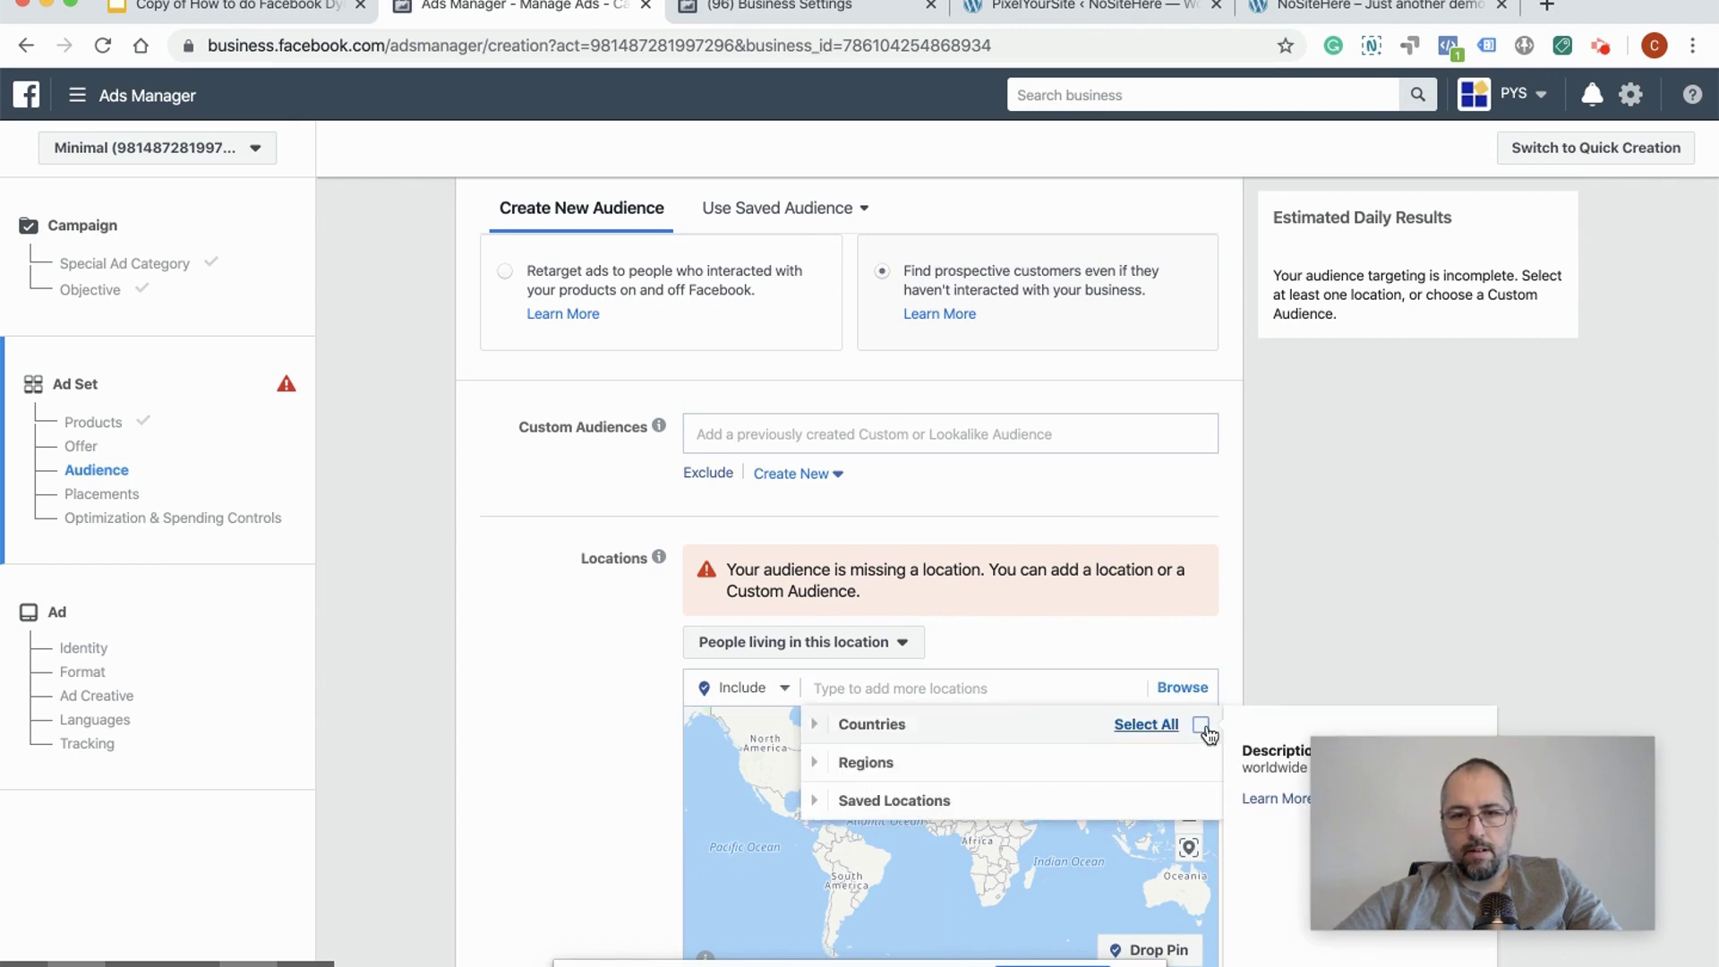
{"action": "left_click", "coordinate": [1202, 728]}
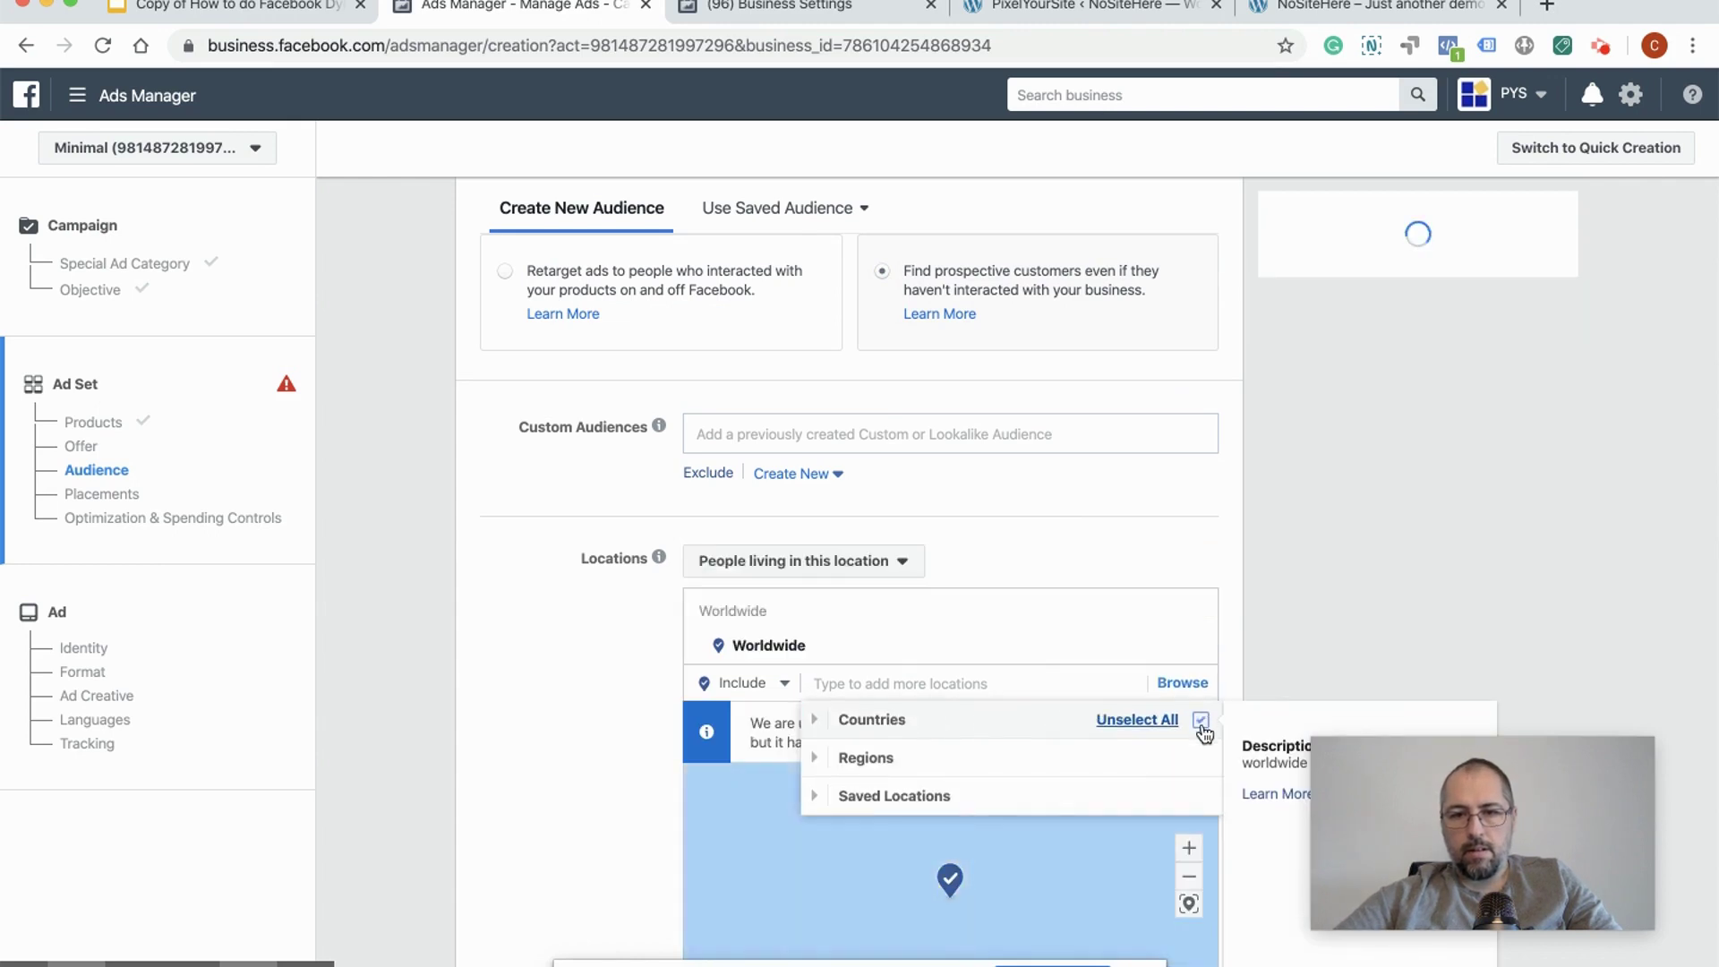
Step: Add the WordPress interest to the audience's detailed targeting
{"action": "scroll", "coordinate": [1210, 535], "scroll_direction": "down", "scroll_amount": 10}
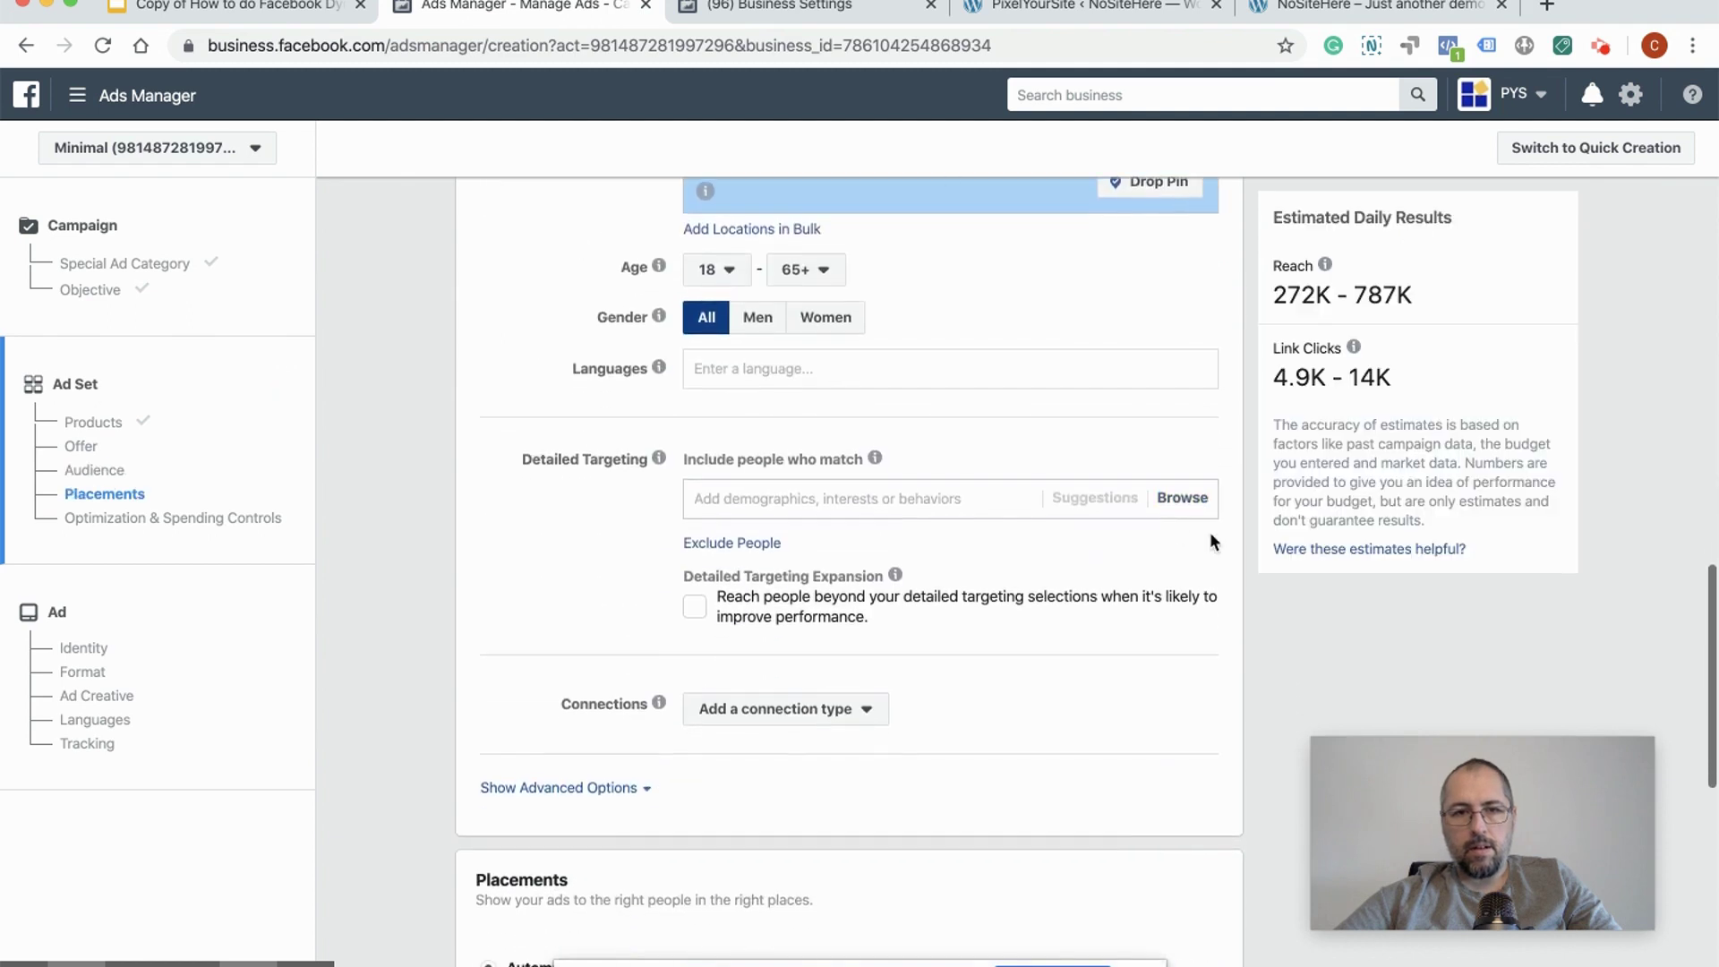
{"action": "left_click", "coordinate": [824, 486]}
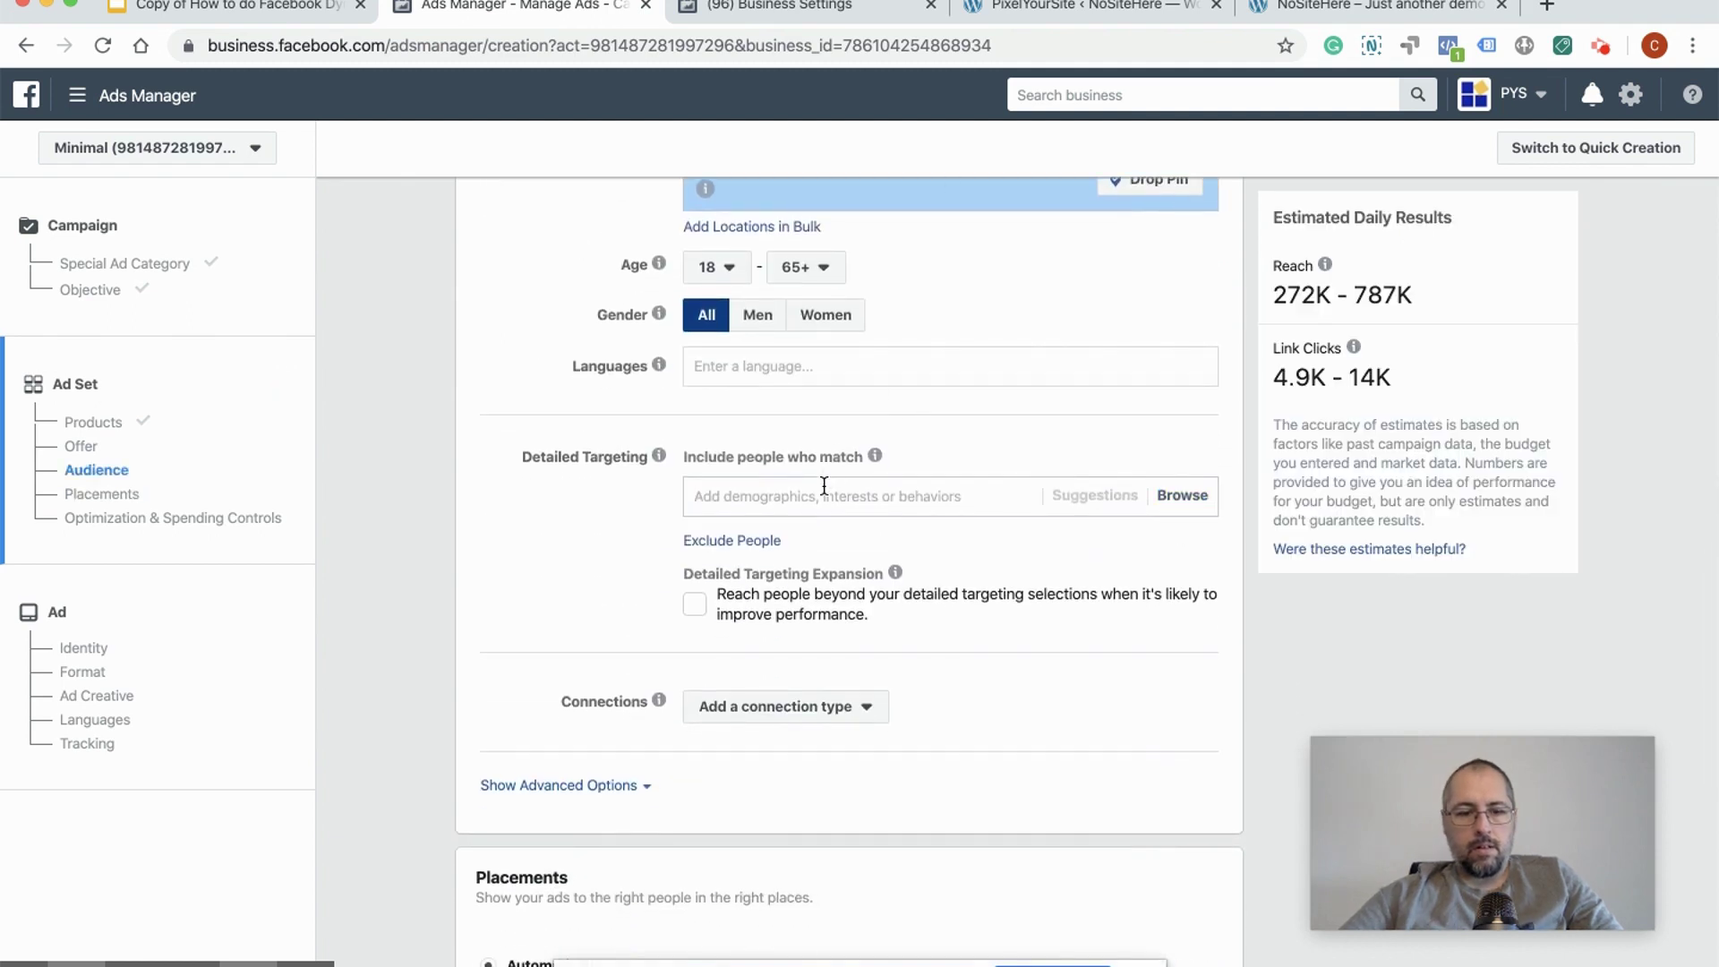
{"action": "type", "text": "Wordprs"}
{"action": "key", "text": "BackSpace"}
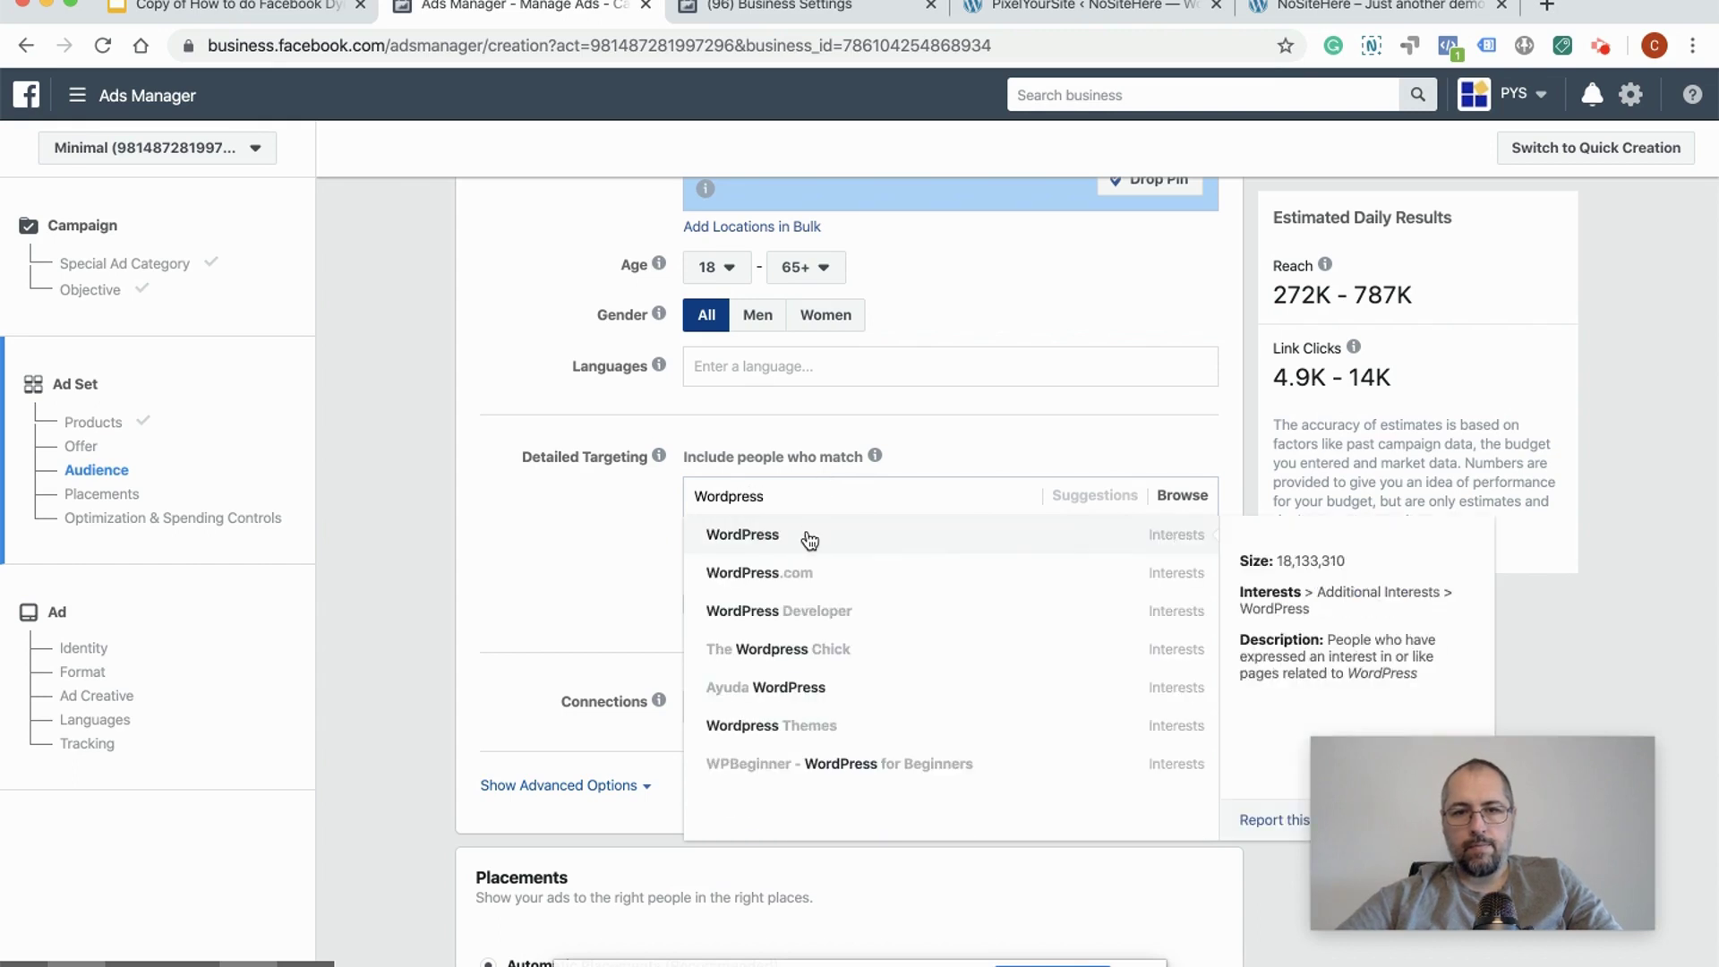
{"action": "left_click", "coordinate": [806, 534]}
Step: Optimize ad delivery for Conversion Events and review the event type choices, keeping Purchase
{"action": "scroll", "coordinate": [1199, 451], "scroll_direction": "down", "scroll_amount": 5}
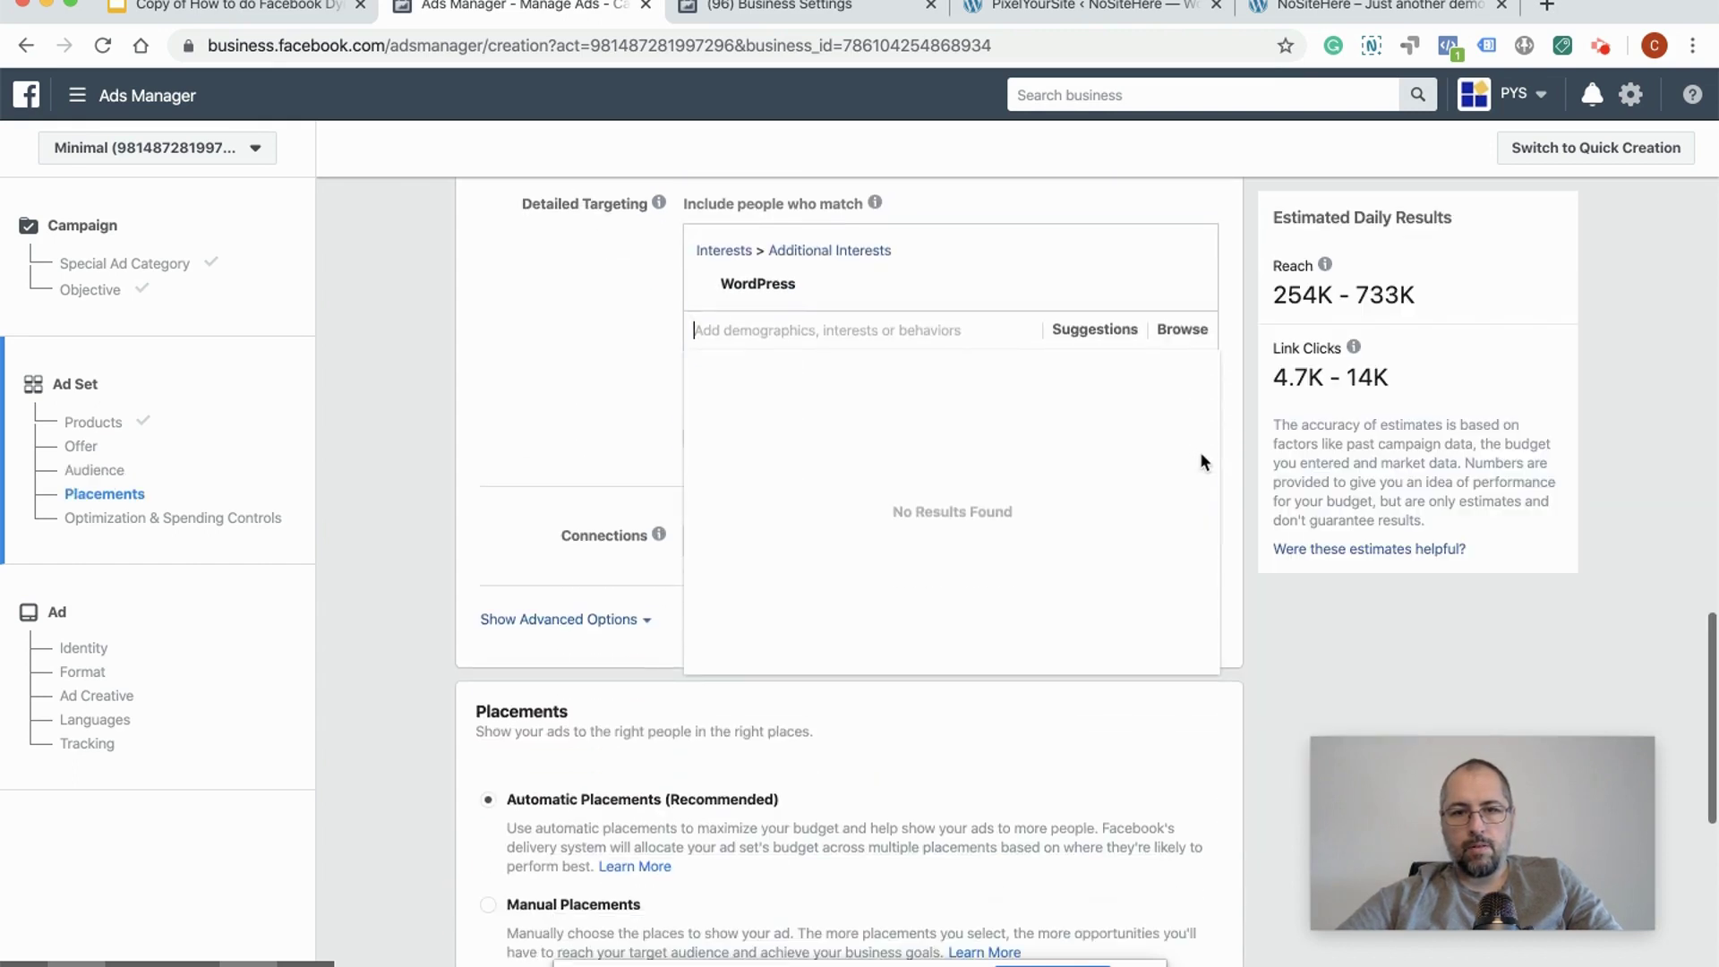
{"action": "scroll", "coordinate": [1236, 489], "scroll_direction": "down", "scroll_amount": 8}
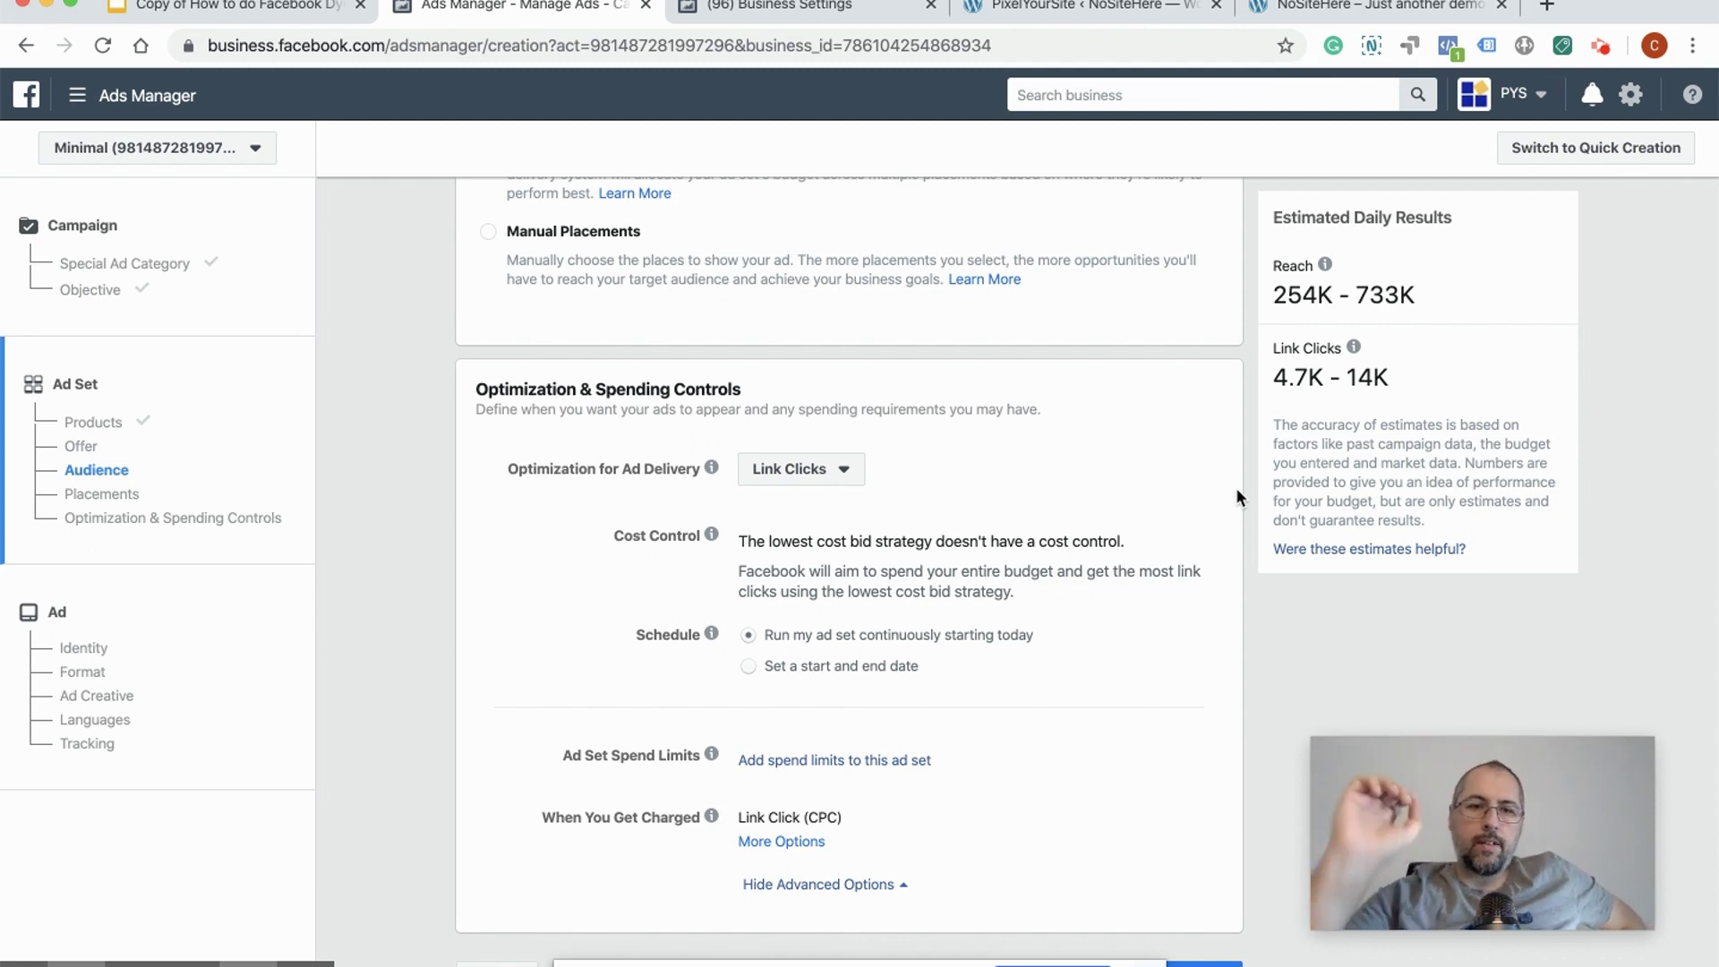
{"action": "left_click", "coordinate": [822, 475]}
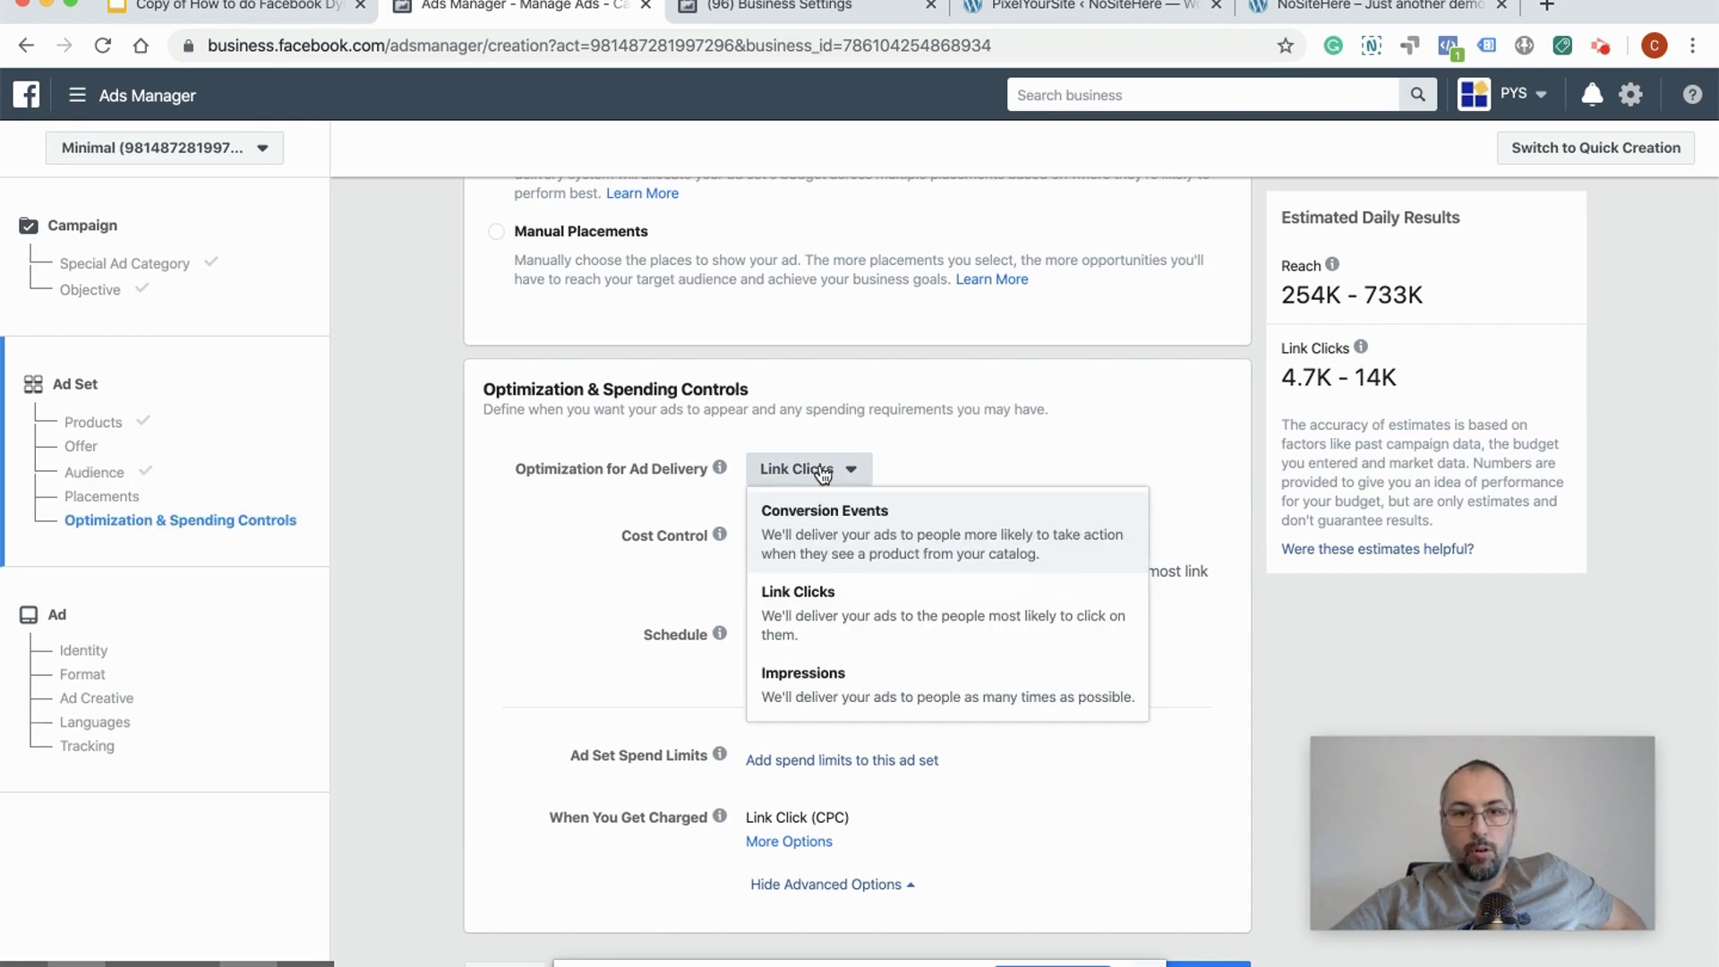
{"action": "left_click", "coordinate": [829, 523]}
{"action": "scroll", "coordinate": [1156, 483], "scroll_direction": "down", "scroll_amount": 1}
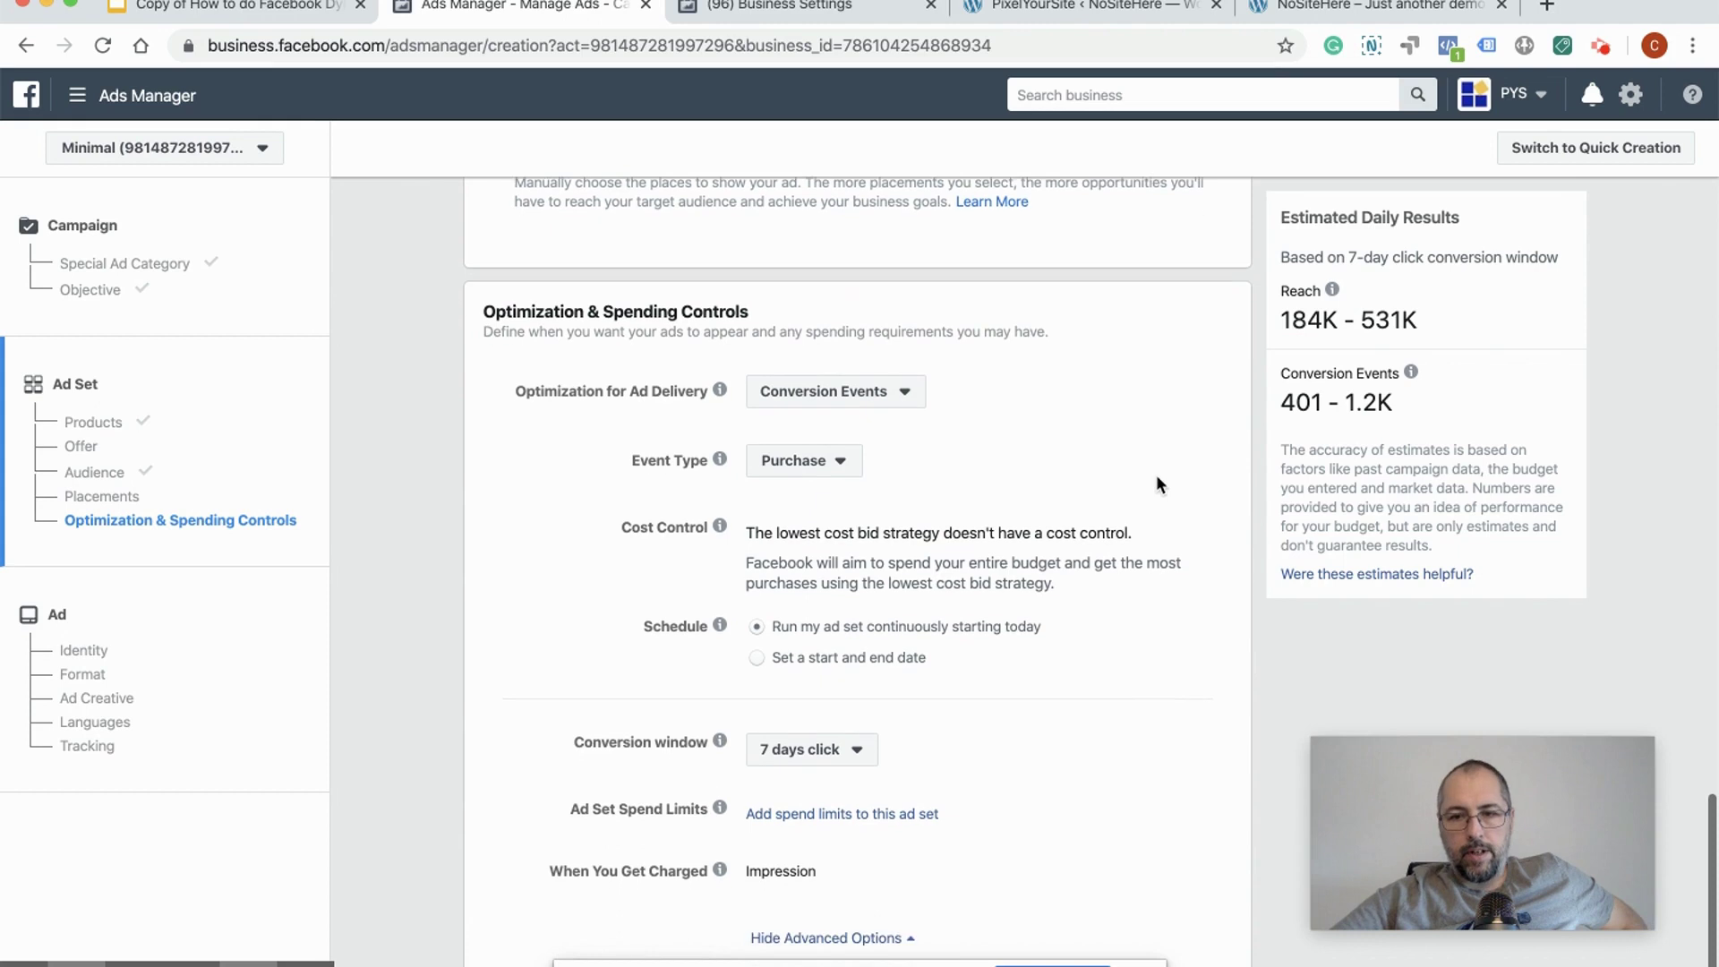
{"action": "left_click", "coordinate": [813, 464]}
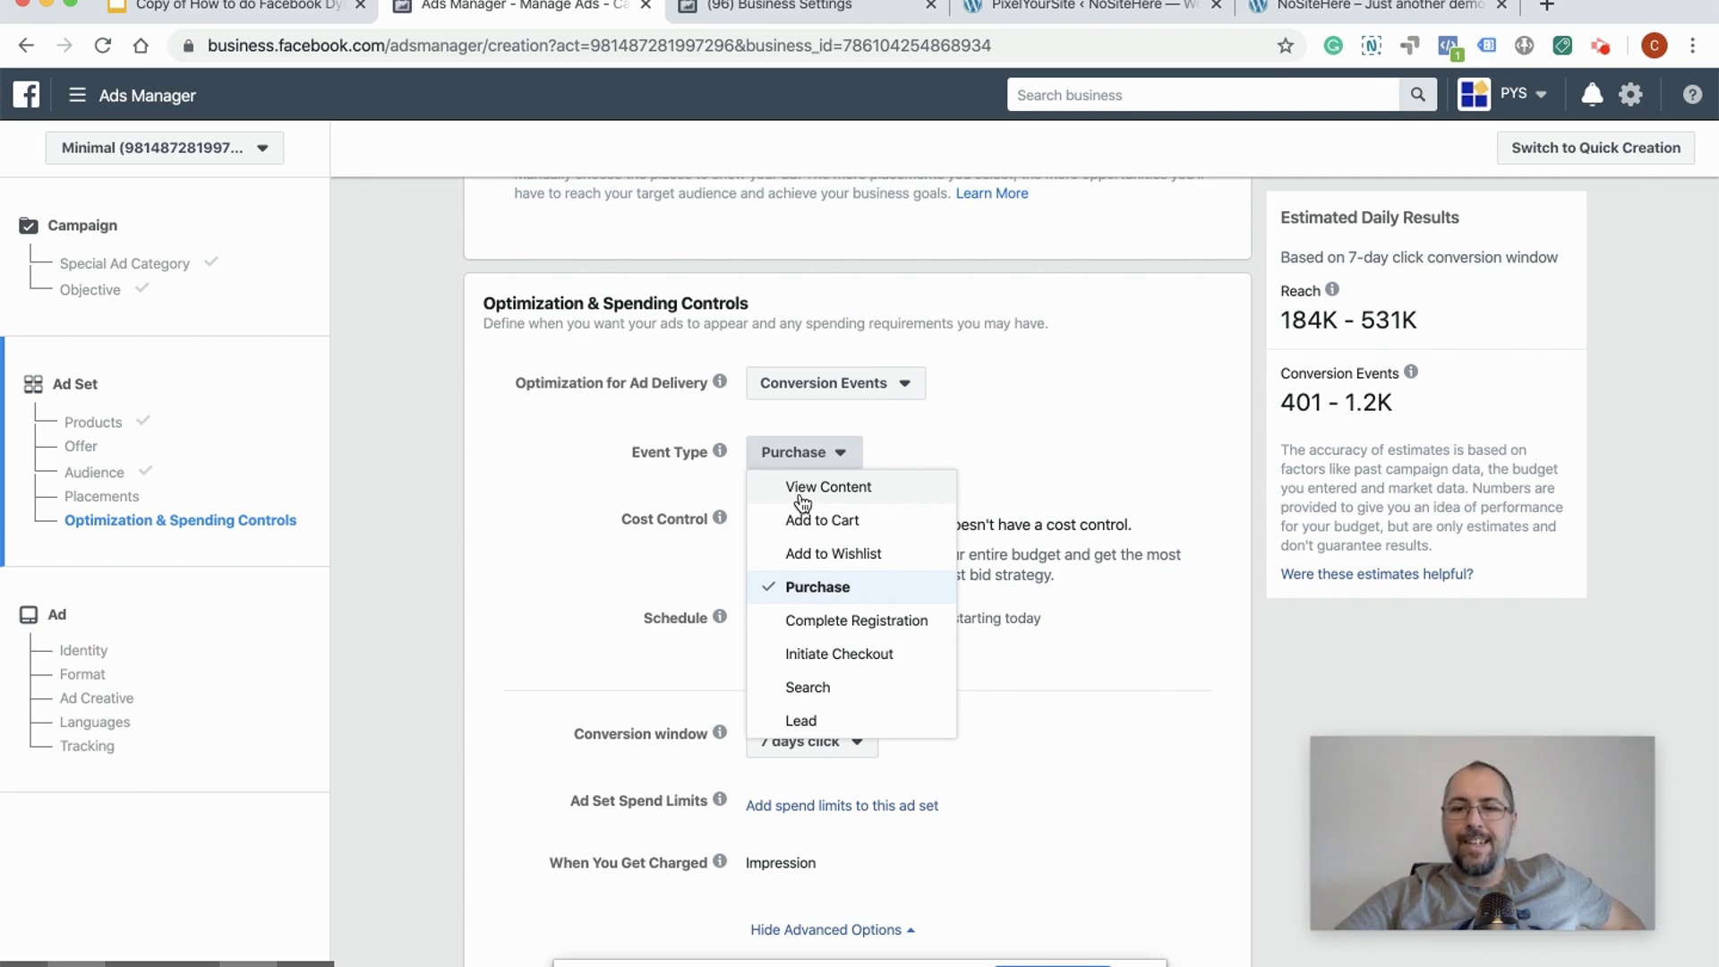
{"action": "left_click", "coordinate": [1056, 553]}
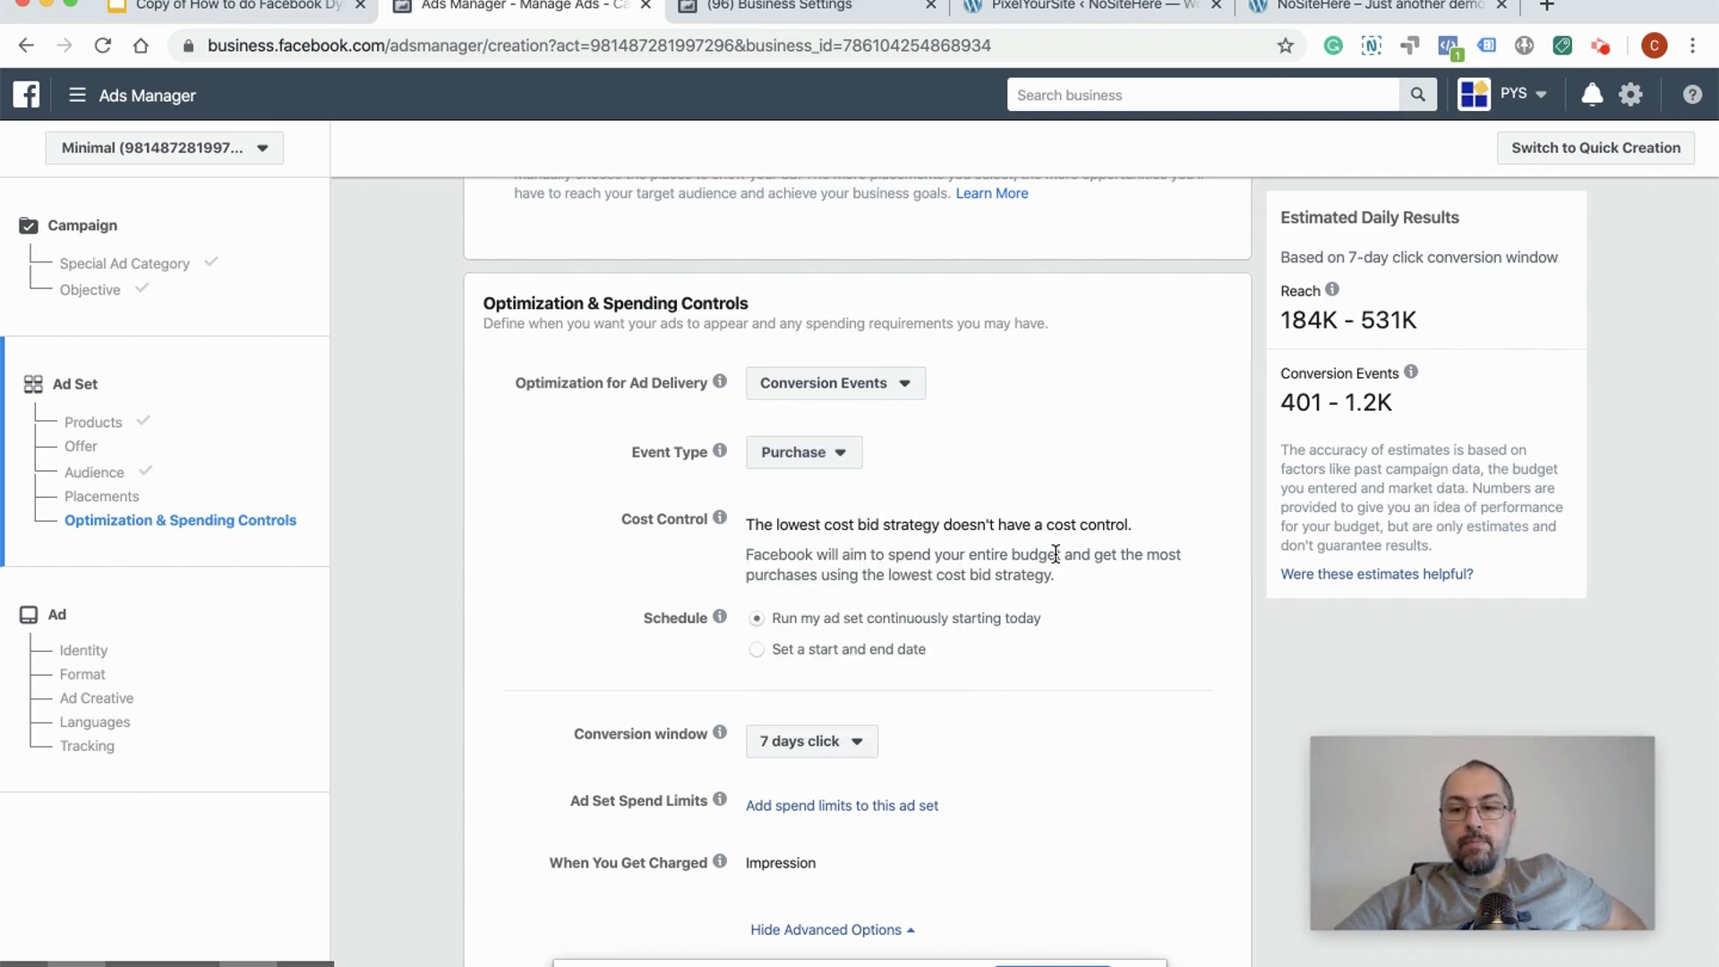
Step: Continue to the ad setup and remove product.current_price from the carousel's News Feed Link Description
{"action": "scroll", "coordinate": [1058, 573], "scroll_direction": "down", "scroll_amount": 1}
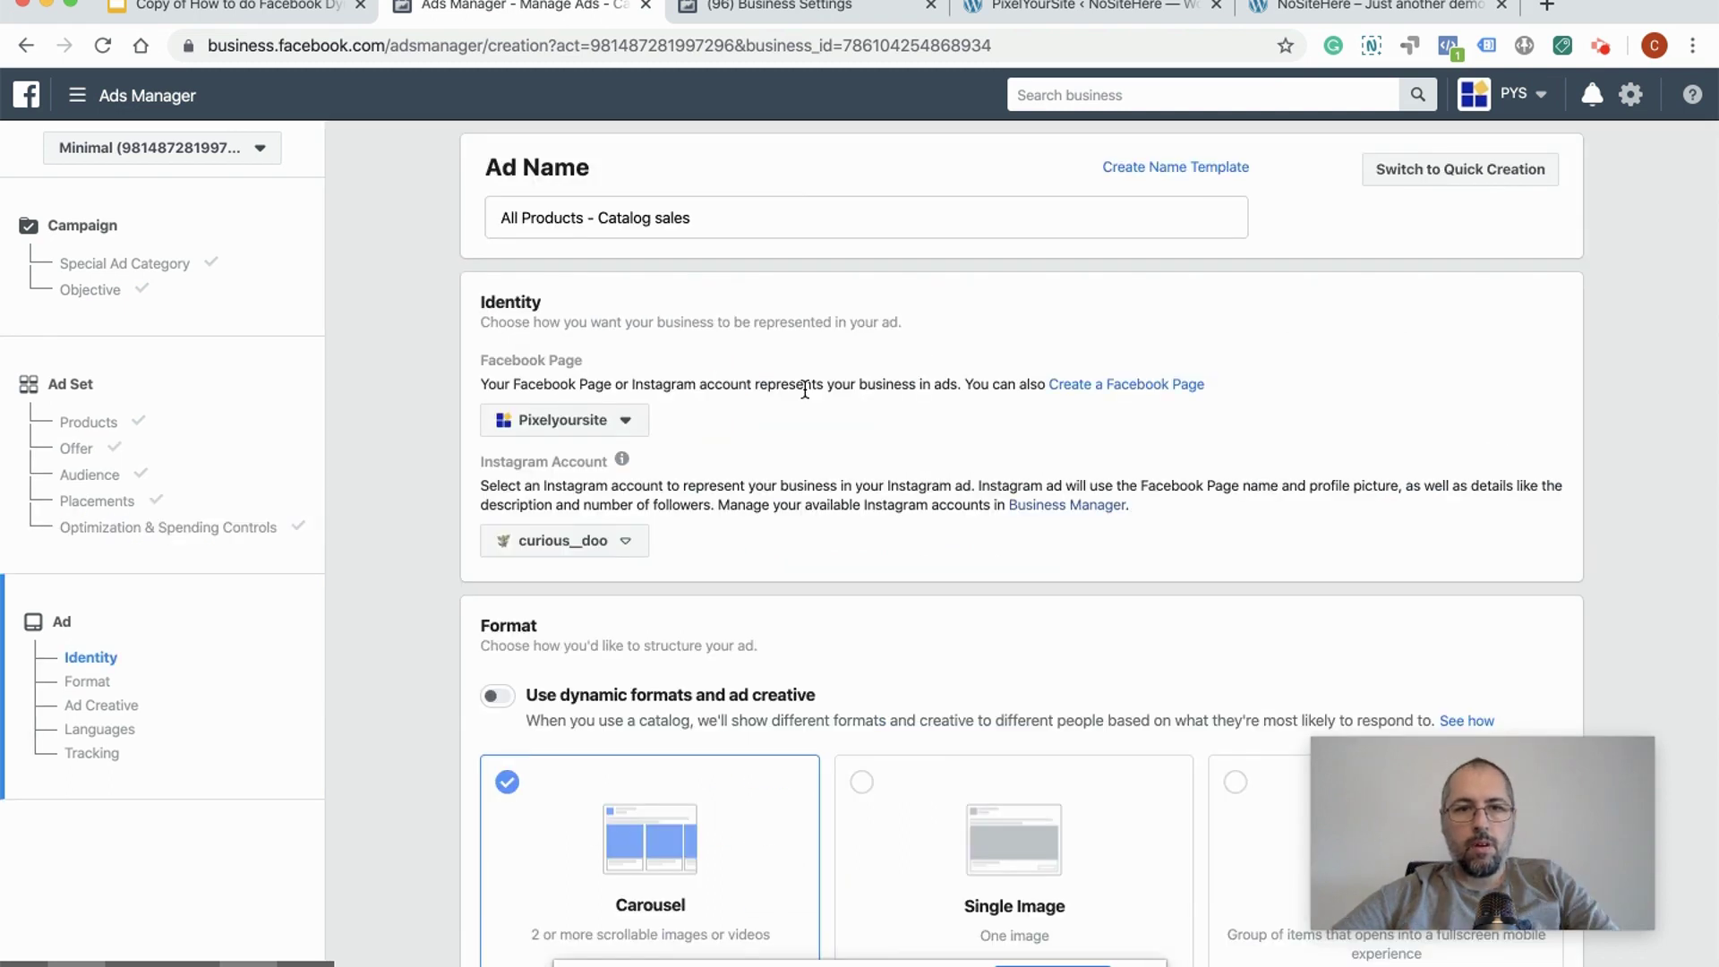
{"action": "scroll", "coordinate": [805, 390], "scroll_direction": "down", "scroll_amount": 1}
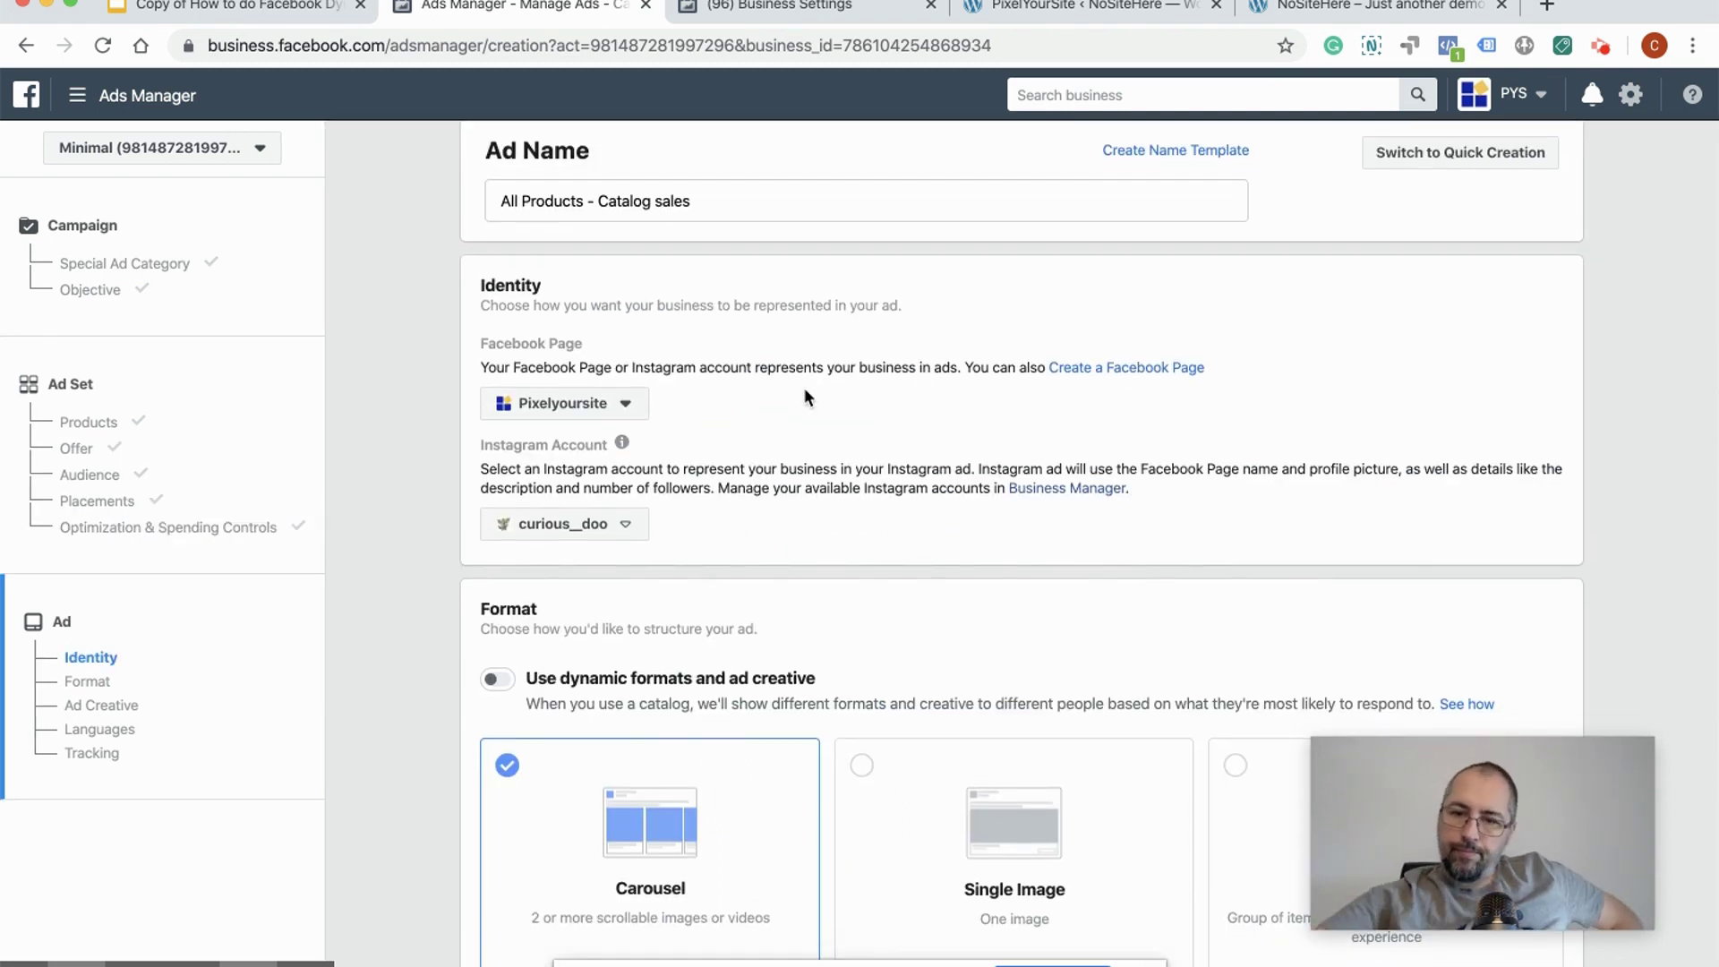
{"action": "scroll", "coordinate": [804, 389], "scroll_direction": "down", "scroll_amount": 6}
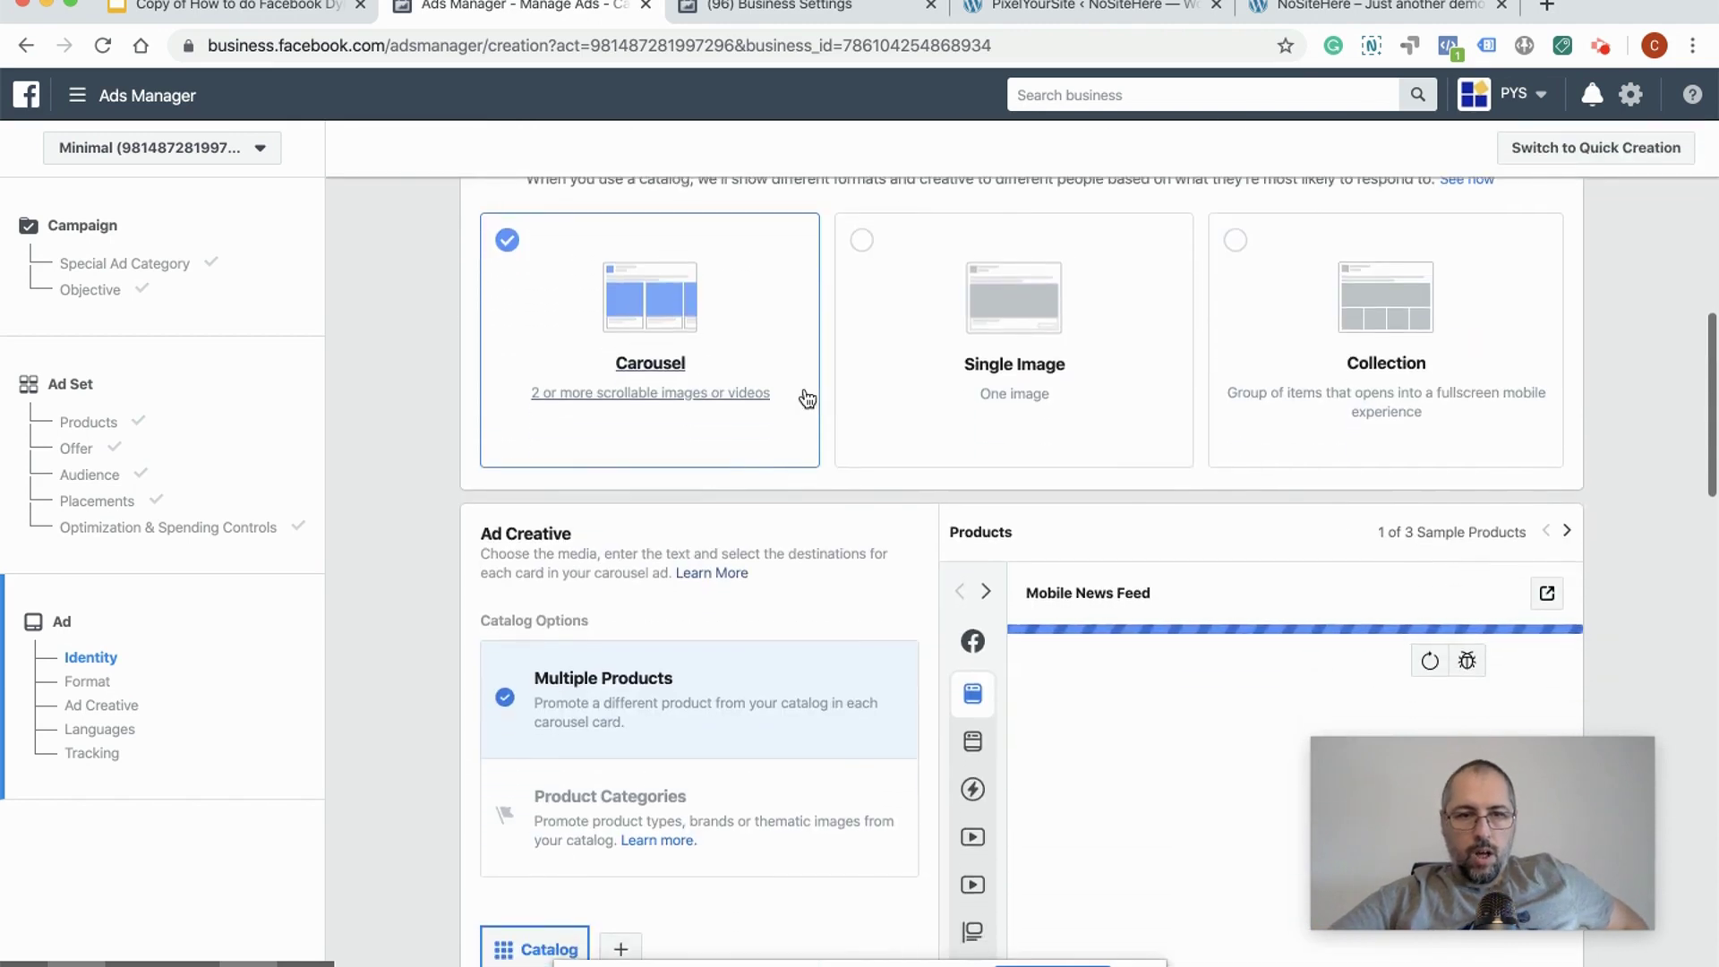
{"action": "scroll", "coordinate": [806, 394], "scroll_direction": "down", "scroll_amount": 7}
{"action": "scroll", "coordinate": [804, 389], "scroll_direction": "down", "scroll_amount": 4}
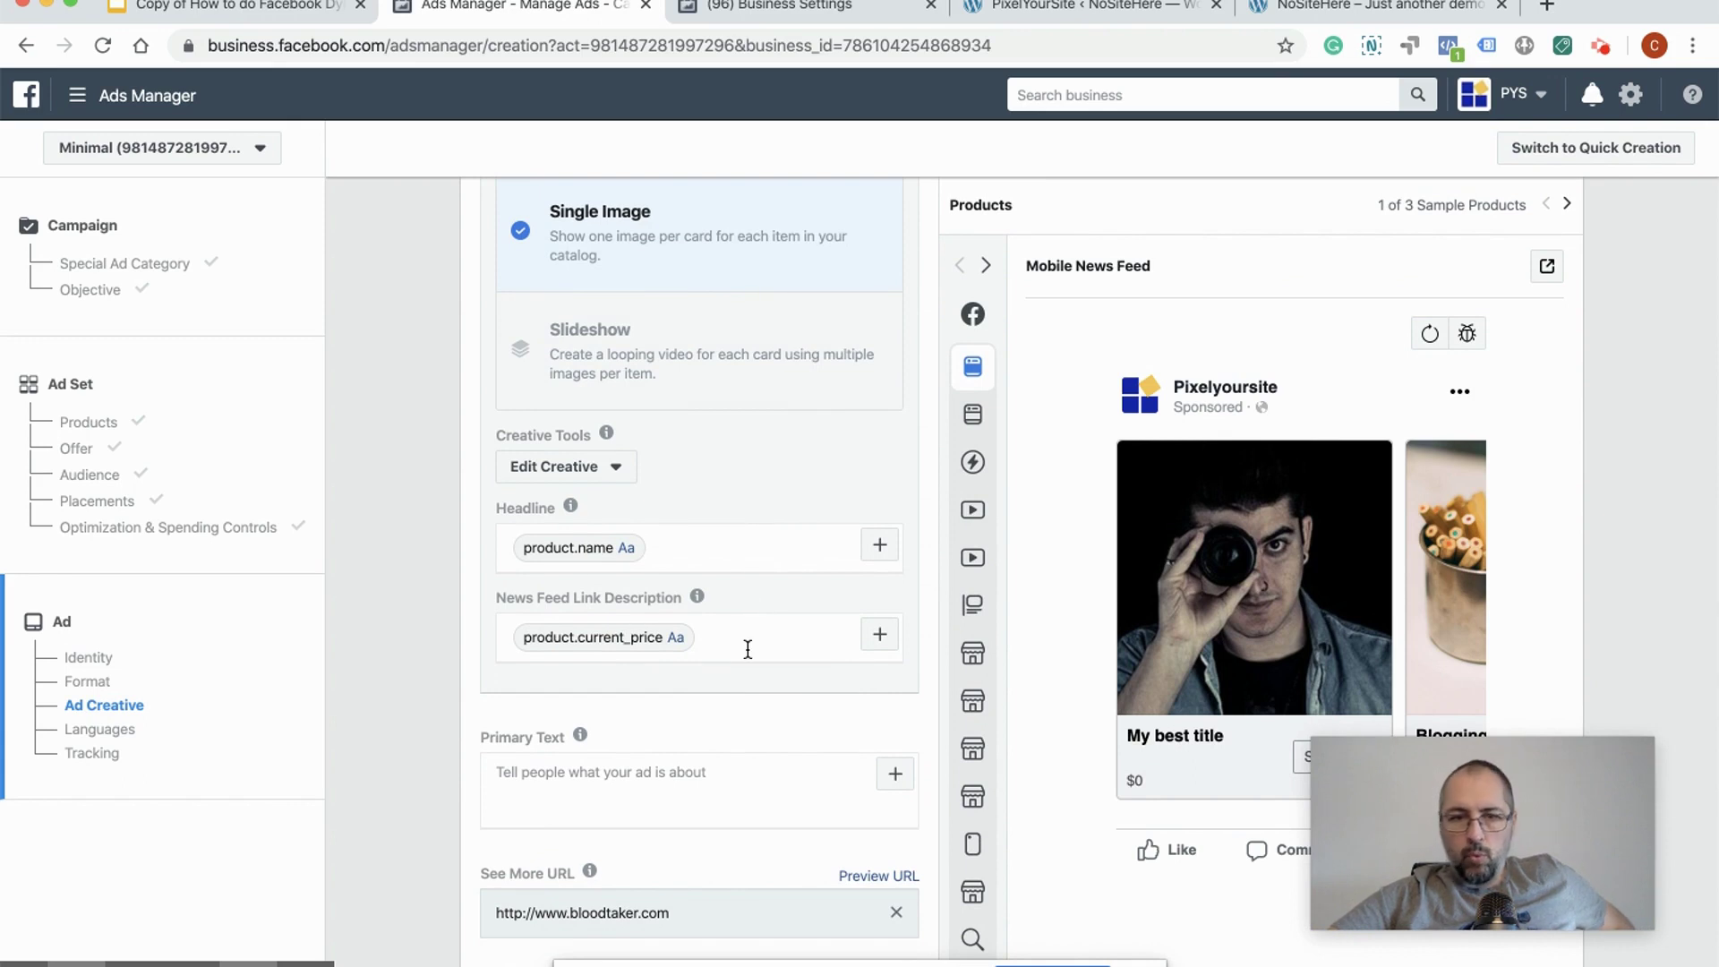
{"action": "left_click", "coordinate": [822, 635]}
{"action": "key", "text": "BackSpace"}
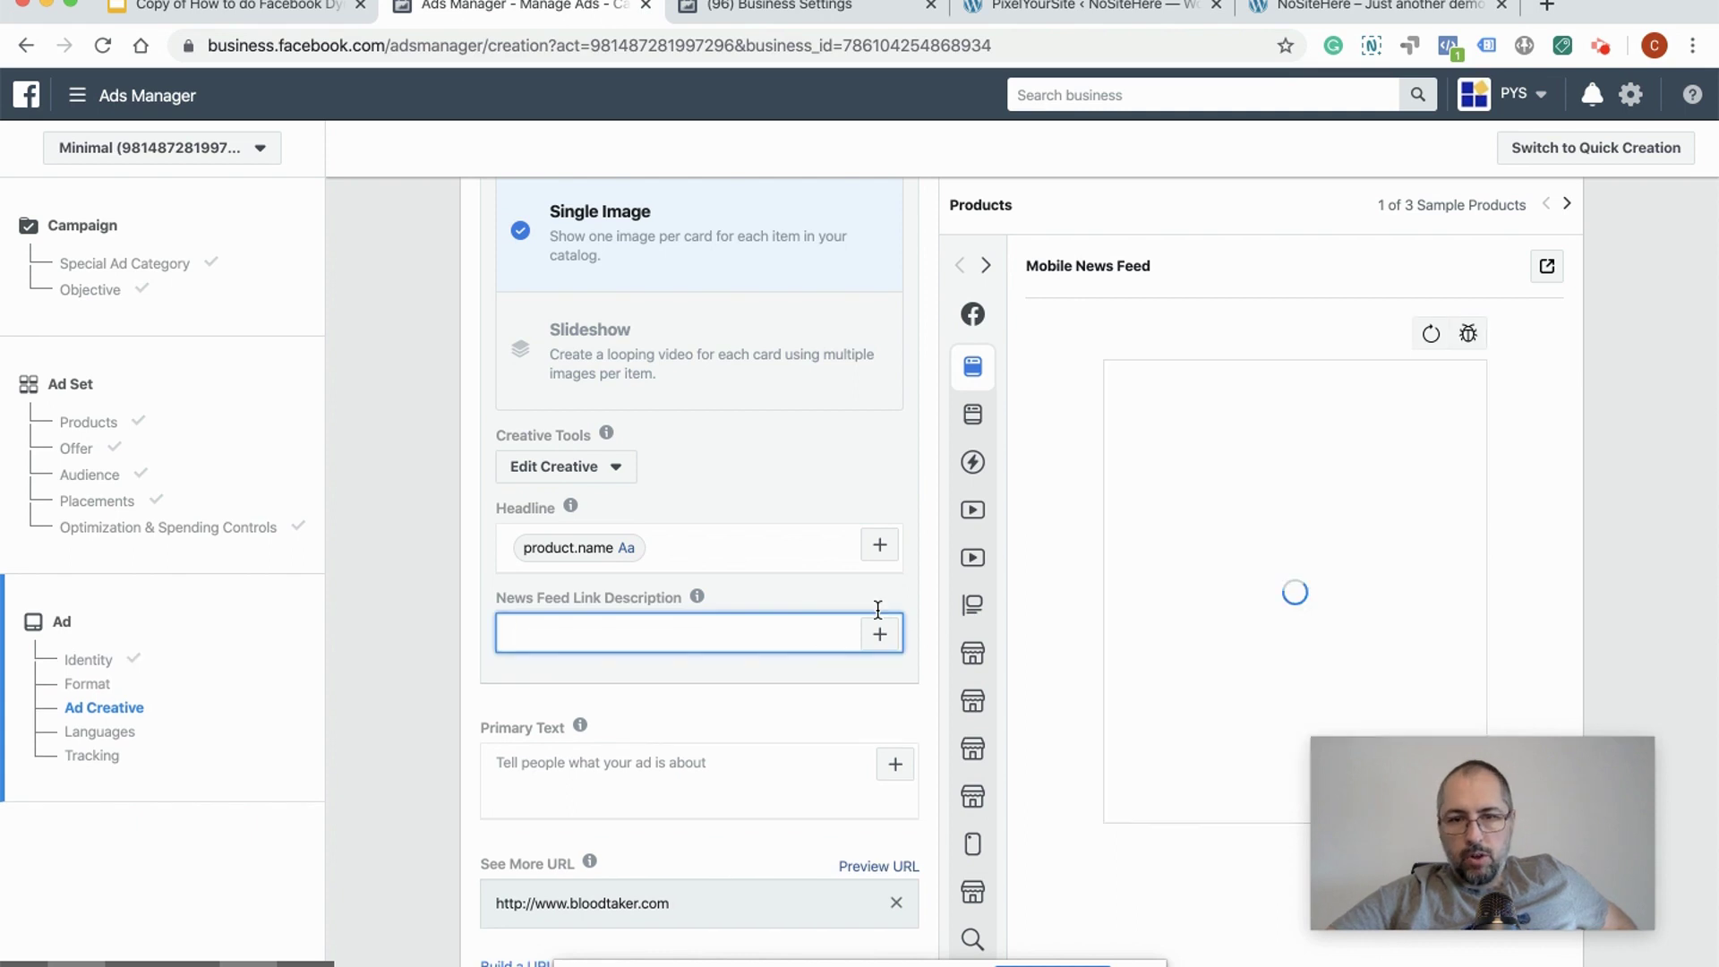
{"action": "left_click", "coordinate": [926, 616]}
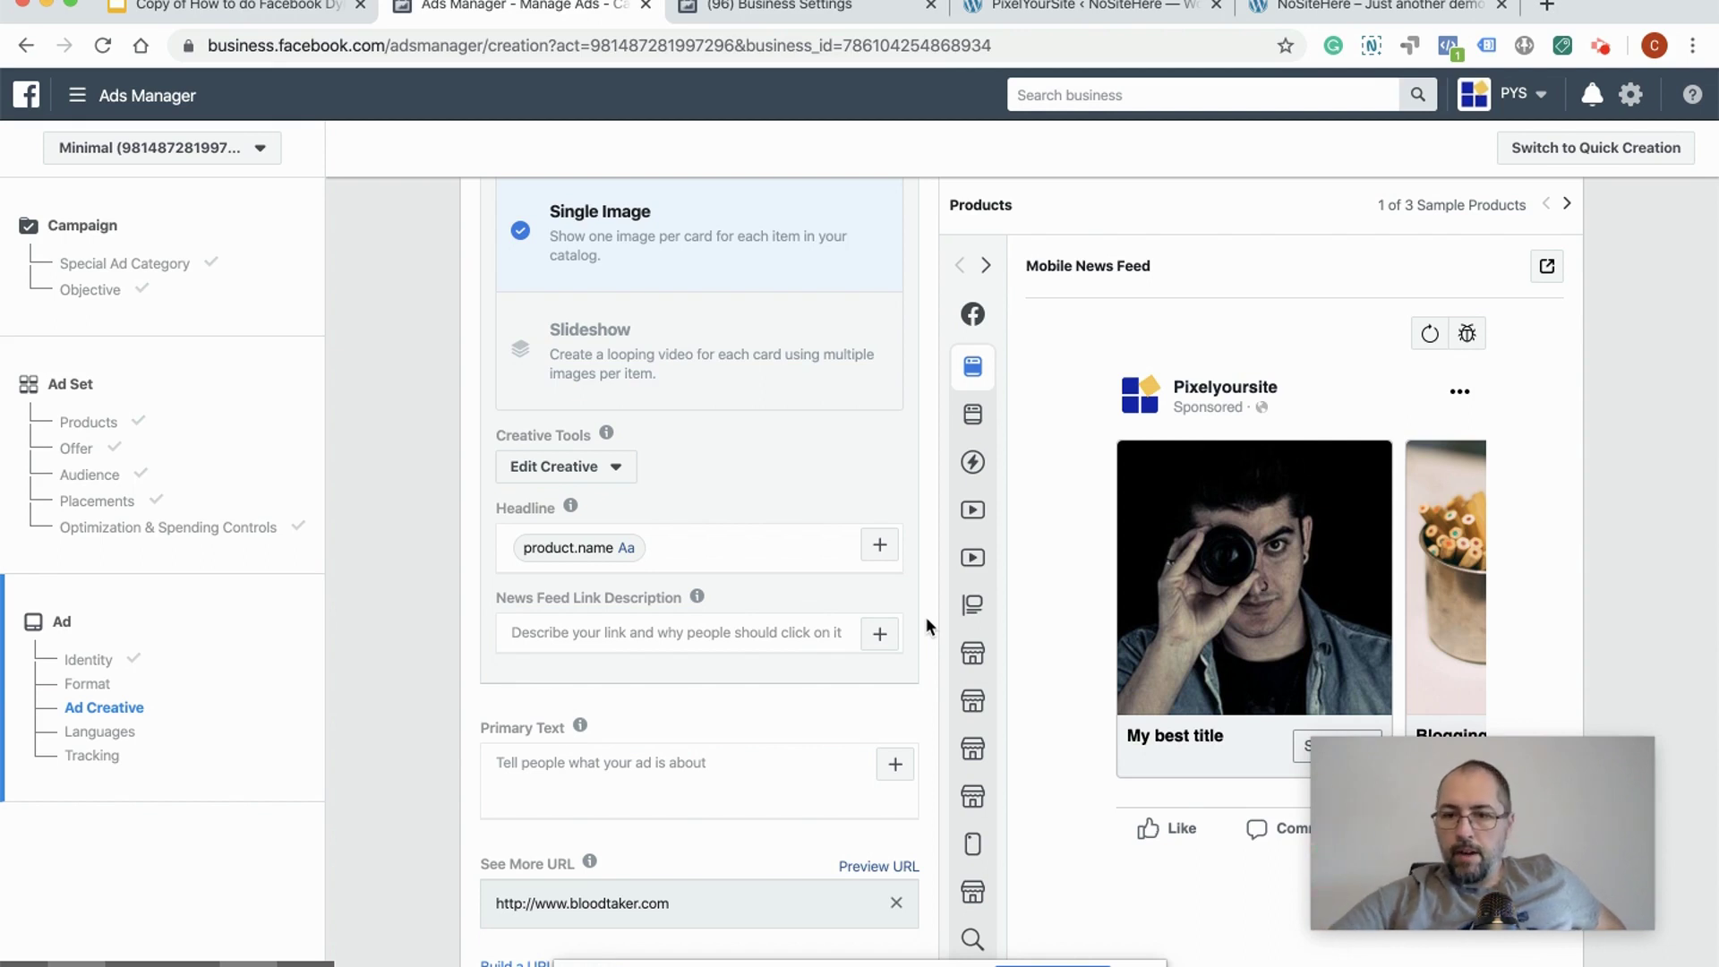
Step: Insert the catalog's Description field into the News Feed Link Description
{"action": "left_click", "coordinate": [729, 637]}
{"action": "left_click", "coordinate": [724, 802]}
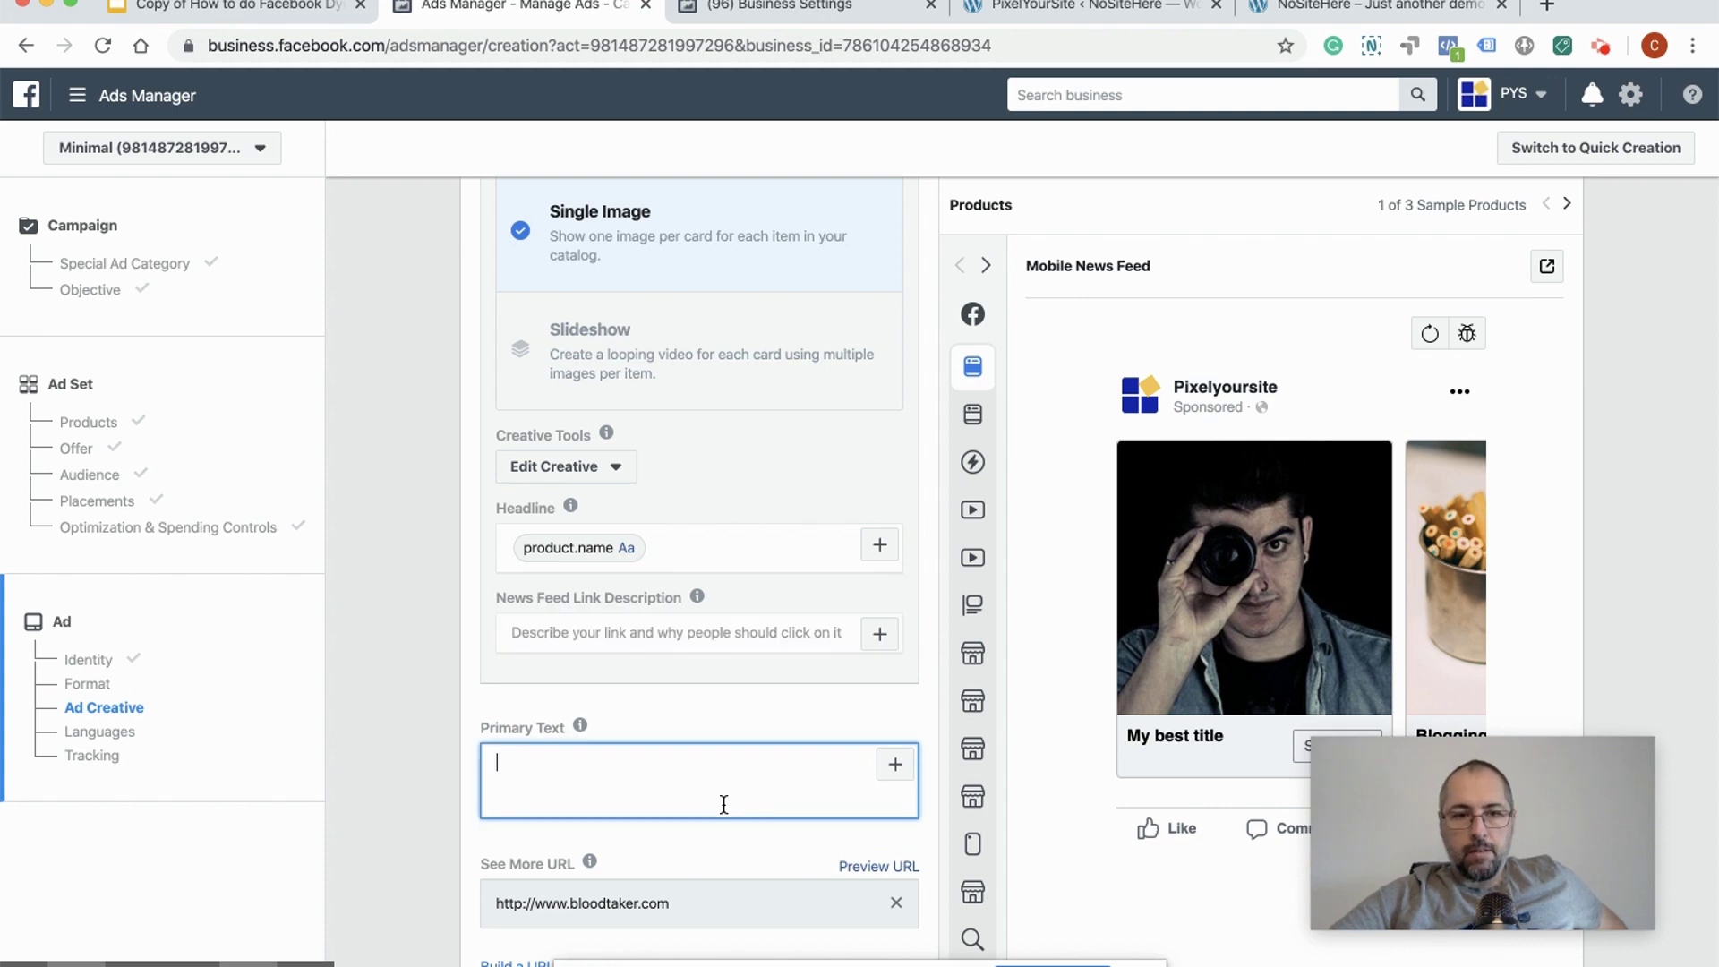
{"action": "left_click", "coordinate": [765, 632]}
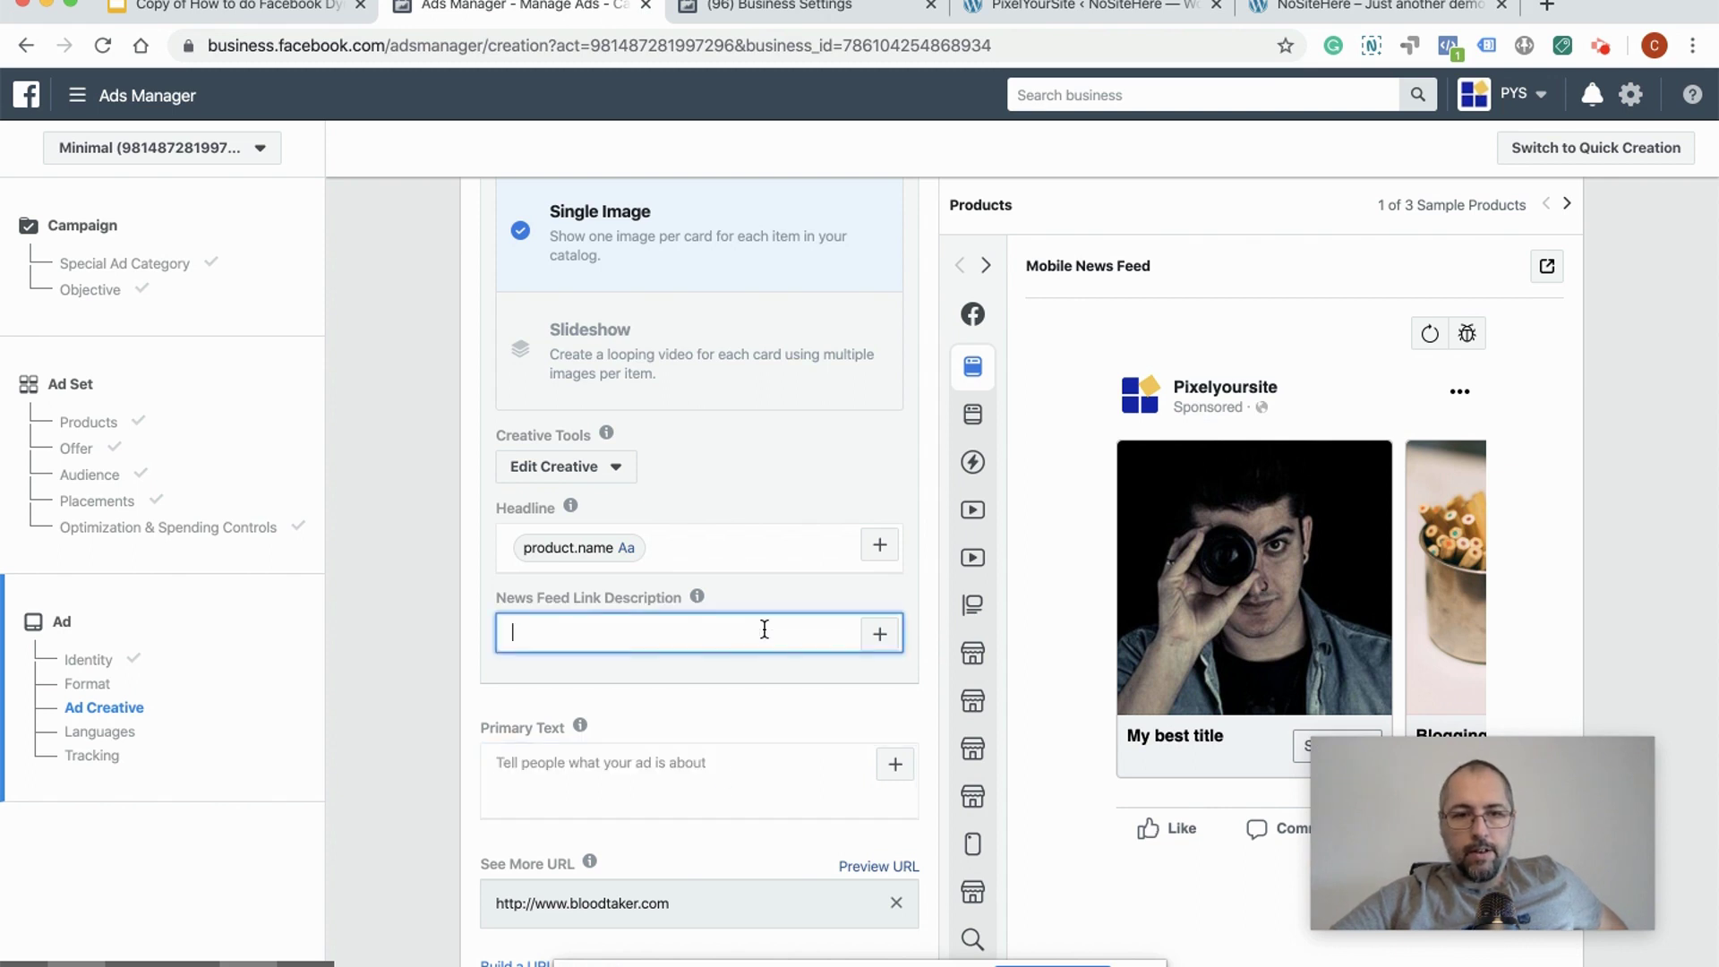
{"action": "left_click", "coordinate": [878, 635]}
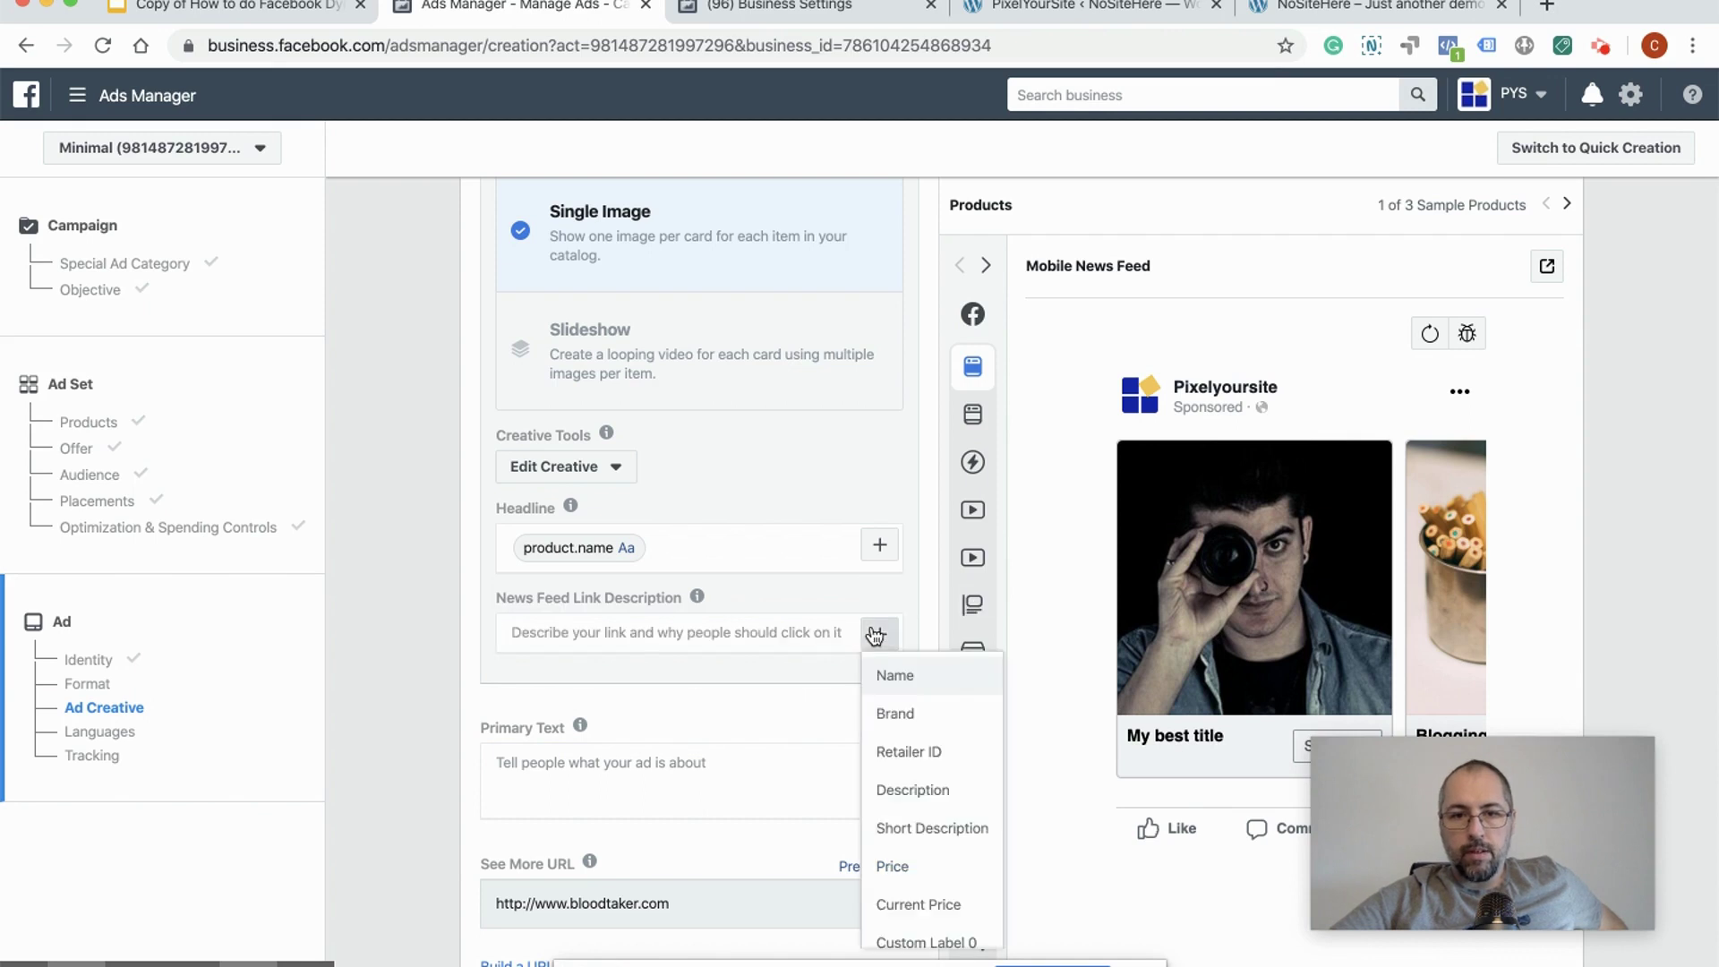
{"action": "left_click", "coordinate": [890, 788]}
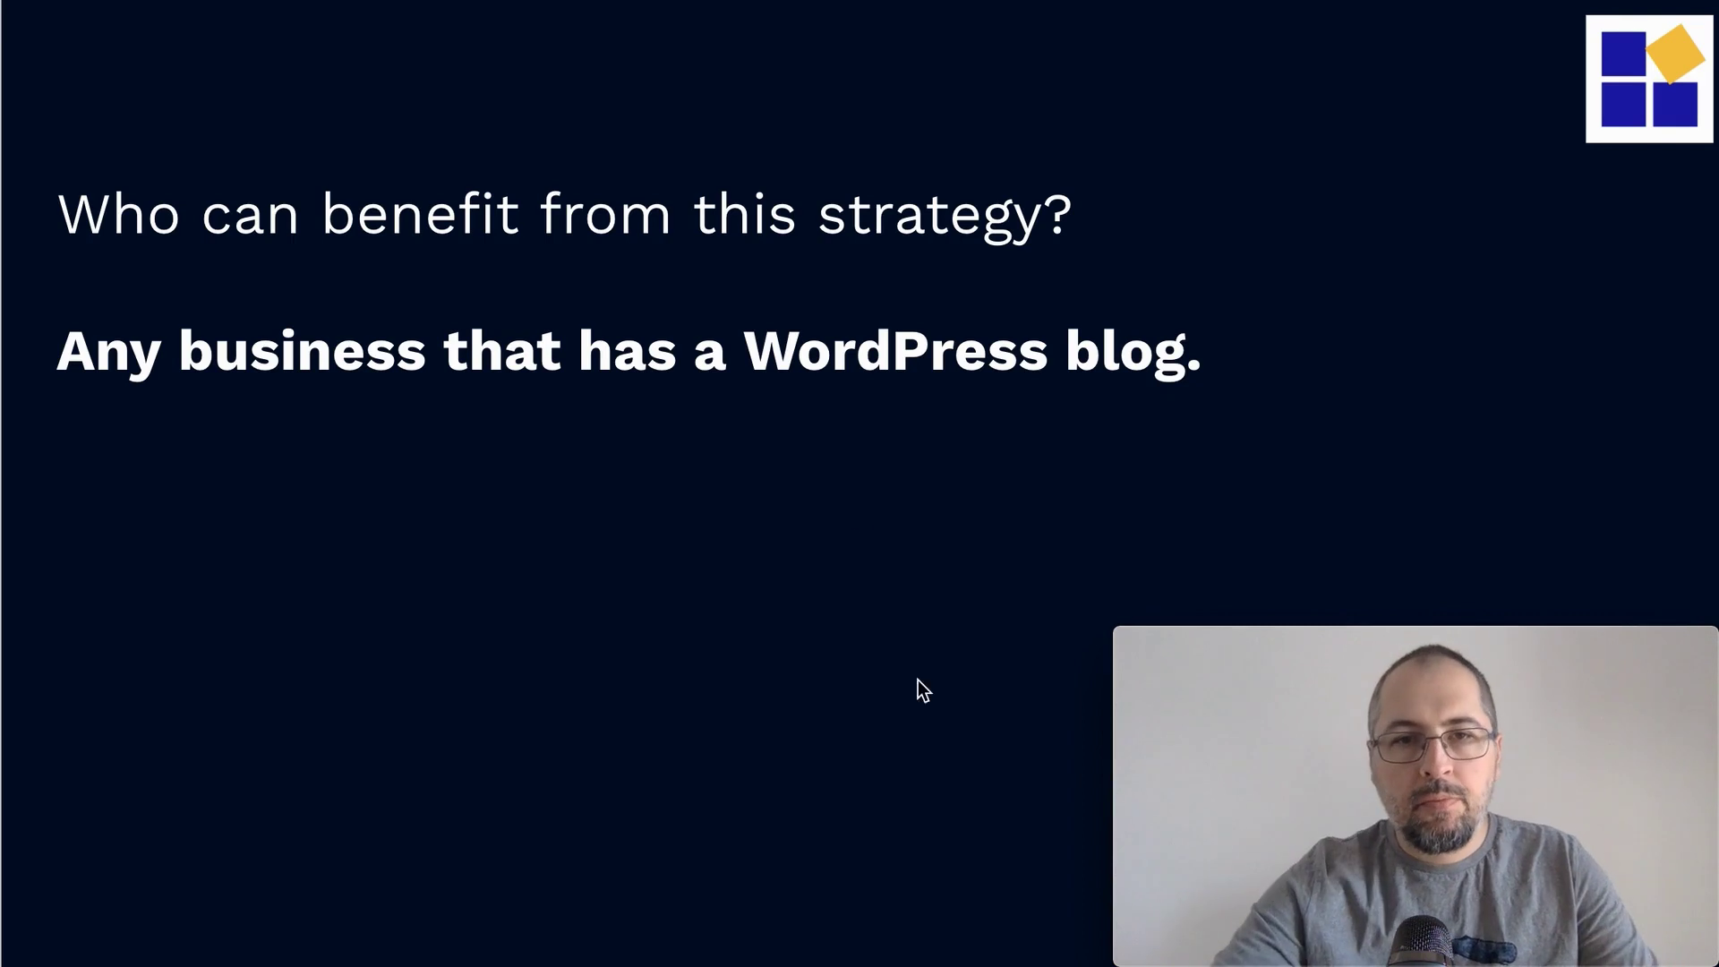
{"action": "key", "text": "Right"}
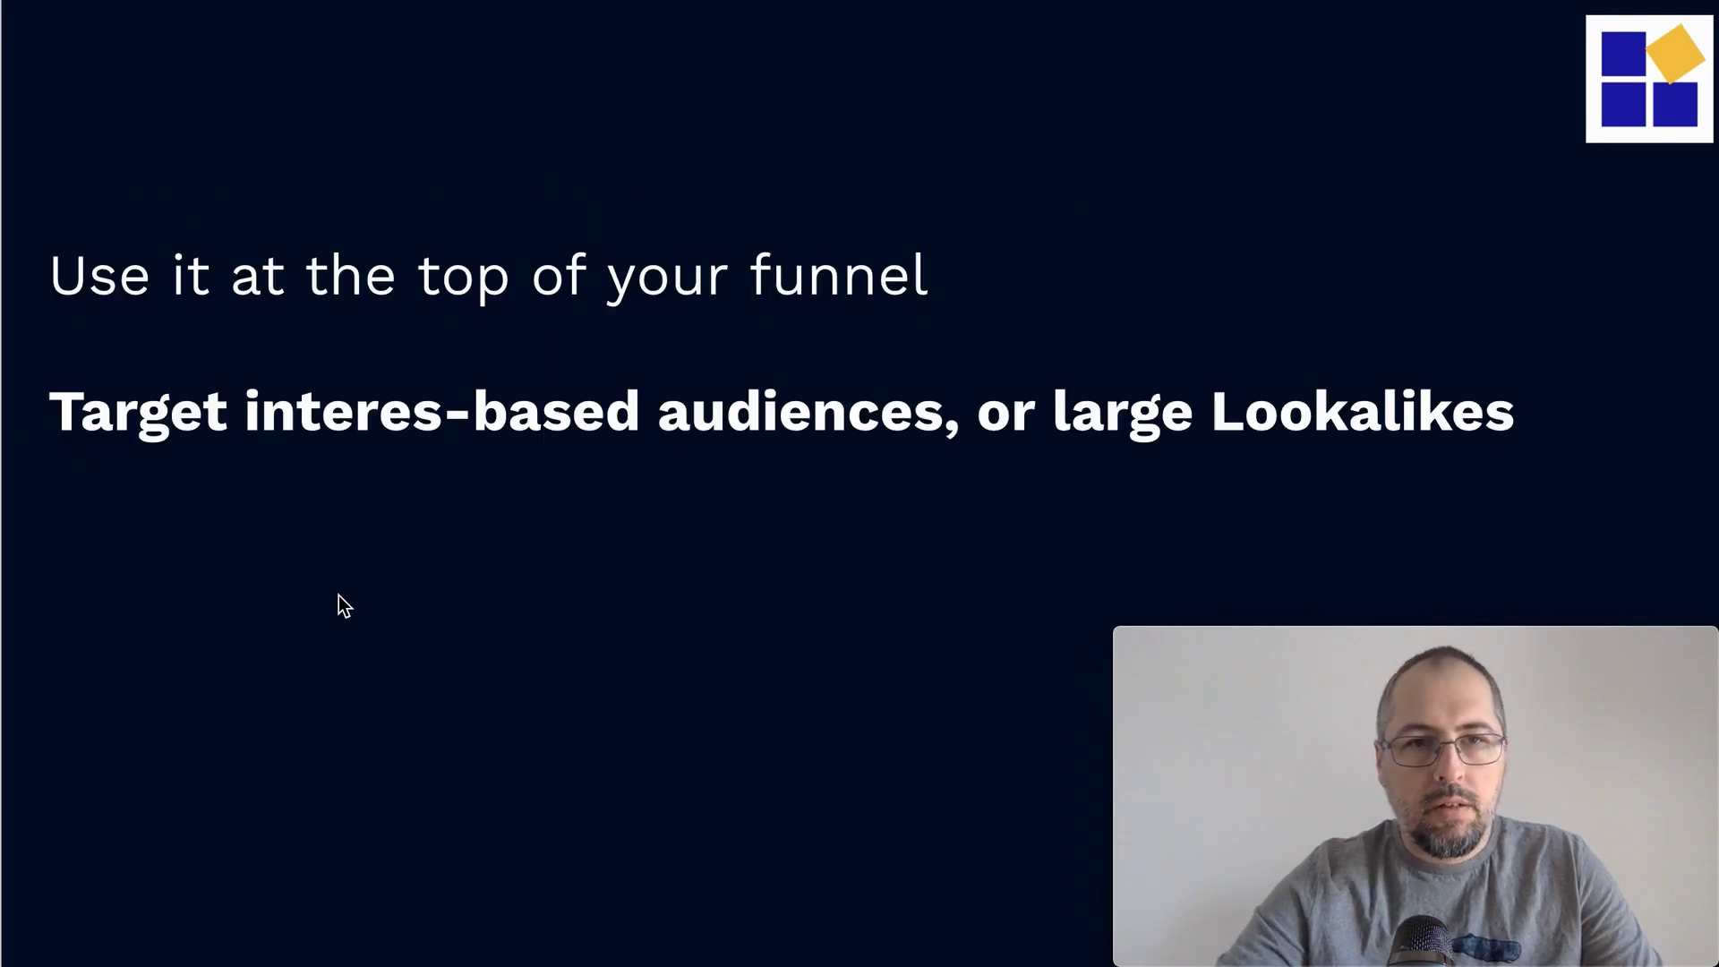